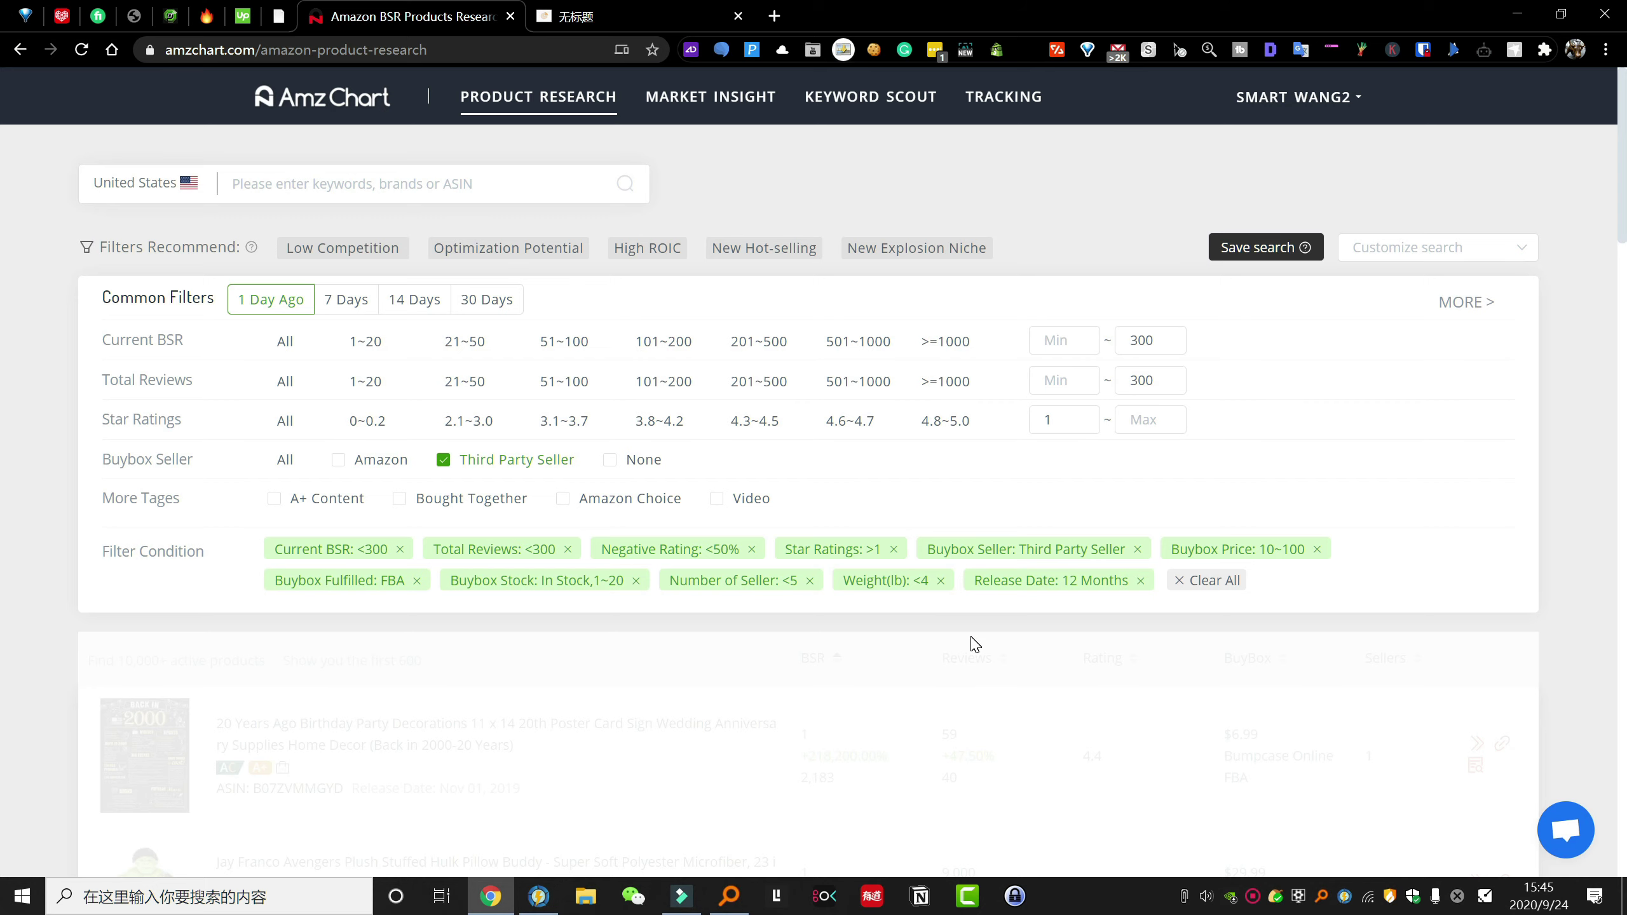
# - Examine the filtered product results, comparing BSR, reviews, prices and release dates, and check the Nintendo Switch Bluetooth adapter's BSR category
pyautogui.scroll(-7, 406, 570)
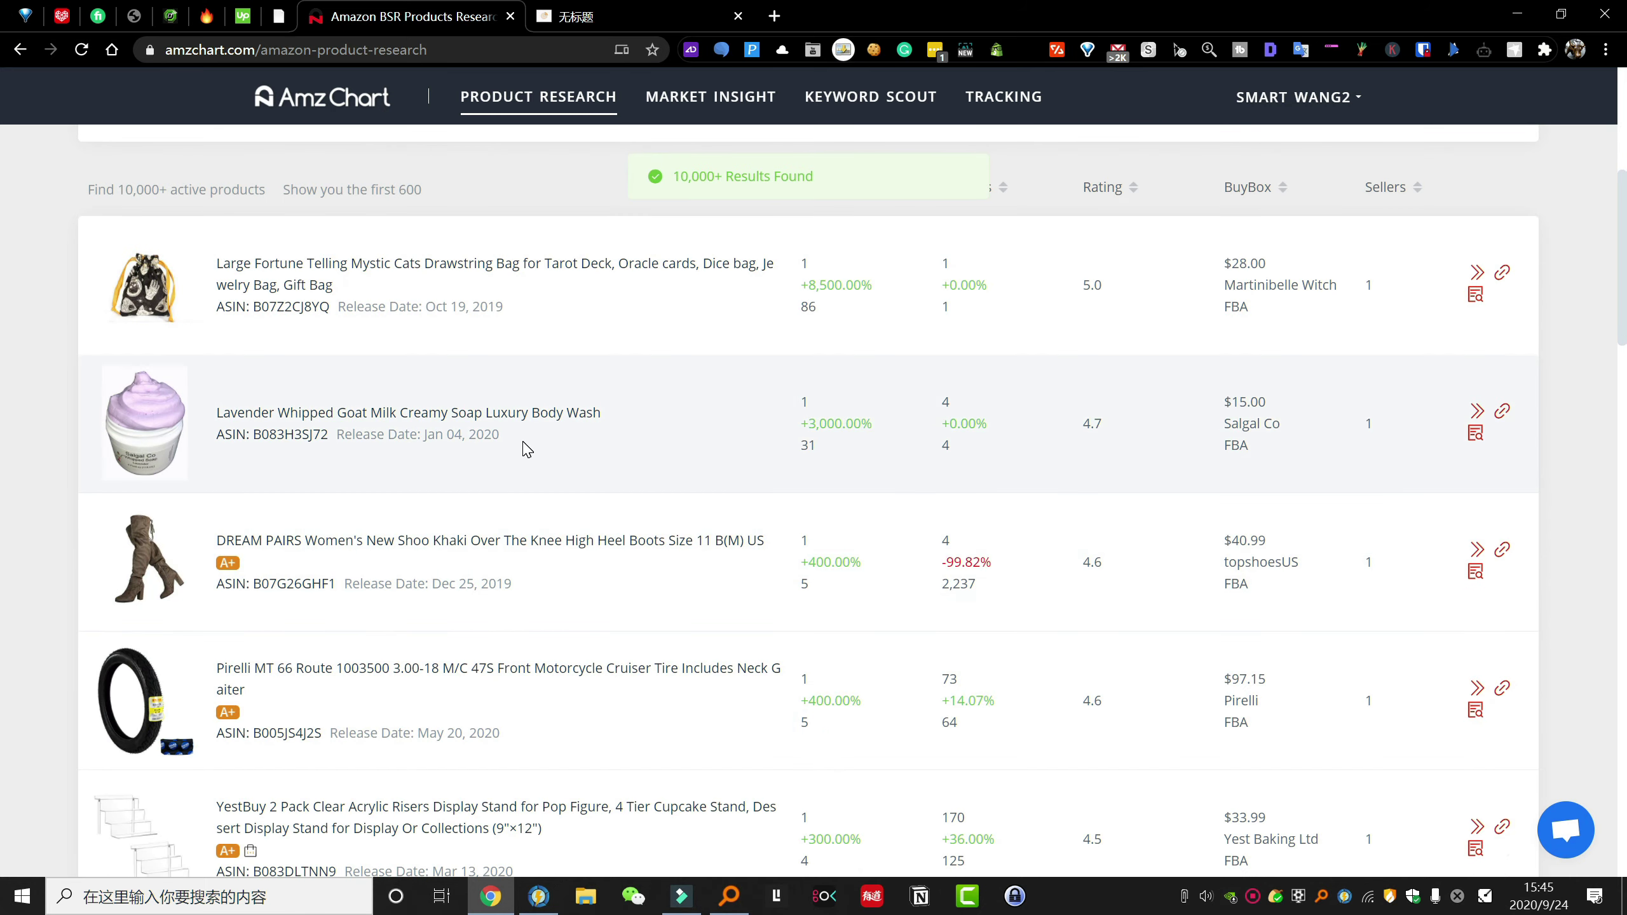
pyautogui.scroll(5, 524, 451)
pyautogui.scroll(1, 524, 451)
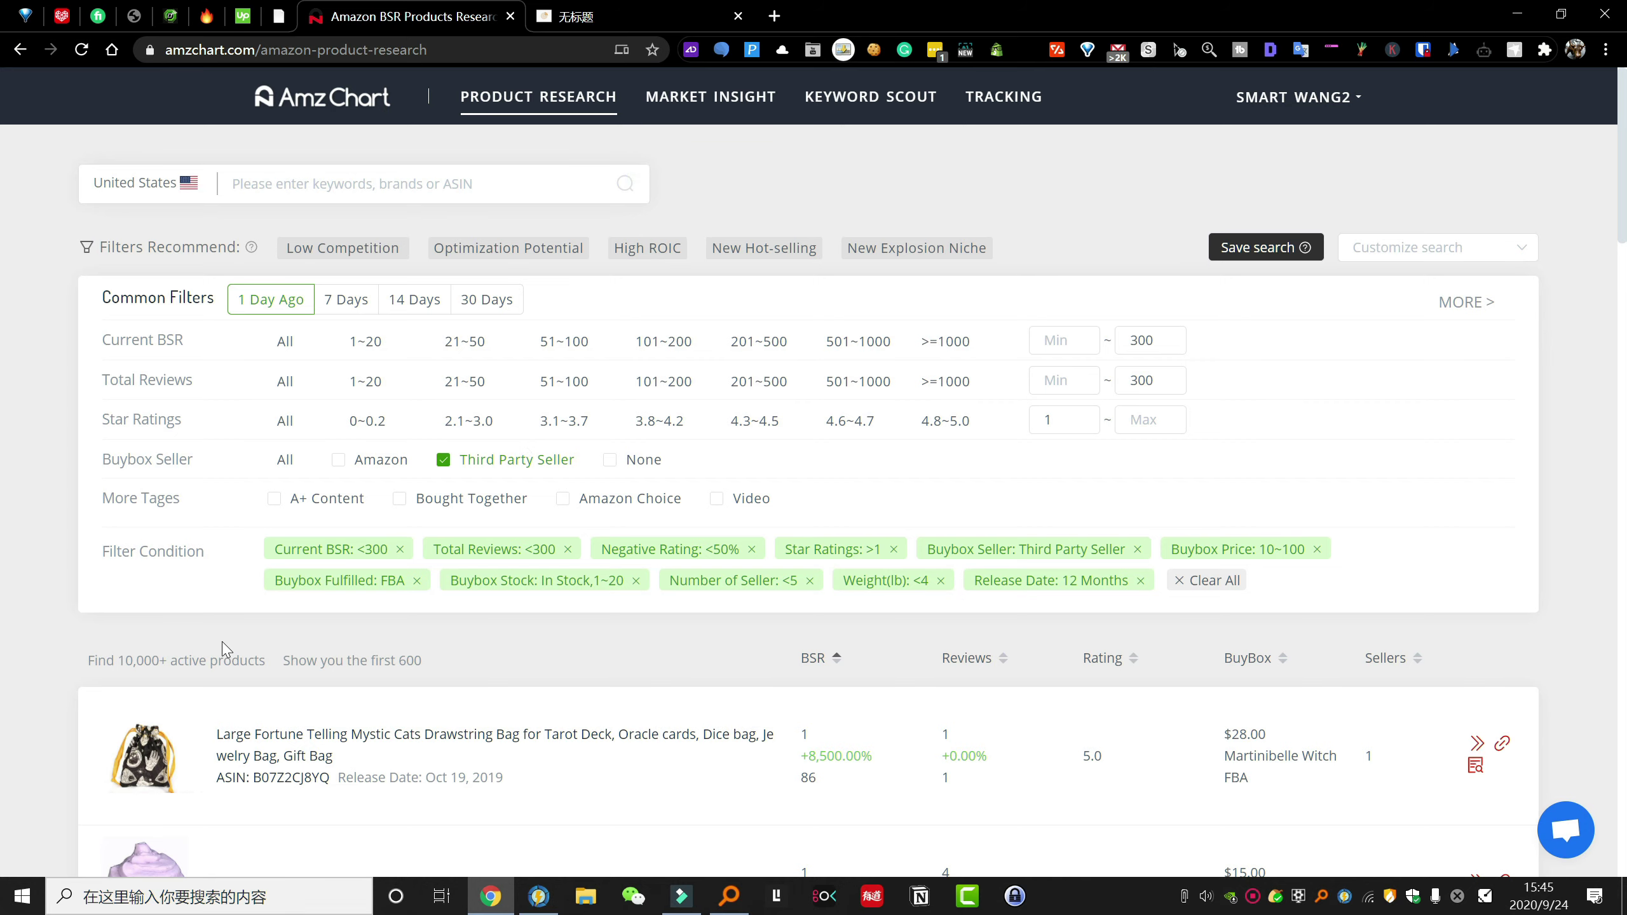
pyautogui.scroll(-20, 149, 669)
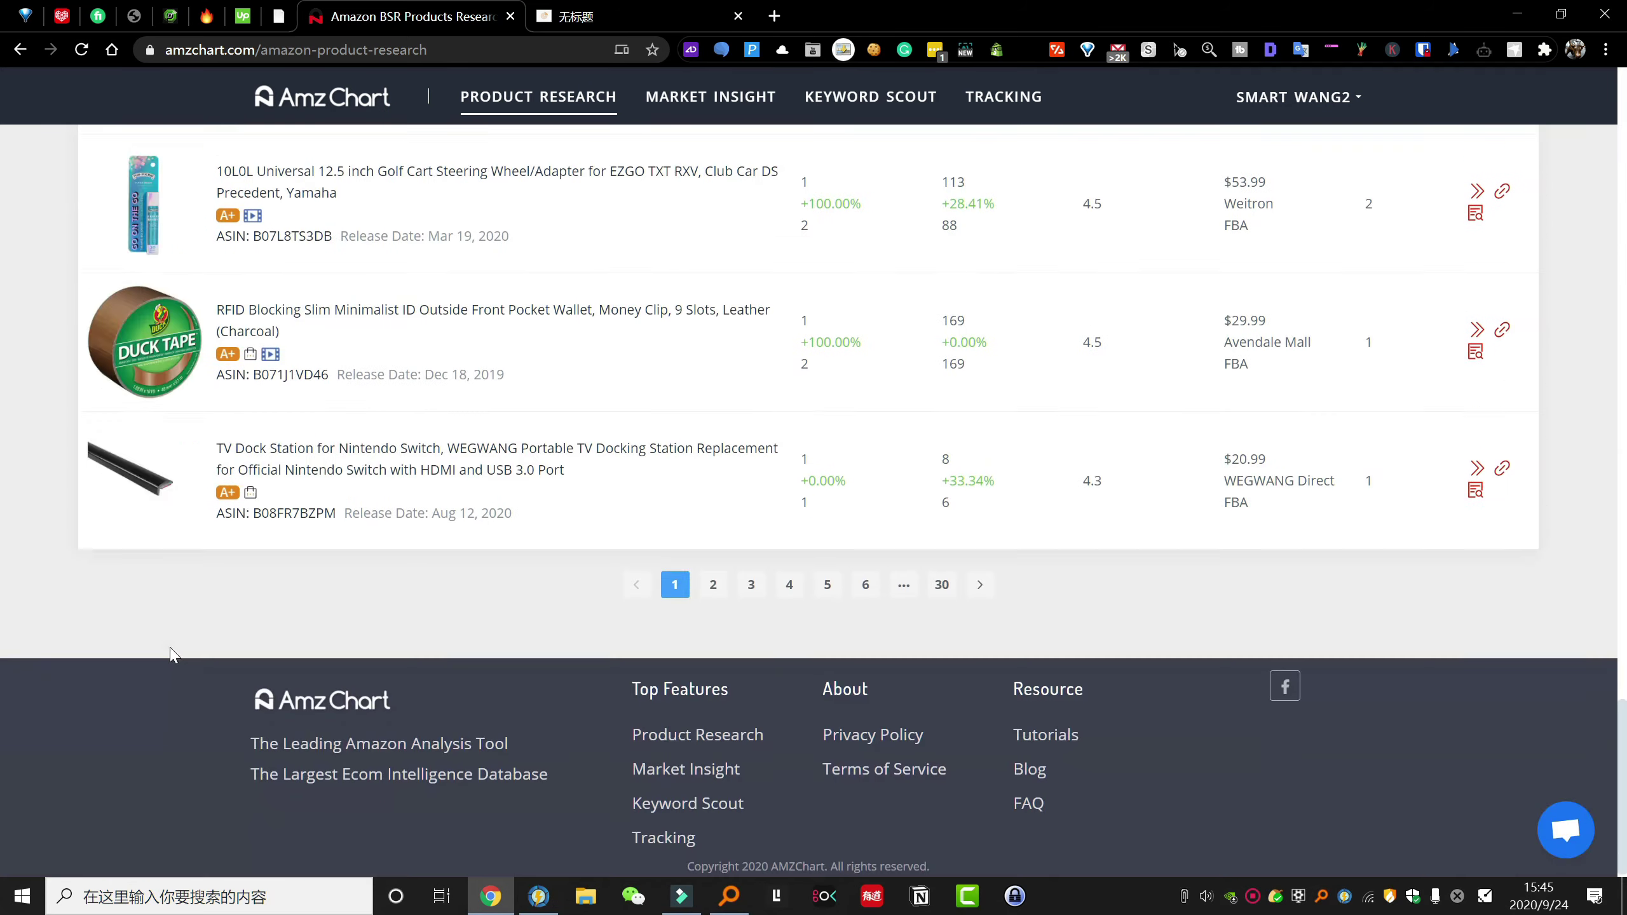
pyautogui.scroll(5, 27, 623)
pyautogui.scroll(3, 27, 622)
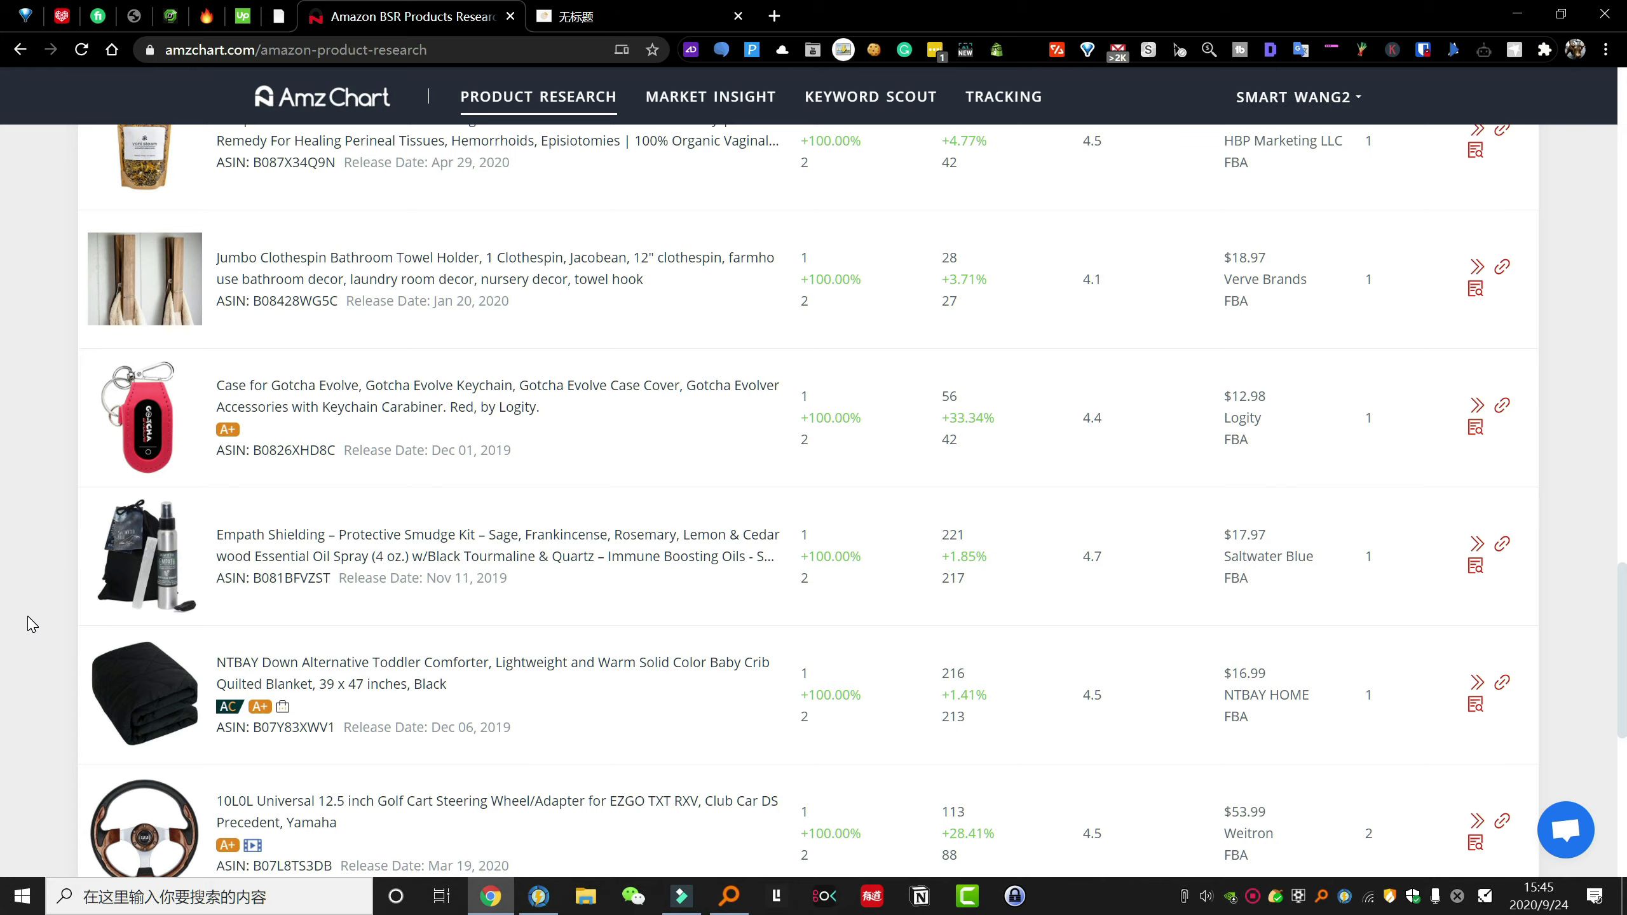
pyautogui.scroll(15, 32, 625)
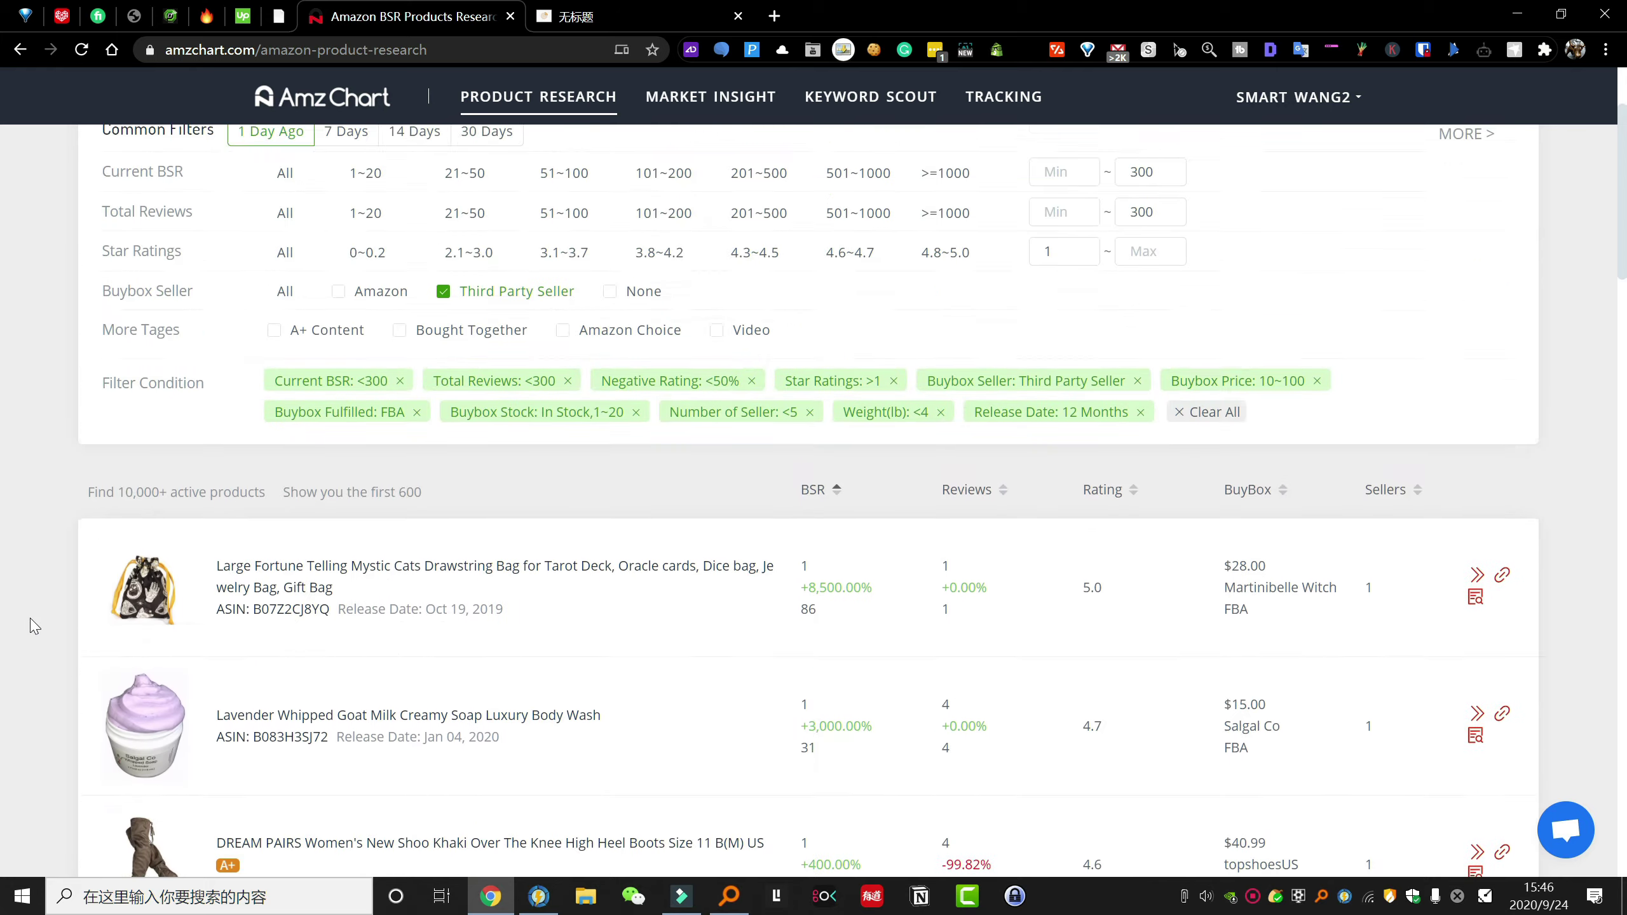
pyautogui.scroll(2, 34, 626)
pyautogui.scroll(-4, 32, 624)
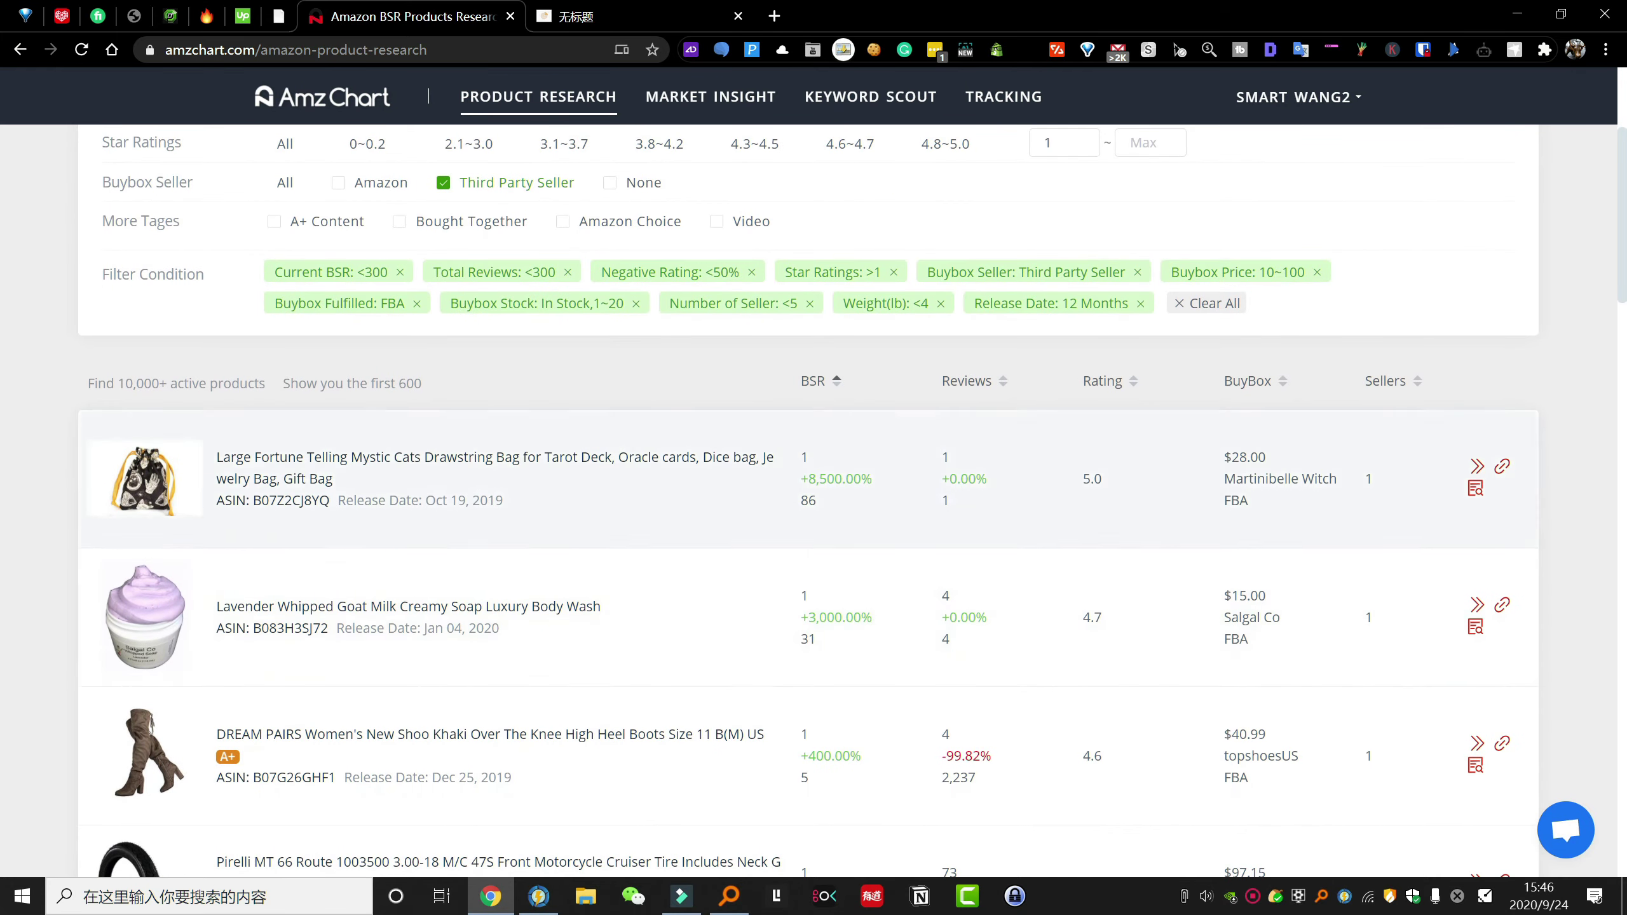
pyautogui.scroll(-15, 453, 492)
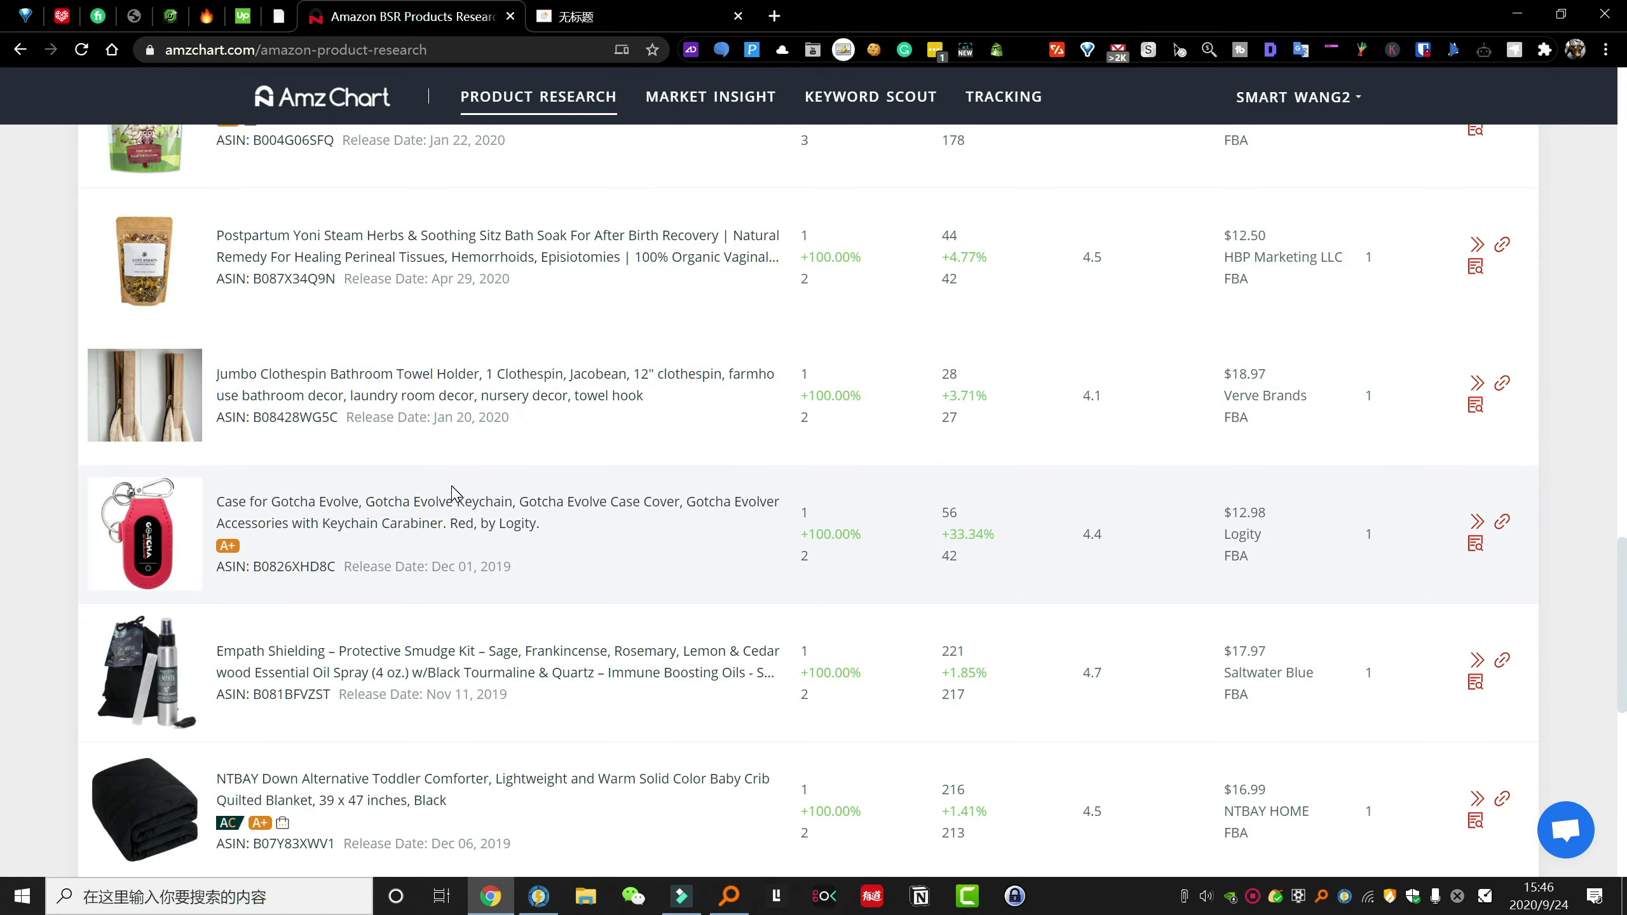
pyautogui.scroll(10, 452, 493)
pyautogui.scroll(-2, 455, 493)
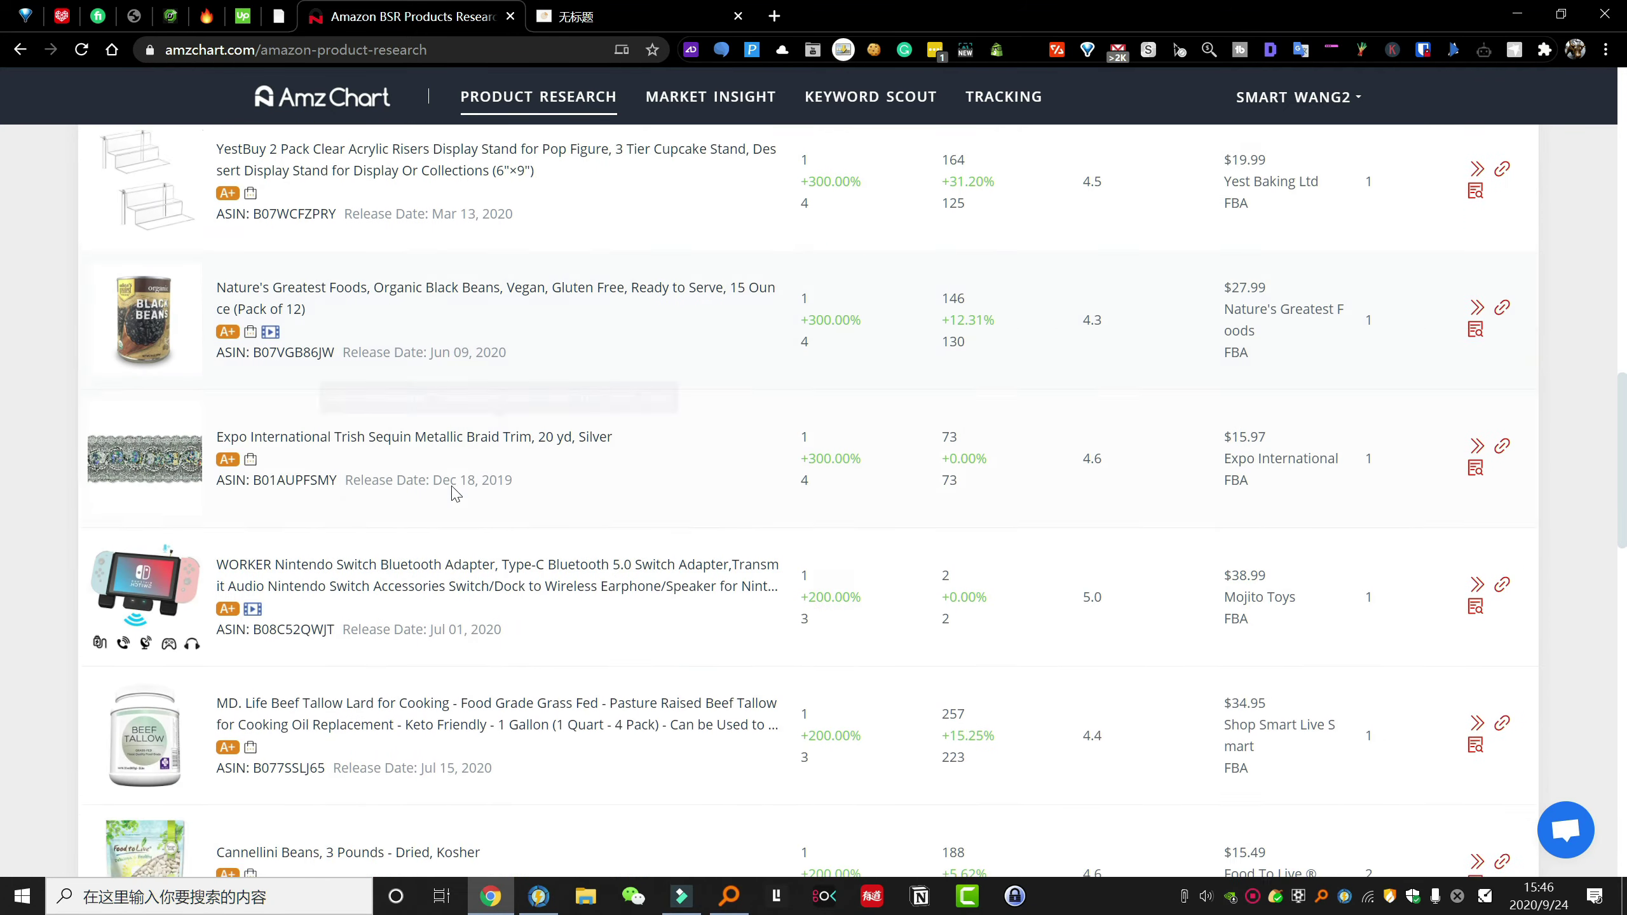
pyautogui.scroll(-2, 455, 492)
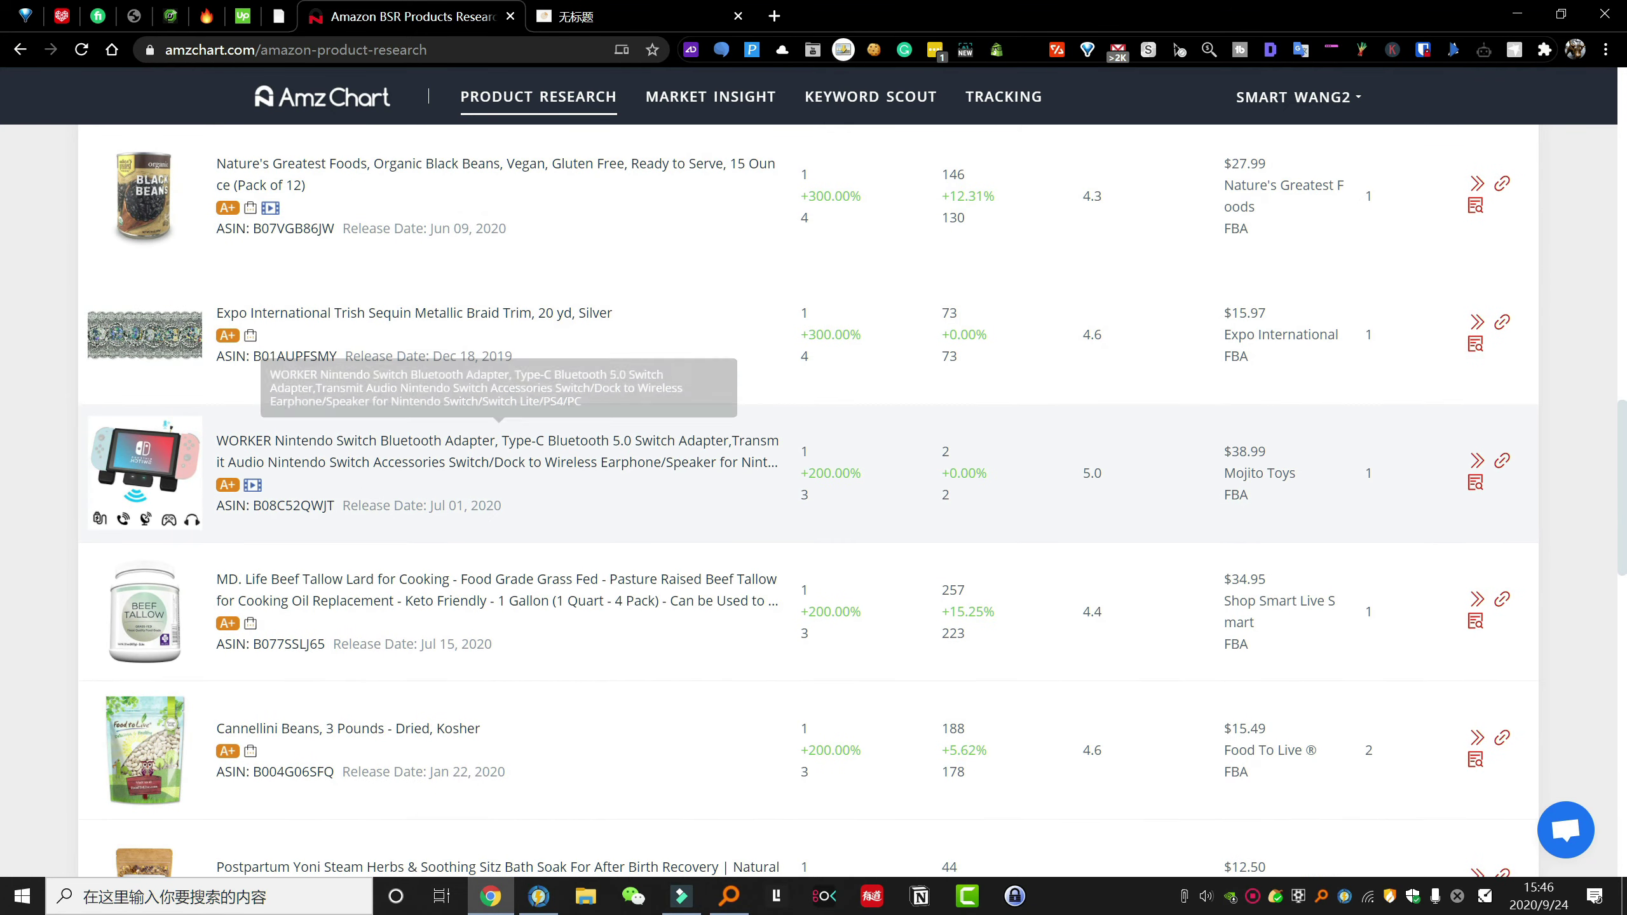
pyautogui.moveTo(878, 456)
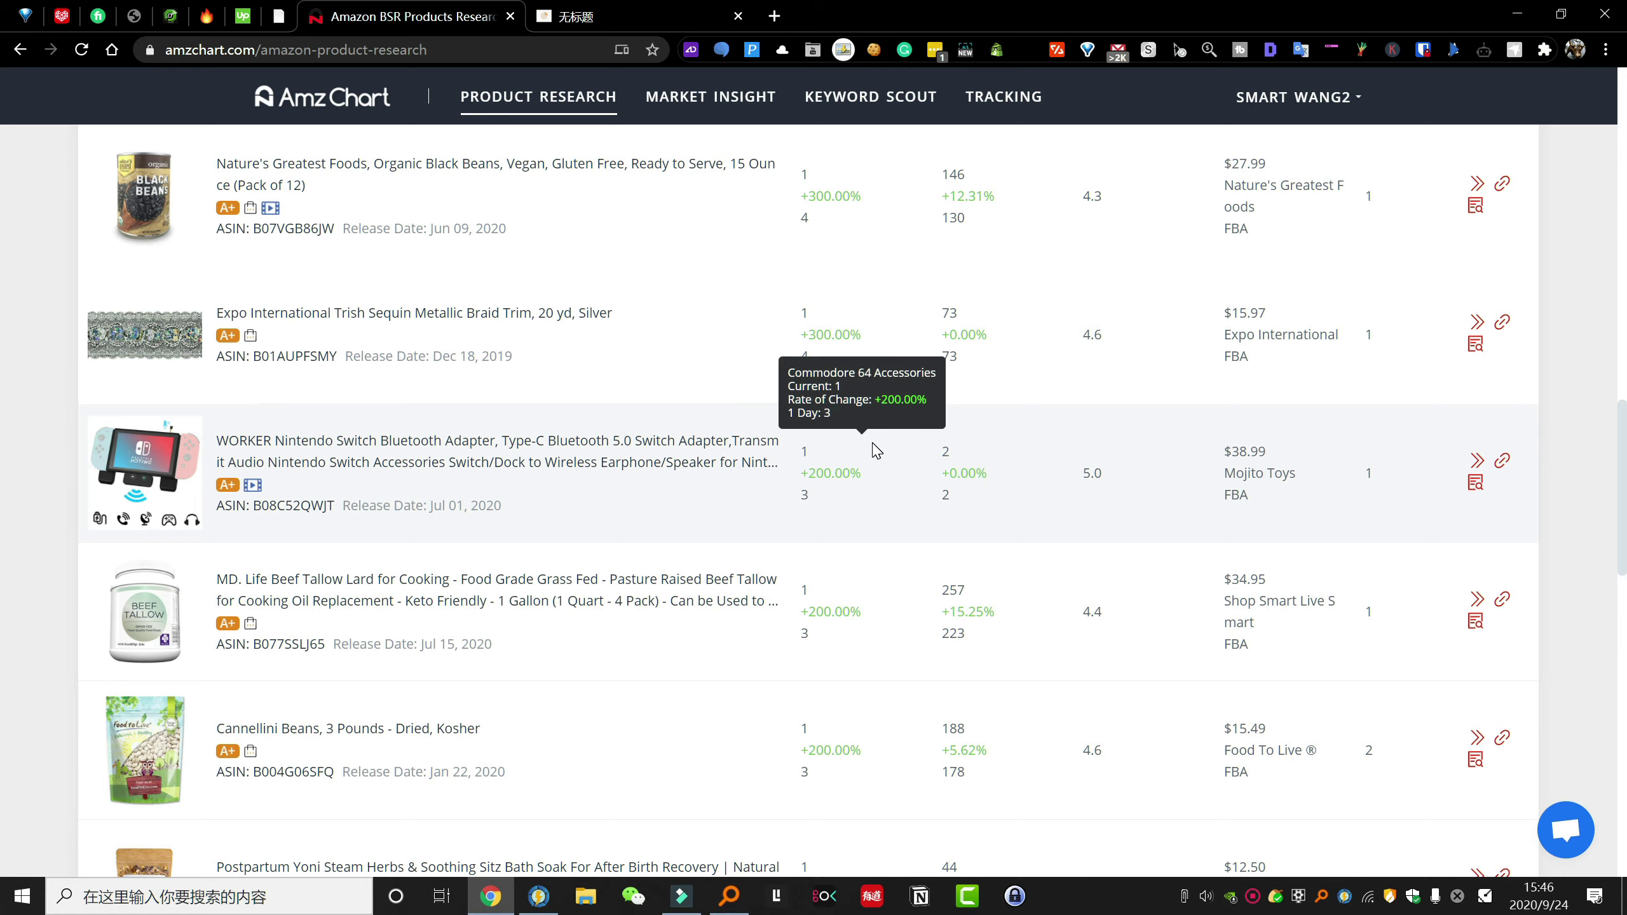
# - Open the Amazon details page of the WEGWANG TV Dock Station for Nintendo Switch from the end of the first results page
pyautogui.scroll(15, 305, 538)
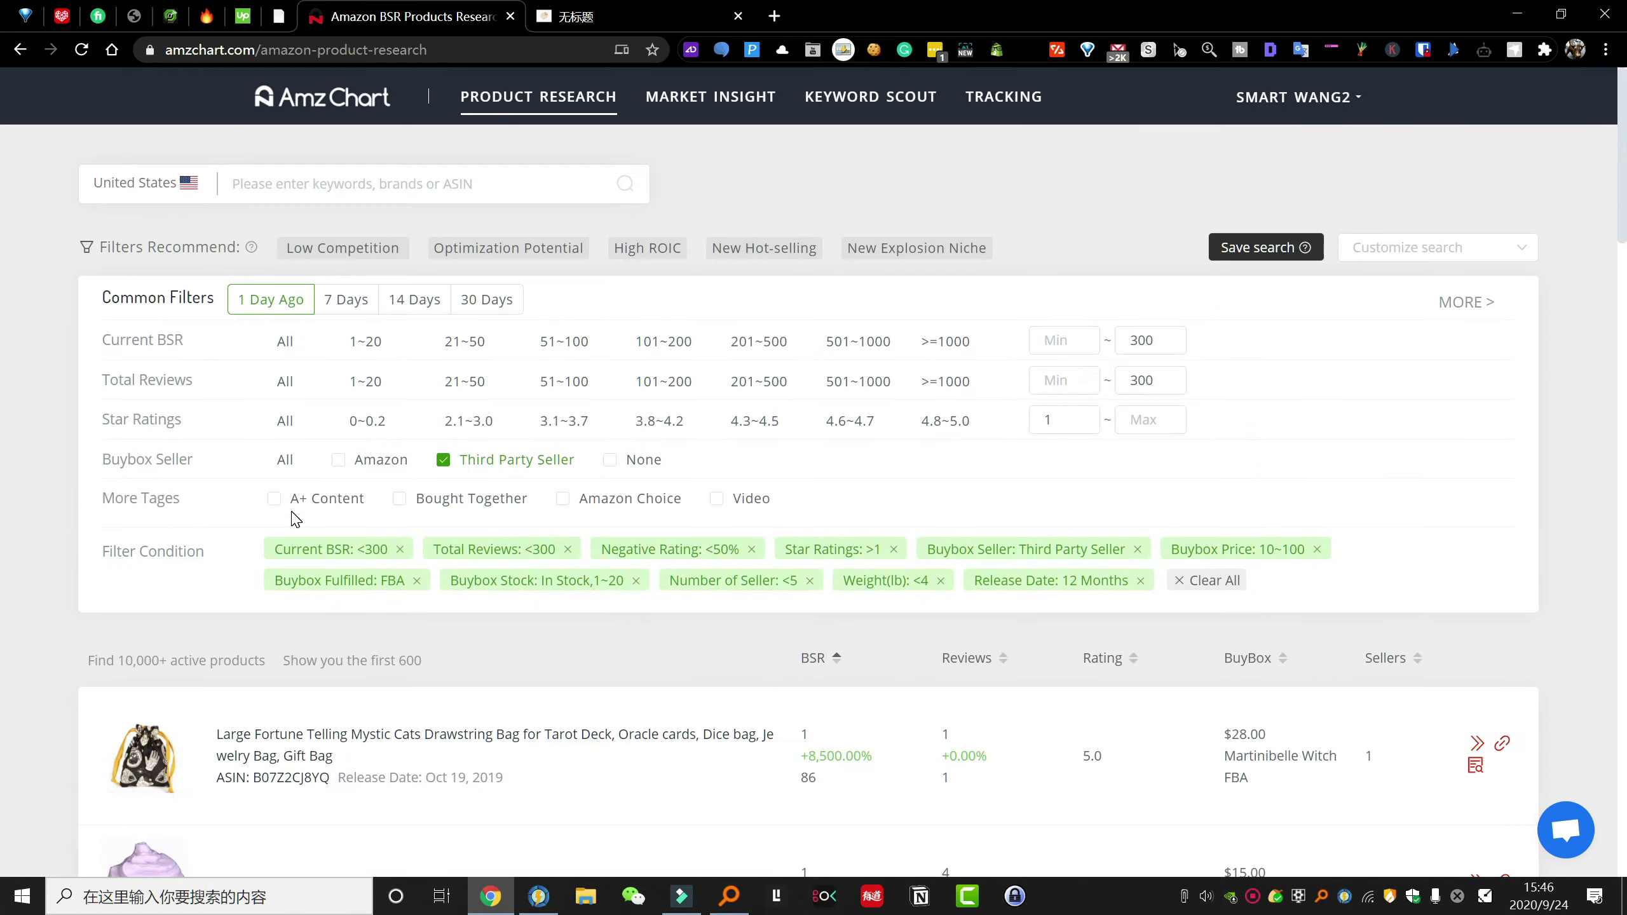
pyautogui.scroll(-20, 295, 518)
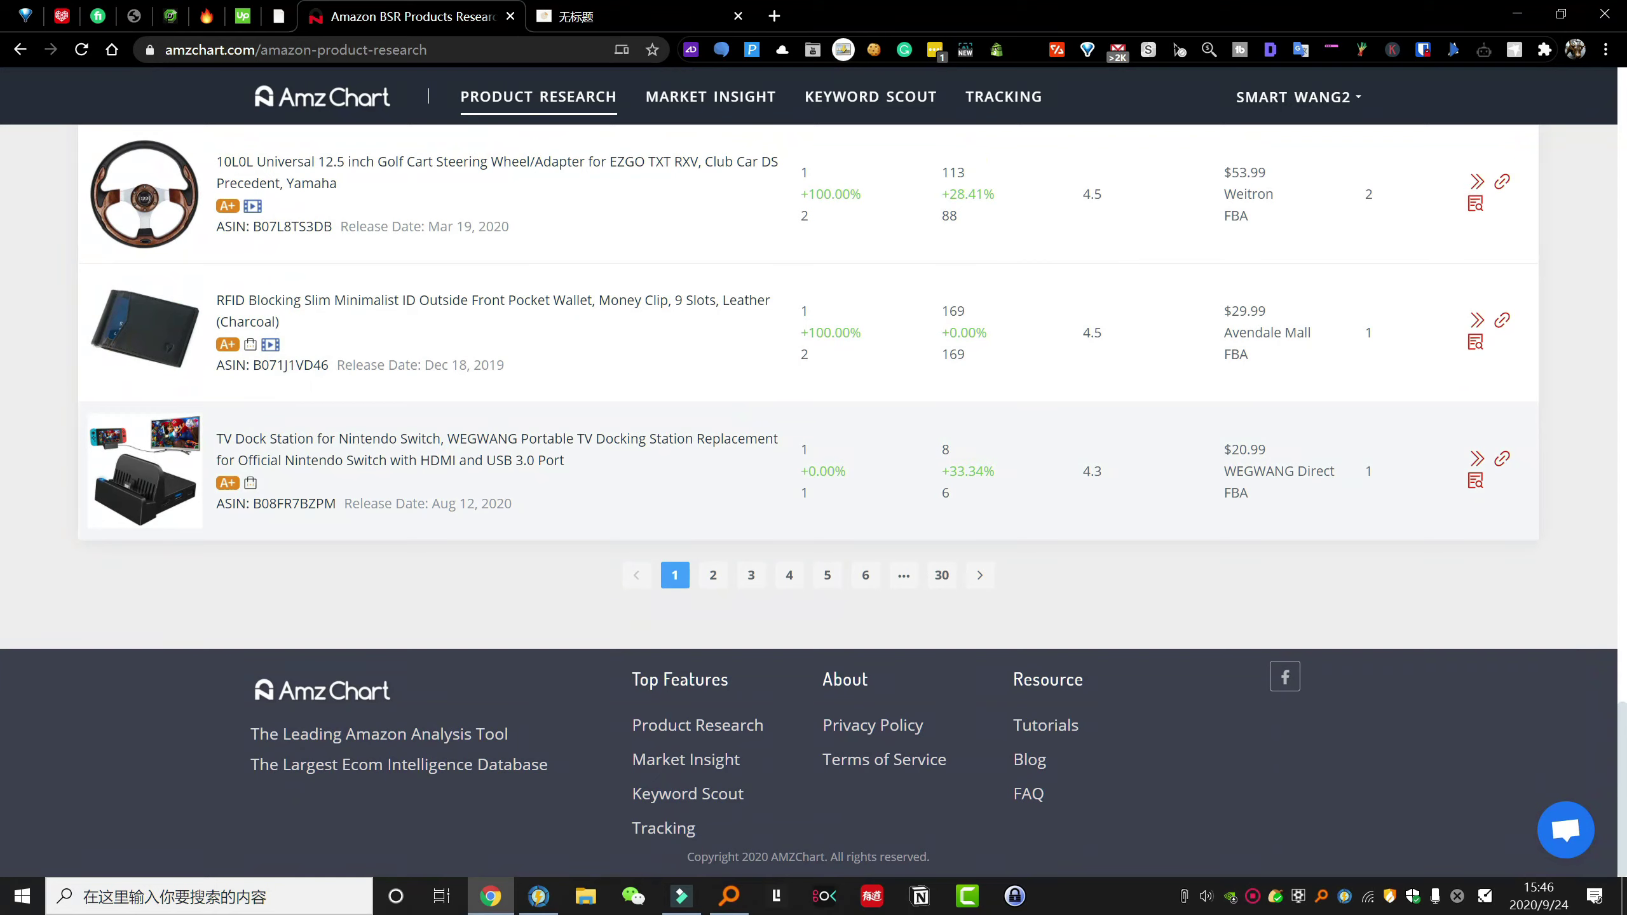
pyautogui.moveTo(862, 499)
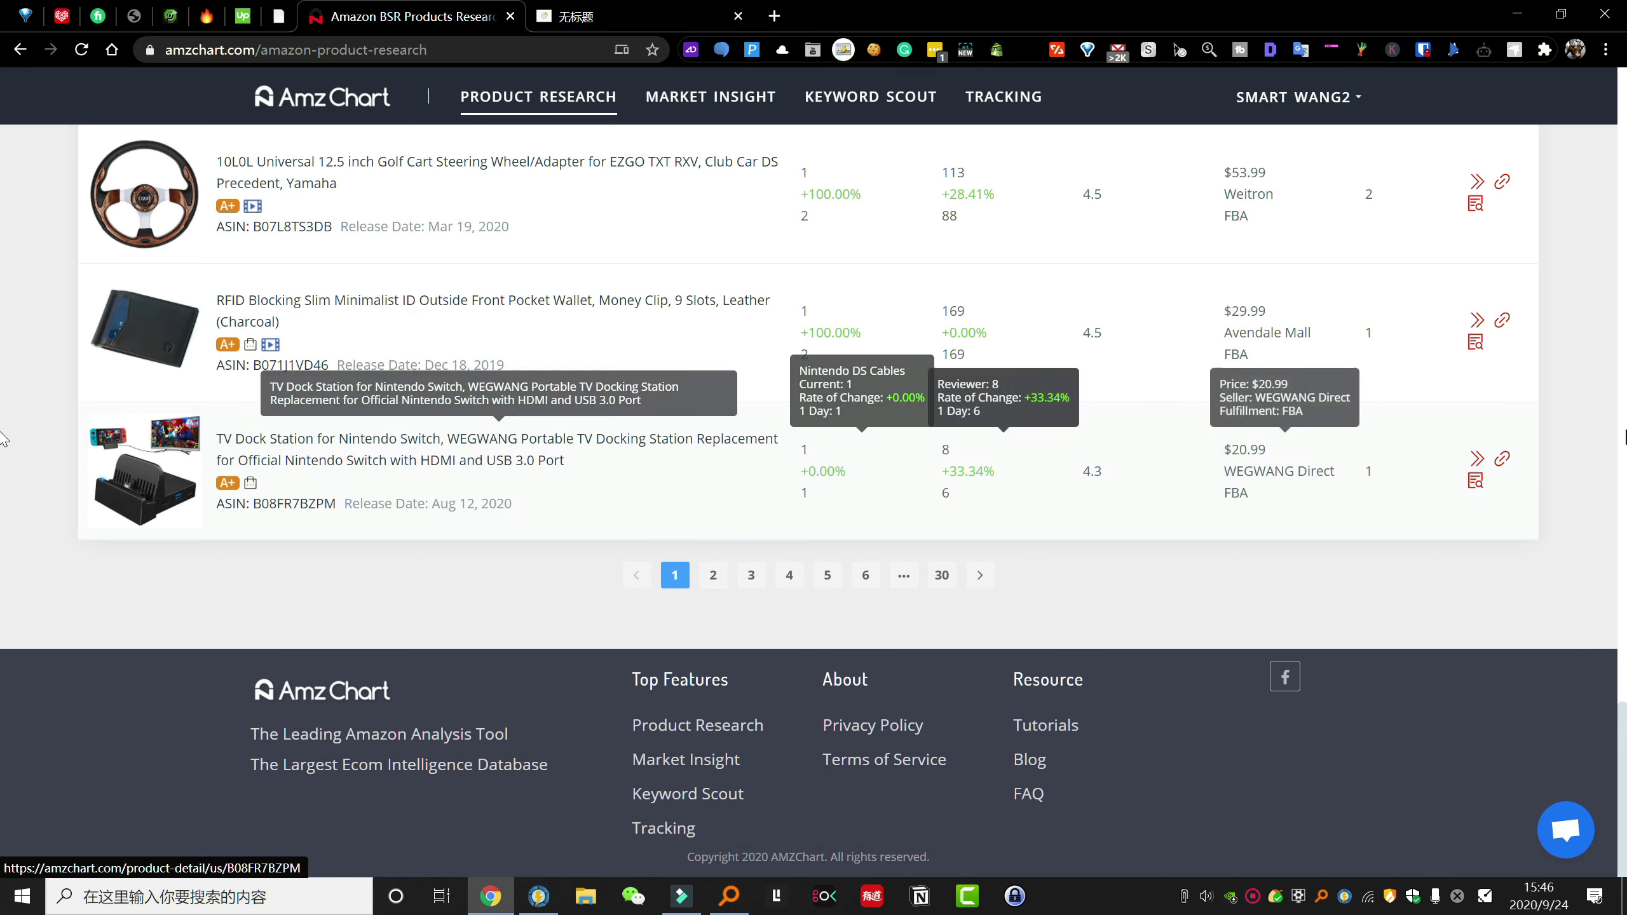
pyautogui.click(1477, 459)
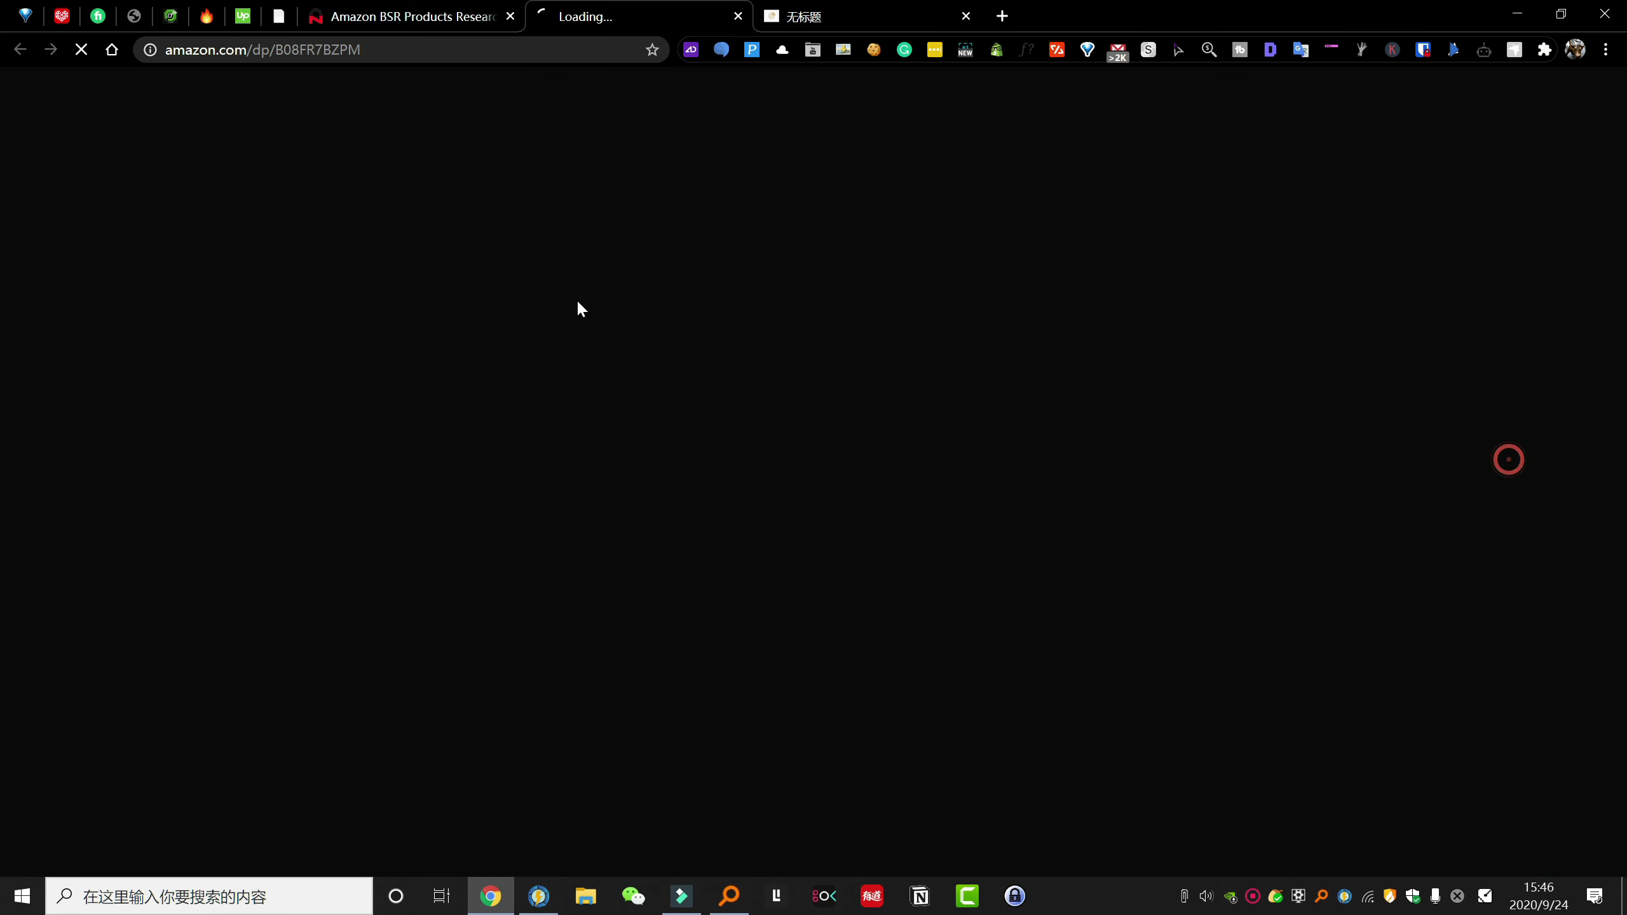
pyautogui.click(415, 9)
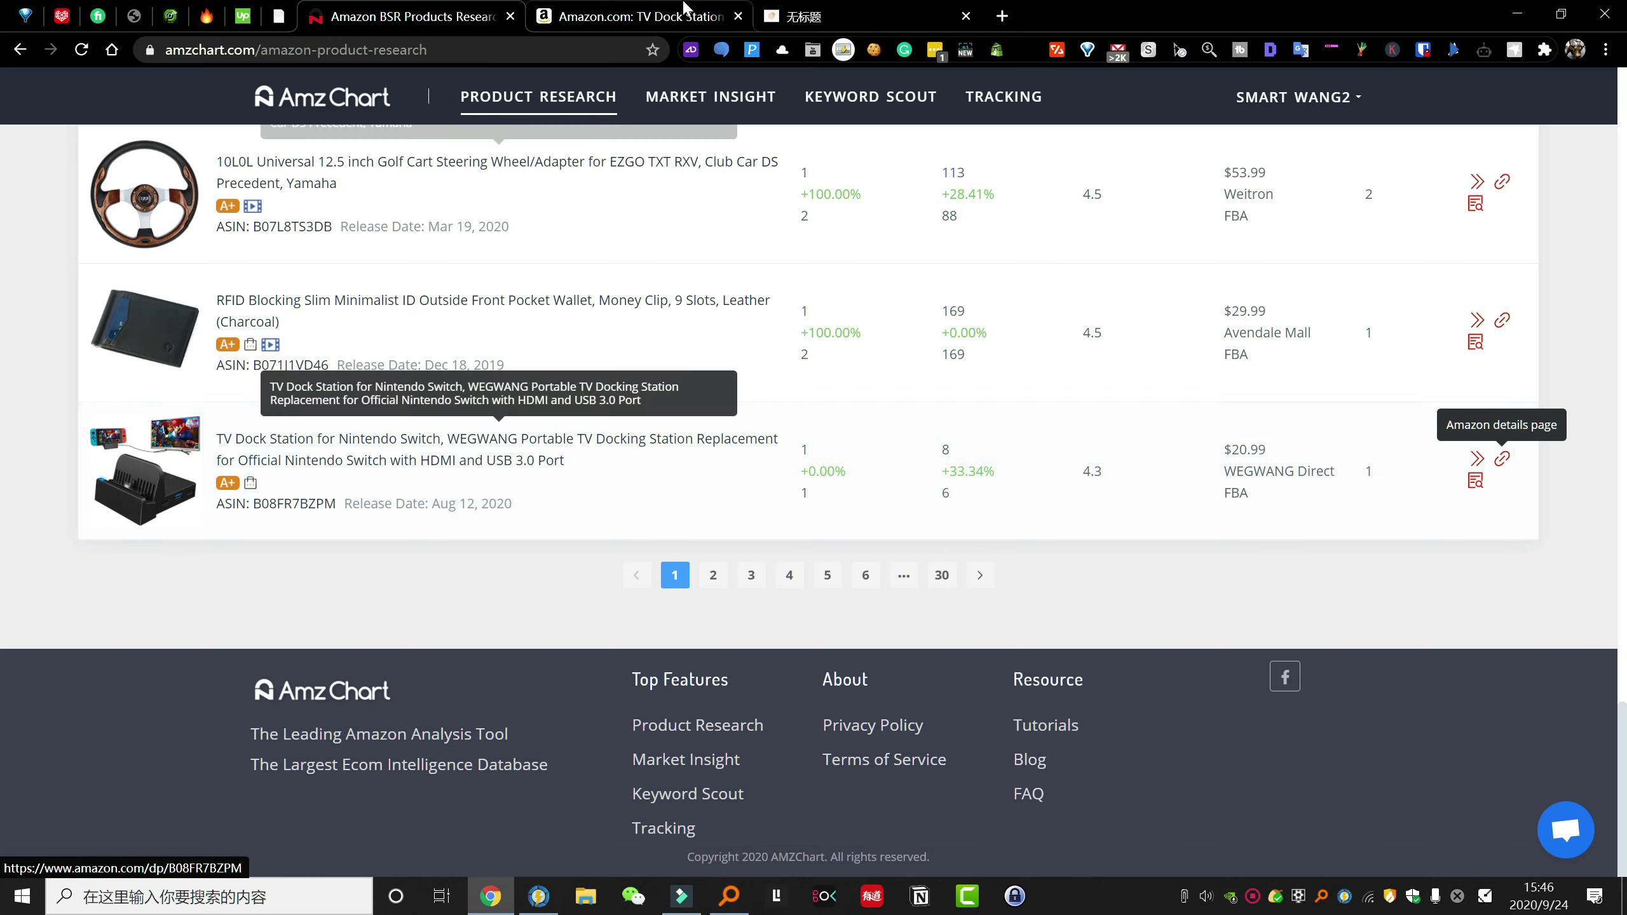
pyautogui.click(660, 454)
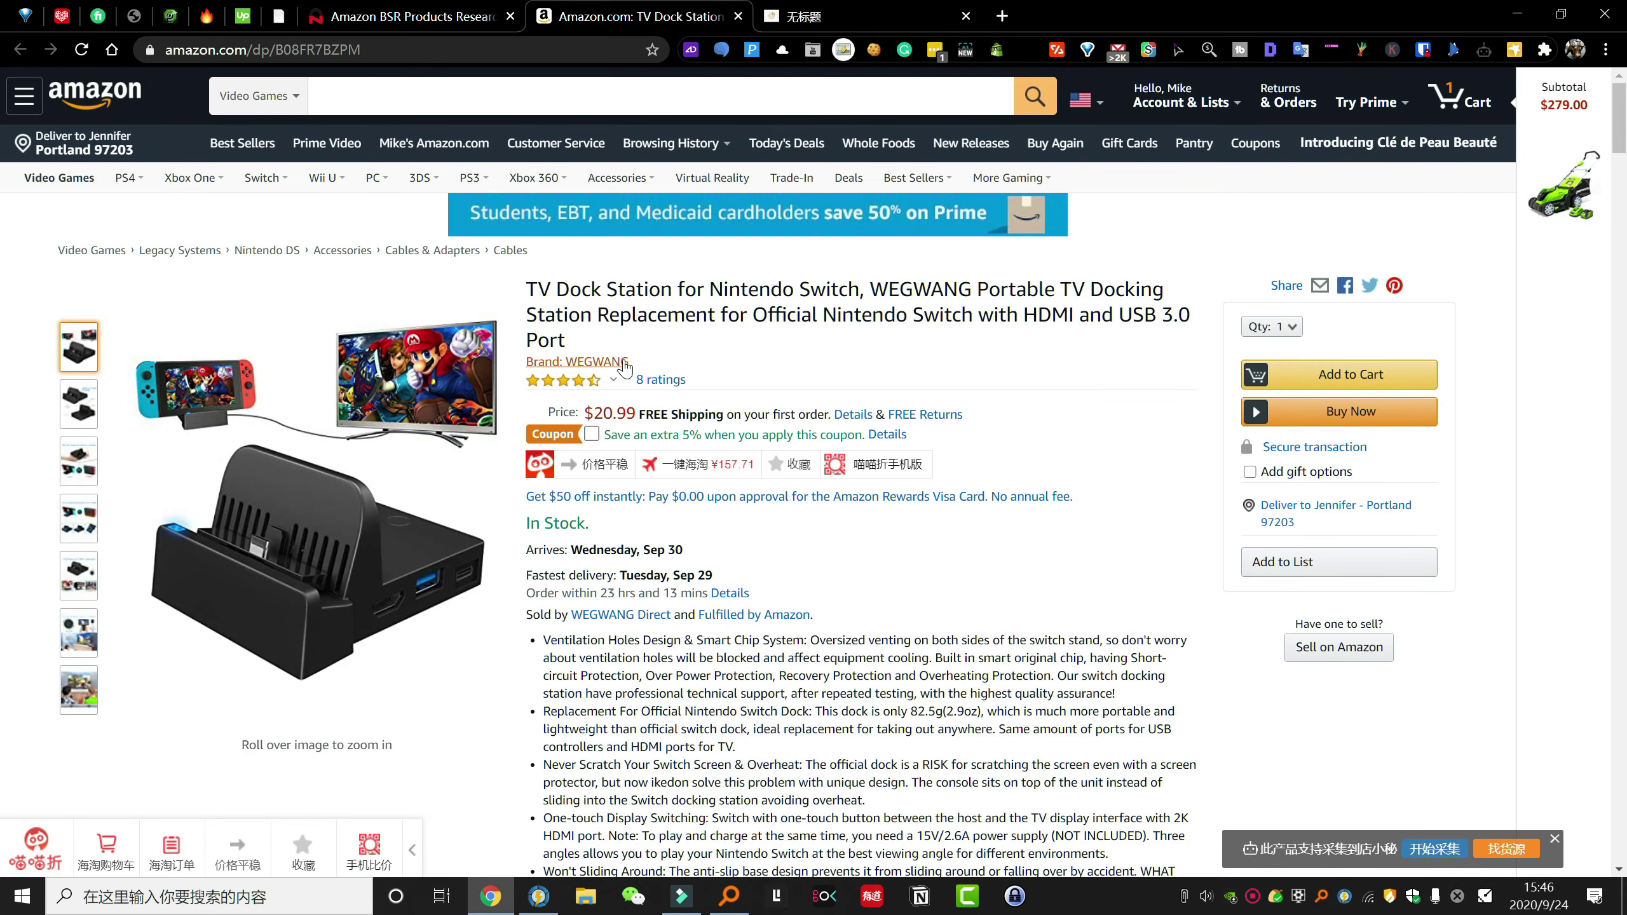
# - Examine the dock station listing's price, seller, bullet points, feature images and package contents
pyautogui.scroll(-6, 624, 367)
pyautogui.scroll(6, 621, 366)
pyautogui.scroll(-4, 638, 407)
pyautogui.scroll(4, 638, 407)
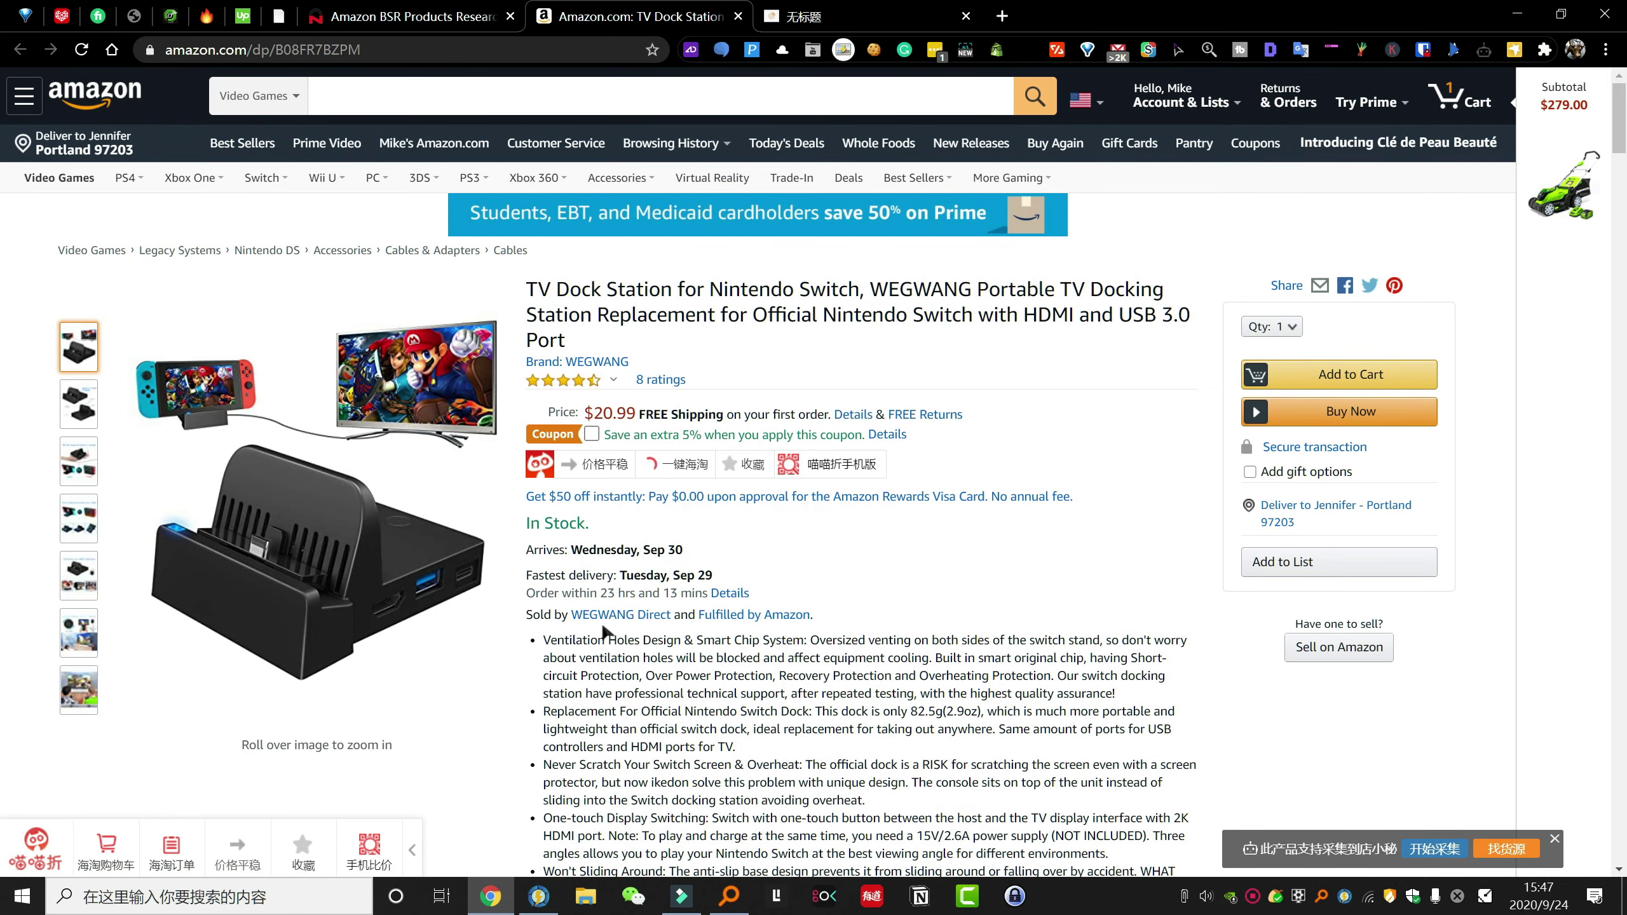
pyautogui.scroll(-20, 621, 634)
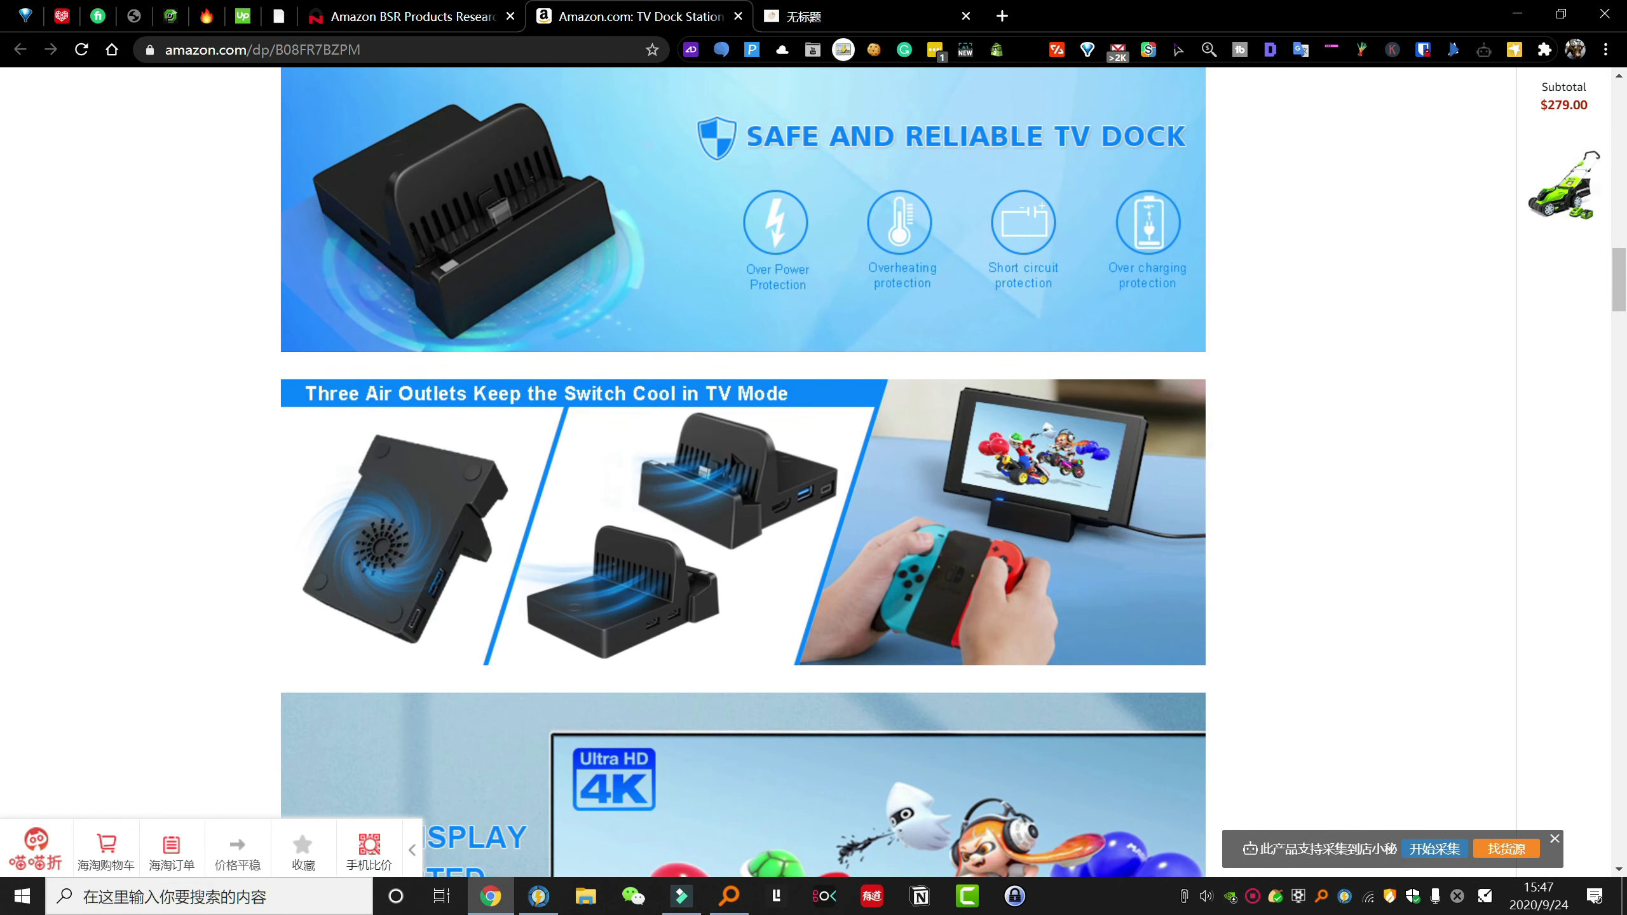
pyautogui.scroll(-4, 736, 457)
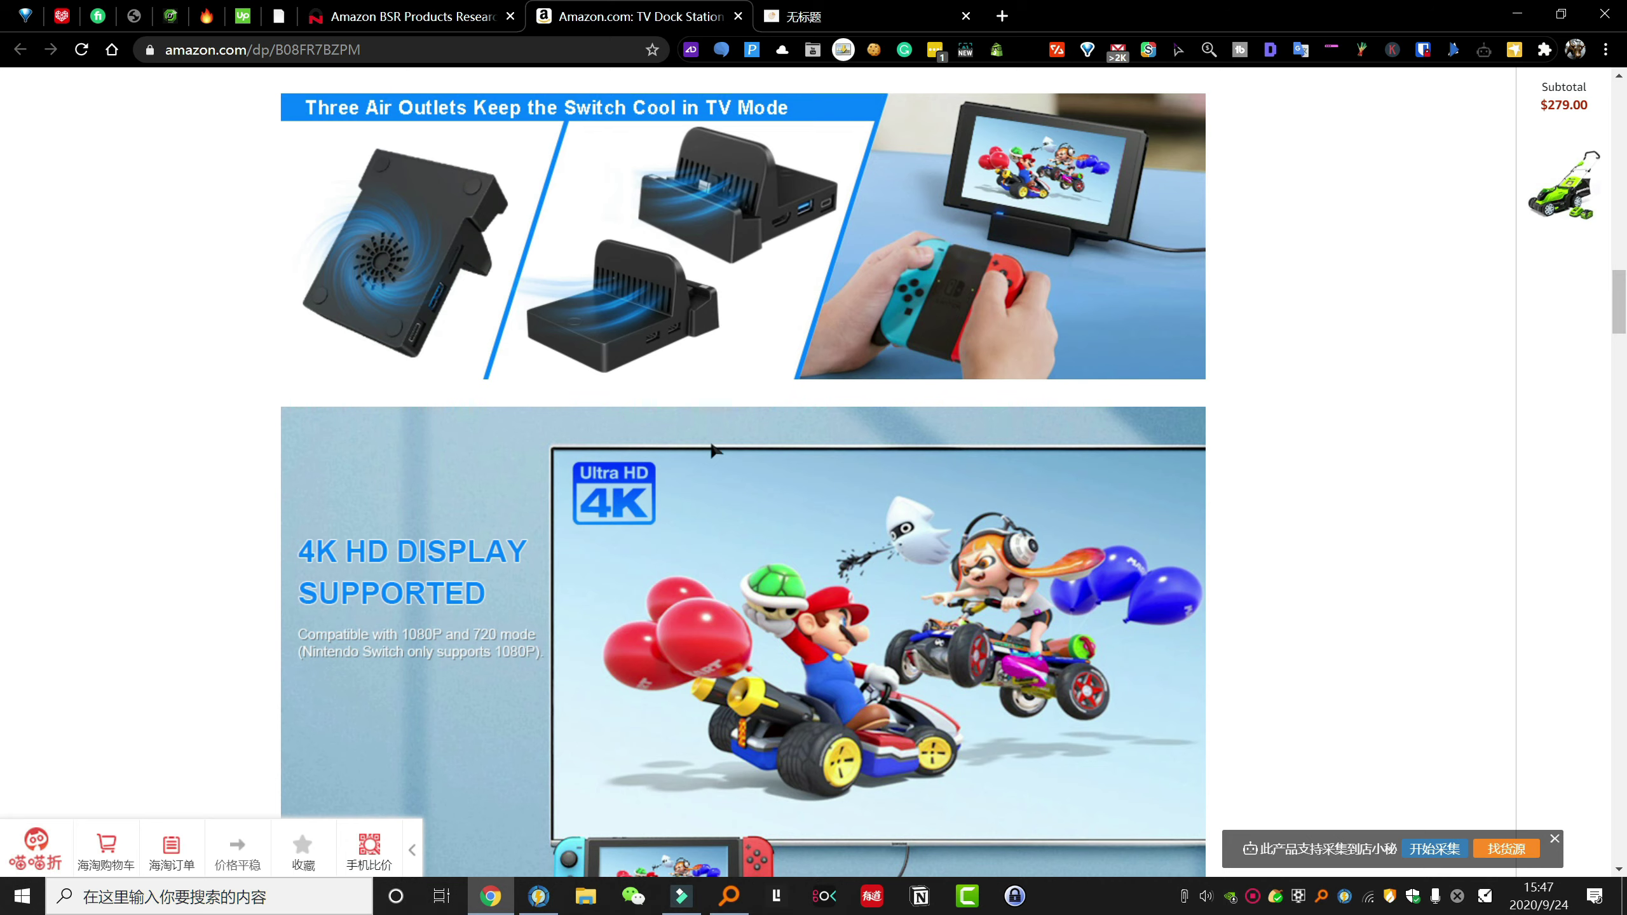
pyautogui.scroll(3, 712, 447)
pyautogui.scroll(-12, 710, 442)
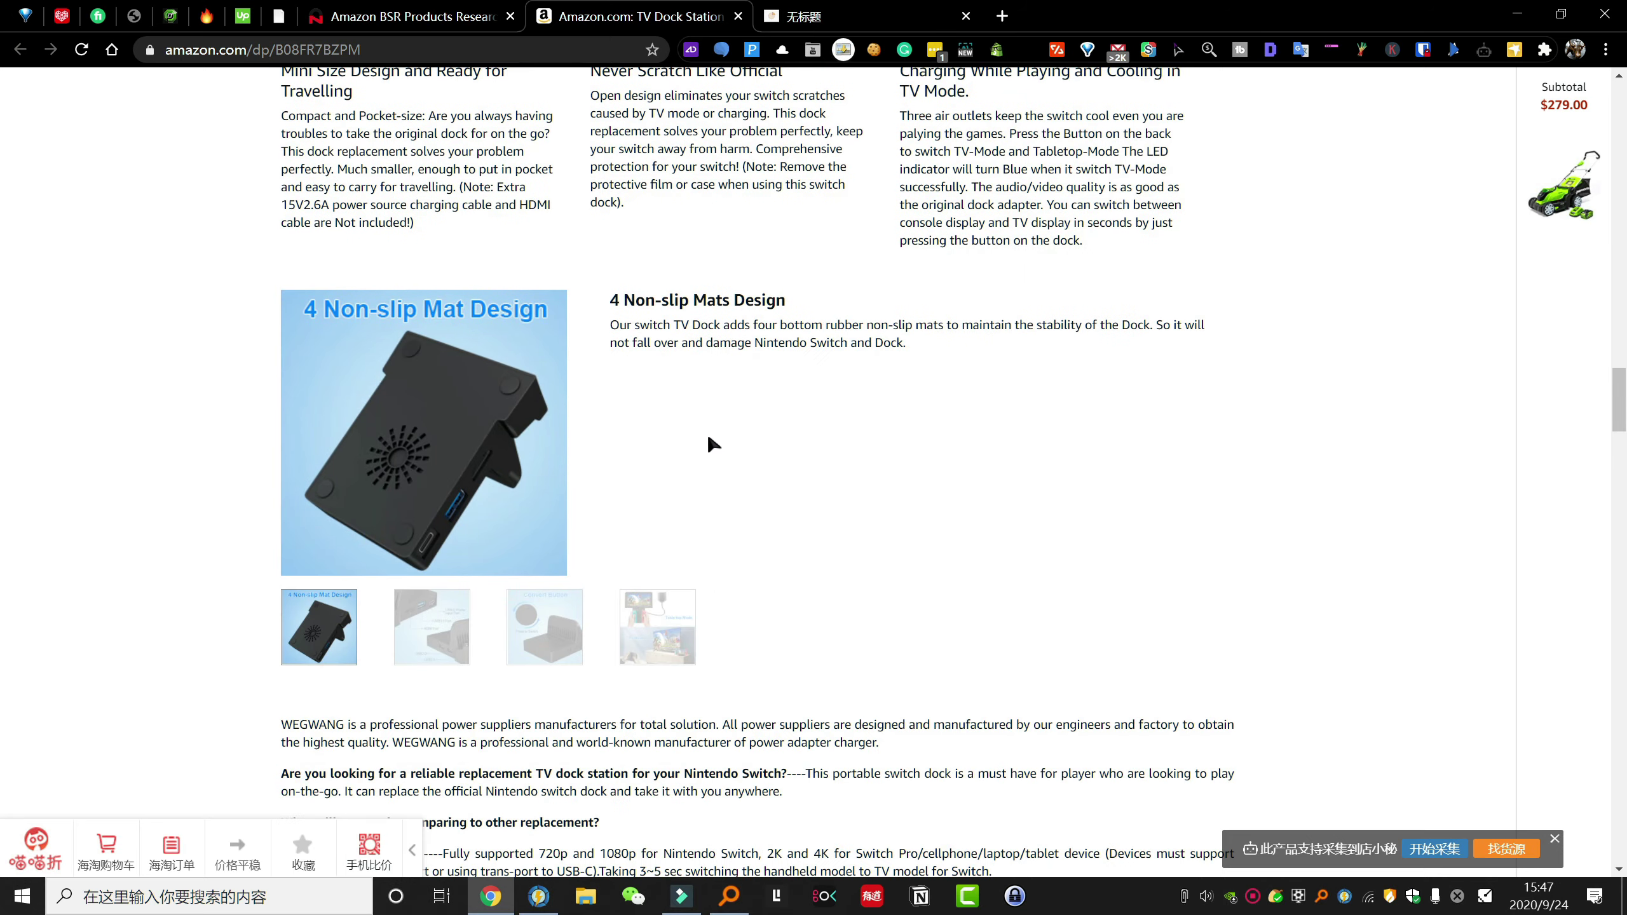
pyautogui.scroll(-15, 711, 442)
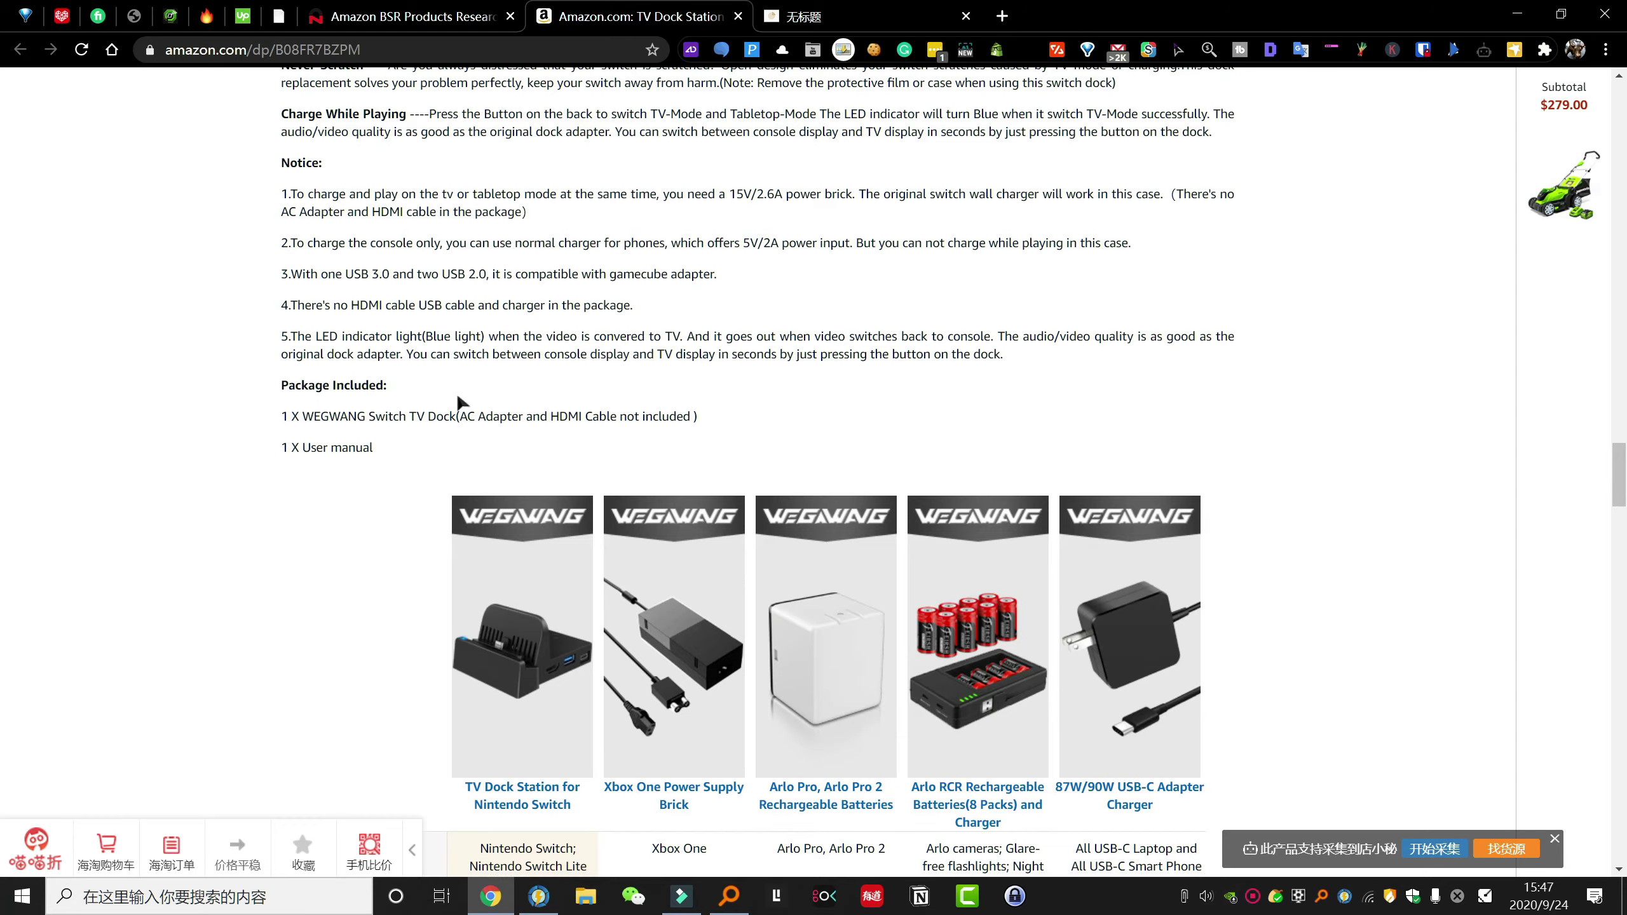
# - Review the dock's brand comparison table and product information, including its Best Sellers Rank and first available date
pyautogui.scroll(-6, 458, 405)
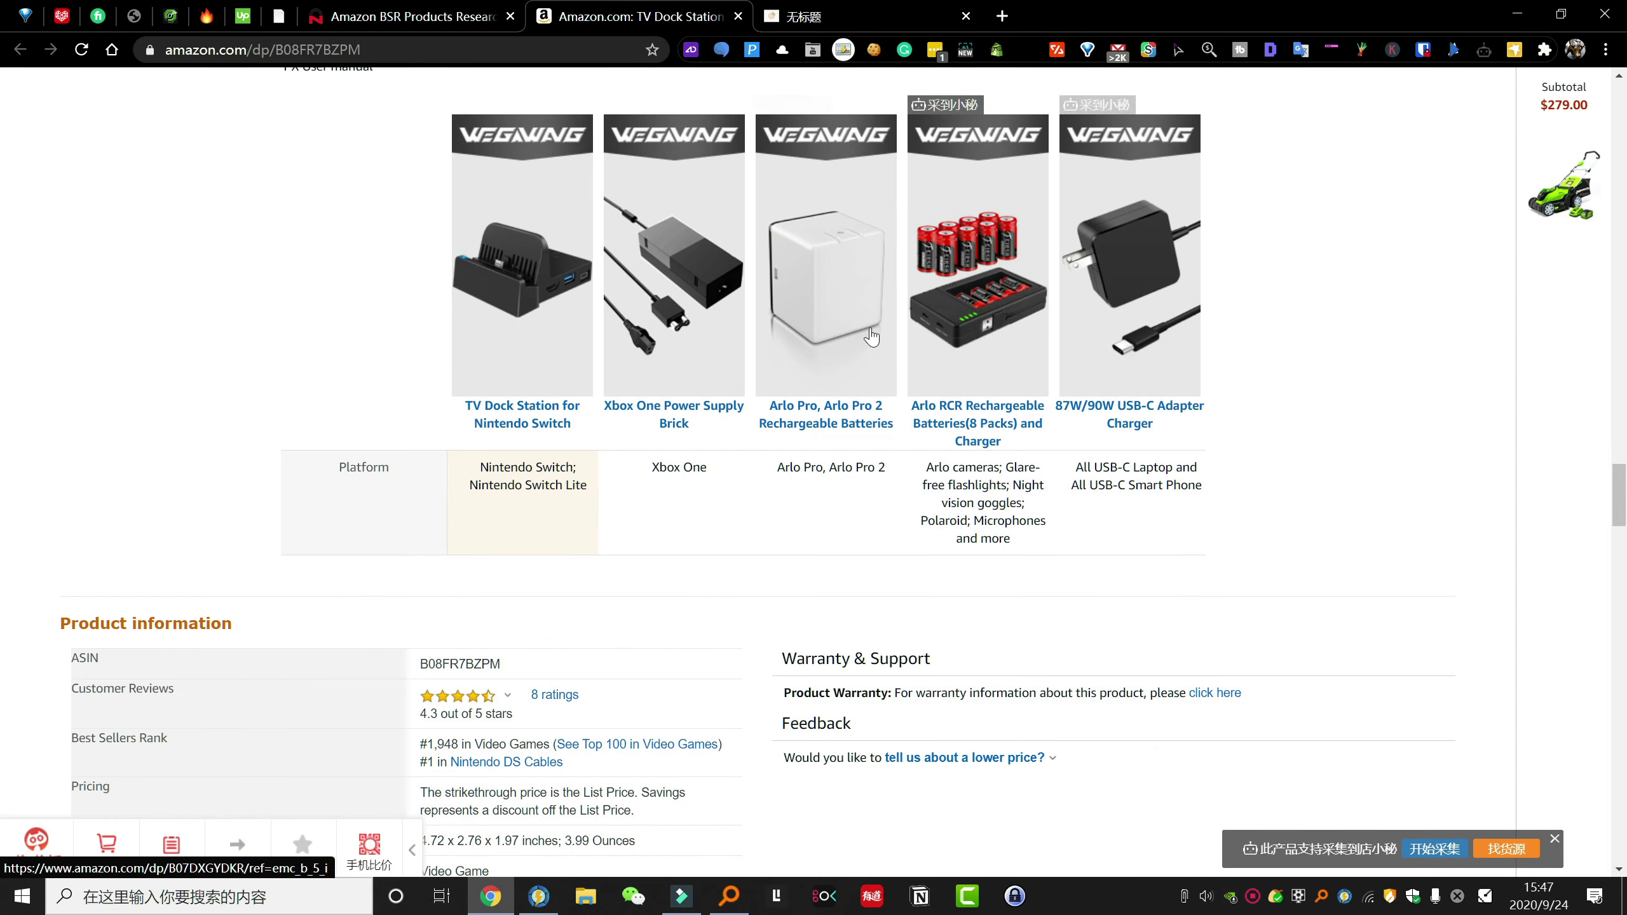
pyautogui.scroll(-7, 224, 362)
pyautogui.scroll(4, 224, 362)
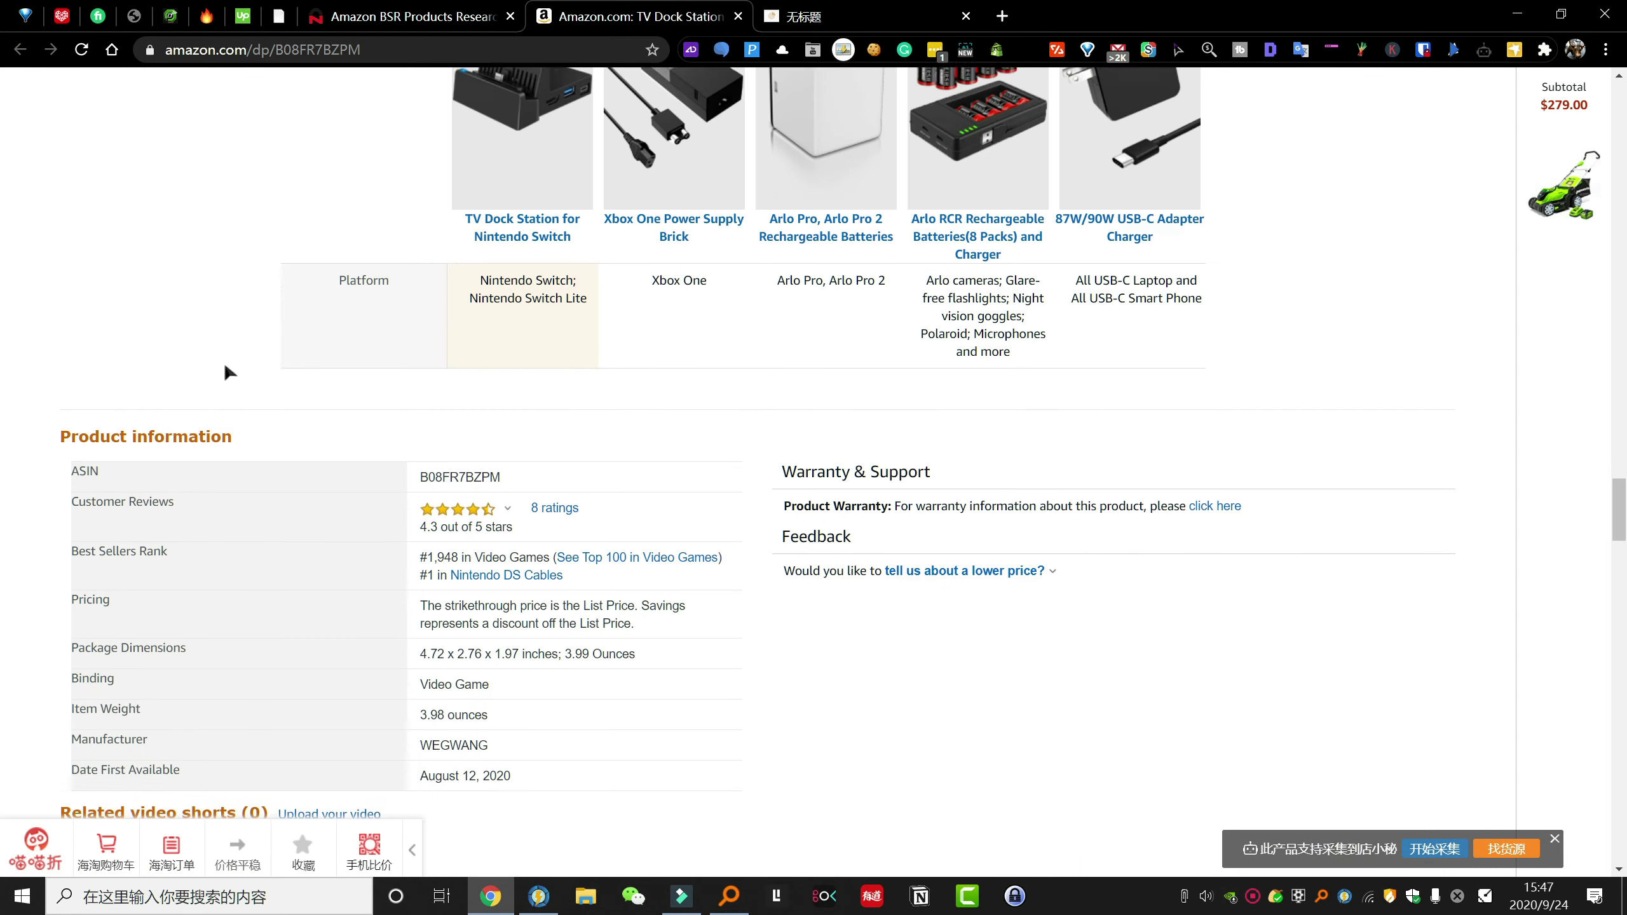
pyautogui.scroll(-3, 224, 362)
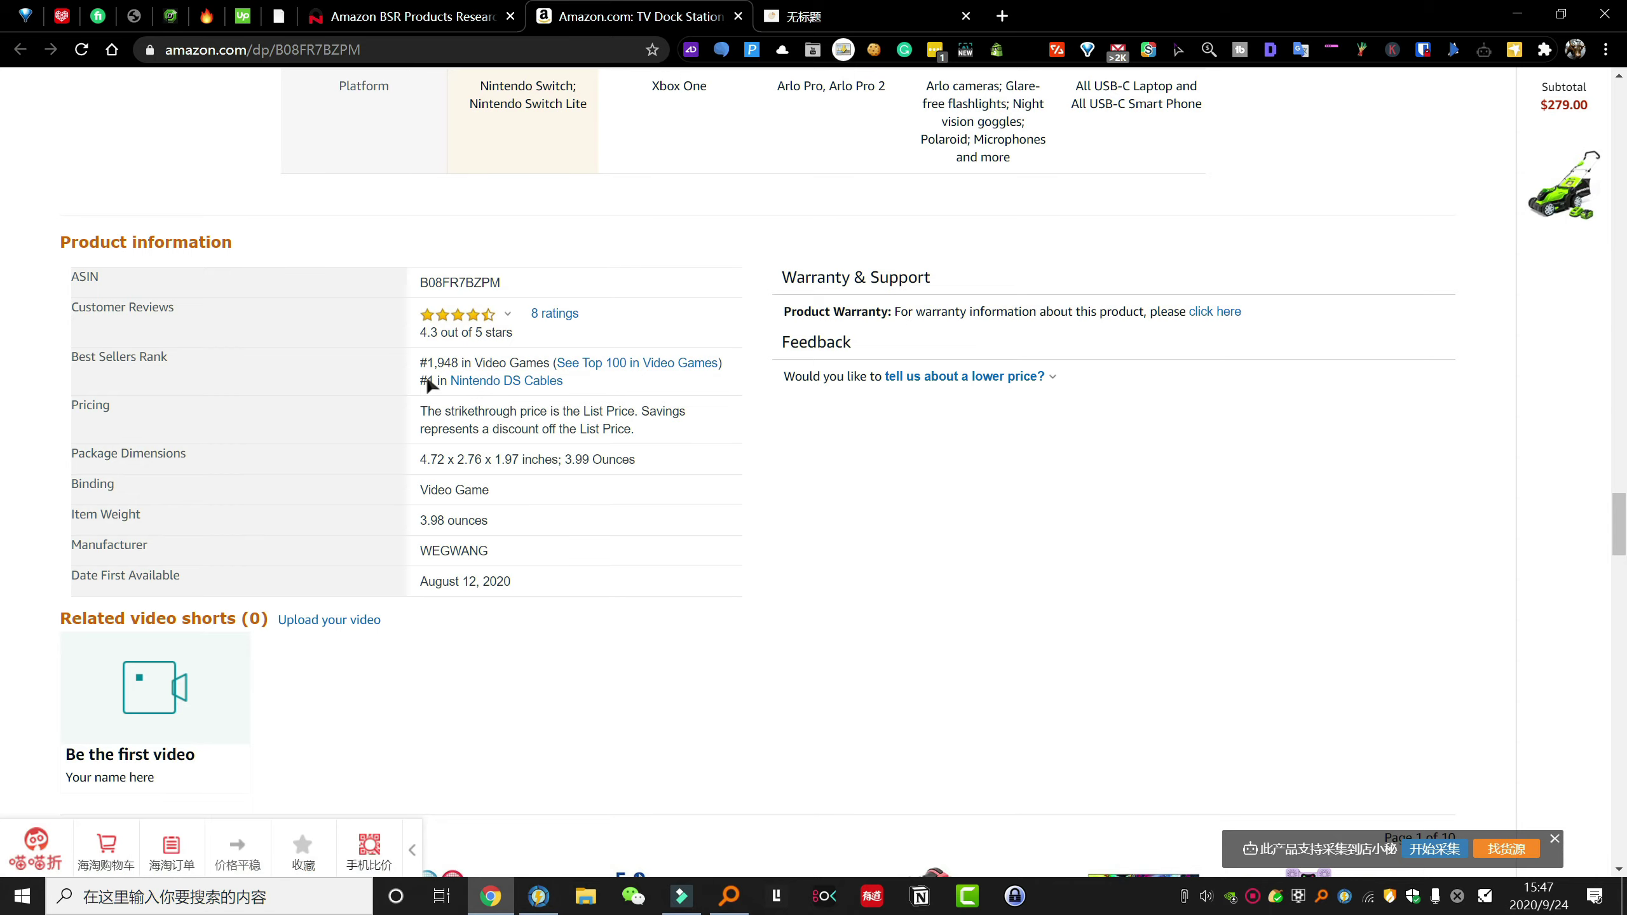
pyautogui.scroll(15, 428, 383)
pyautogui.scroll(20, 458, 351)
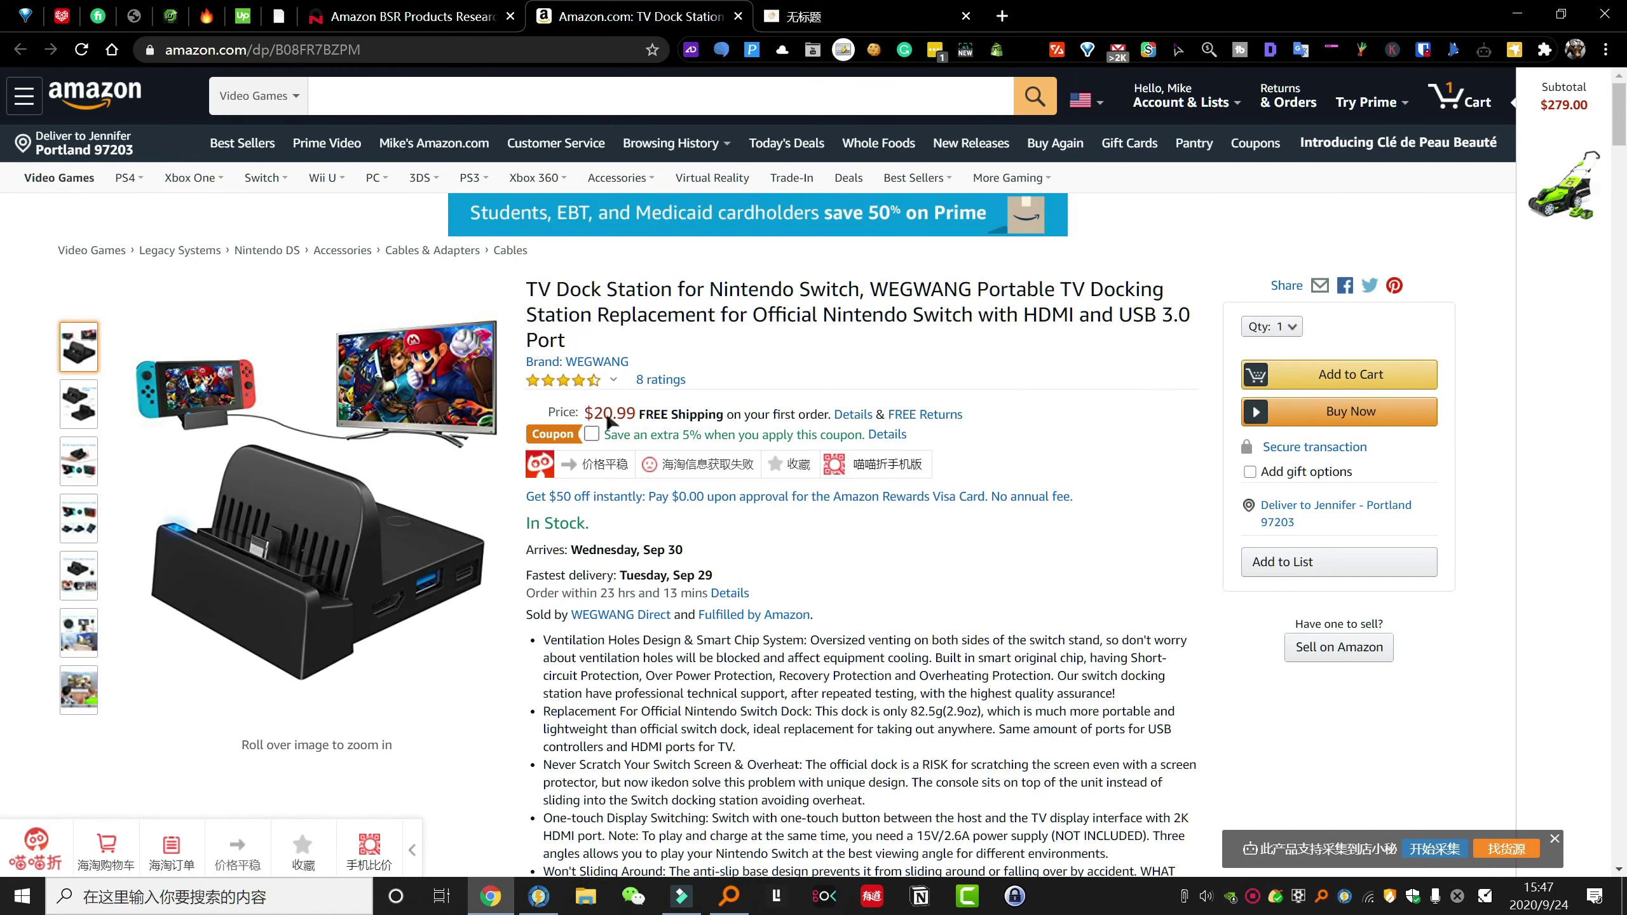
# - Copy the word "Switch" from the product title and open 1688.com in a new tab
pyautogui.doubleClick(842, 295)
pyautogui.hotkey('ctrl', 'c')
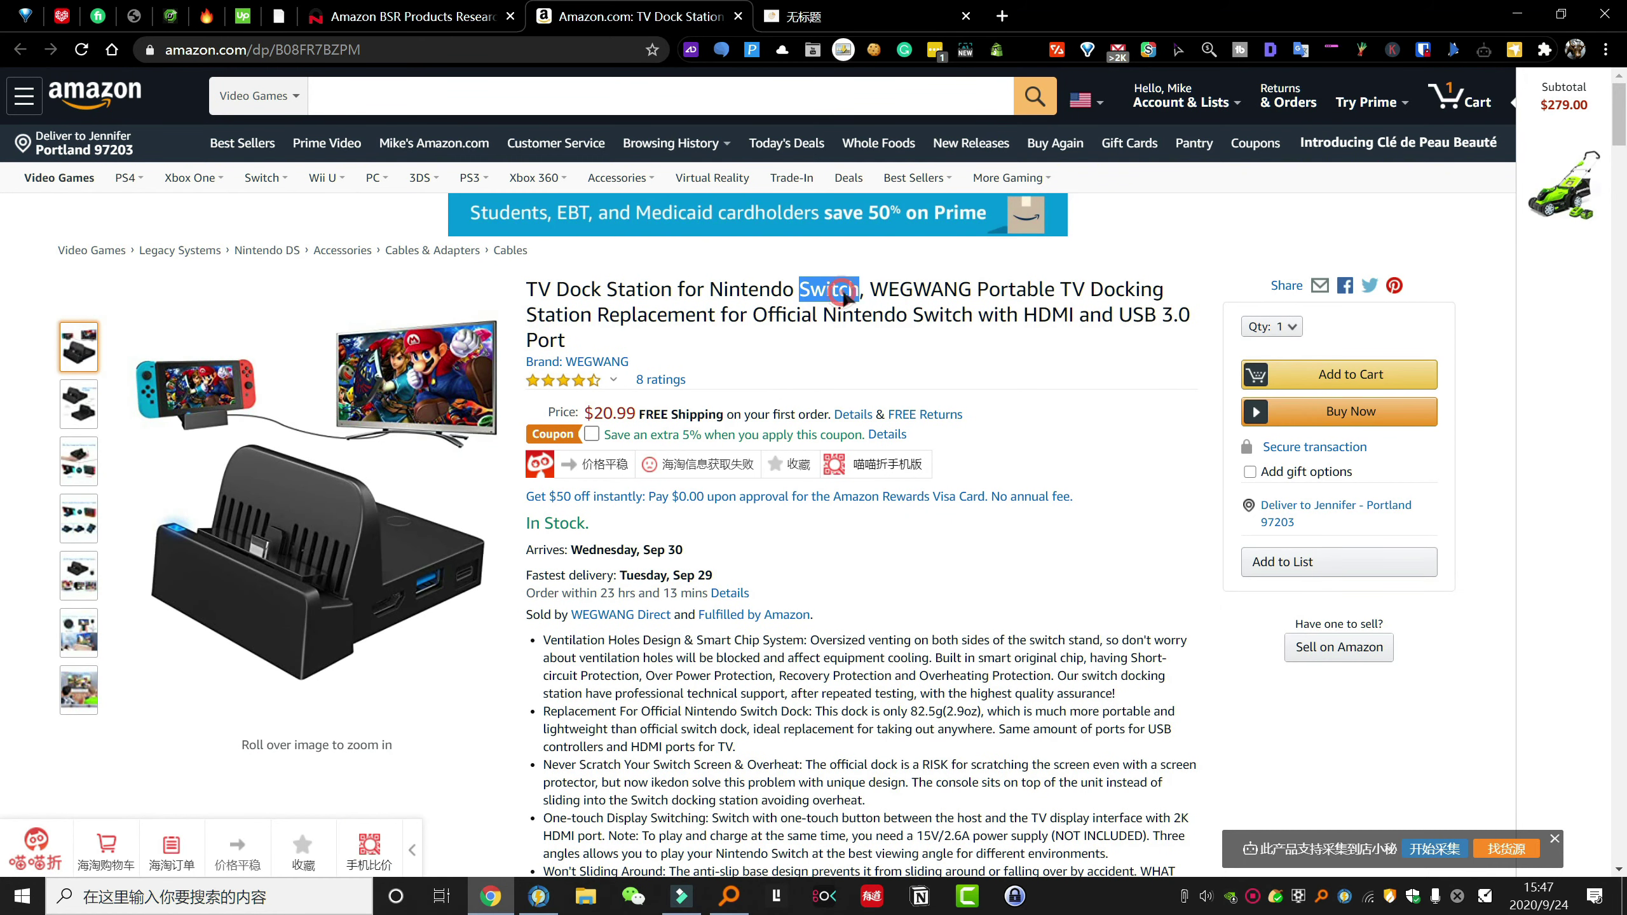
pyautogui.click(1001, 16)
pyautogui.write('1')
pyautogui.press('Return')
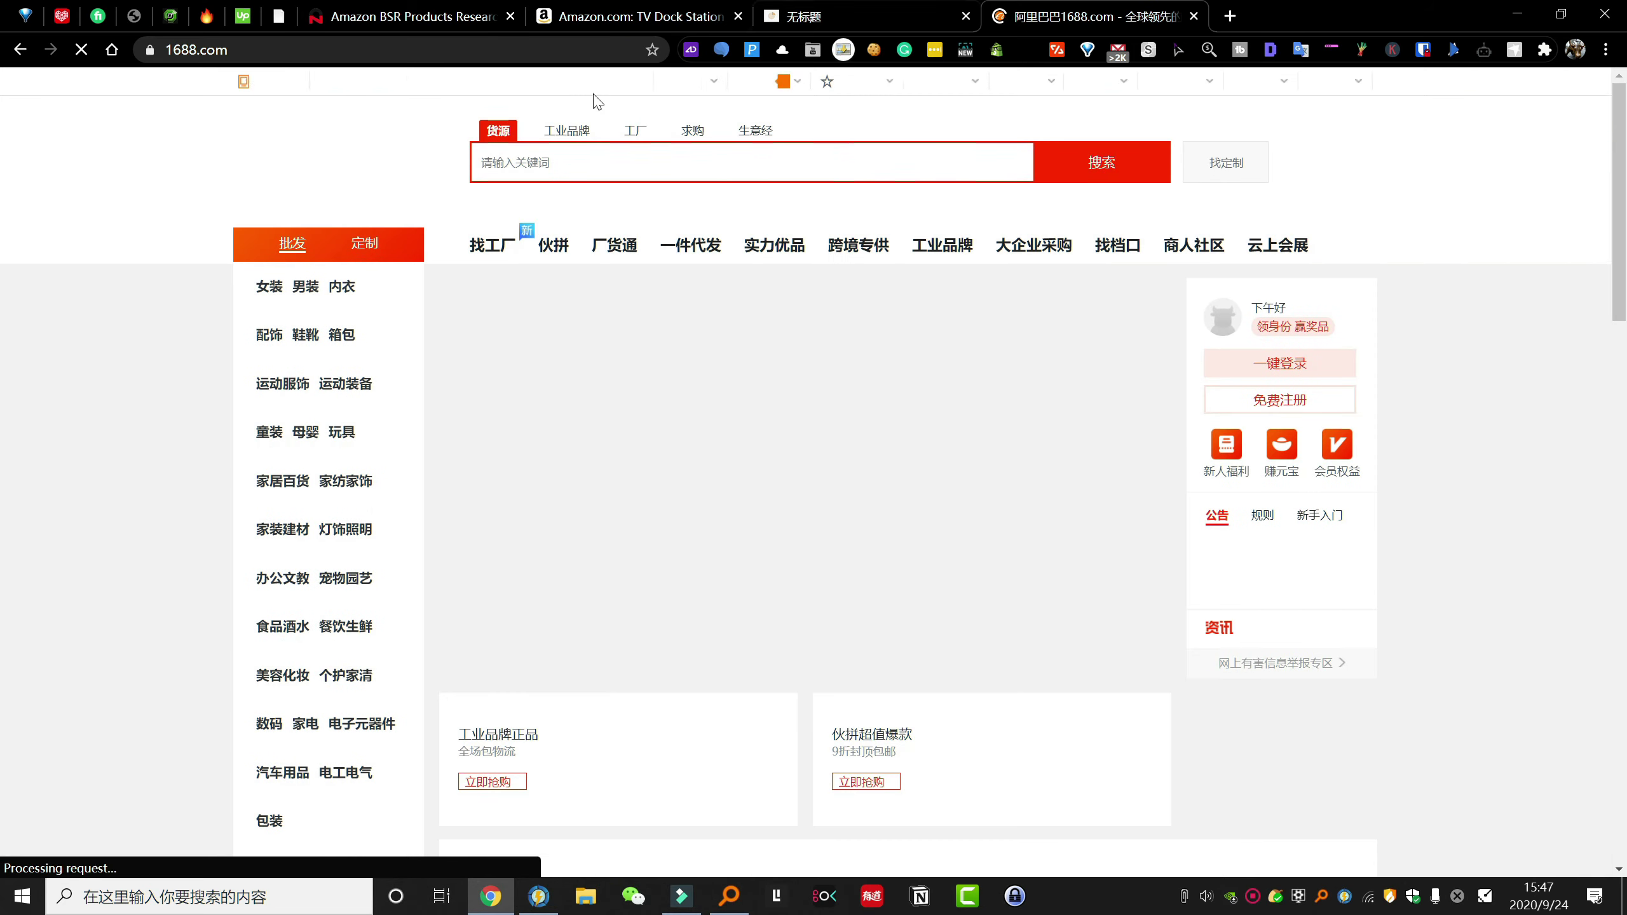
# - Search 1688 for "Switch dock", pasting the copied word as the first part of the query
pyautogui.rightClick(573, 105)
pyautogui.click(500, 297)
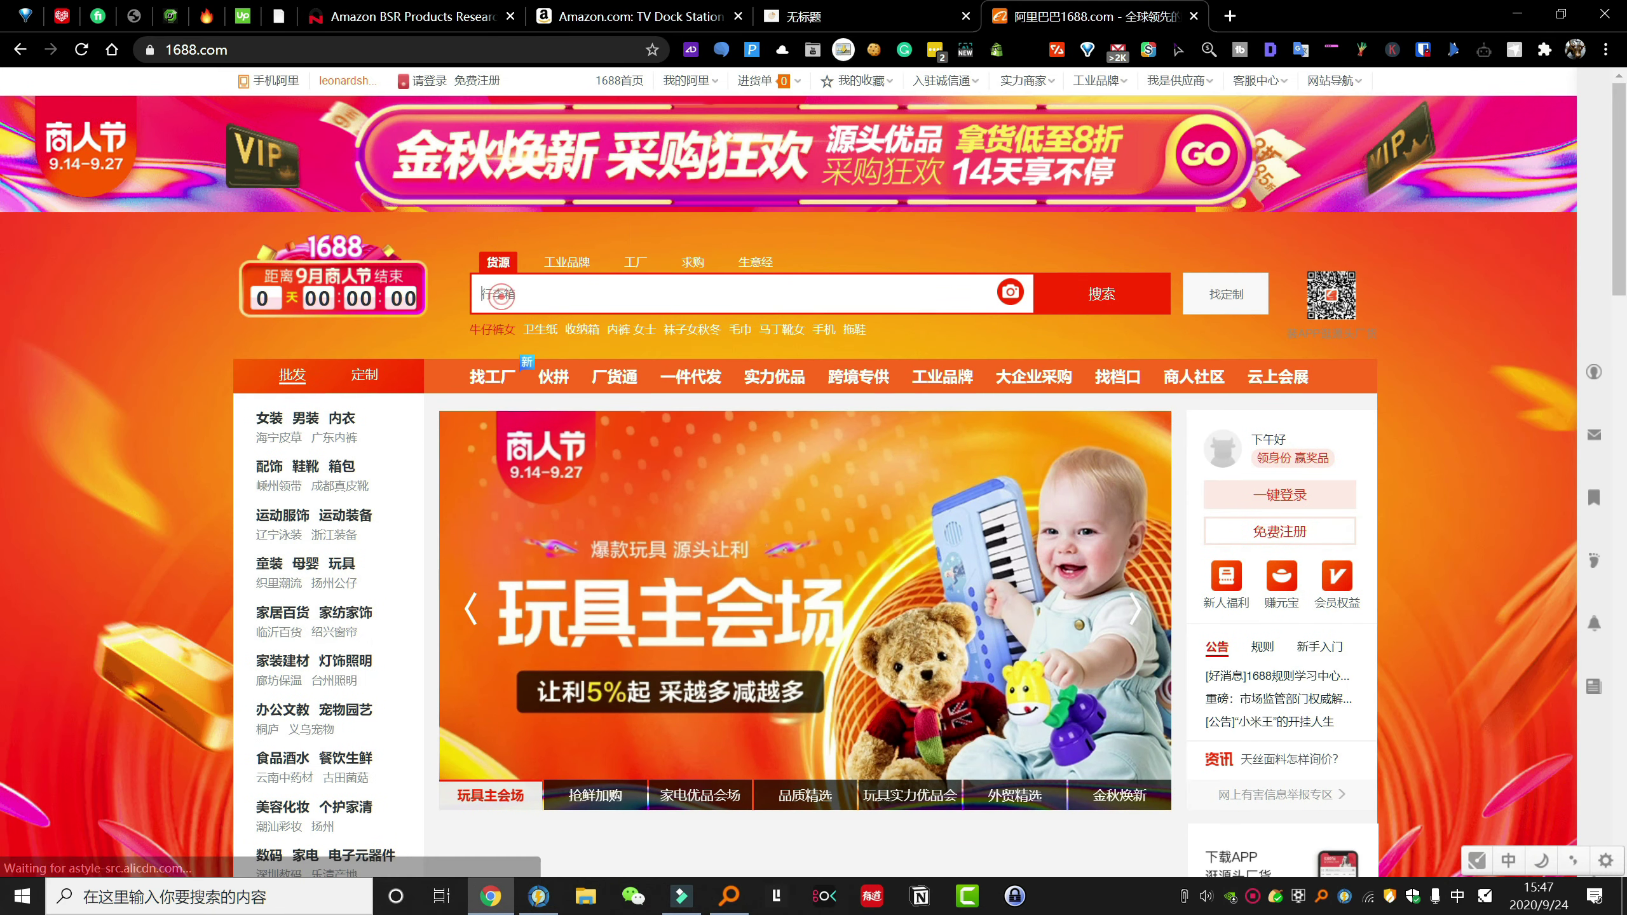
pyautogui.rightClick(524, 296)
pyautogui.click(614, 443)
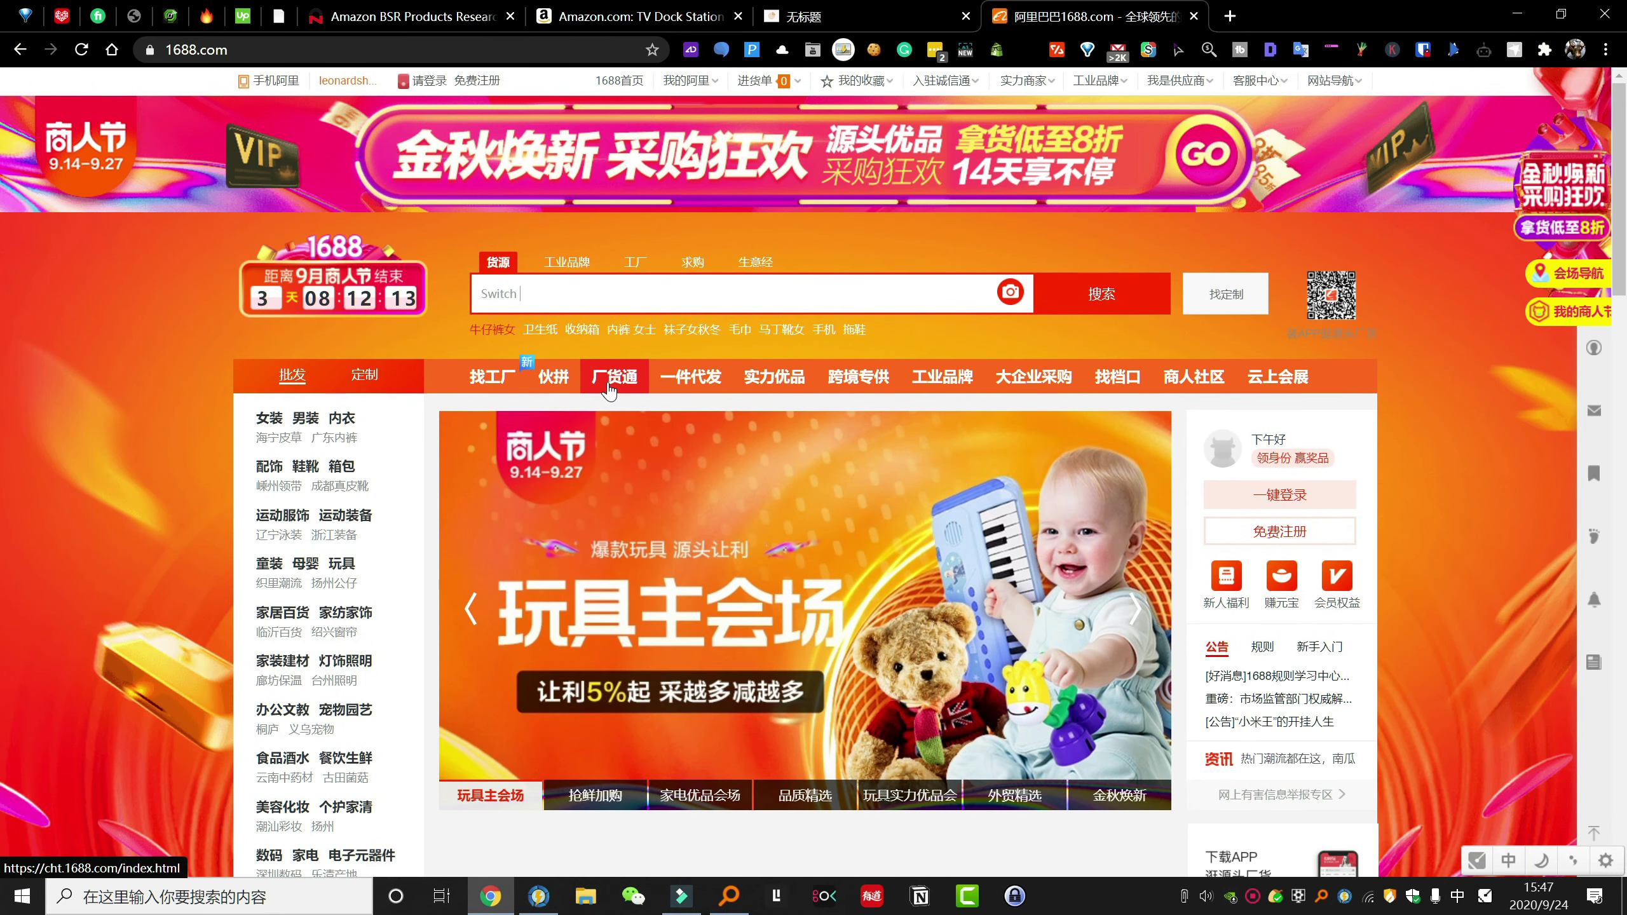
pyautogui.write('dock')
pyautogui.press('Return')
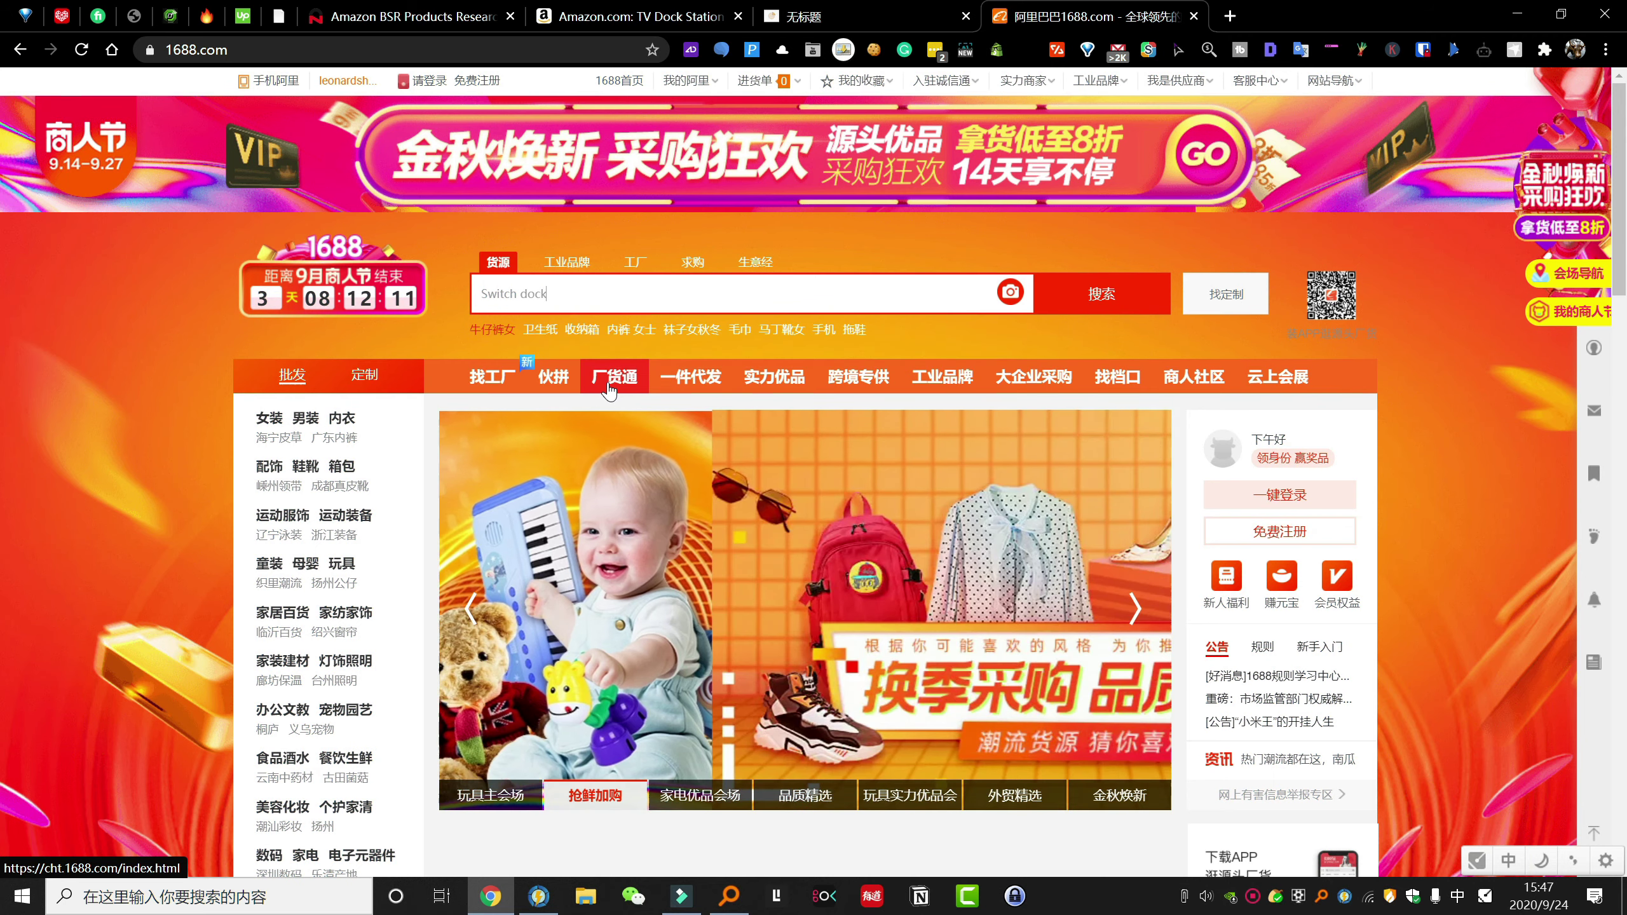
pyautogui.press('Return')
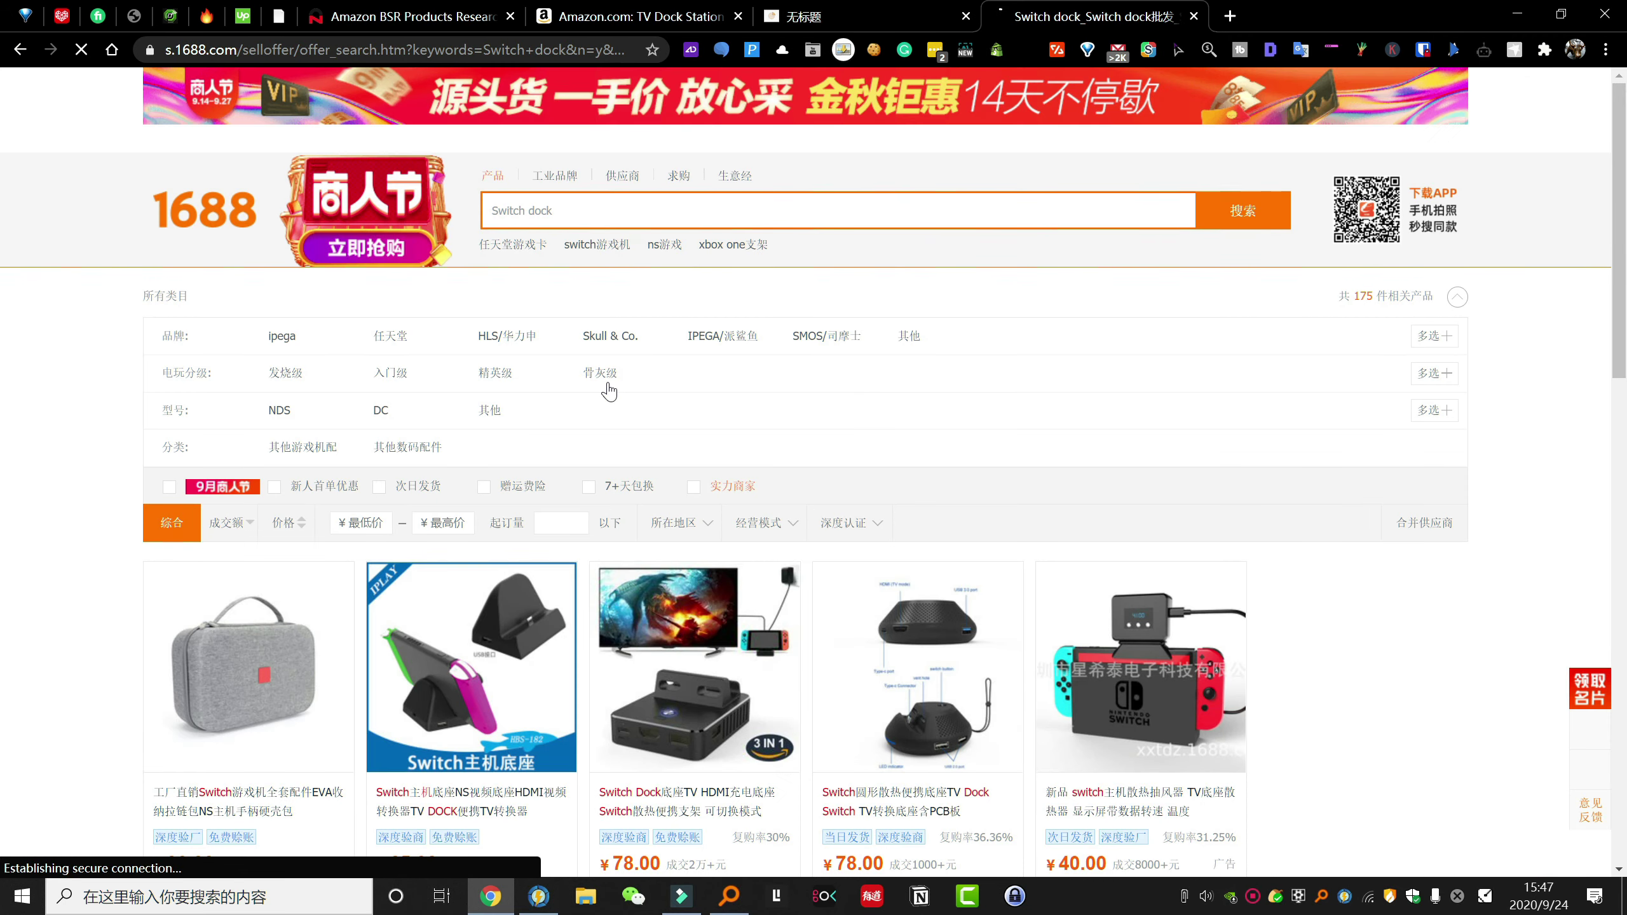
# - Place the 1688 results tab directly beside the Amazon listing tab and switch between the two pages
pyautogui.moveTo(1088, 16); pyautogui.dragTo(865, 16)
pyautogui.click(634, 16)
pyautogui.hotkey('ctrl', 'Tab')
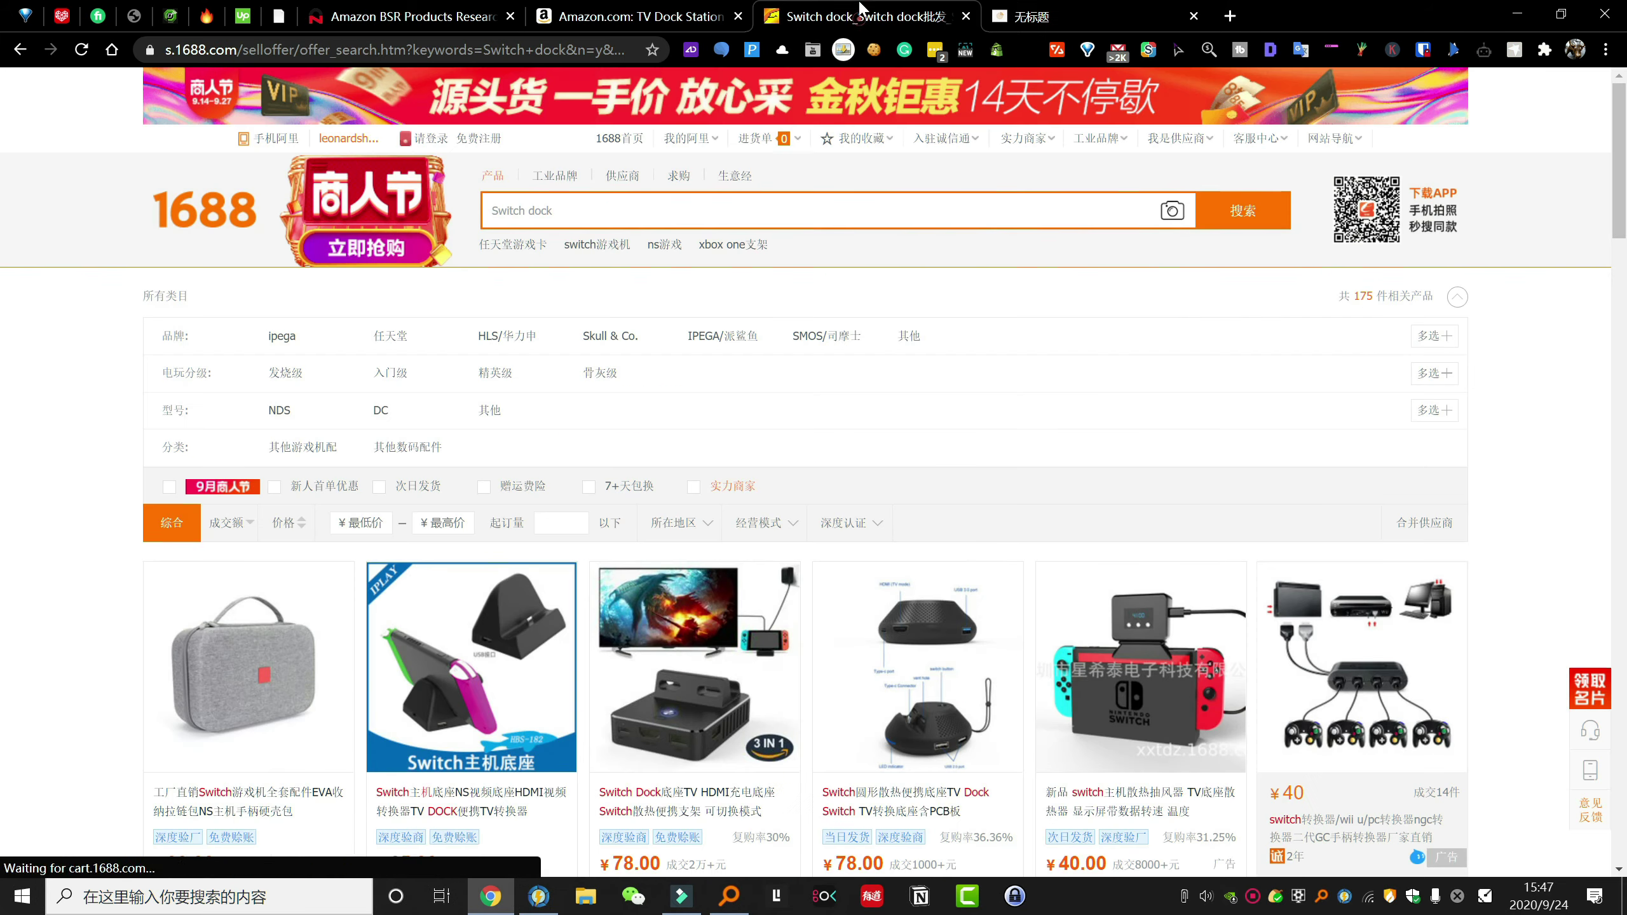
# - Look through the 1688 Switch dock offers and their prices for a match to the Amazon product
pyautogui.scroll(-3, 58, 359)
pyautogui.scroll(-1, 53, 359)
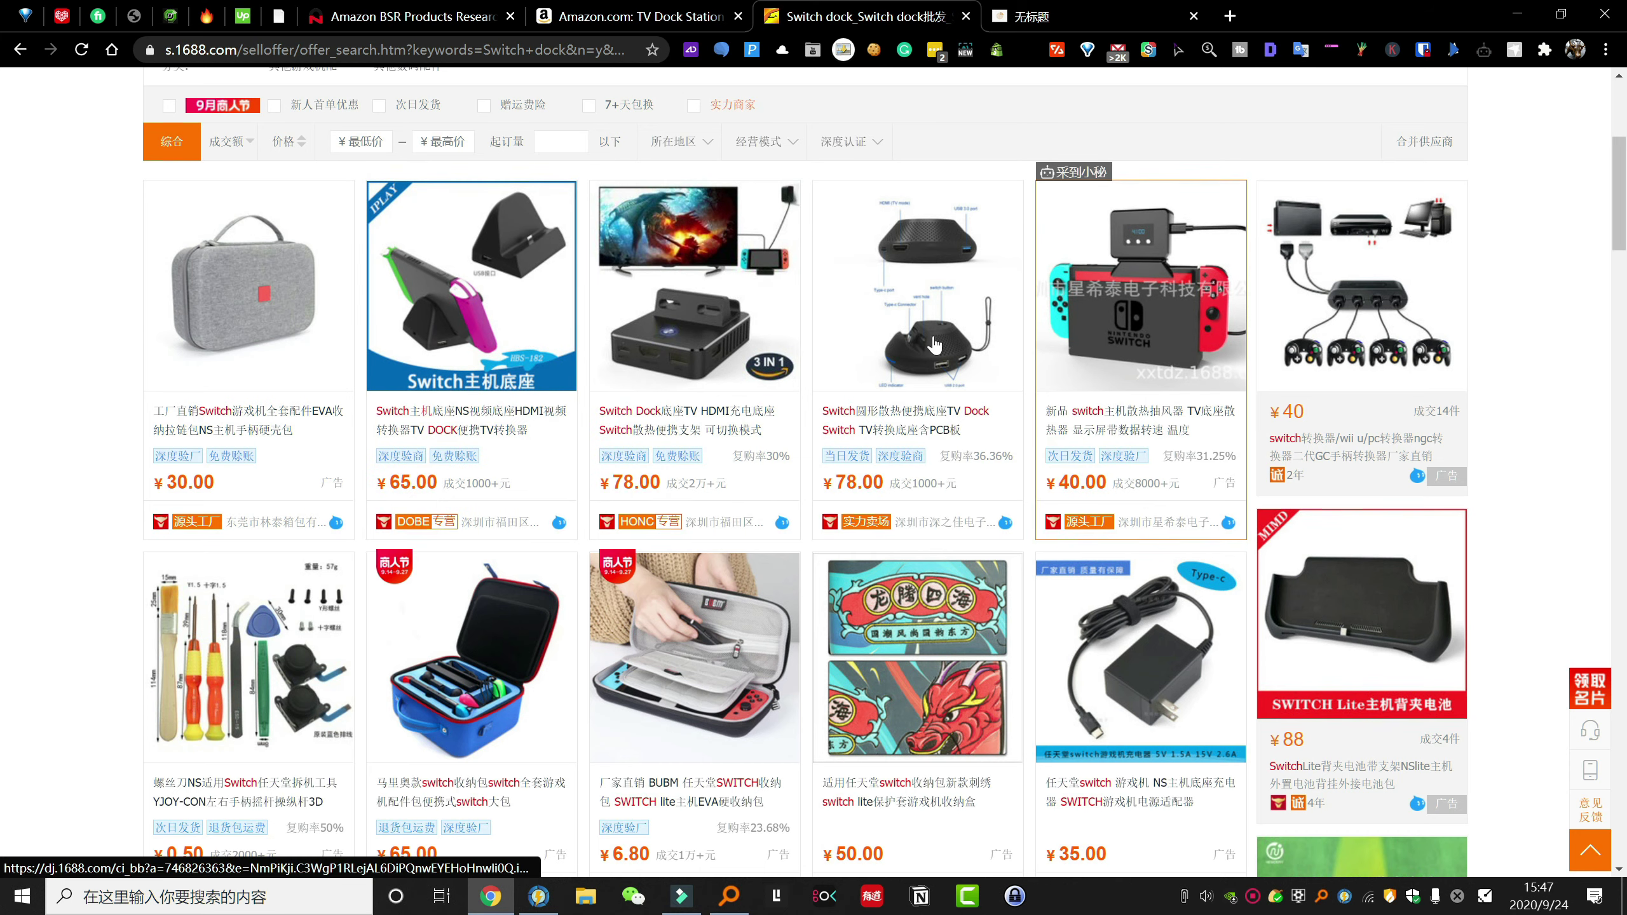
pyautogui.scroll(-3, 518, 335)
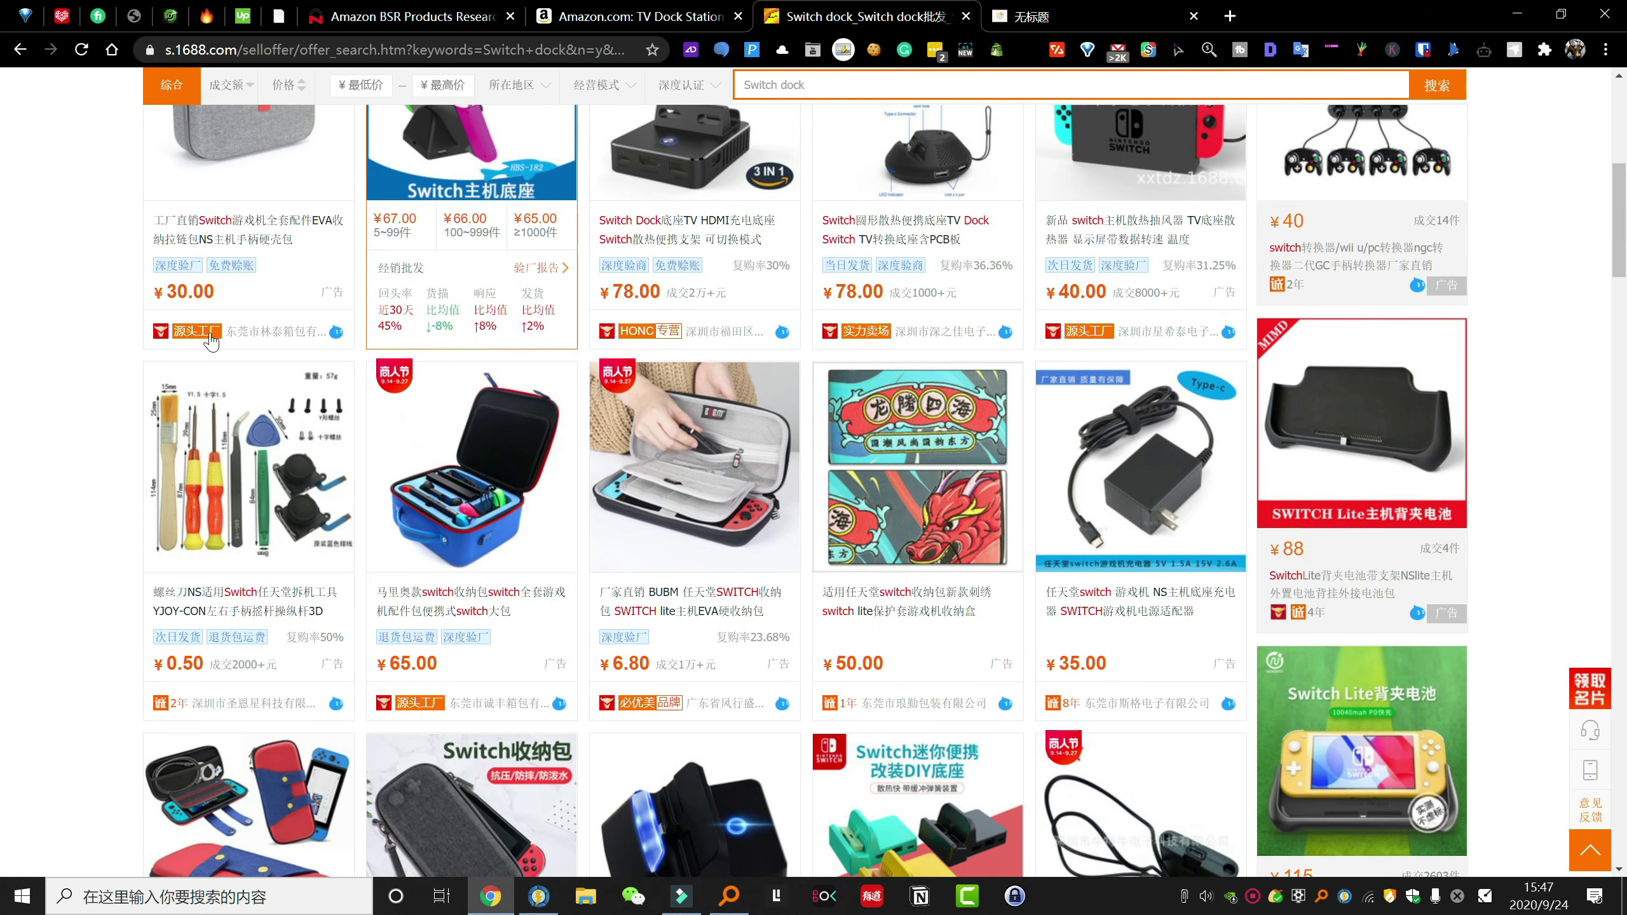
pyautogui.scroll(3, 10, 317)
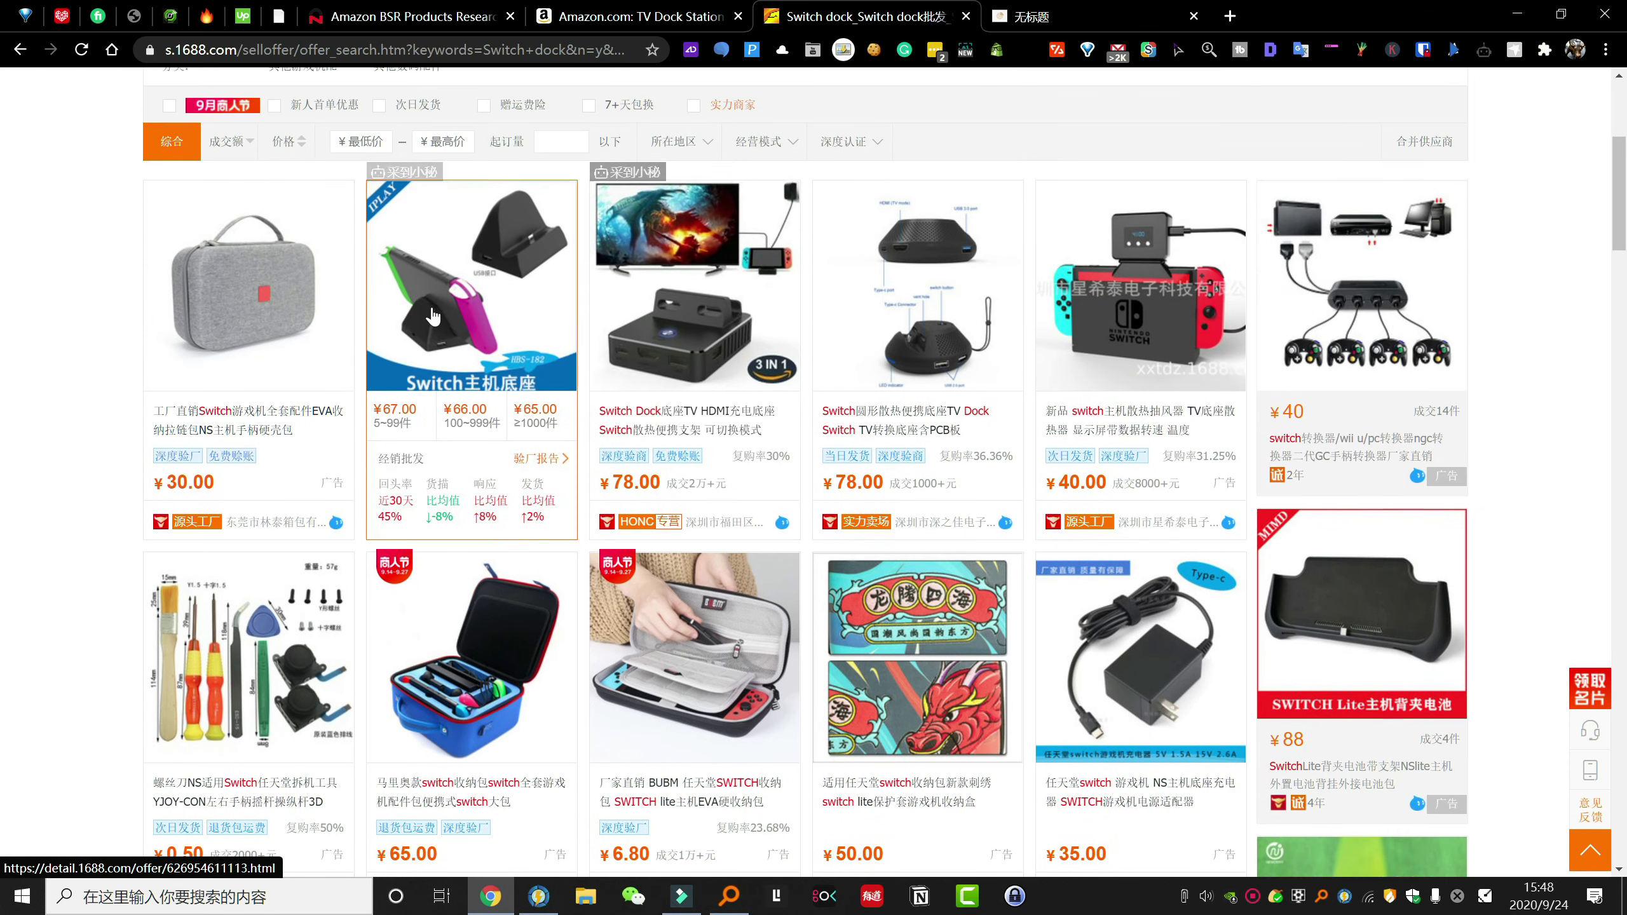
# - Check the Amazon dock's appearance, then look further through the 1688 Switch dock results for a similar model
pyautogui.click(670, 16)
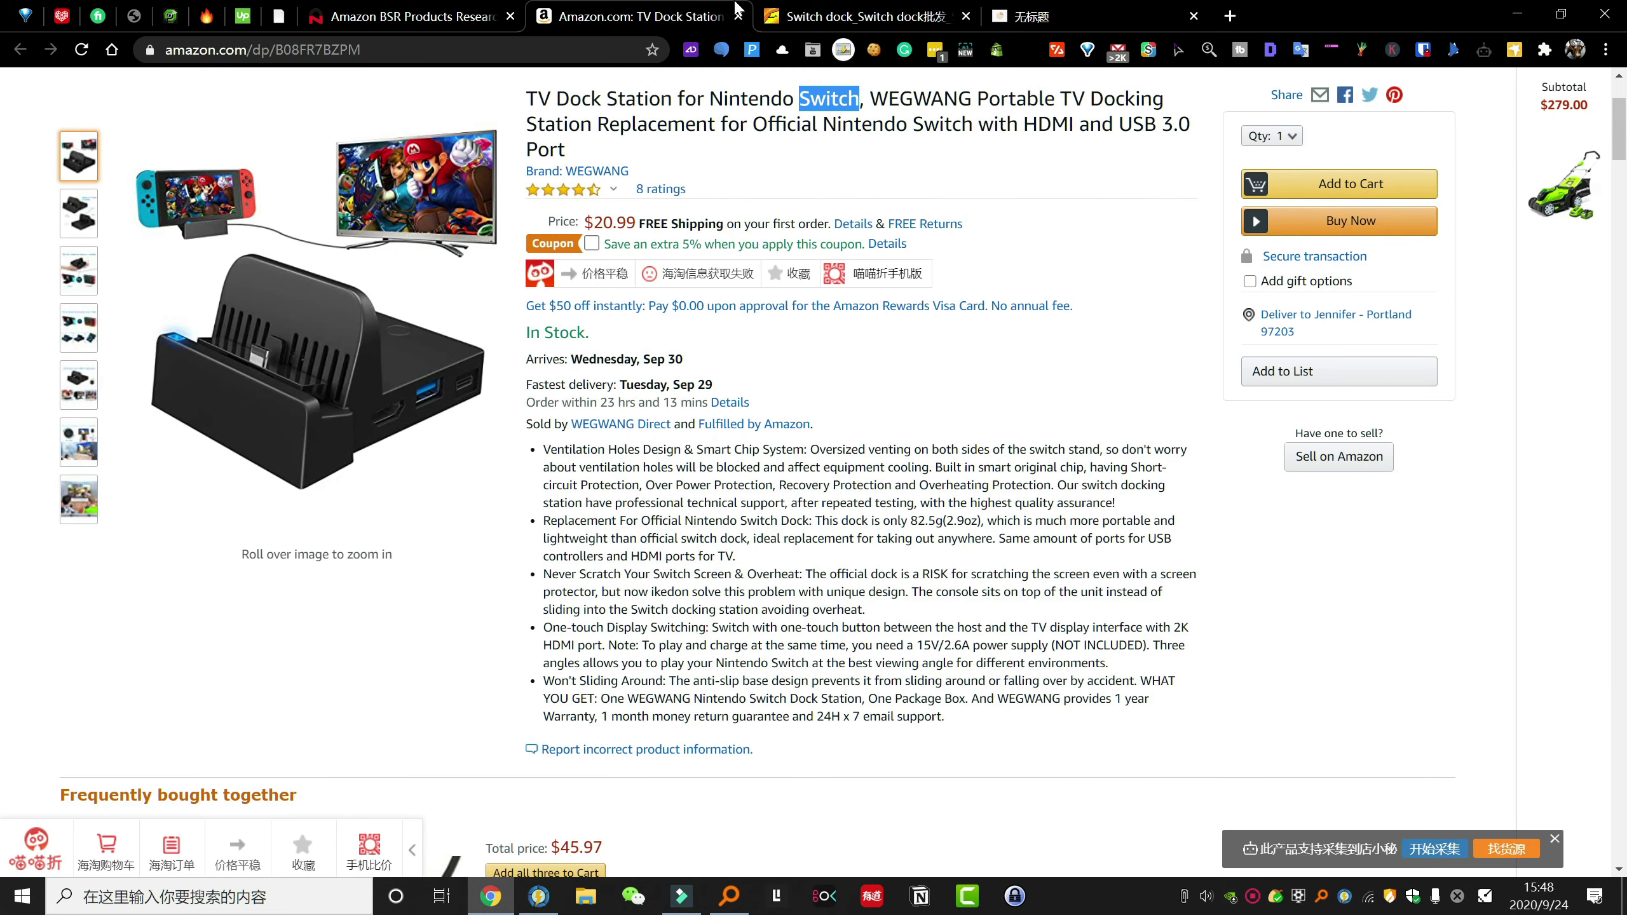
pyautogui.click(794, 16)
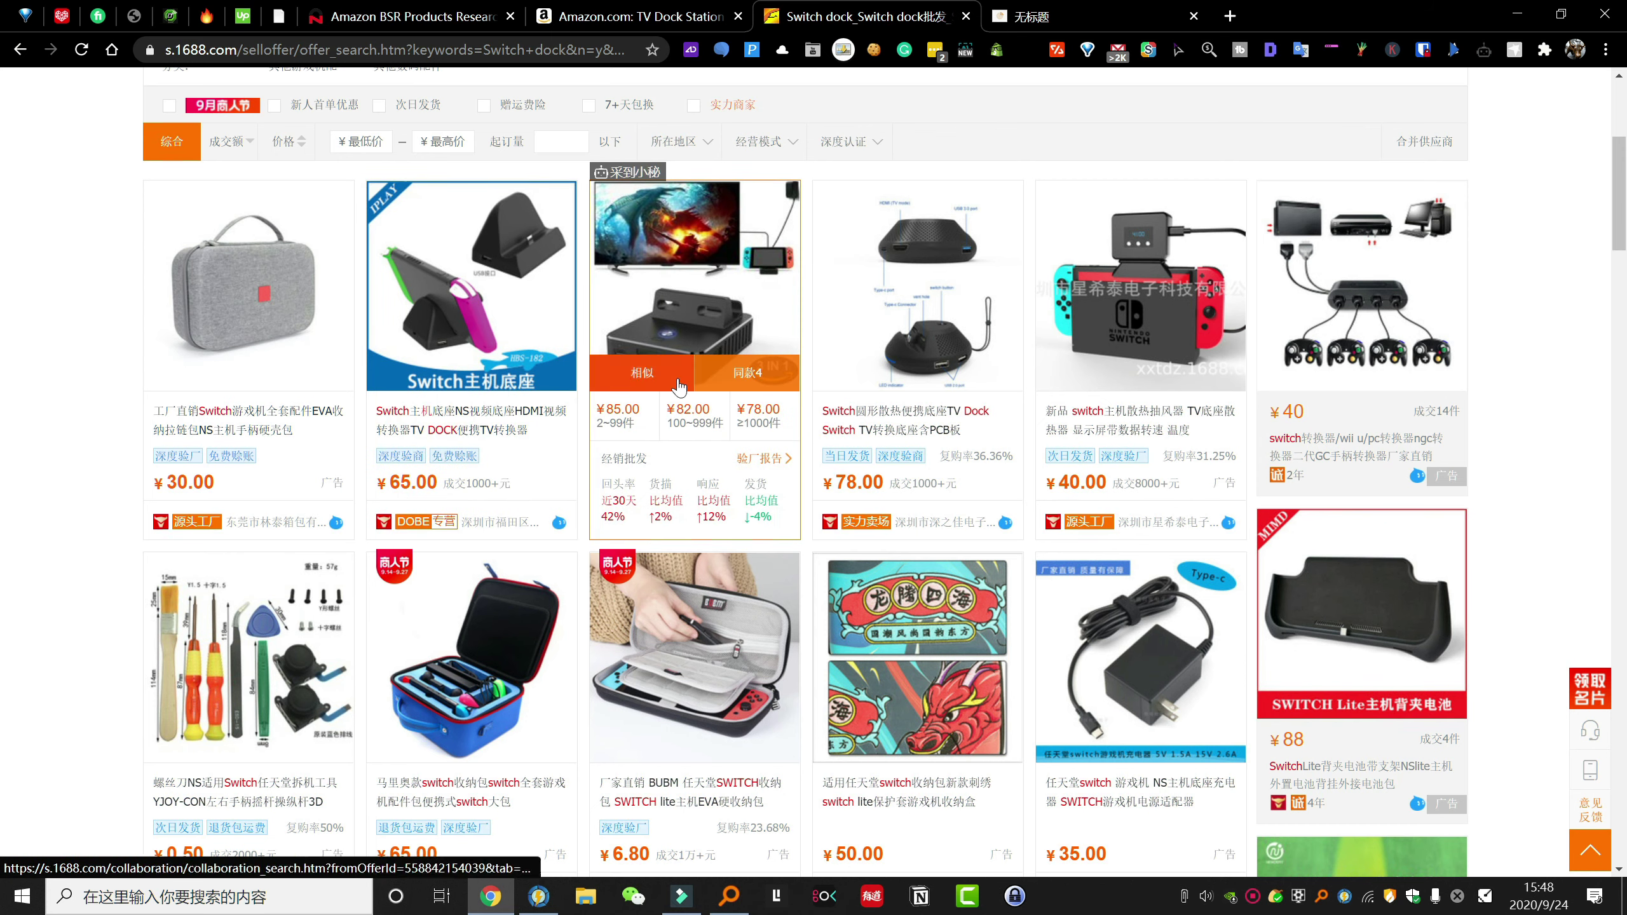
pyautogui.scroll(-5, 705, 397)
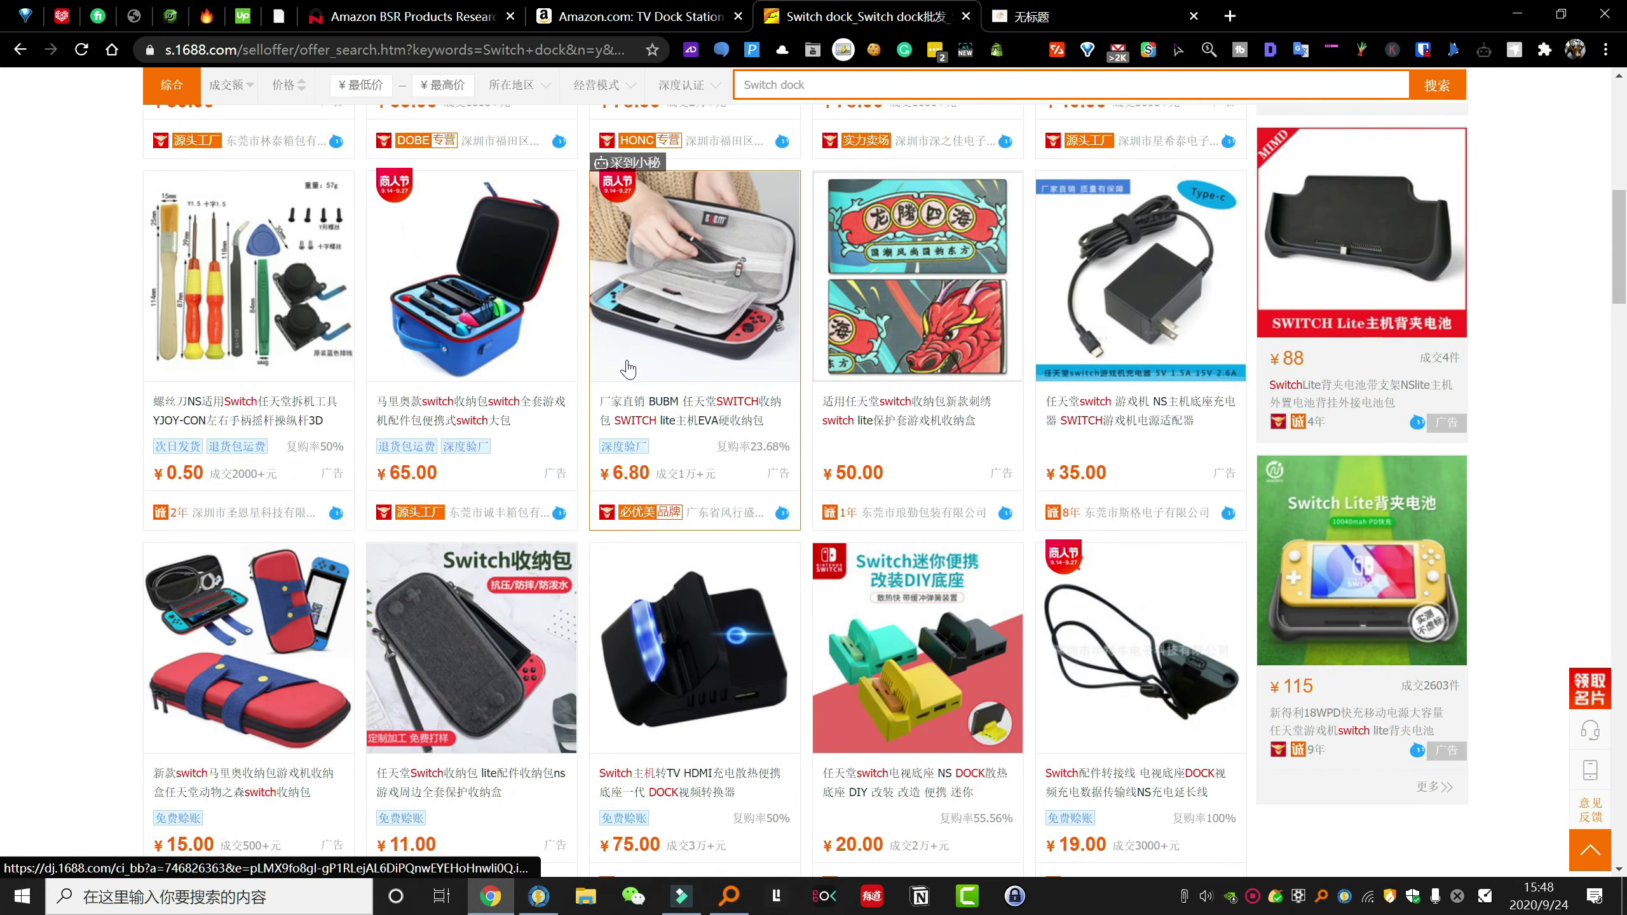
pyautogui.scroll(-4, 626, 365)
pyautogui.scroll(1, 627, 365)
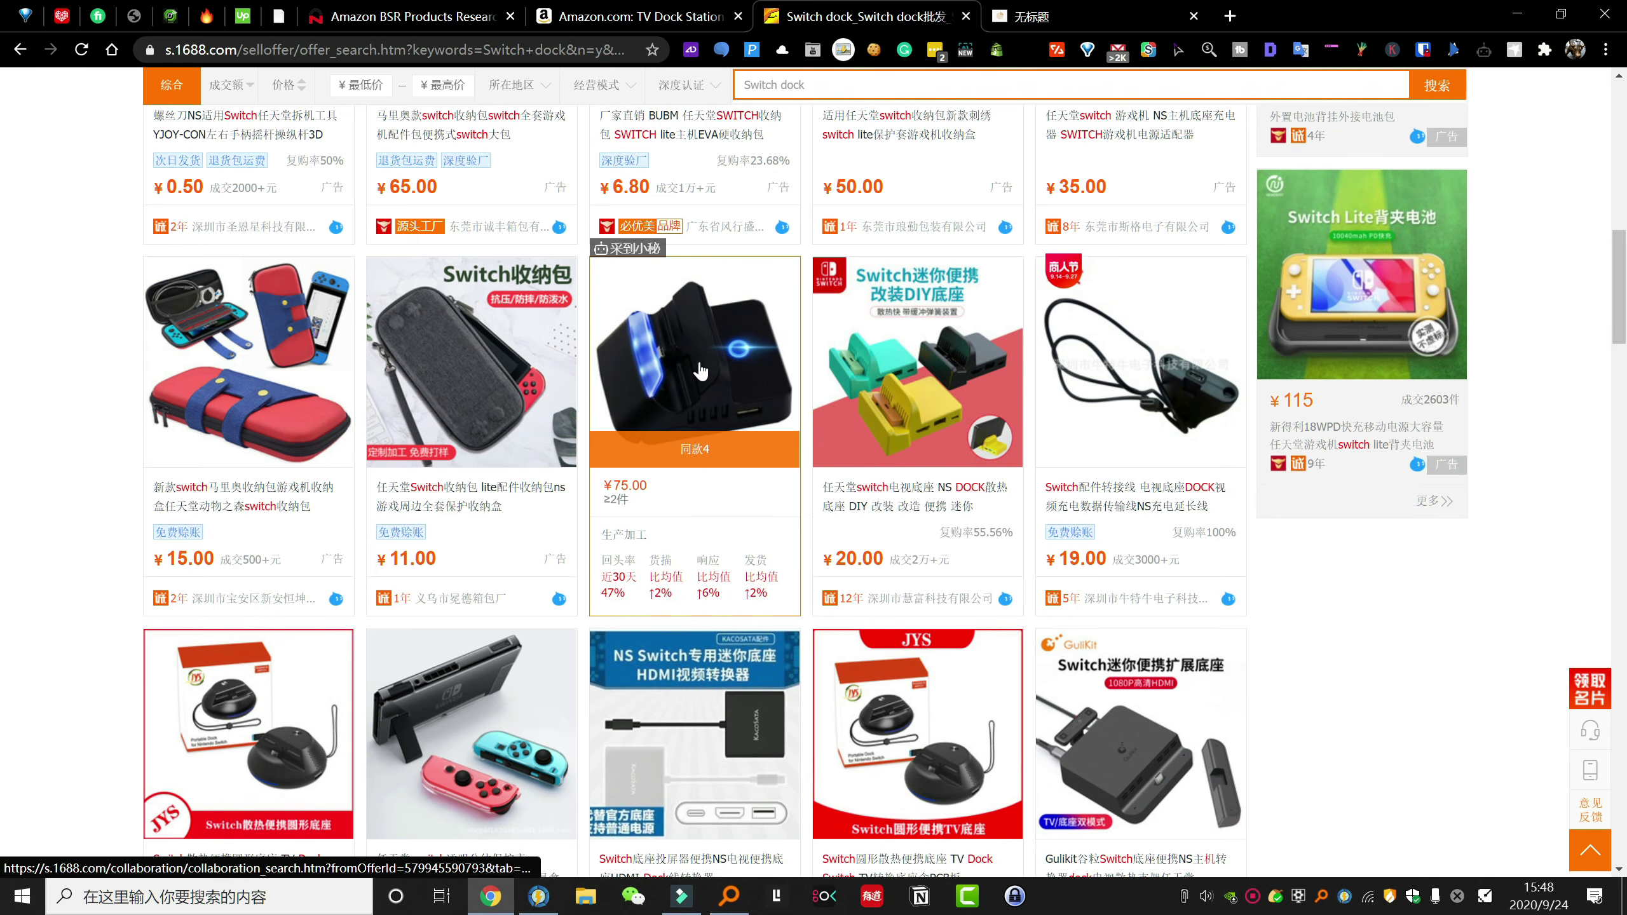
# - Compare the black ¥75 dock offer on 1688 with the images and details of the Amazon TV dock listing
pyautogui.hotkey('ctrl', 'shift', 'Tab')
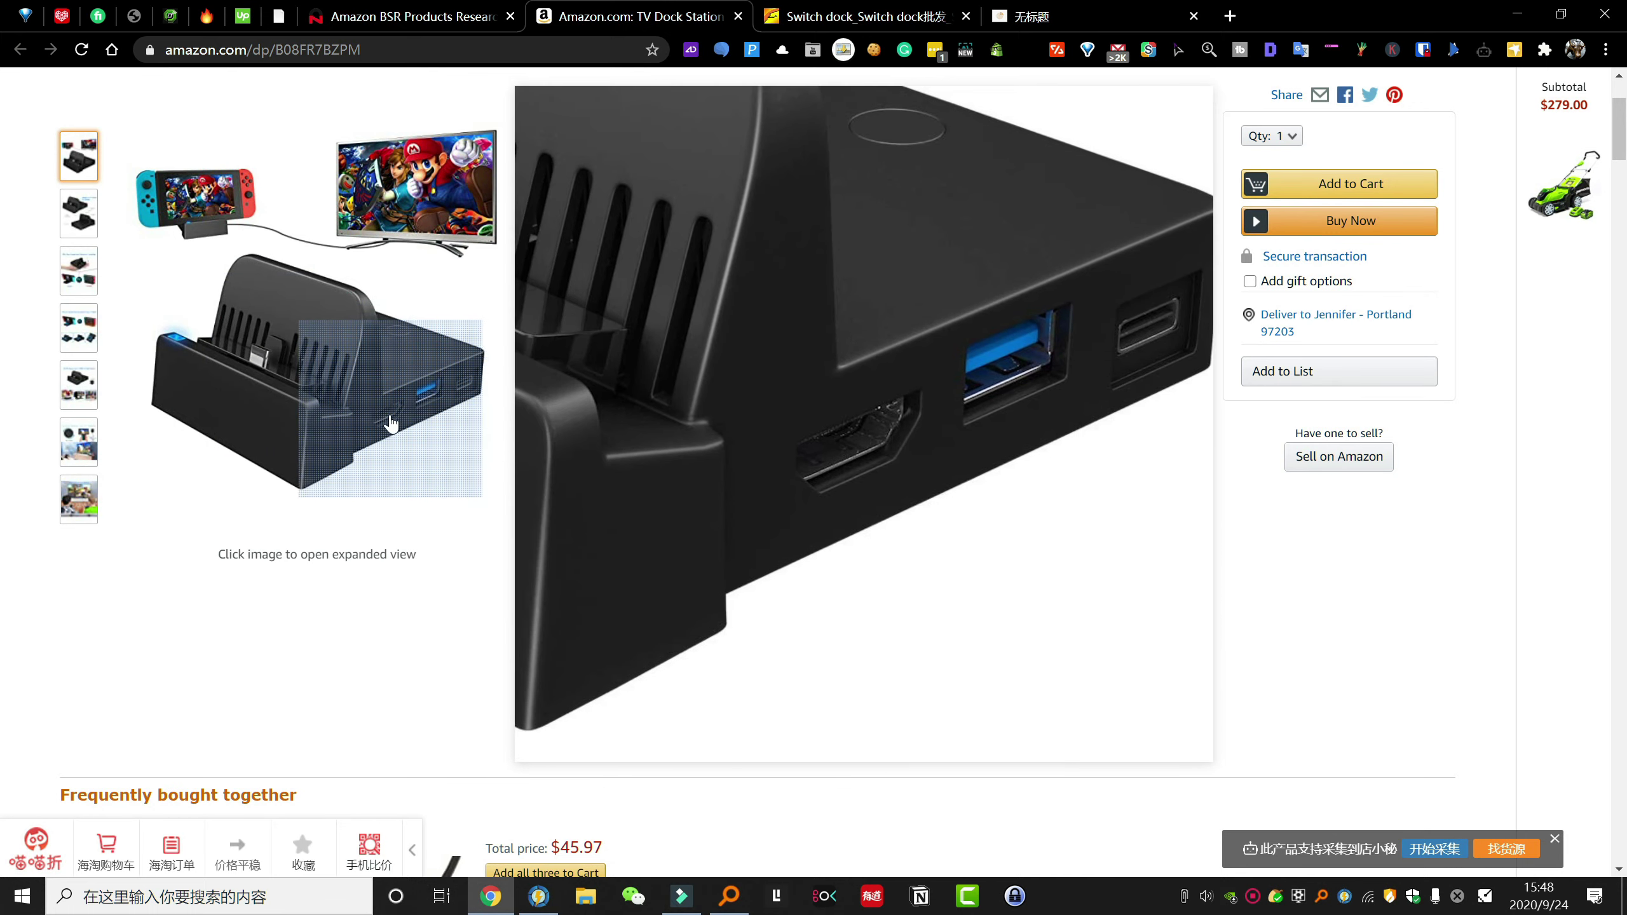
pyautogui.hotkey('ctrl', 'Tab')
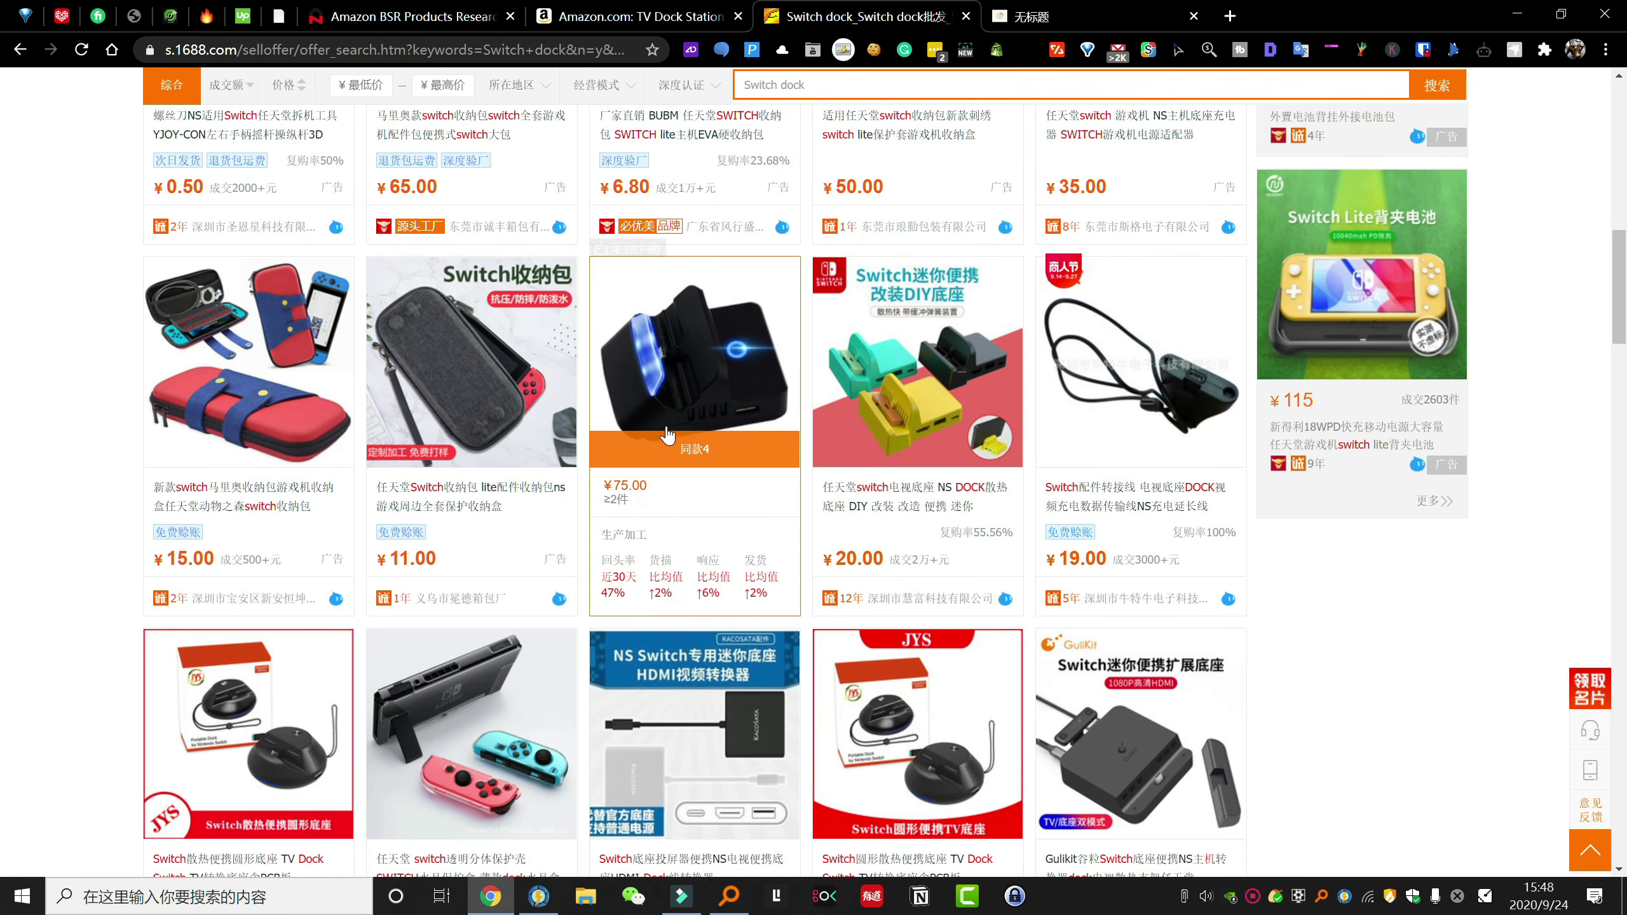
pyautogui.click(645, 12)
pyautogui.hotkey('ctrl', 'Tab')
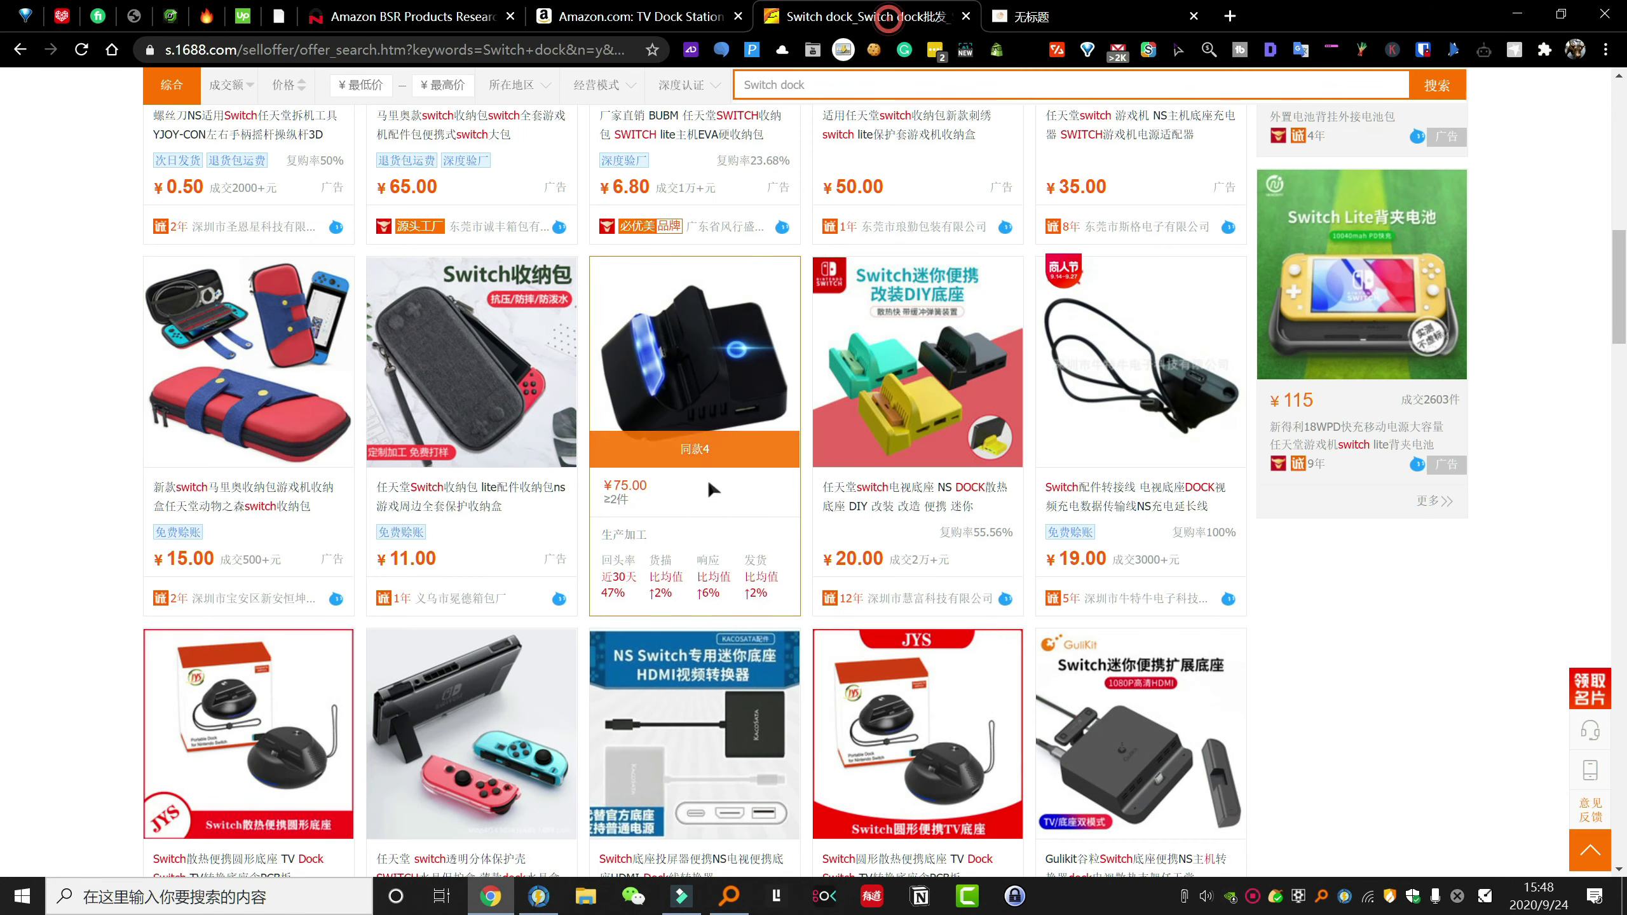
pyautogui.click(670, 13)
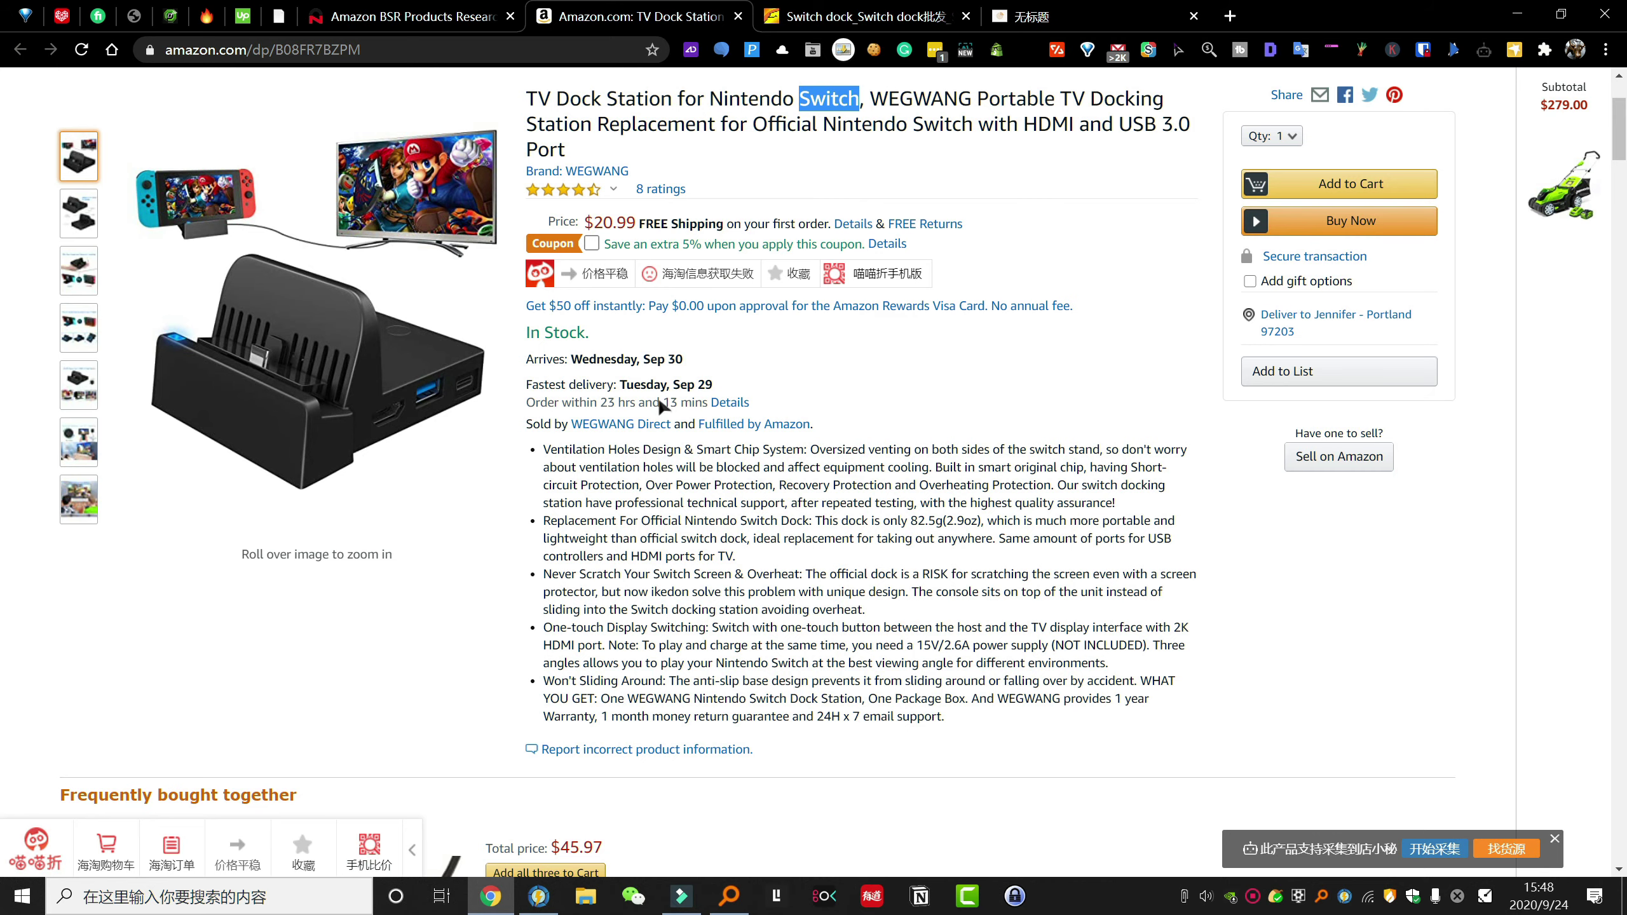
pyautogui.scroll(-3, 659, 404)
pyautogui.scroll(5, 660, 405)
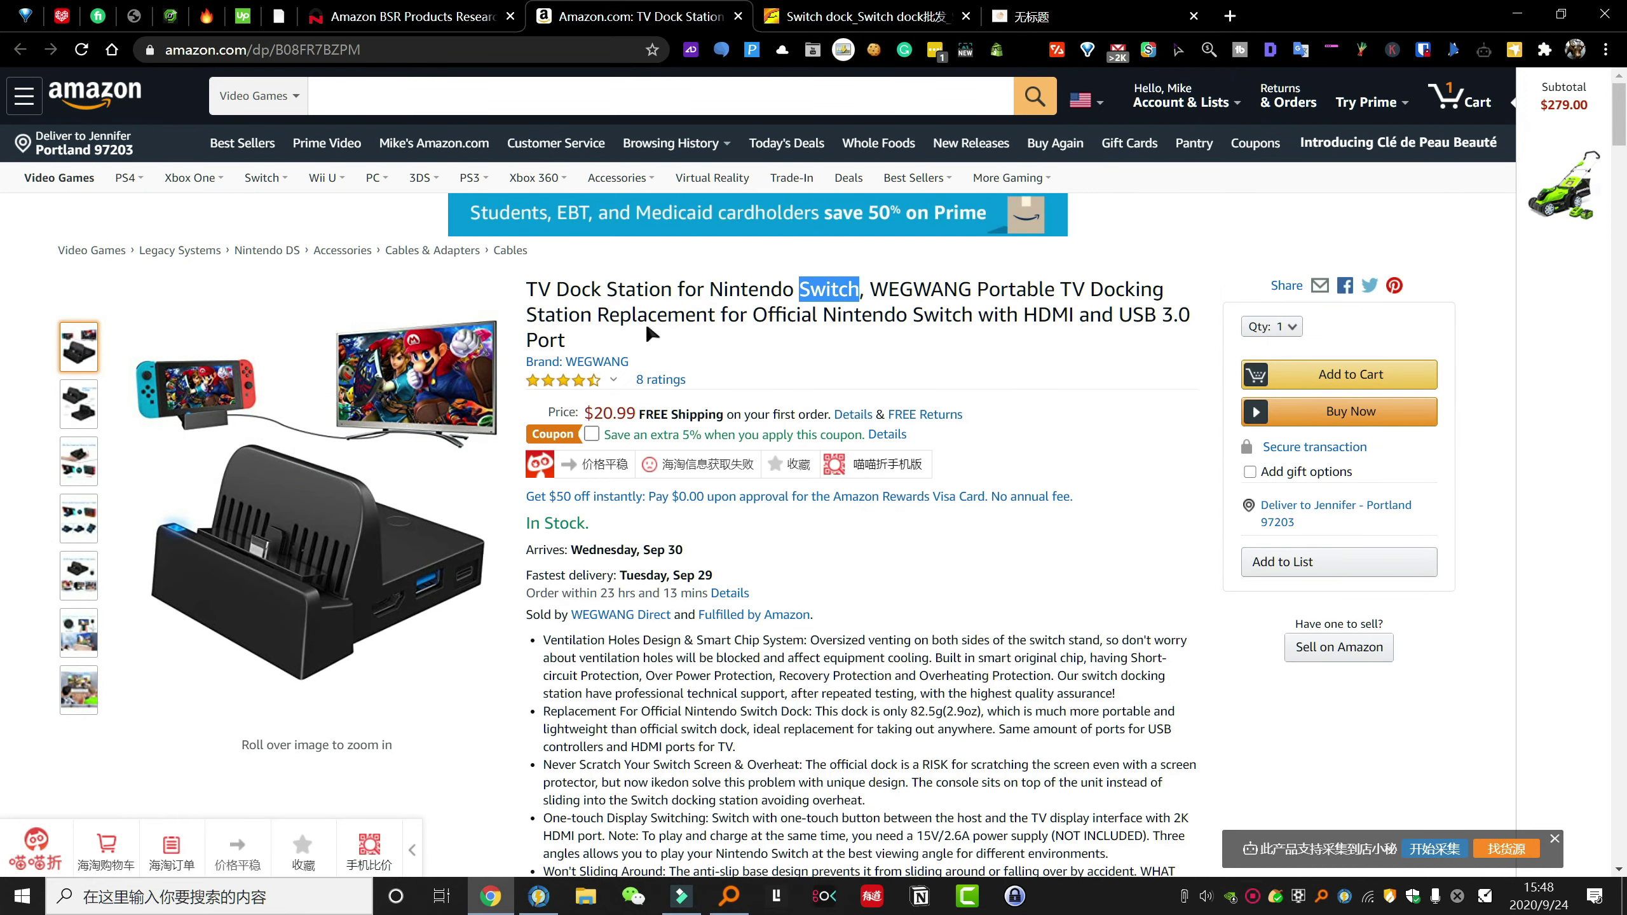
pyautogui.click(862, 16)
# - Return to the AmzChart product research page and review the filtered product list and its filter conditions
pyautogui.click(410, 15)
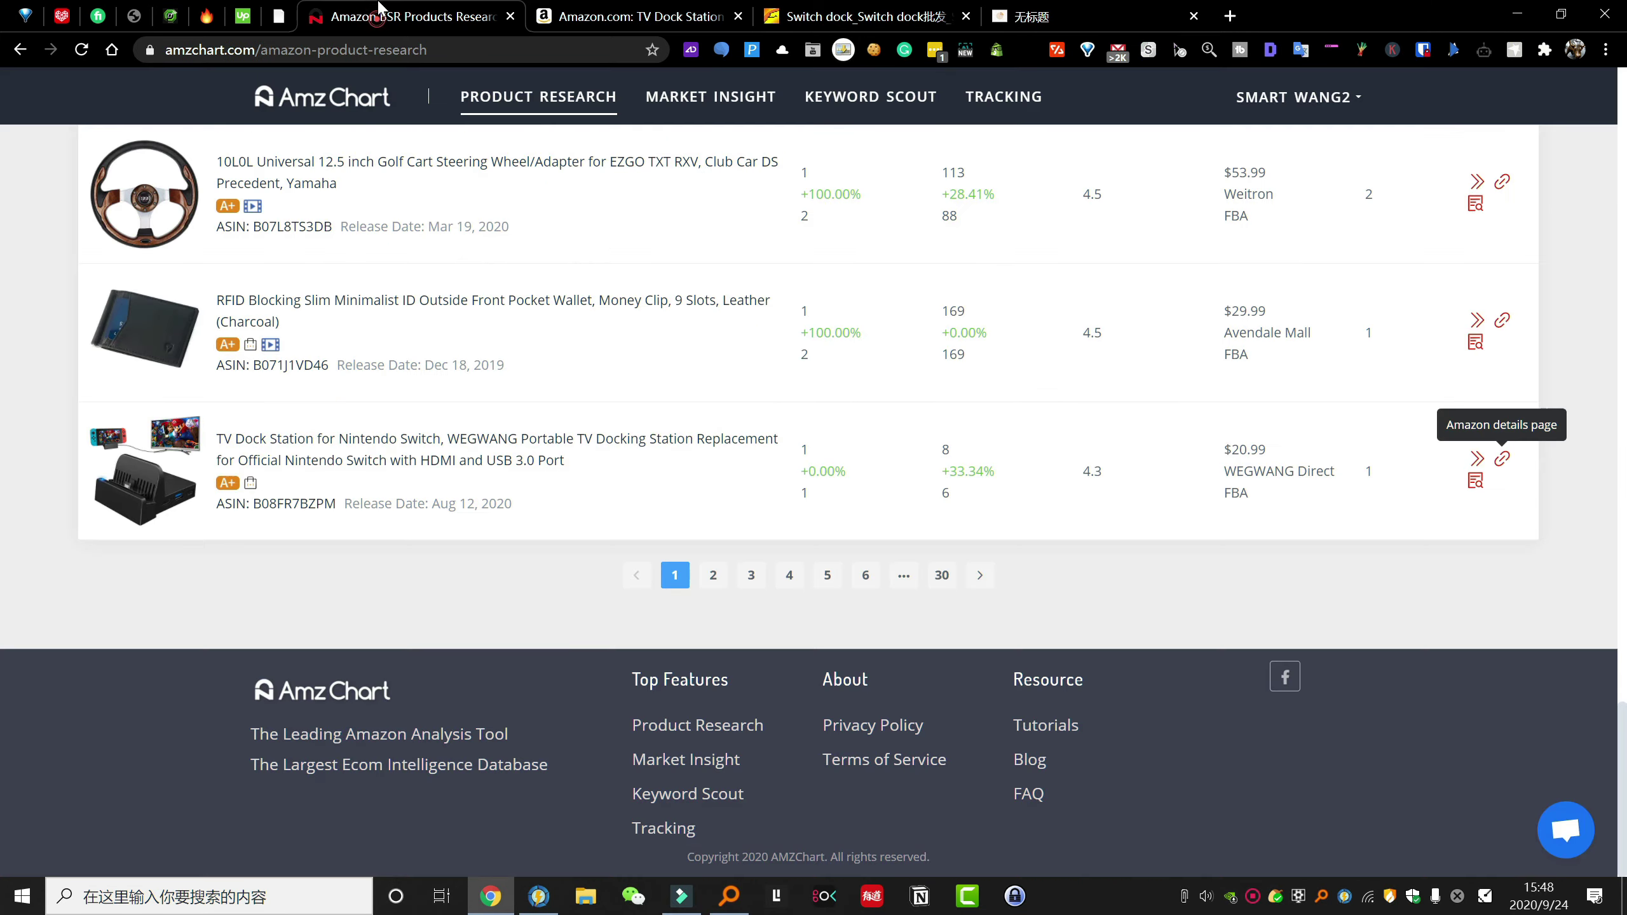
pyautogui.scroll(10, 522, 433)
pyautogui.scroll(10, 522, 433)
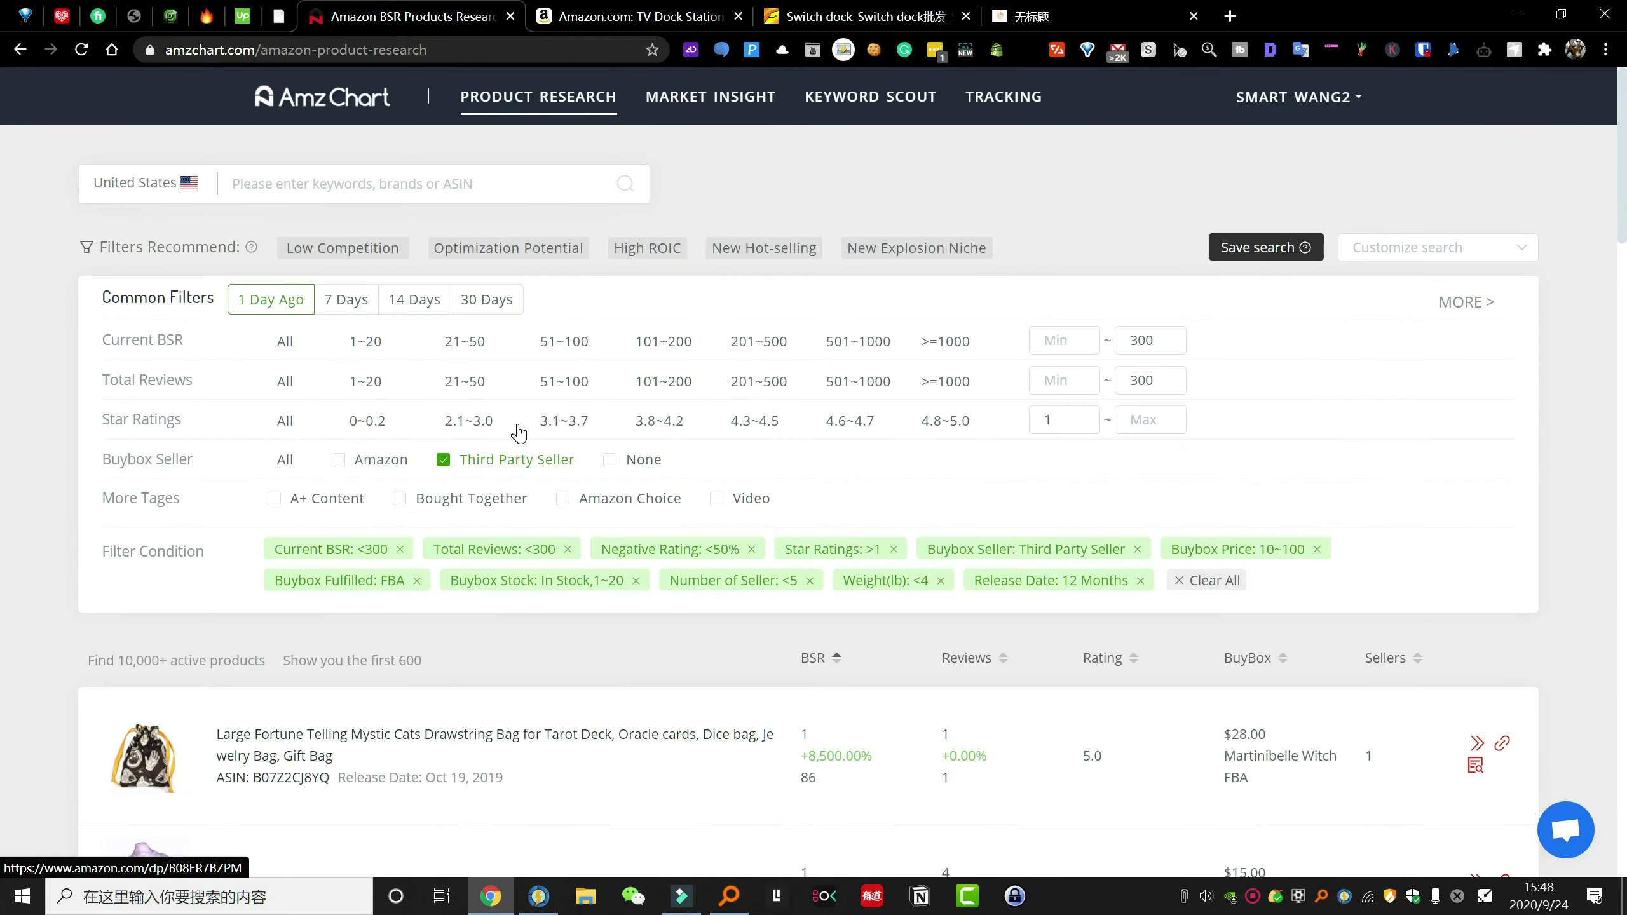
pyautogui.scroll(-4, 520, 429)
pyautogui.scroll(-12, 527, 449)
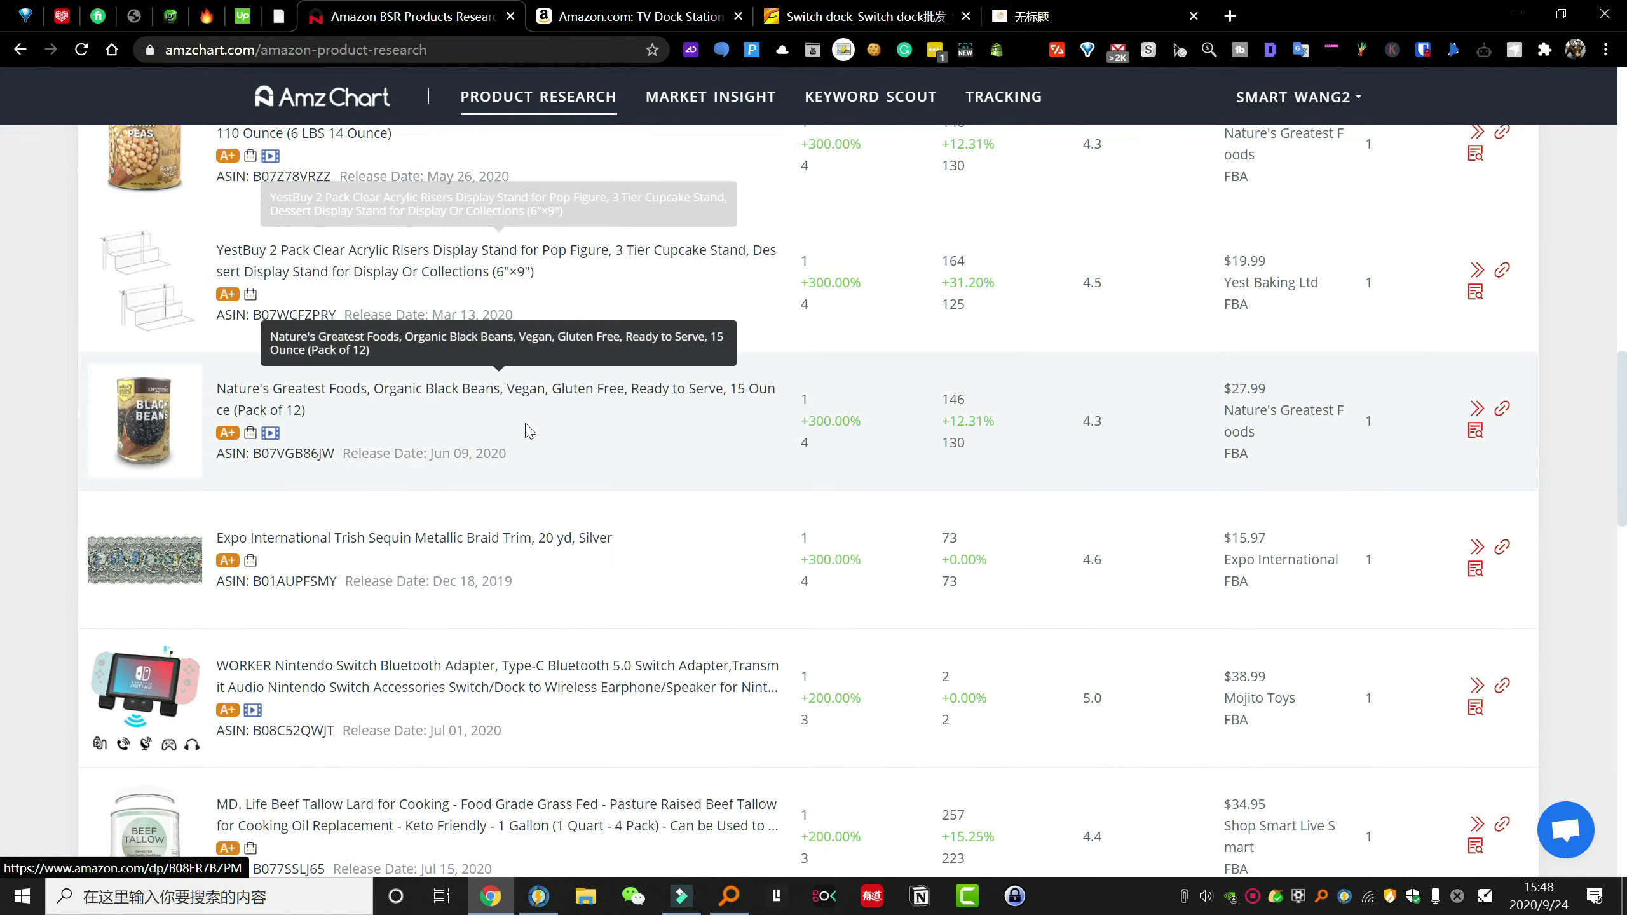
pyautogui.scroll(4, 505, 429)
pyautogui.scroll(10, 7, 455)
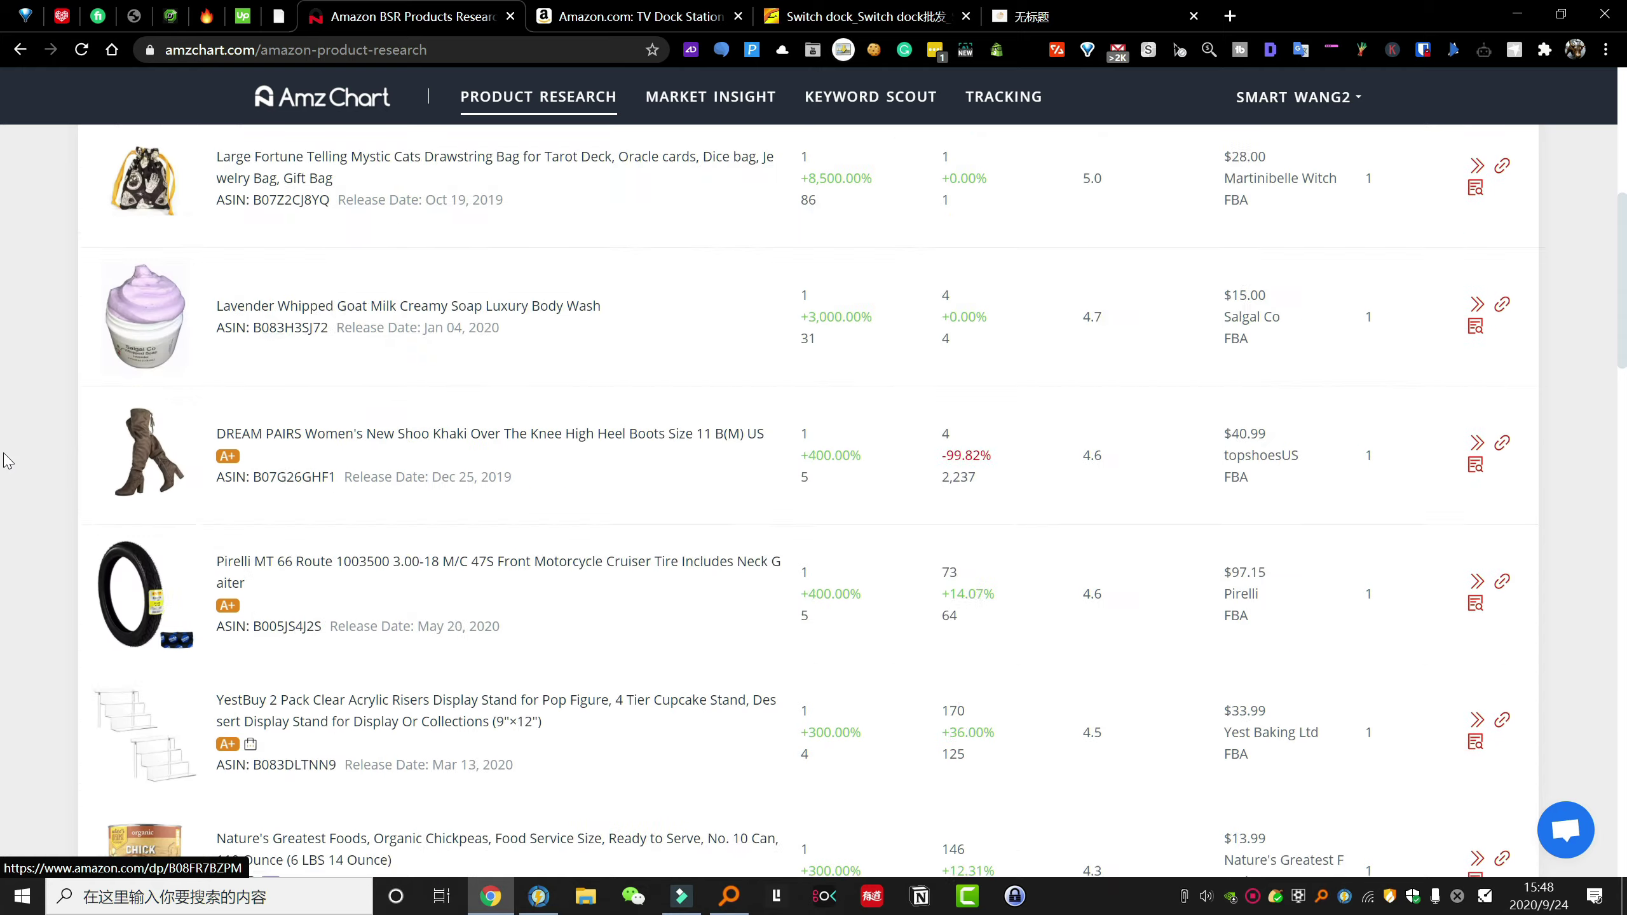
pyautogui.scroll(-15, 6, 460)
pyautogui.scroll(-5, 12, 456)
pyautogui.scroll(20, 879, 476)
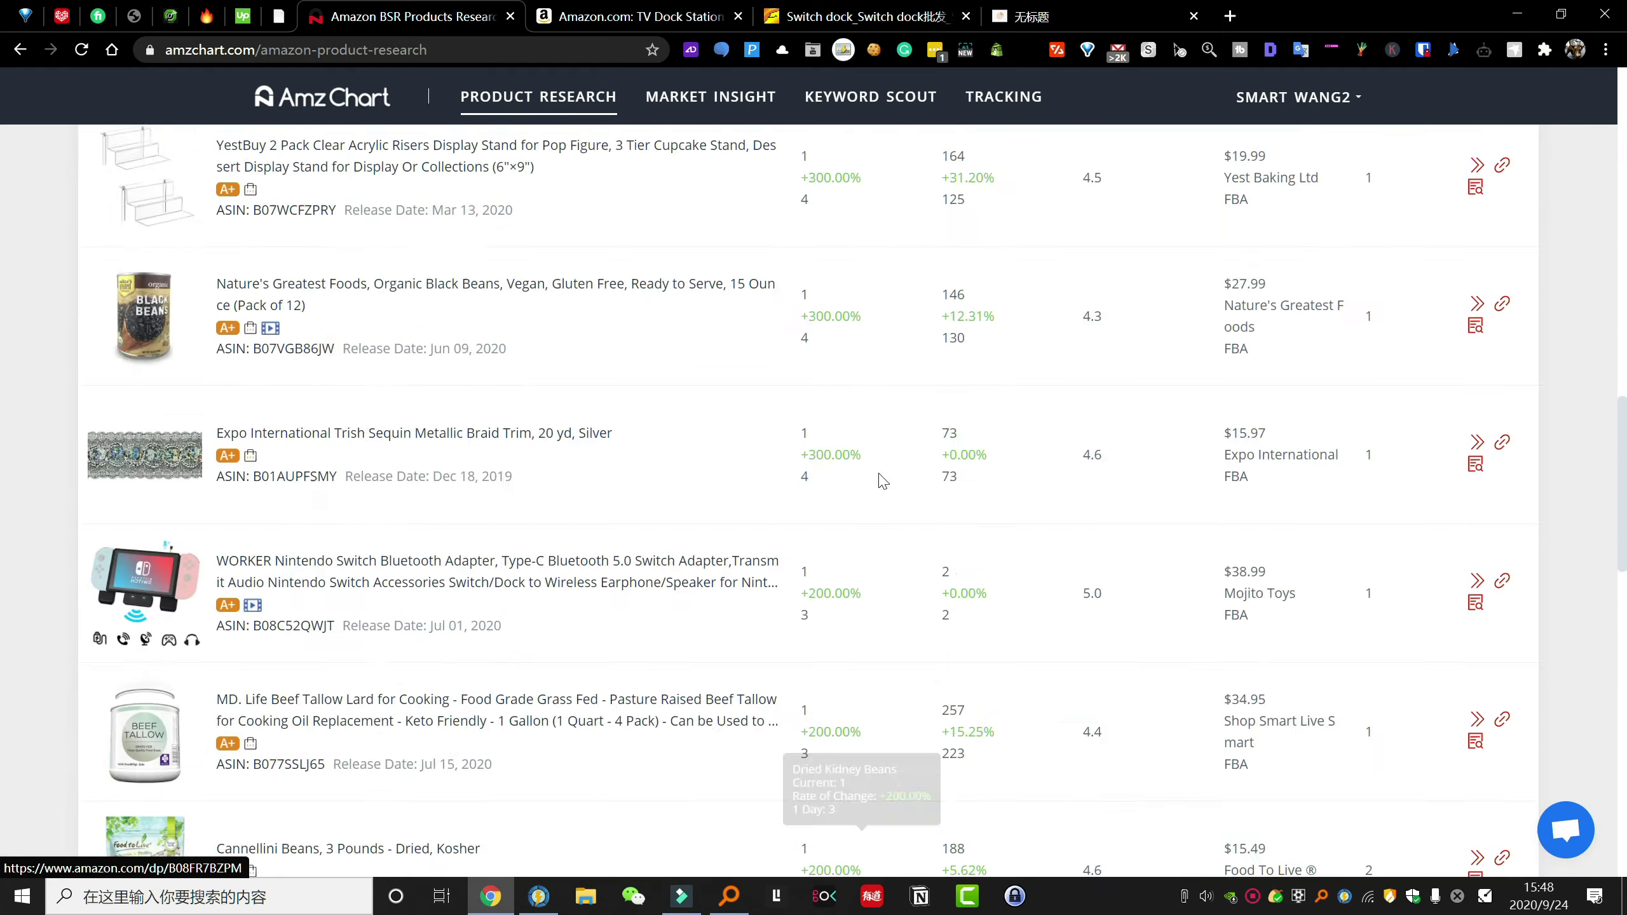
pyautogui.scroll(1, 1350, 318)
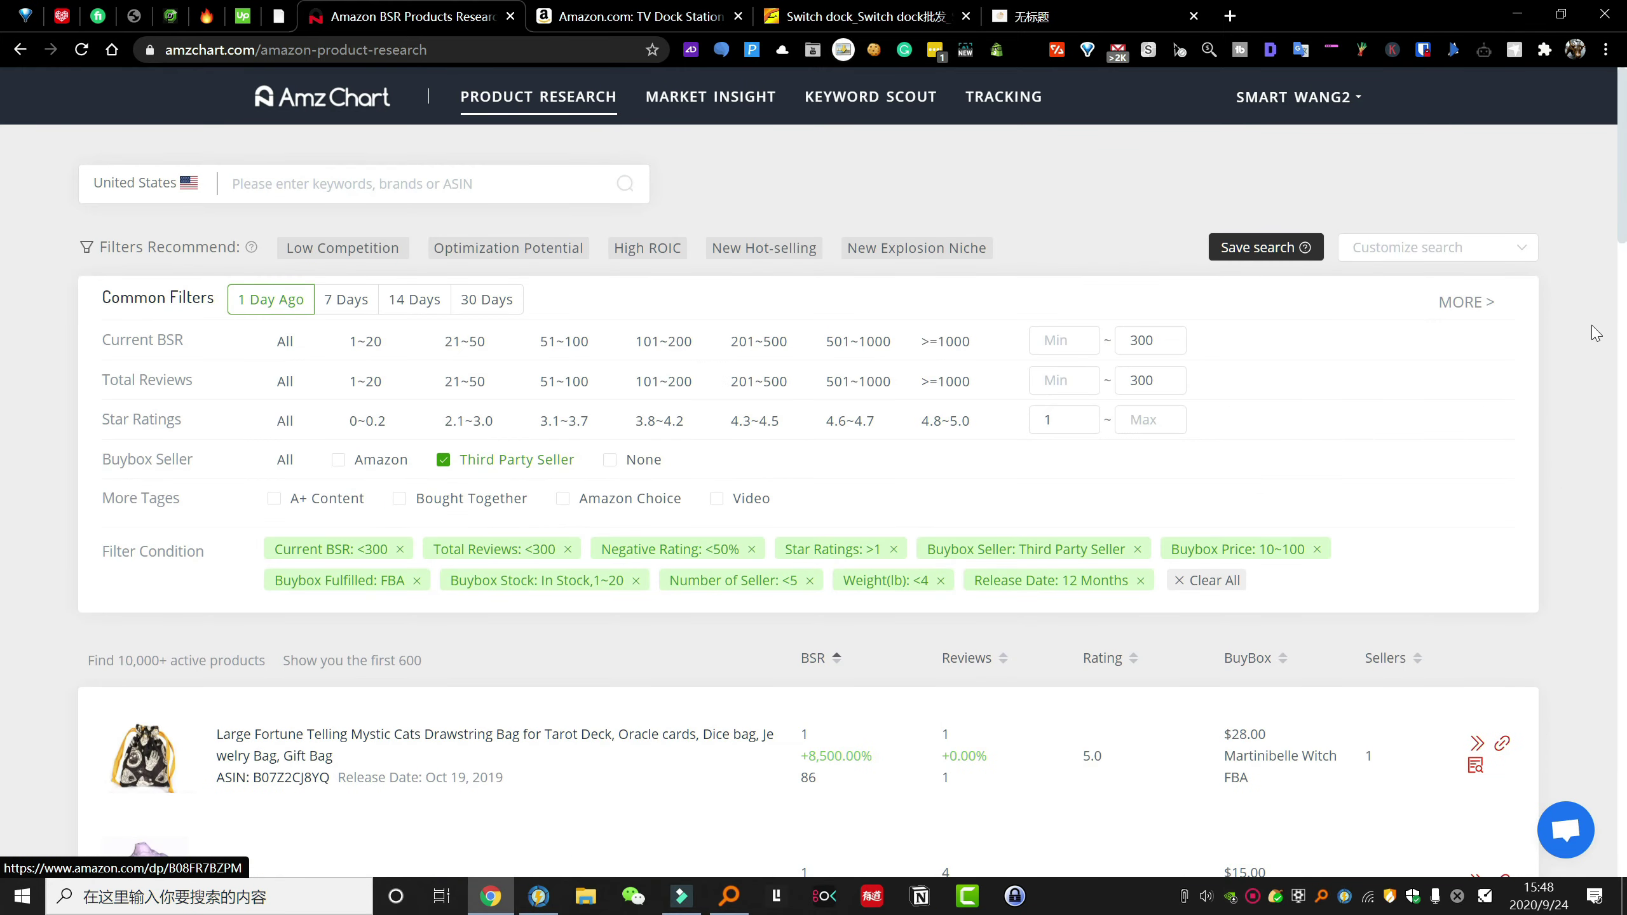
# - Set the Total Reviews minimum to 10 in the full filter settings and run the product search again
pyautogui.click(1471, 303)
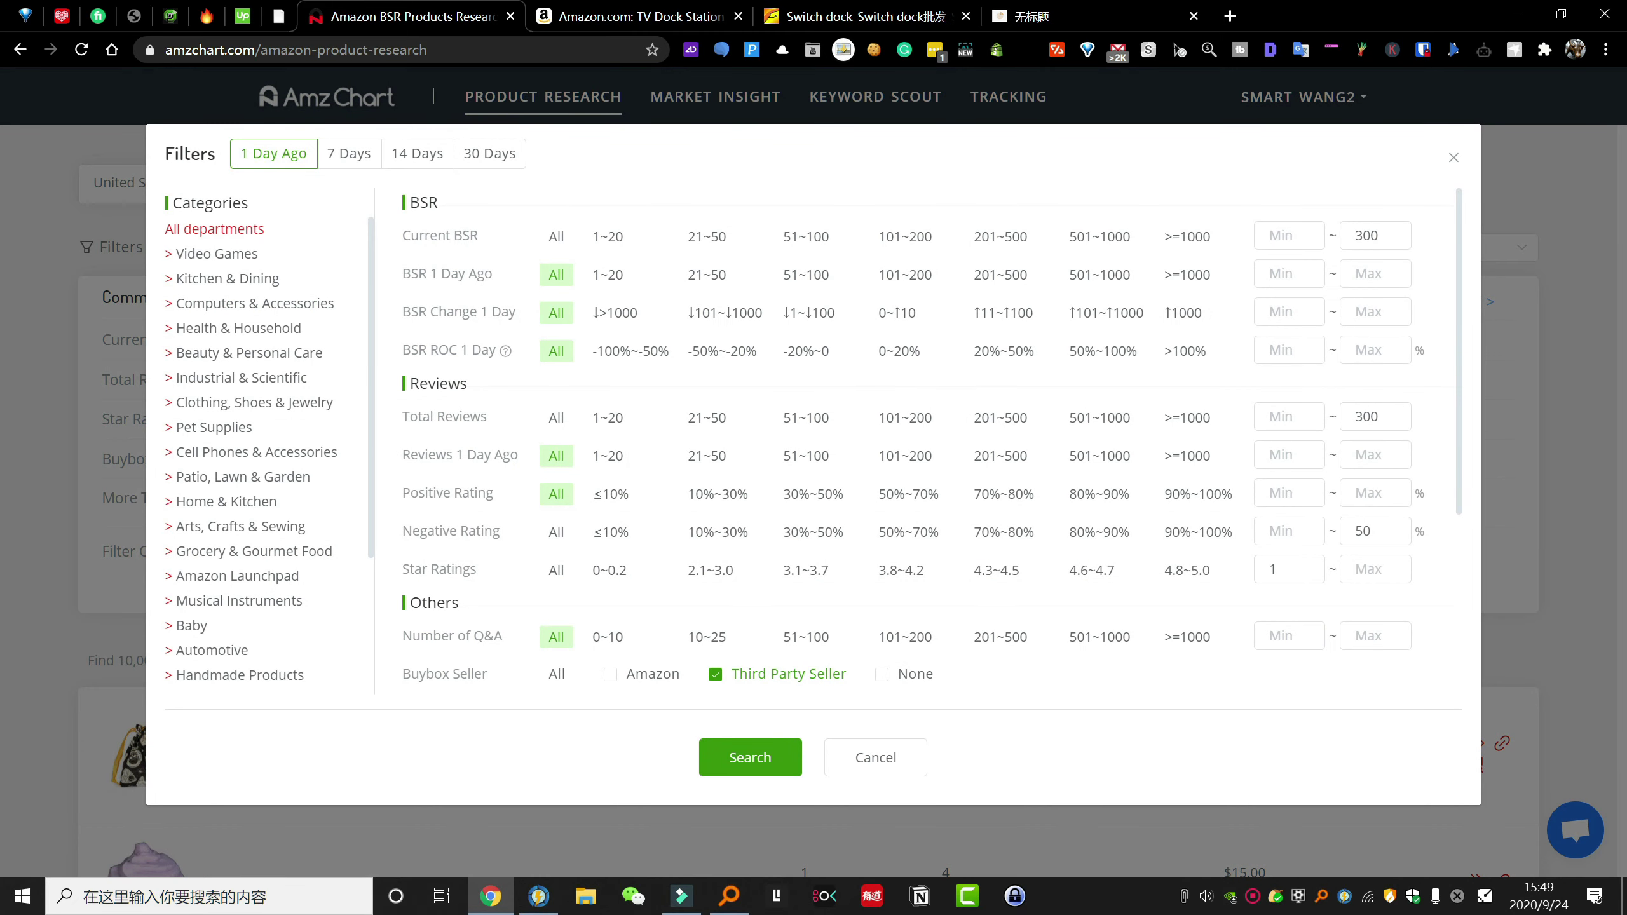
pyautogui.doubleClick(1365, 235)
pyautogui.scroll(-4, 1091, 442)
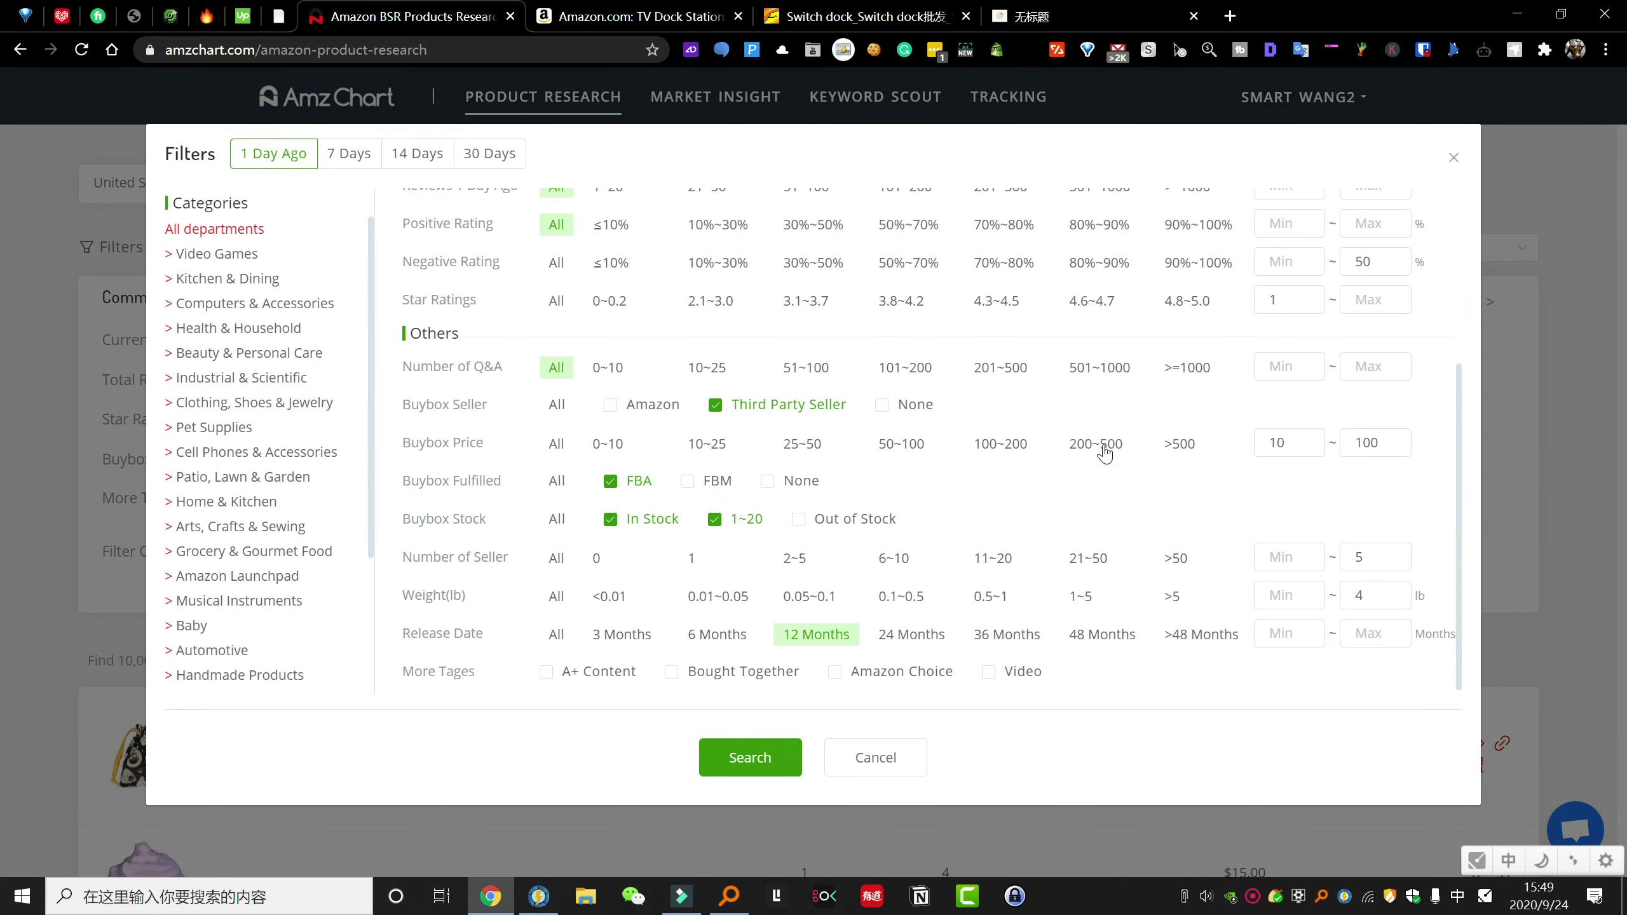
pyautogui.scroll(4, 1096, 447)
pyautogui.click(1280, 417)
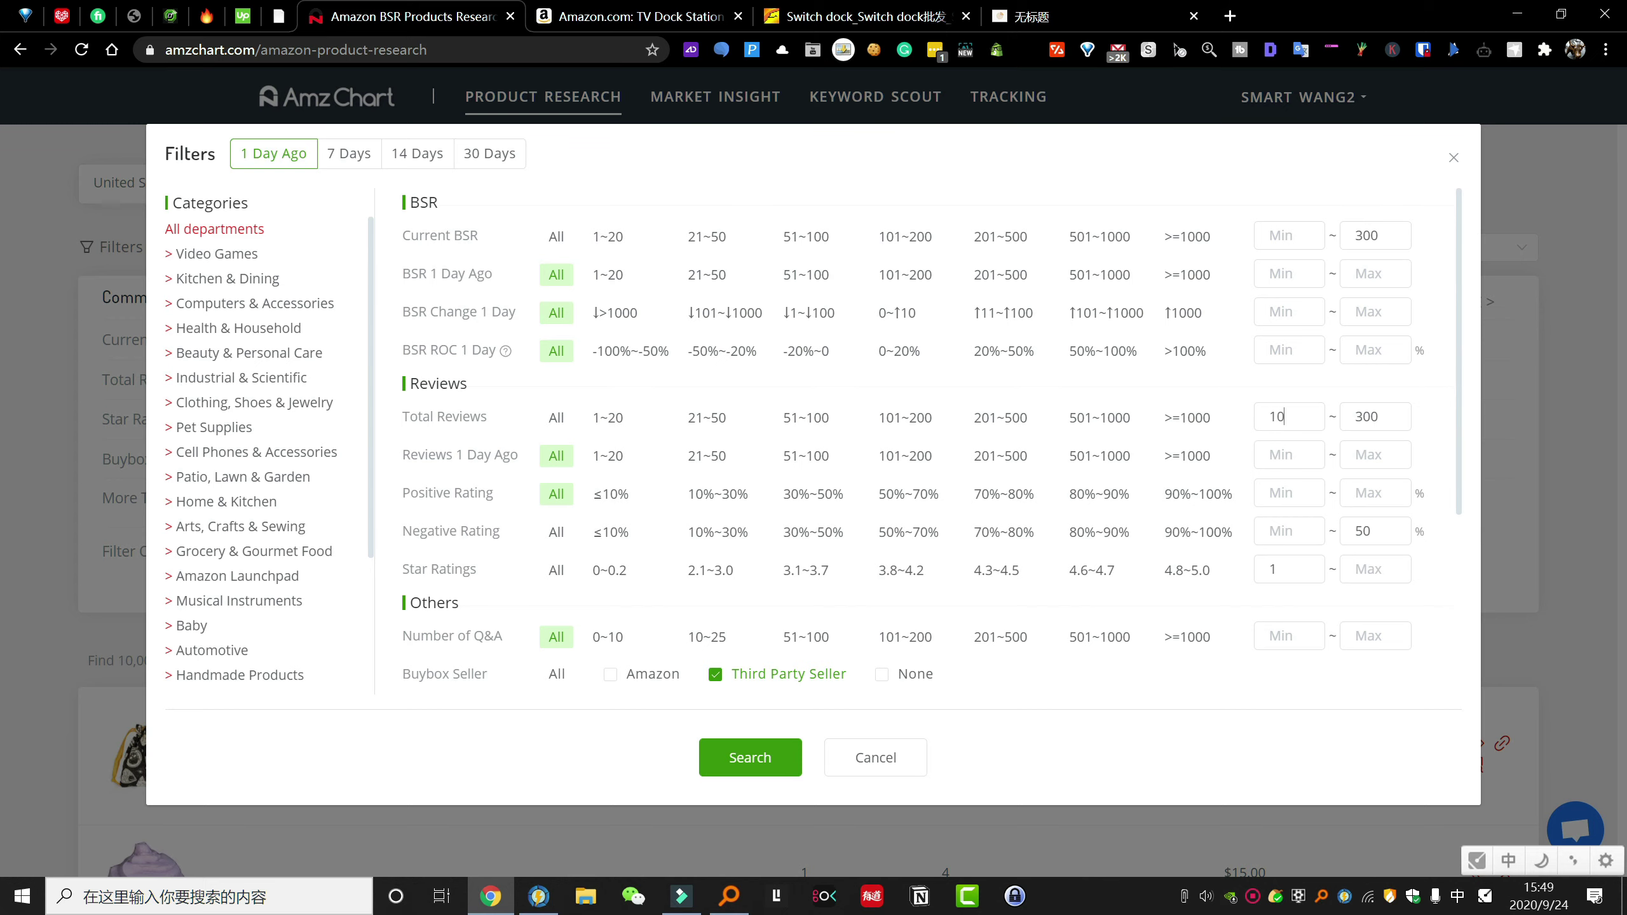
pyautogui.scroll(-4, 1216, 451)
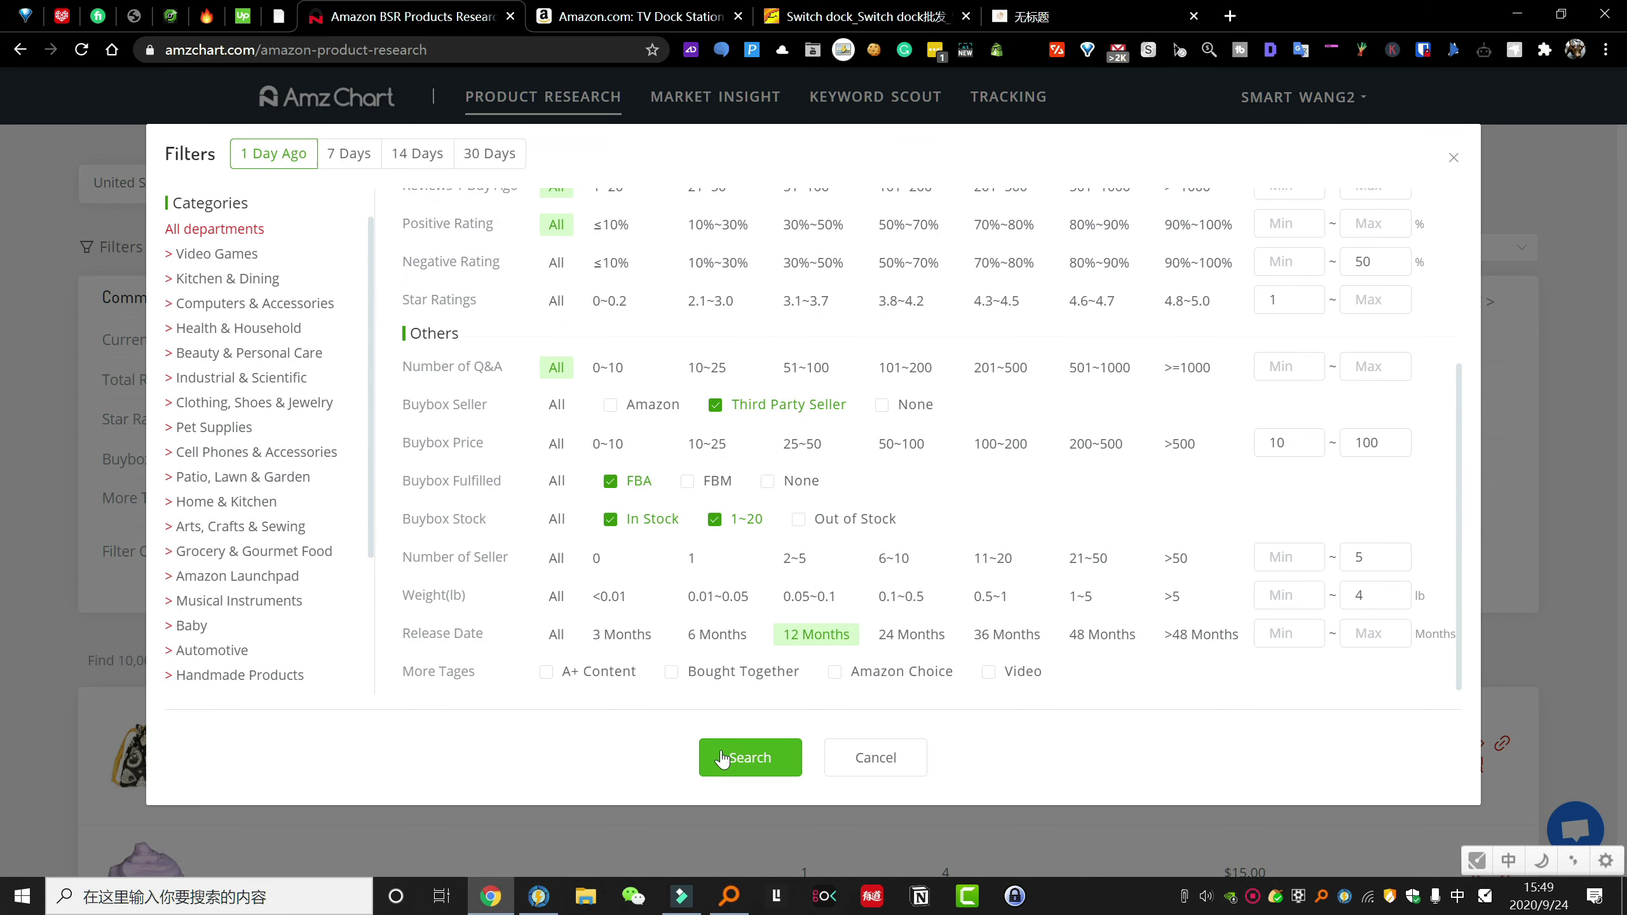
pyautogui.click(746, 758)
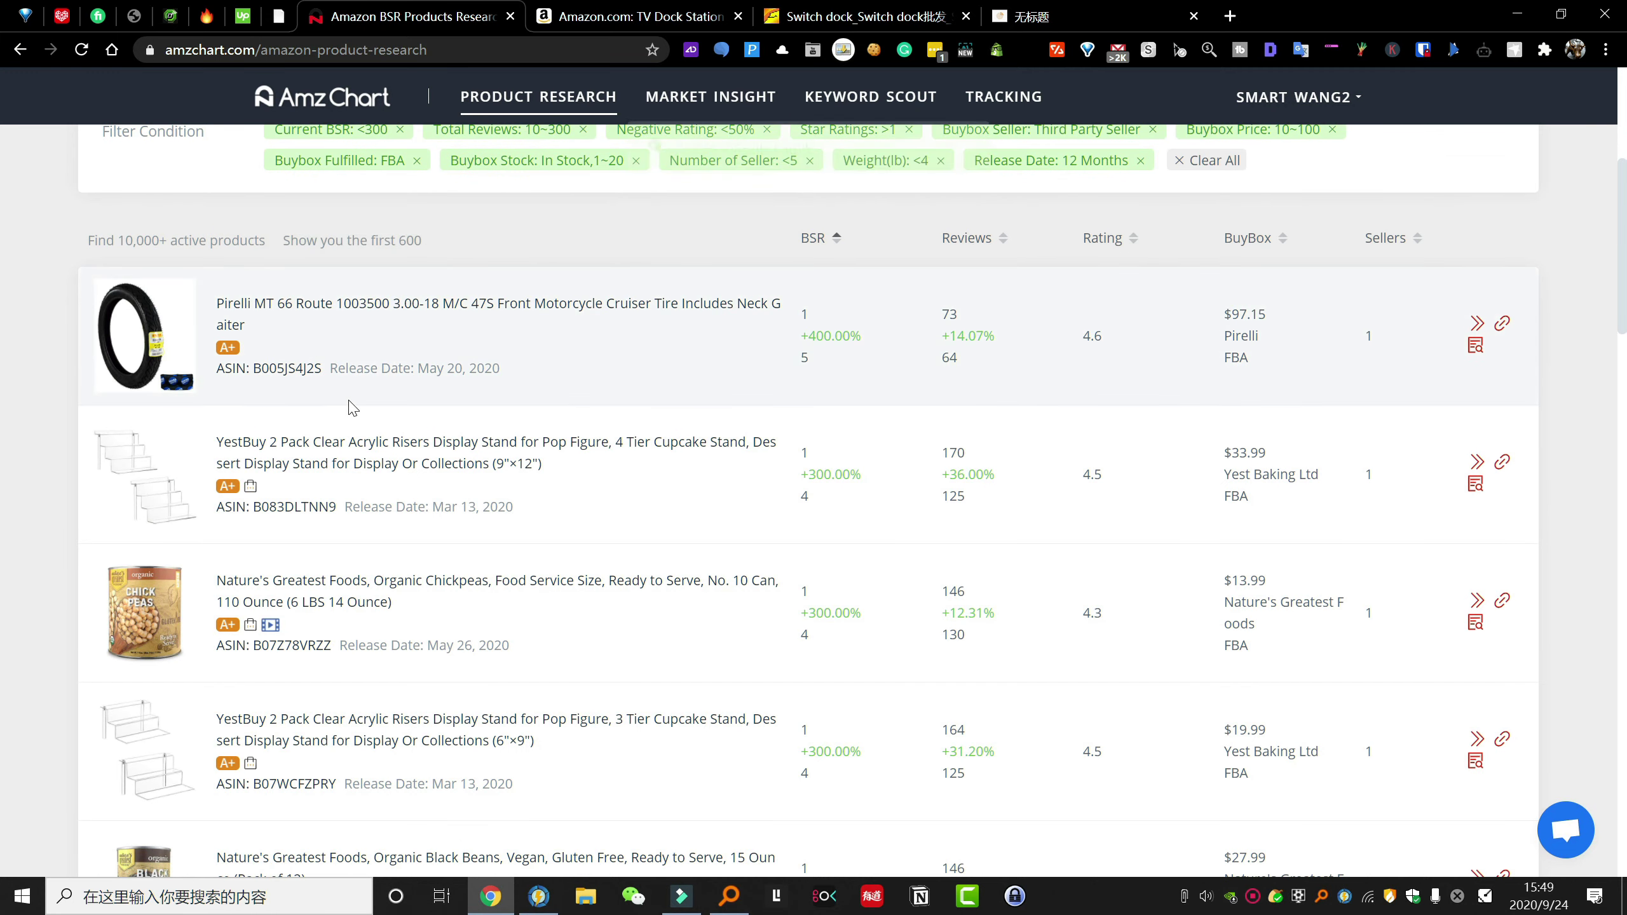
# - Look through the refreshed AmzChart results for a promising product, examining each item's reviews, price and release date
pyautogui.scroll(-15, 351, 407)
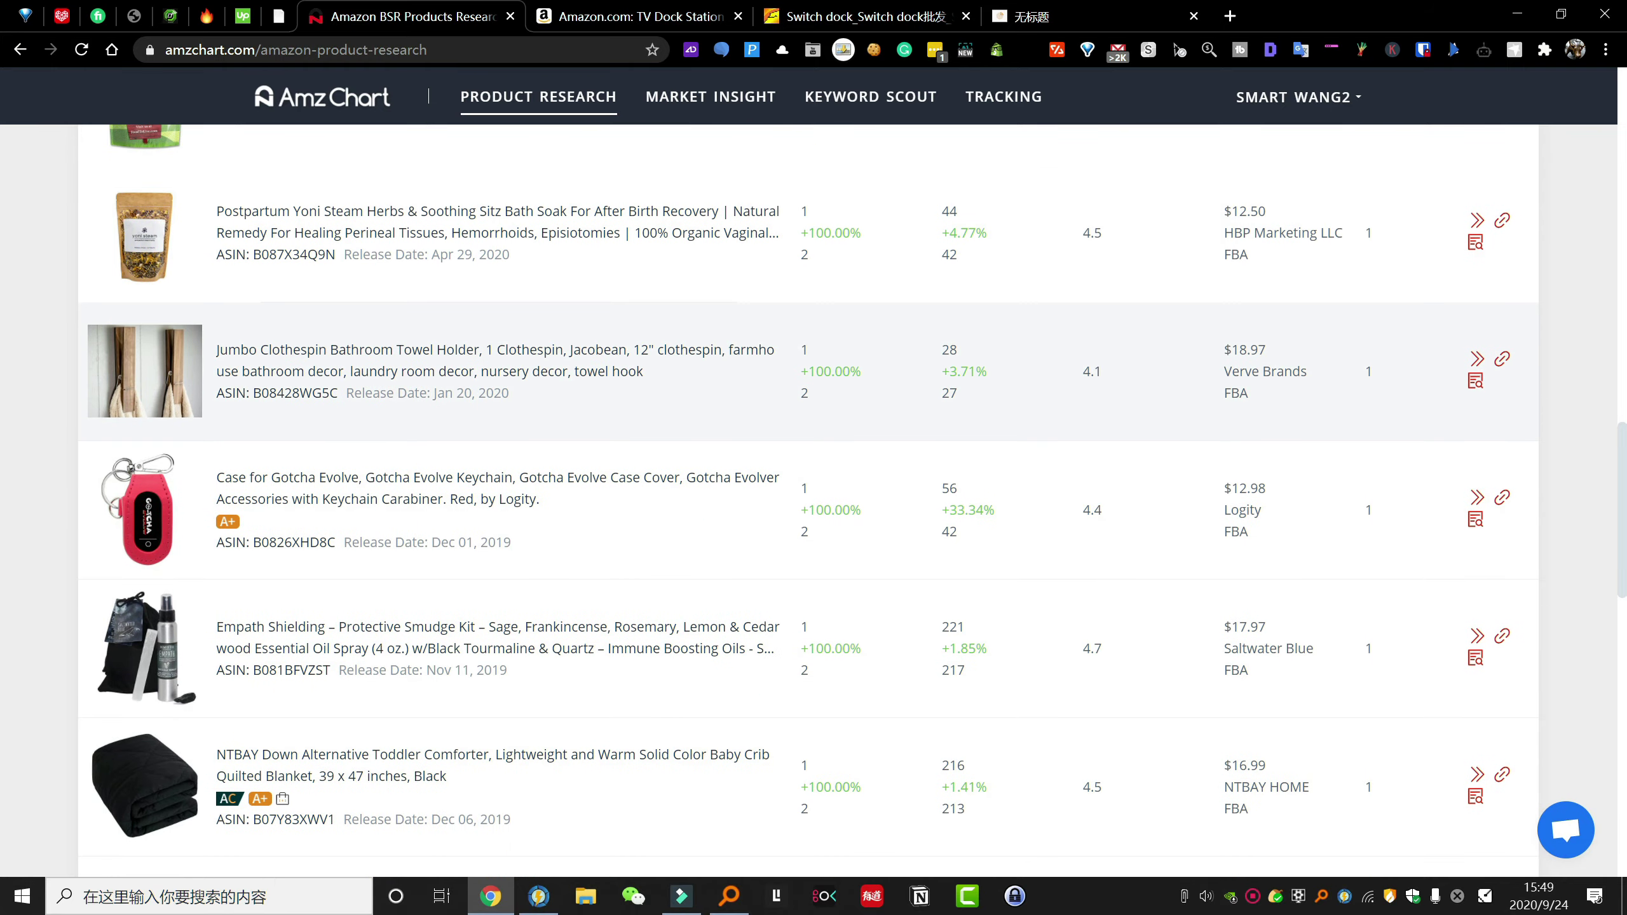
pyautogui.scroll(-4, 564, 186)
pyautogui.scroll(3, 33, 353)
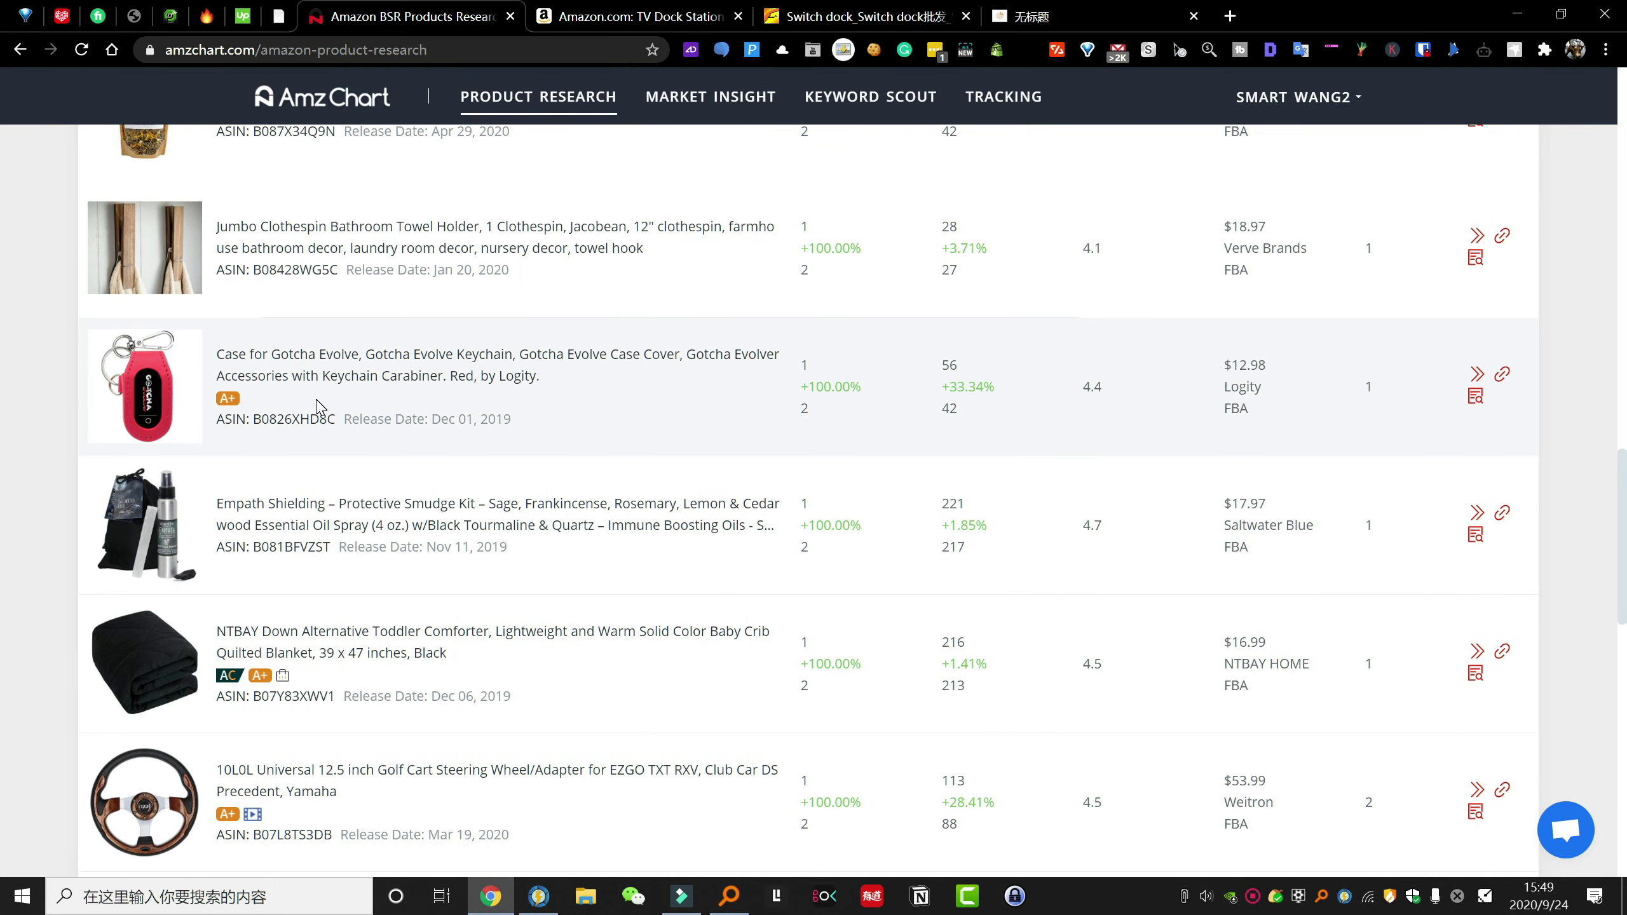
pyautogui.scroll(-8, 416, 385)
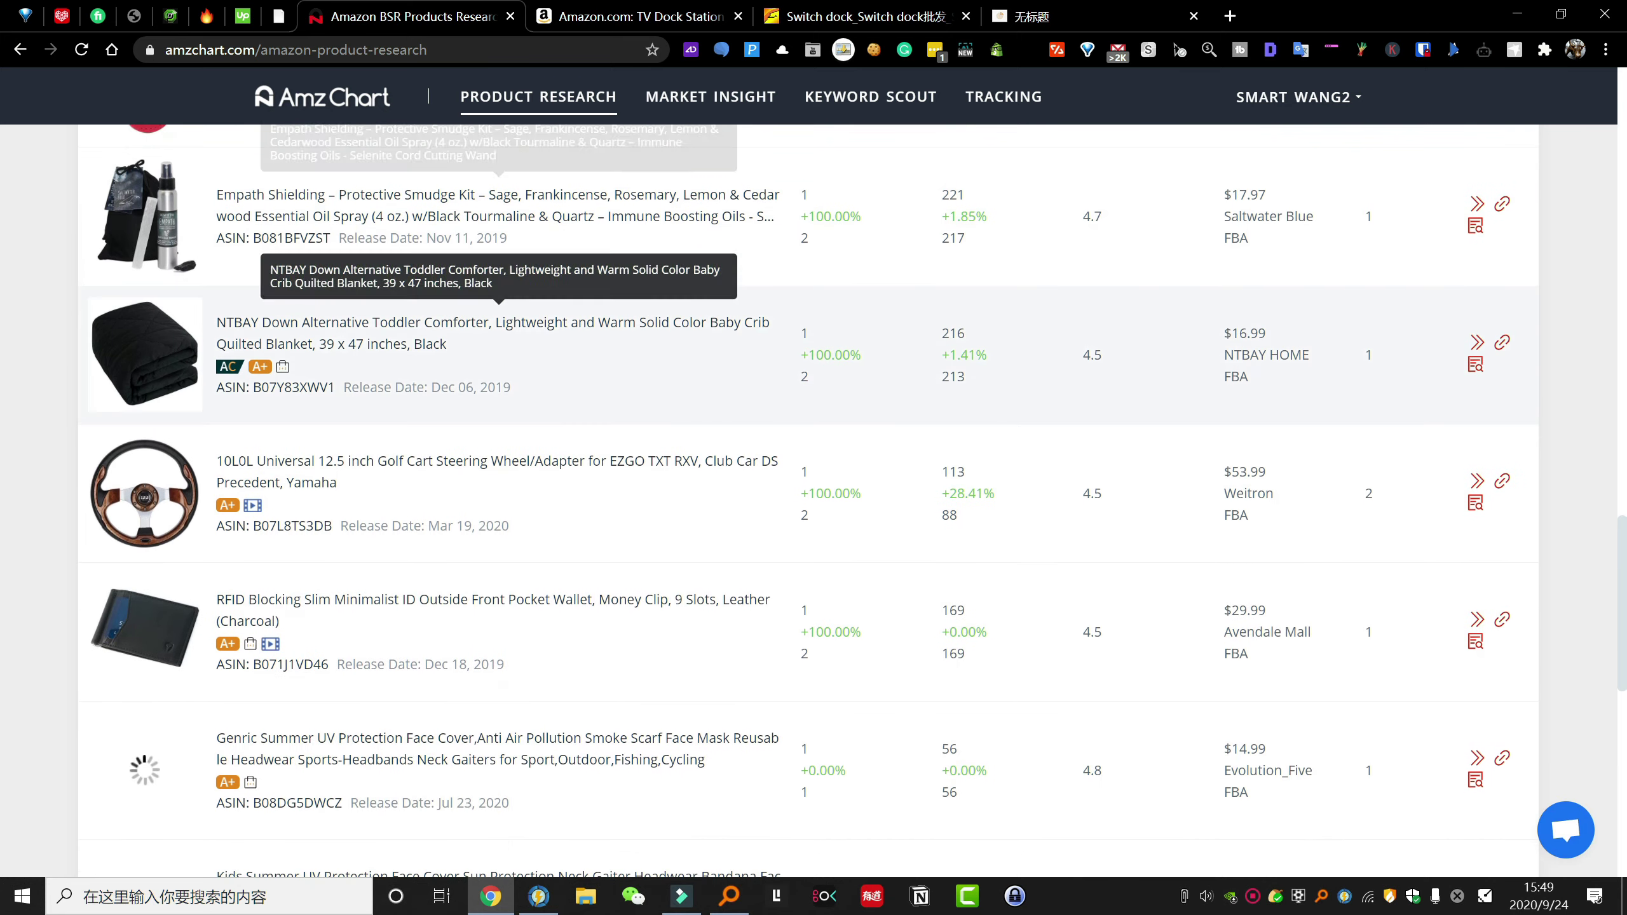
pyautogui.scroll(2, 570, 378)
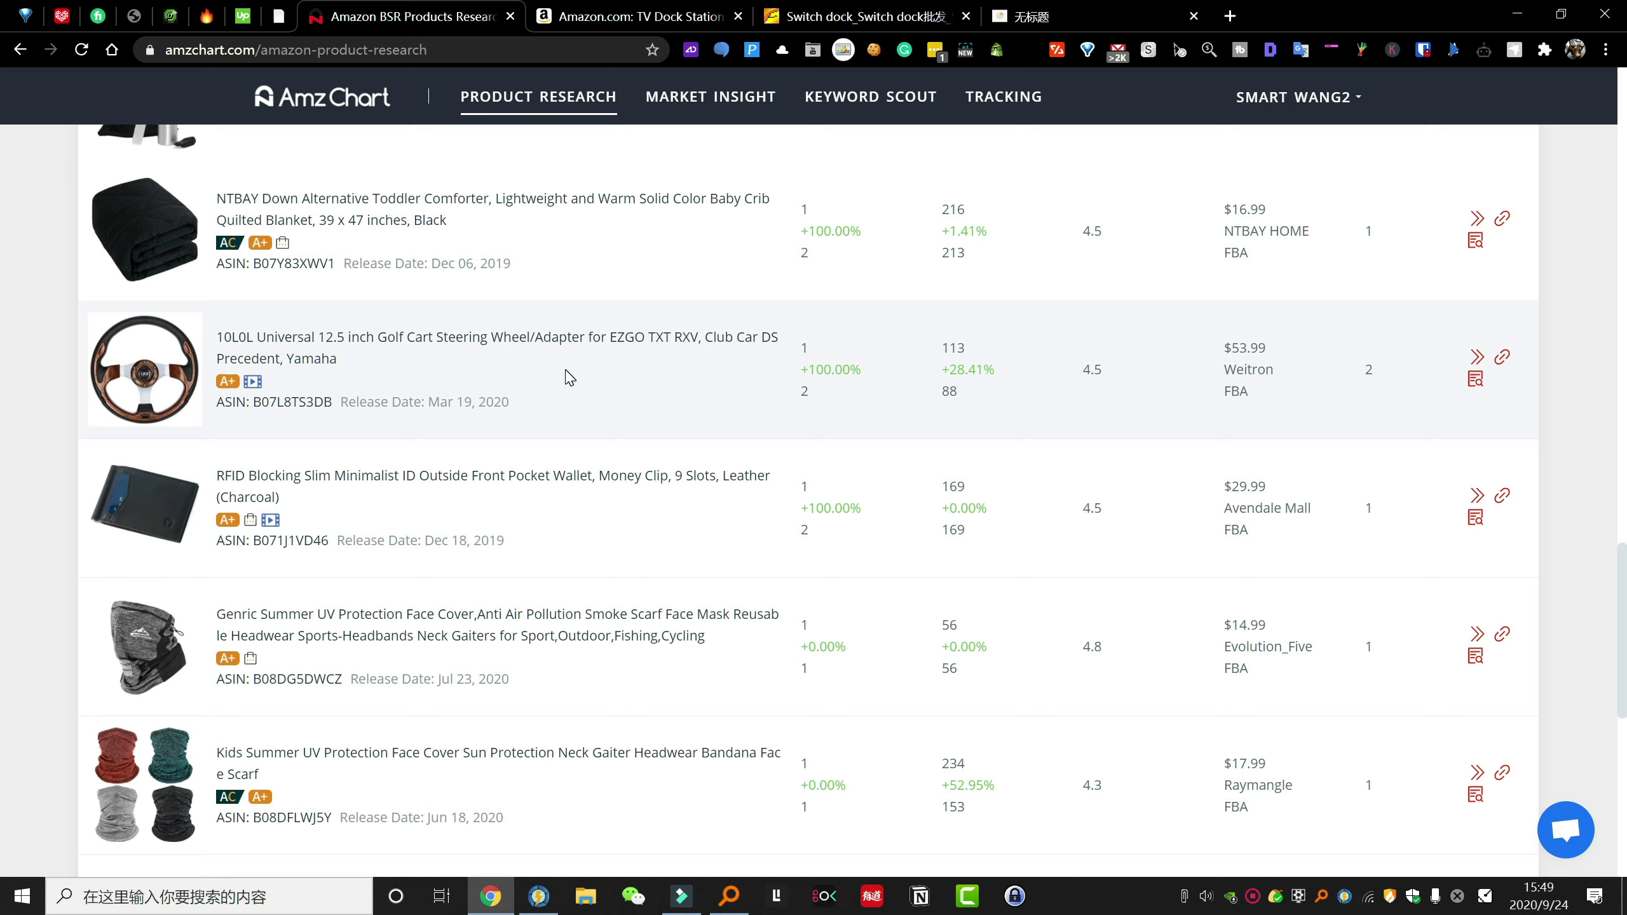
pyautogui.scroll(-10, 566, 375)
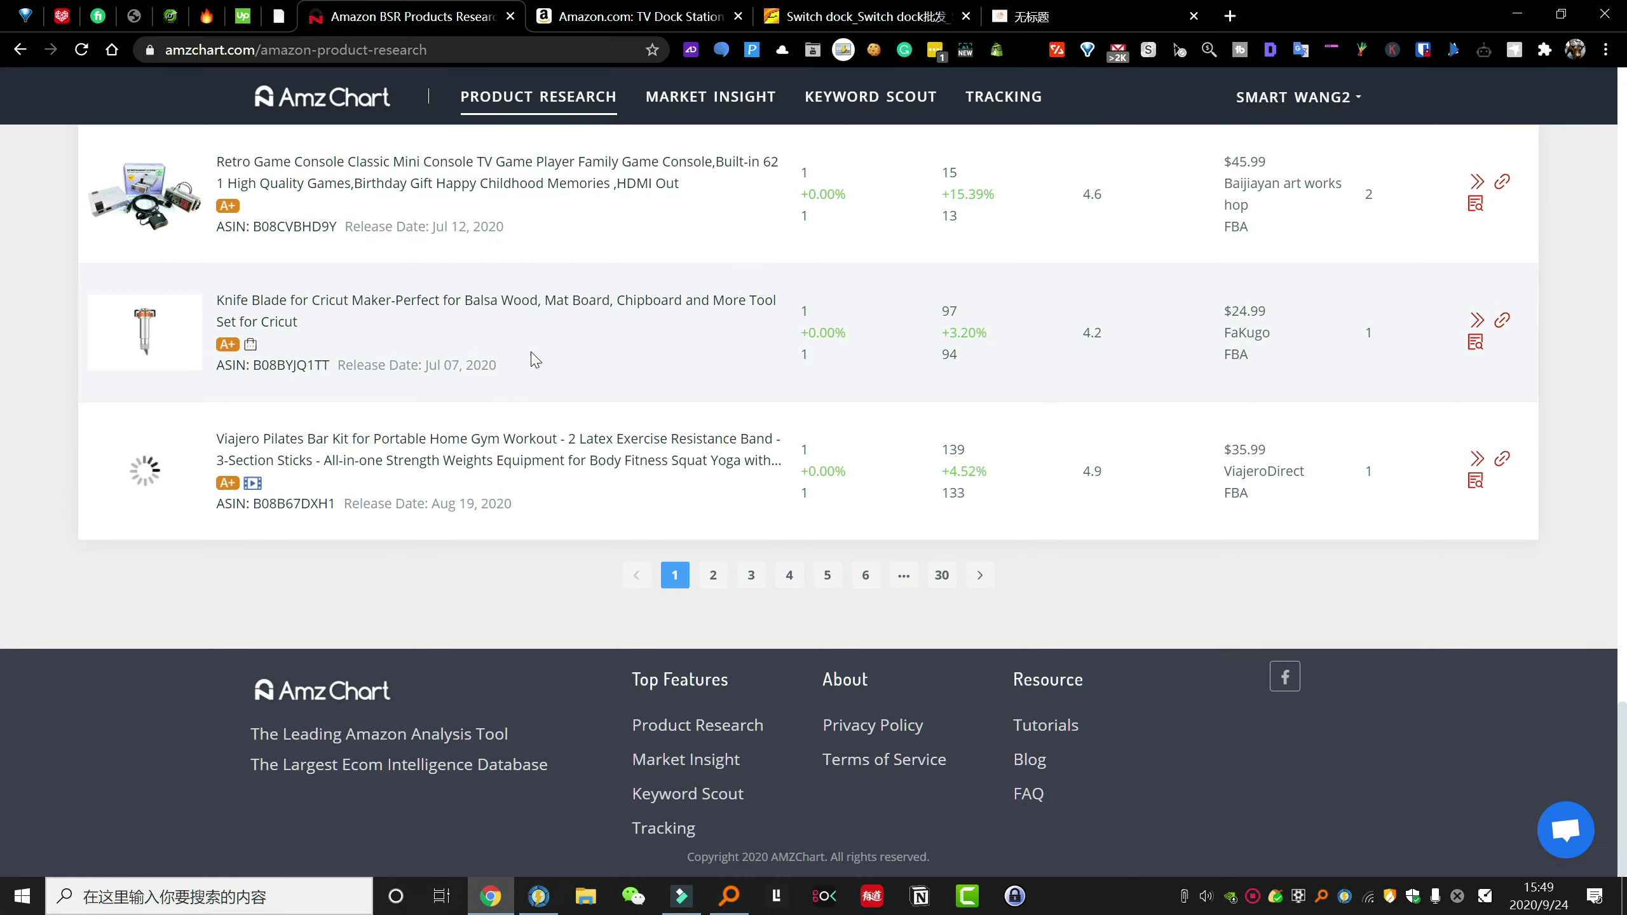
pyautogui.scroll(2, 493, 343)
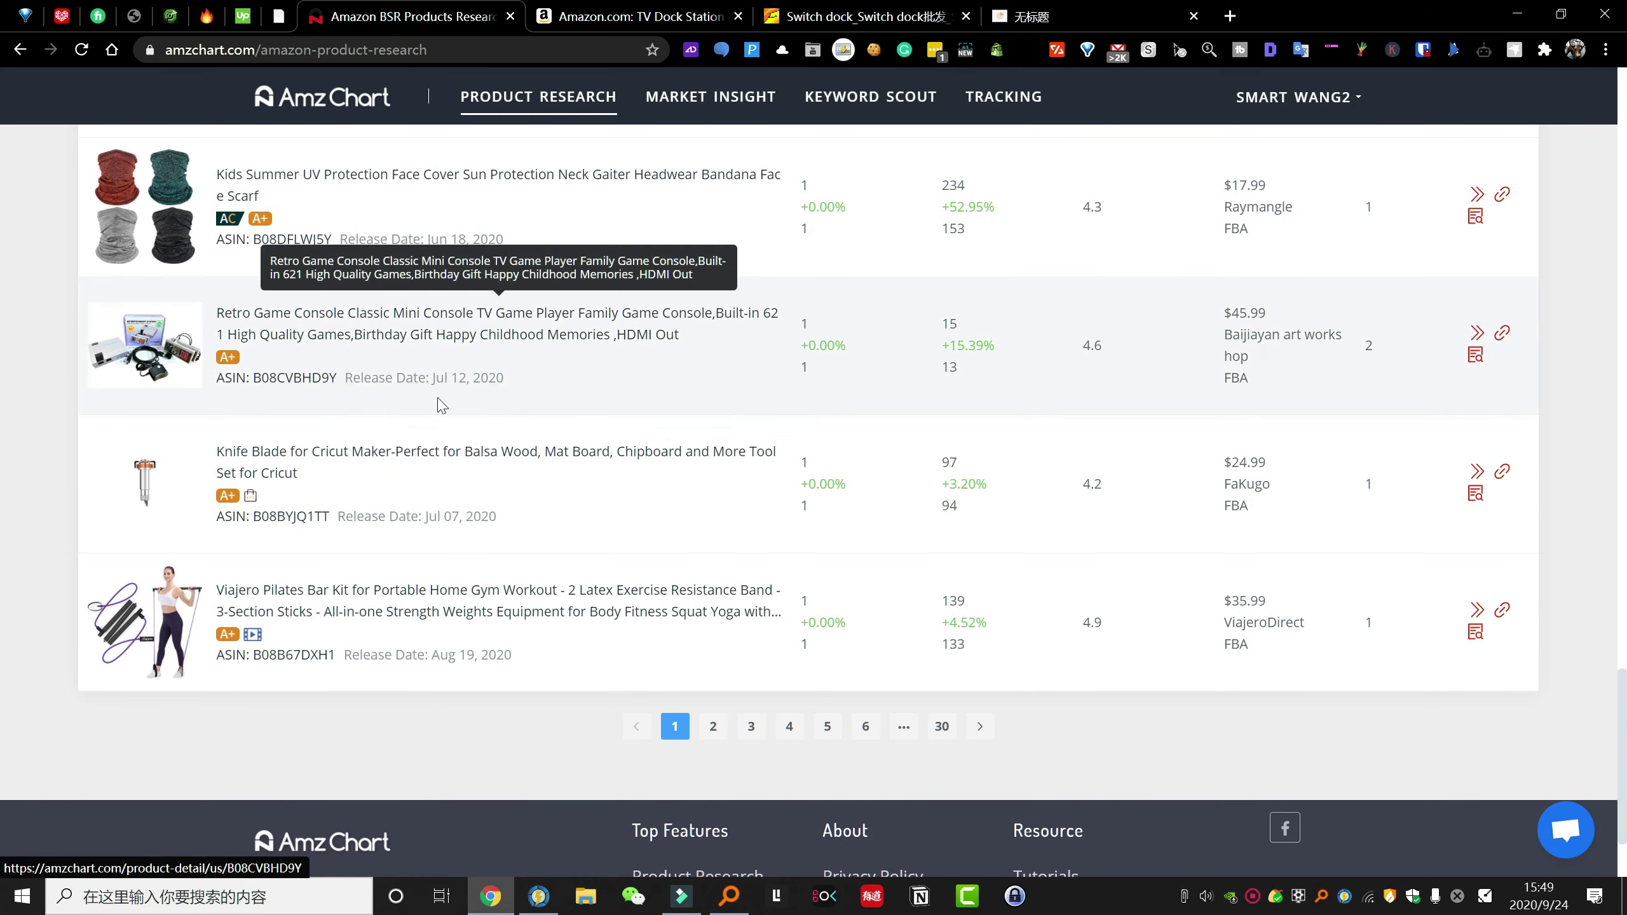
pyautogui.scroll(-2, 510, 425)
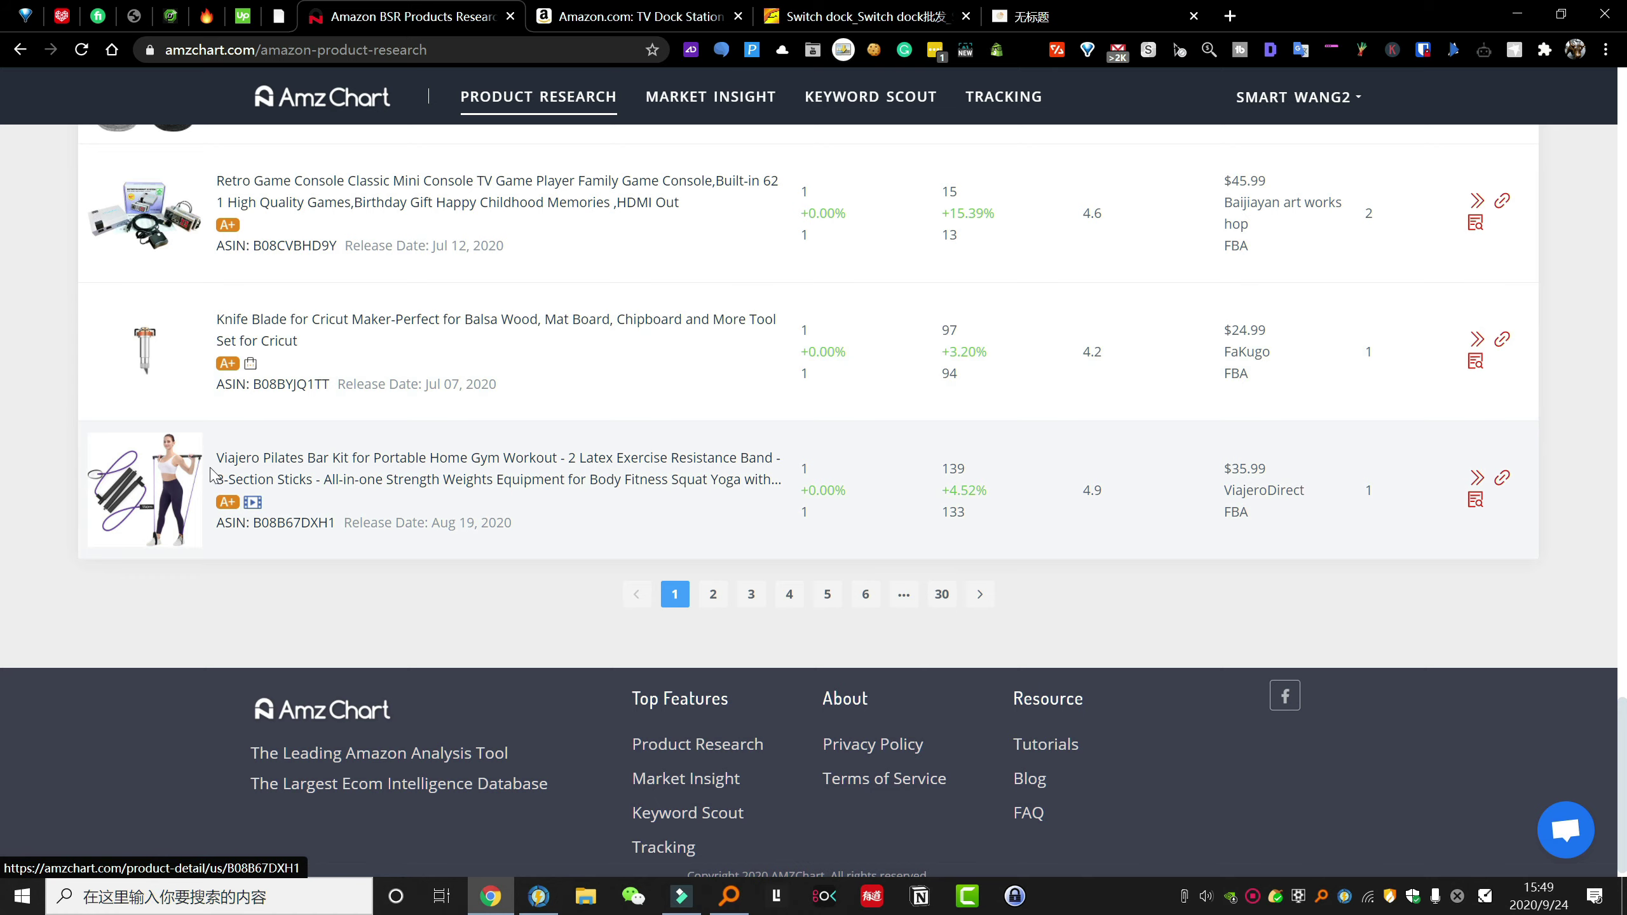
# - Open the Amazon page of the Viajero Pilates Bar Kit from the results and close the TV dock listing
pyautogui.click(1503, 478)
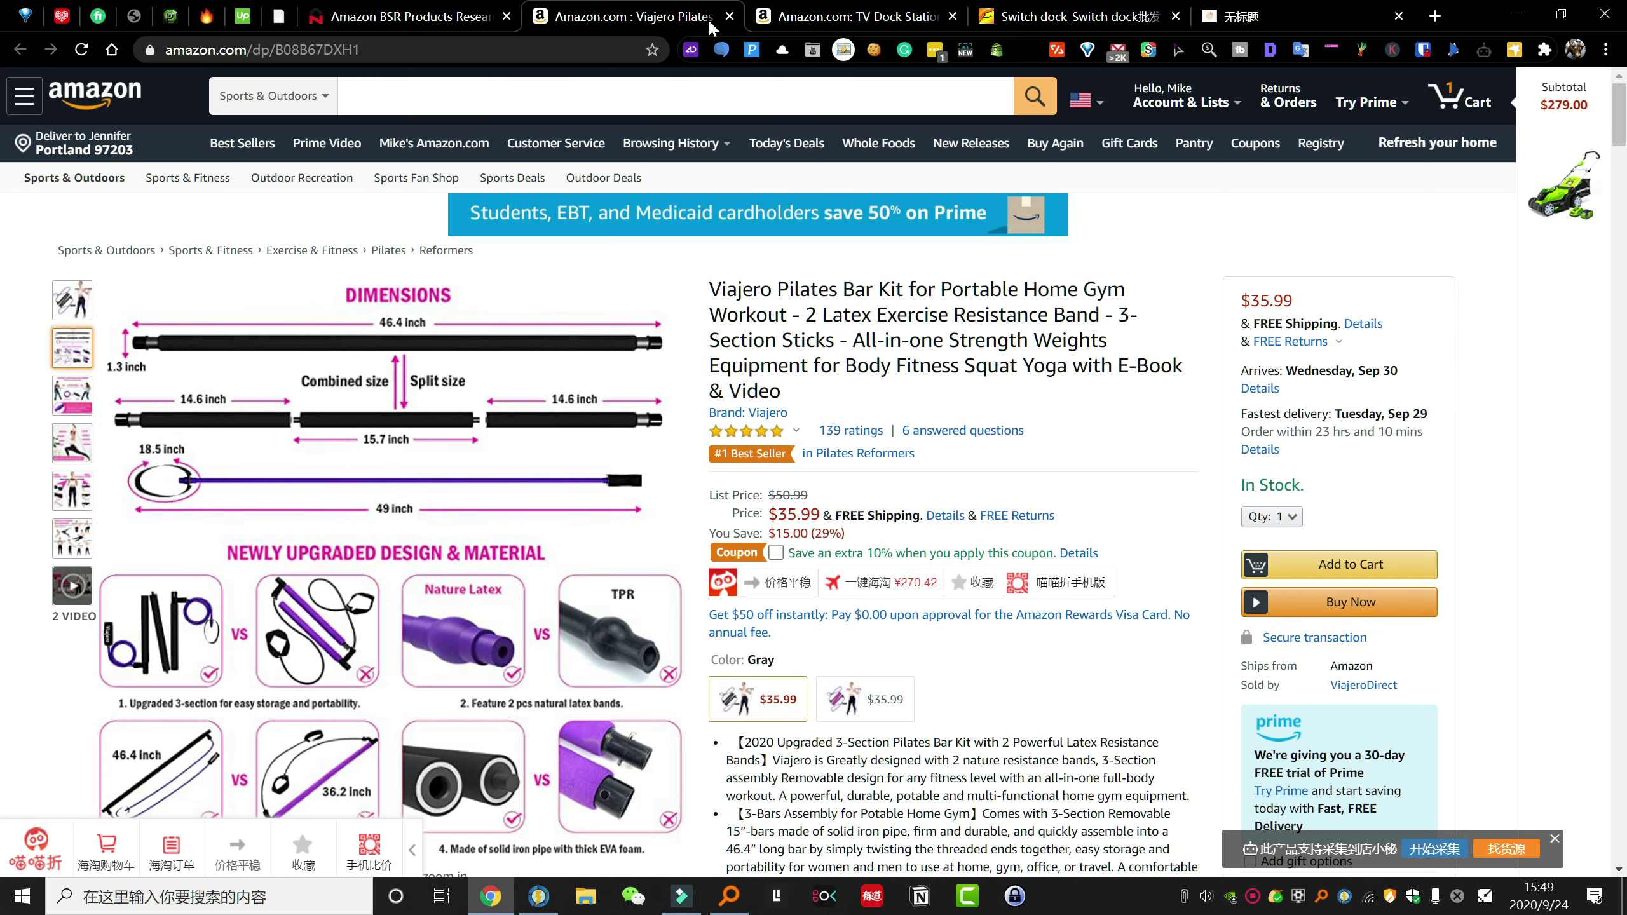
pyautogui.click(423, 16)
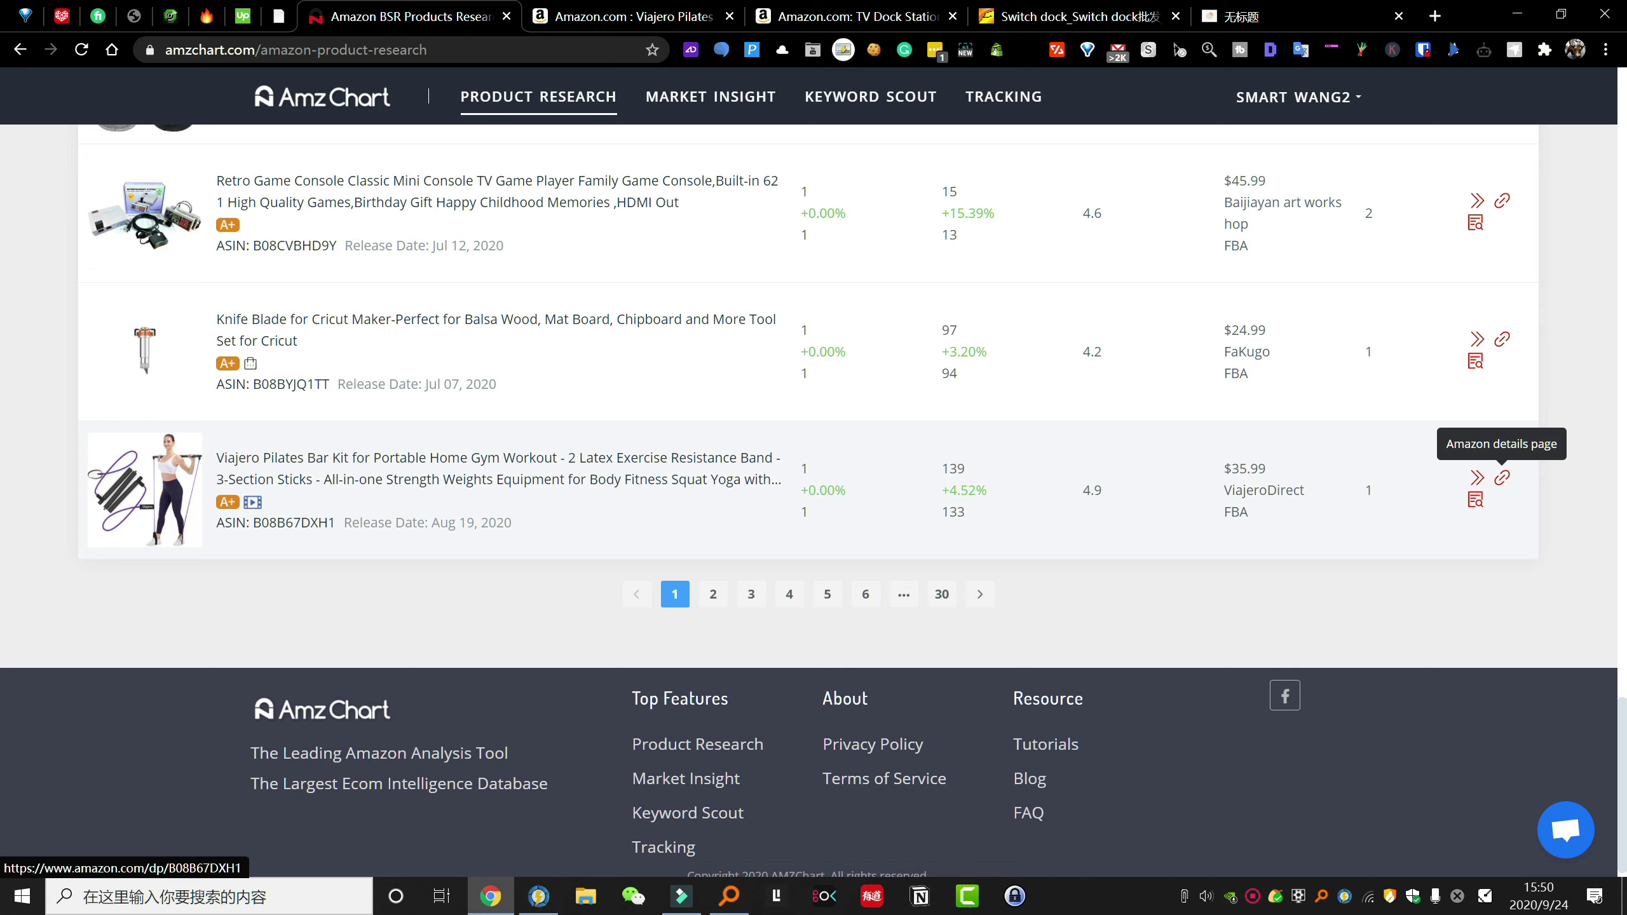
pyautogui.hotkey('ctrl', 'Tab')
pyautogui.hotkey('ctrl', 'Tab')
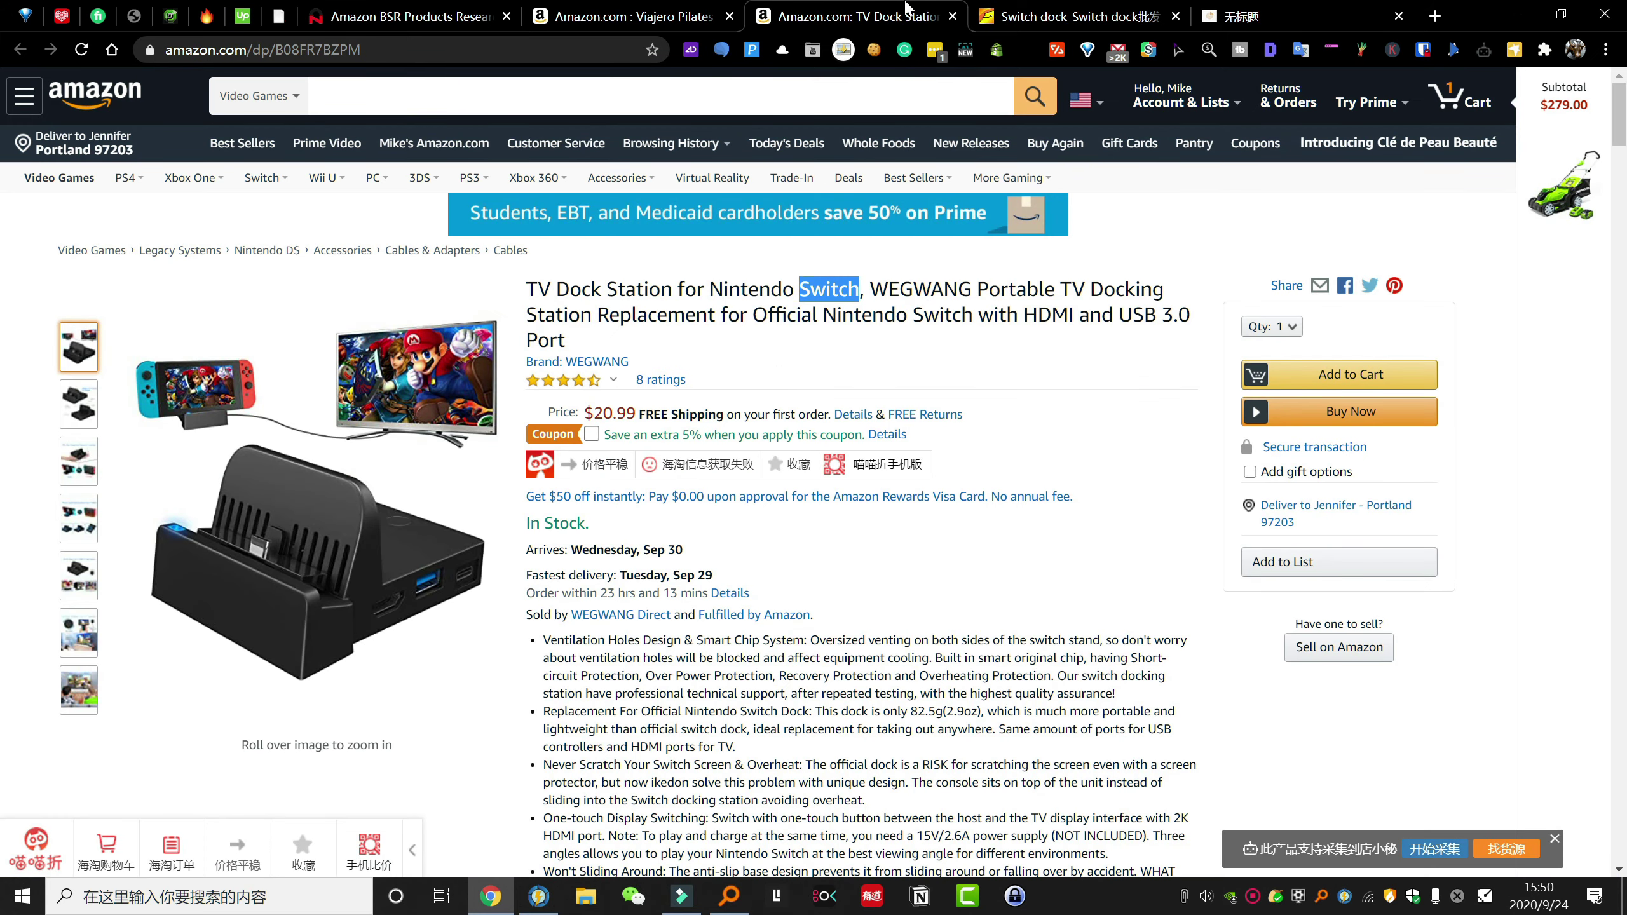
pyautogui.hotkey('ctrl', 'shift', 'Tab')
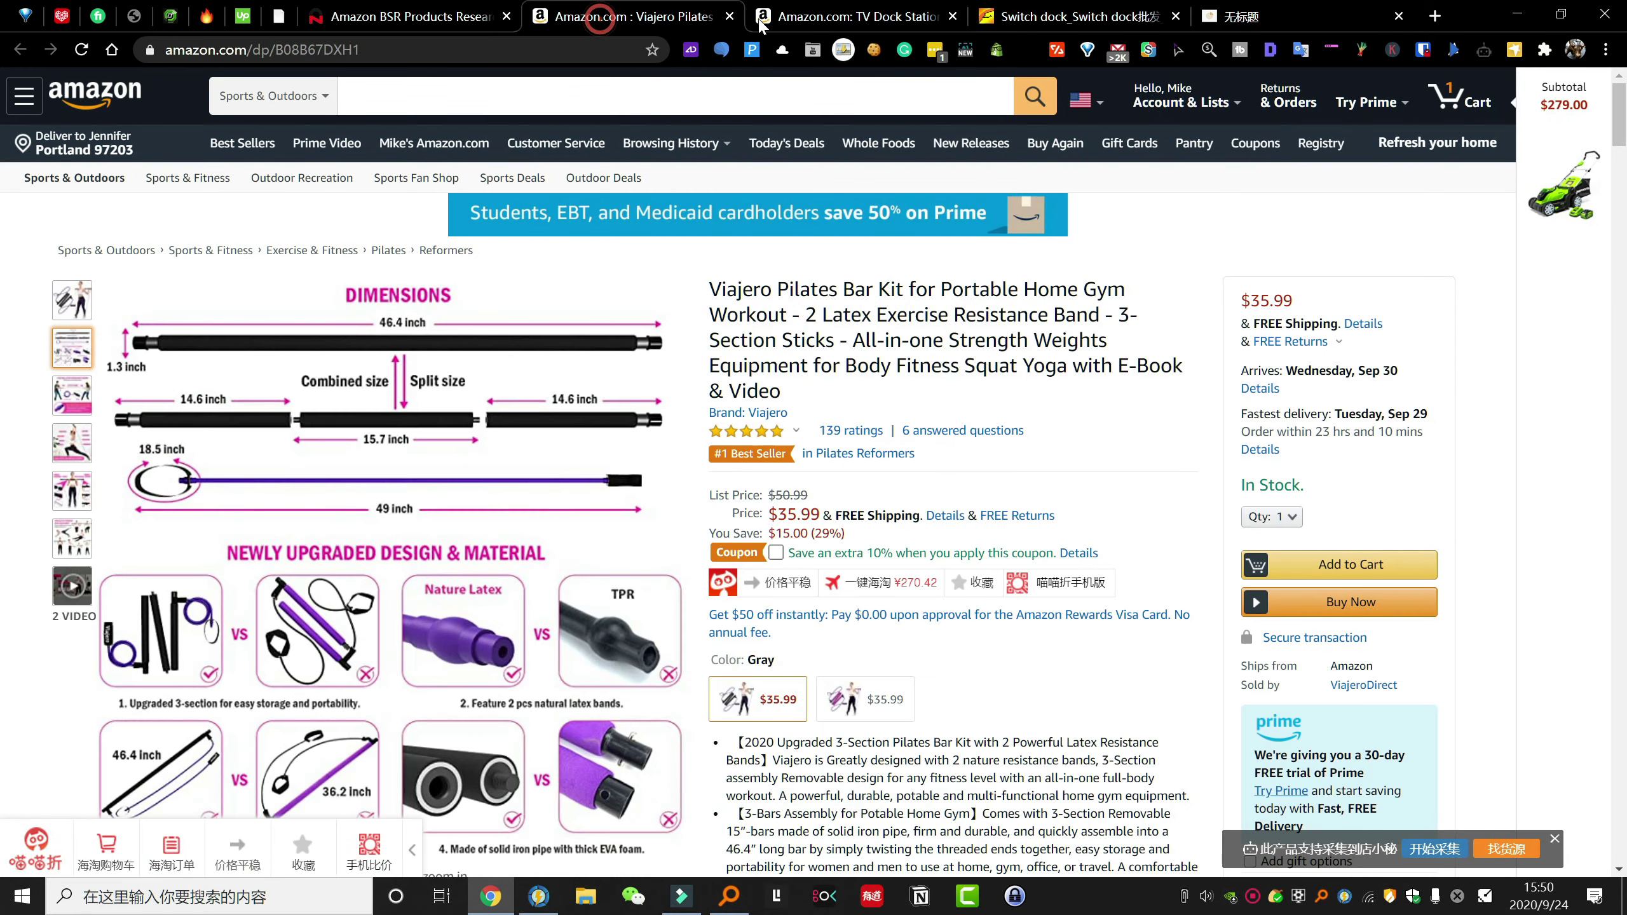
pyautogui.click(954, 18)
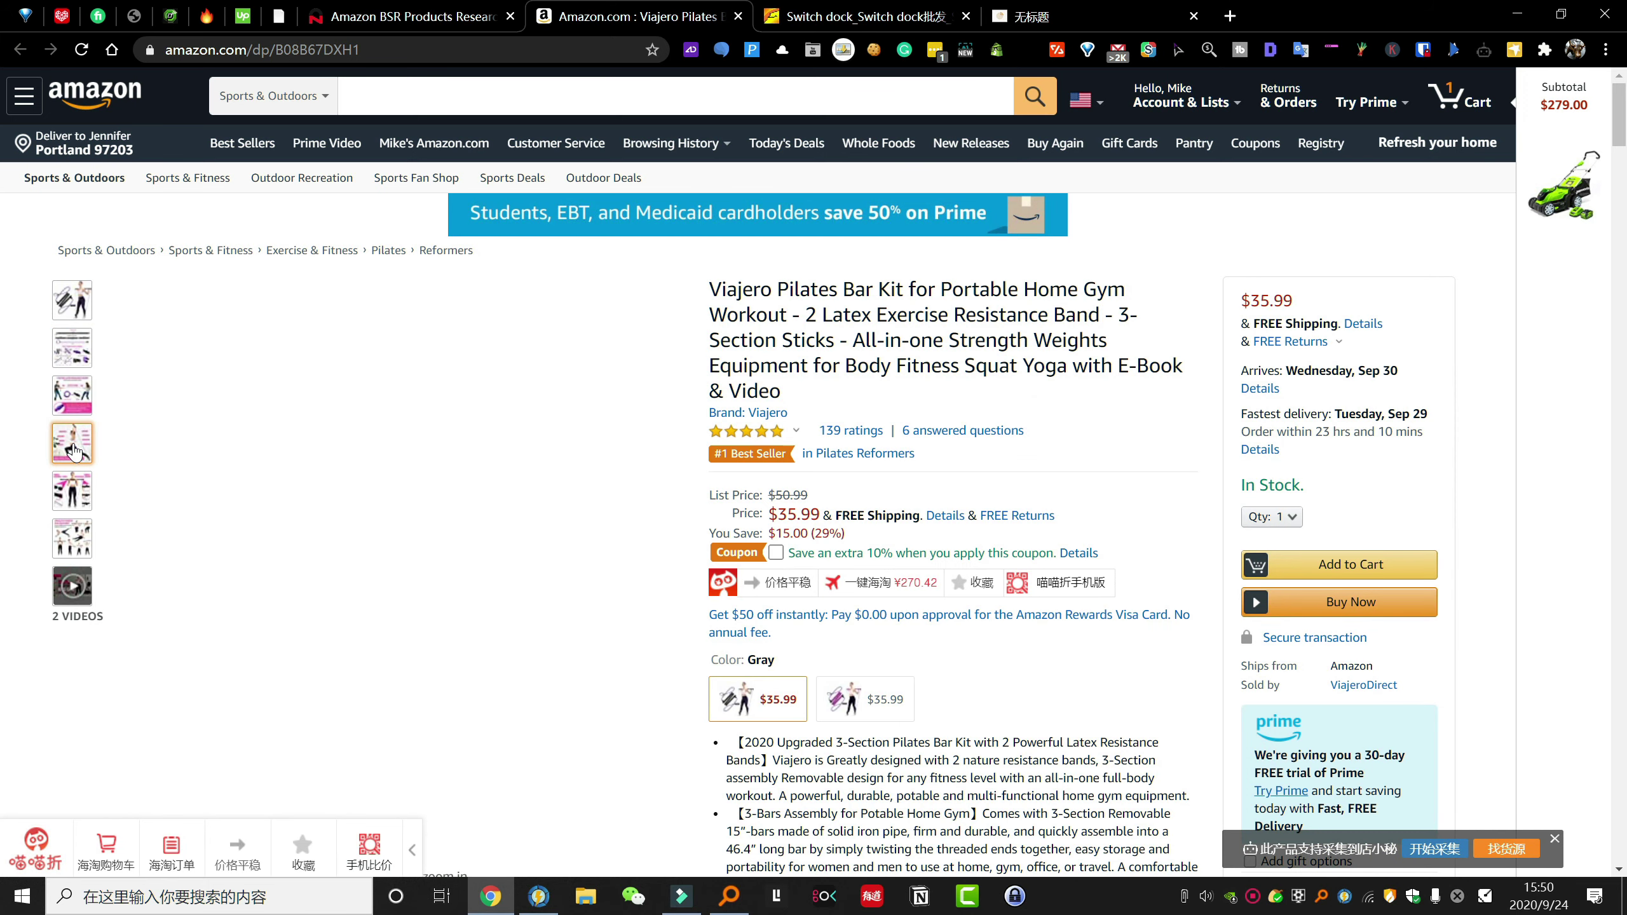
# - Examine the Pilates bar kit listing, including its images, the words "Bar Kit" in the title, and the bundle offers
pyautogui.moveTo(74, 342)
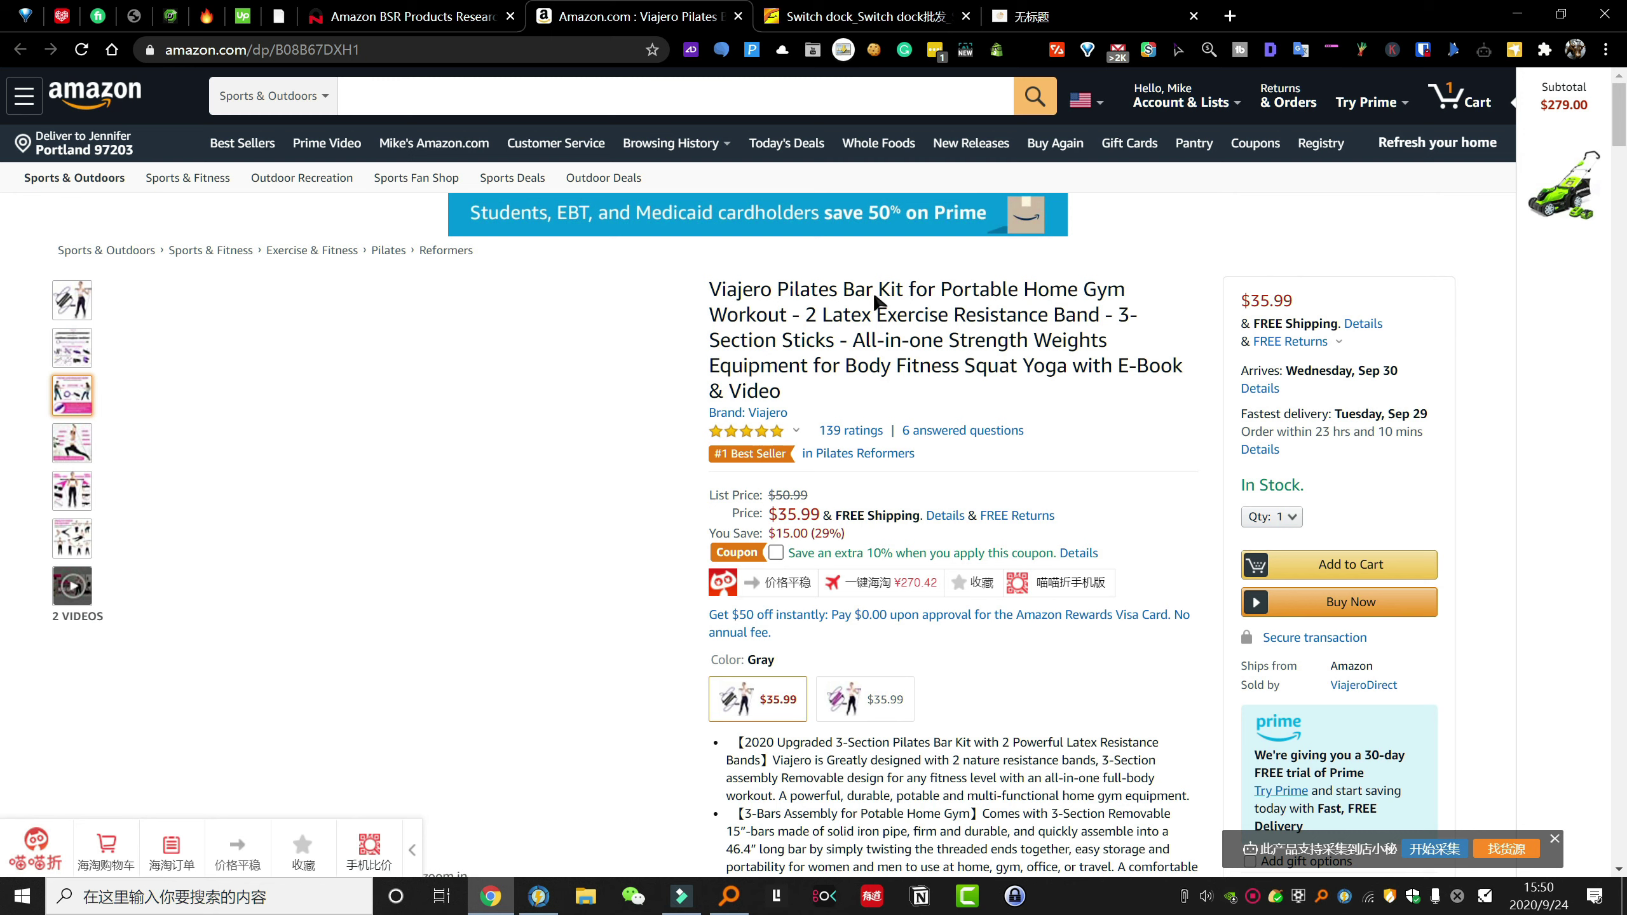
pyautogui.moveTo(844, 292); pyautogui.dragTo(909, 296)
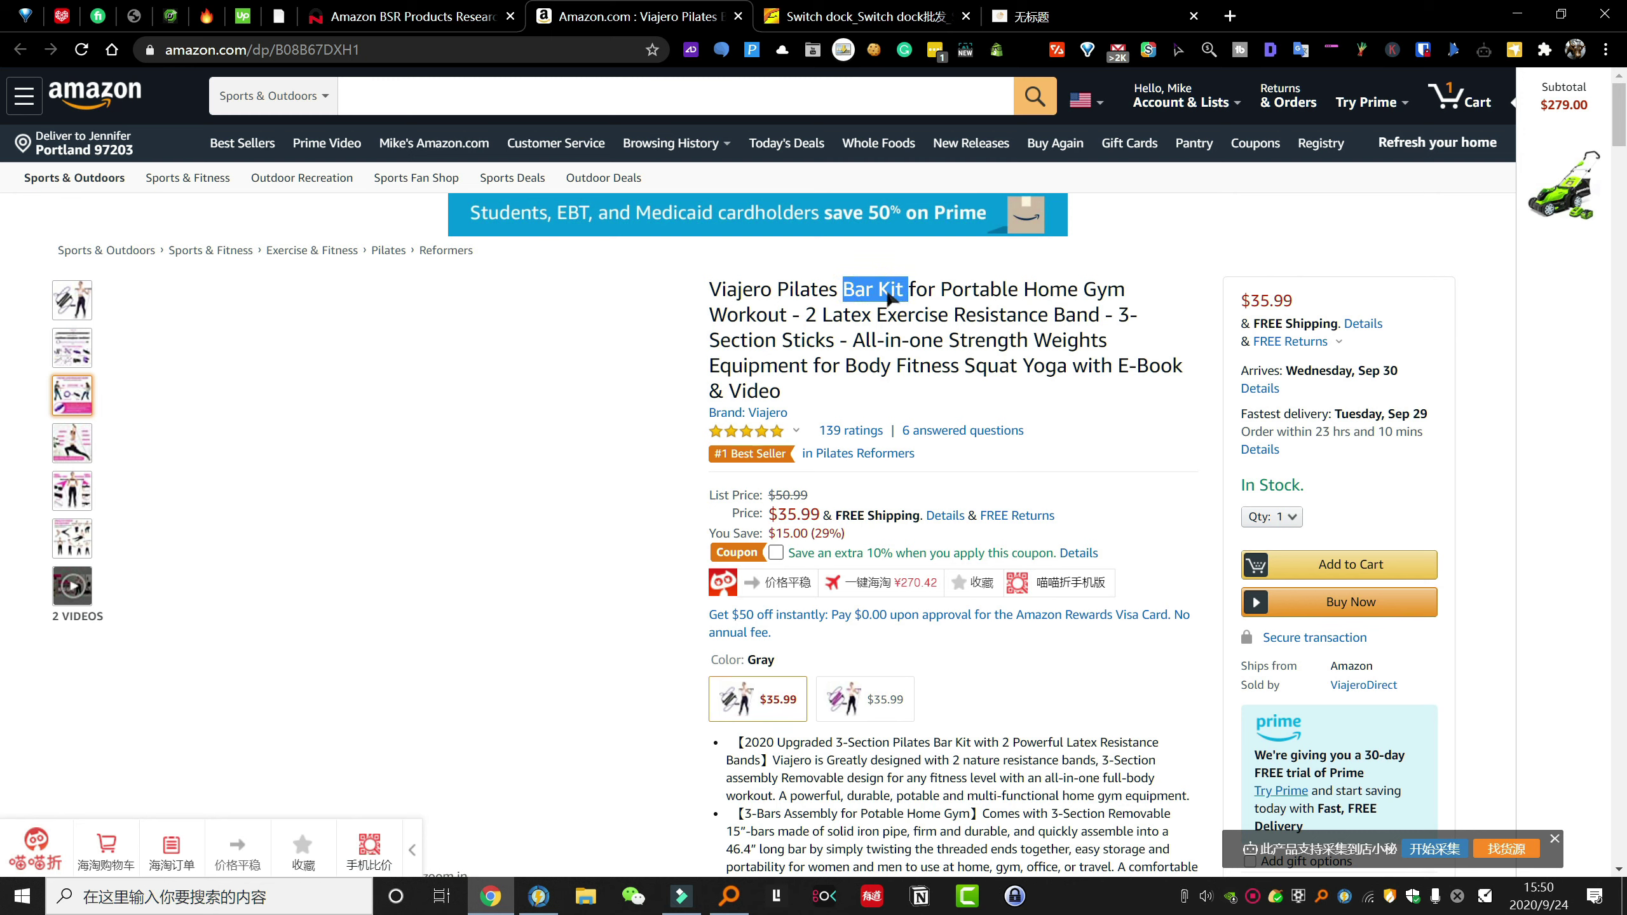
pyautogui.click(916, 323)
pyautogui.scroll(-14, 594, 425)
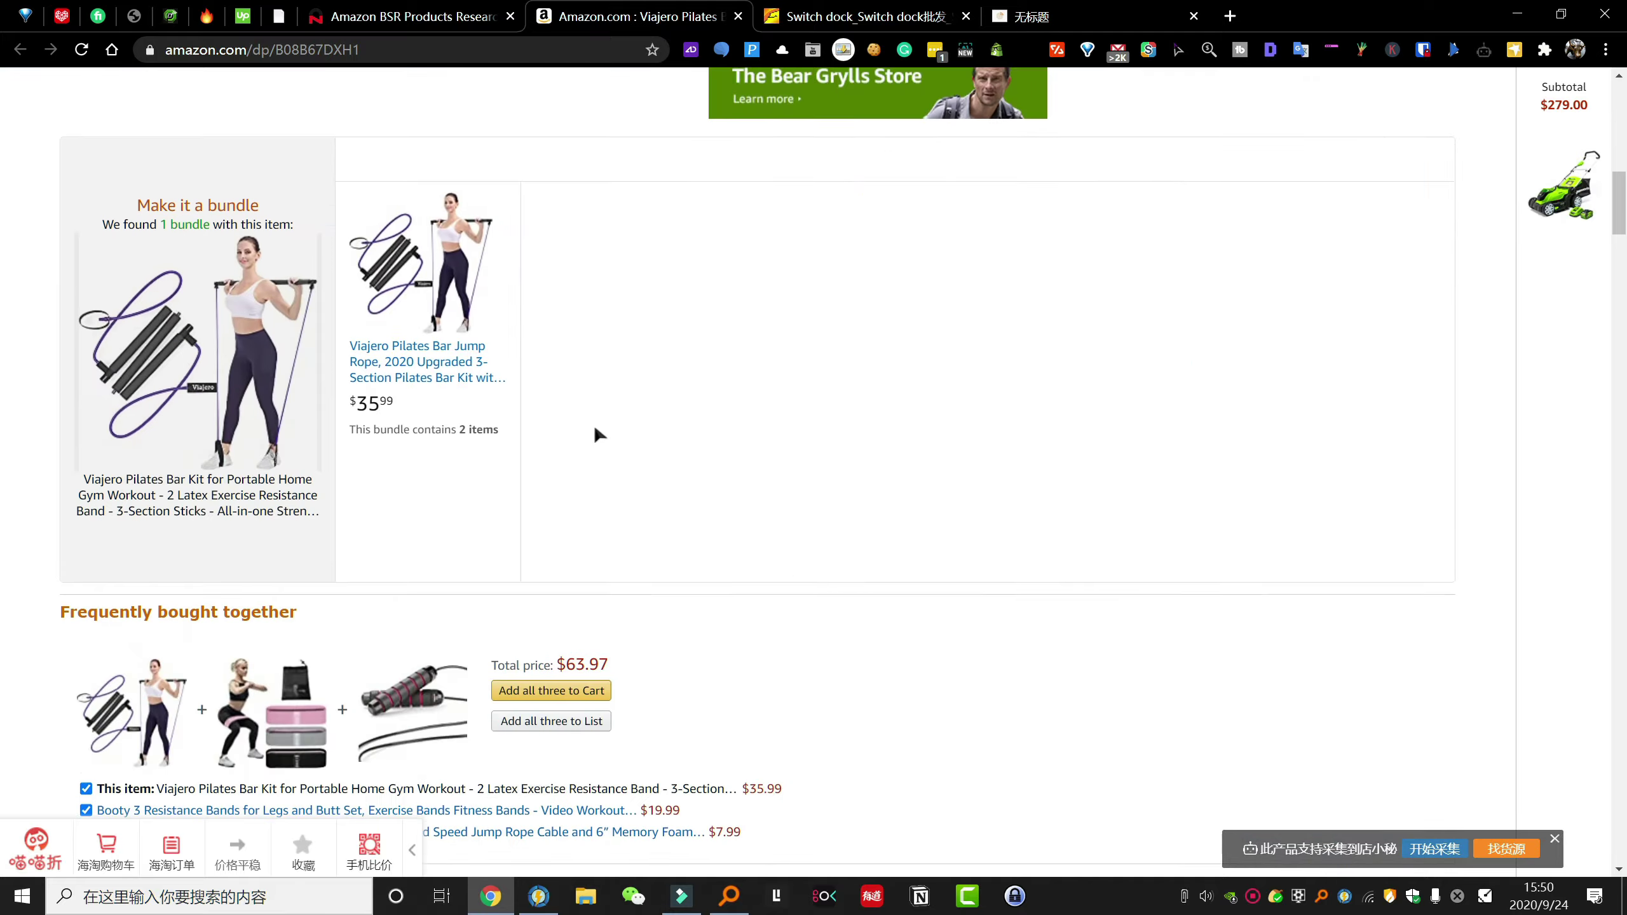
# - Examine the Pilates bar kit's package contents, product details with first available date and sales rank, and customer reviews
pyautogui.scroll(5, 594, 425)
pyautogui.scroll(9, 593, 425)
pyautogui.scroll(-10, 593, 425)
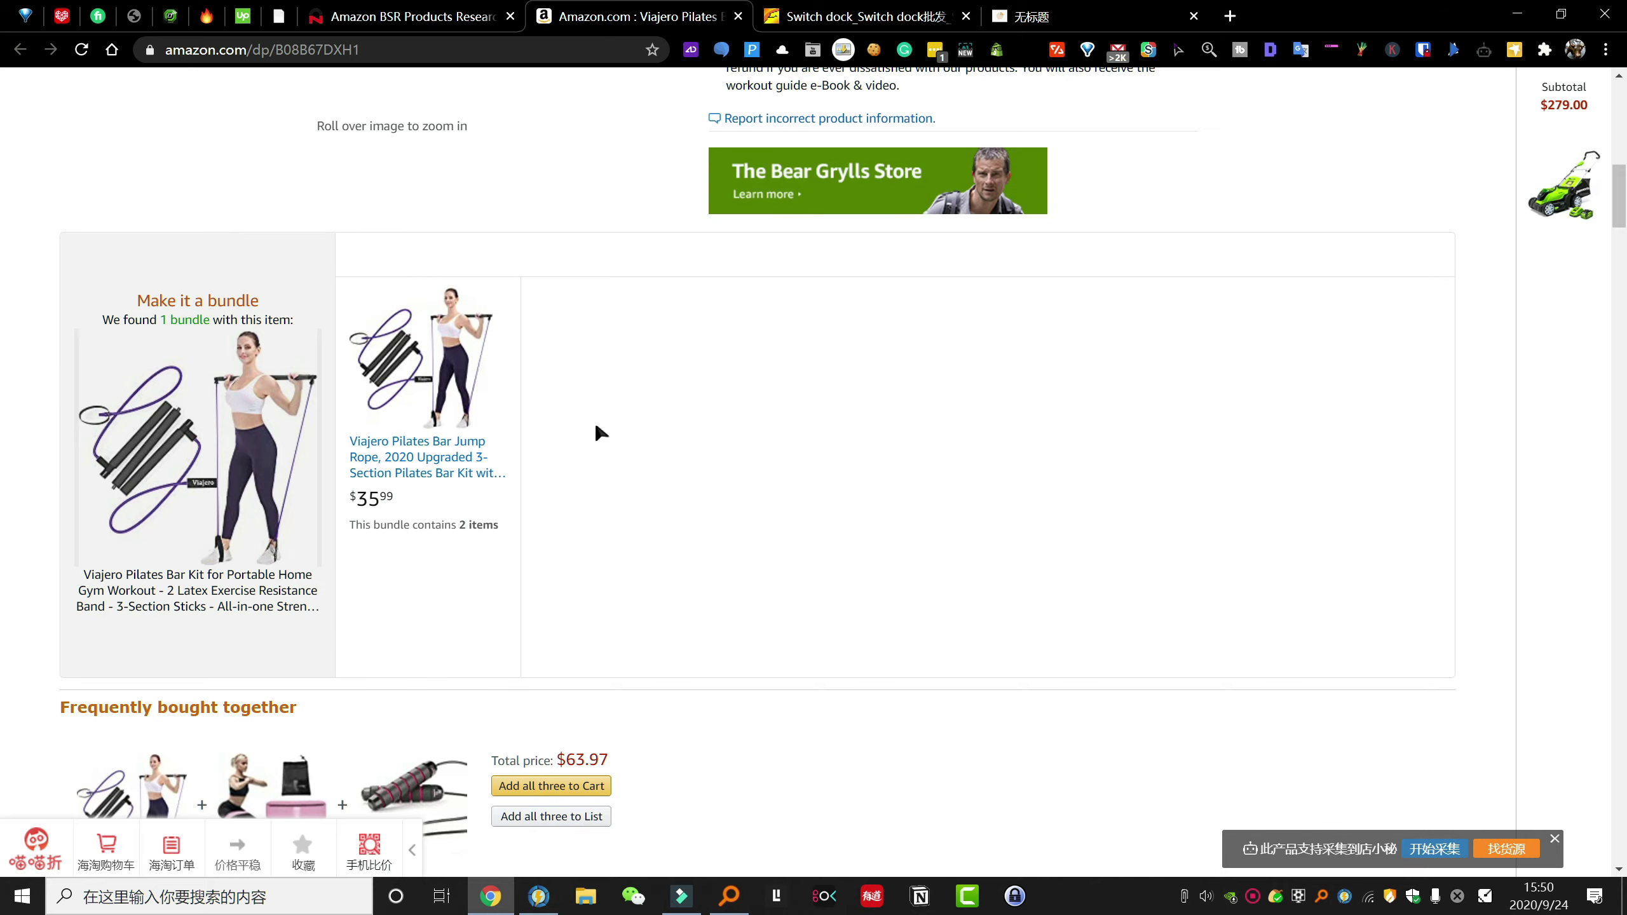
pyautogui.scroll(-20, 595, 426)
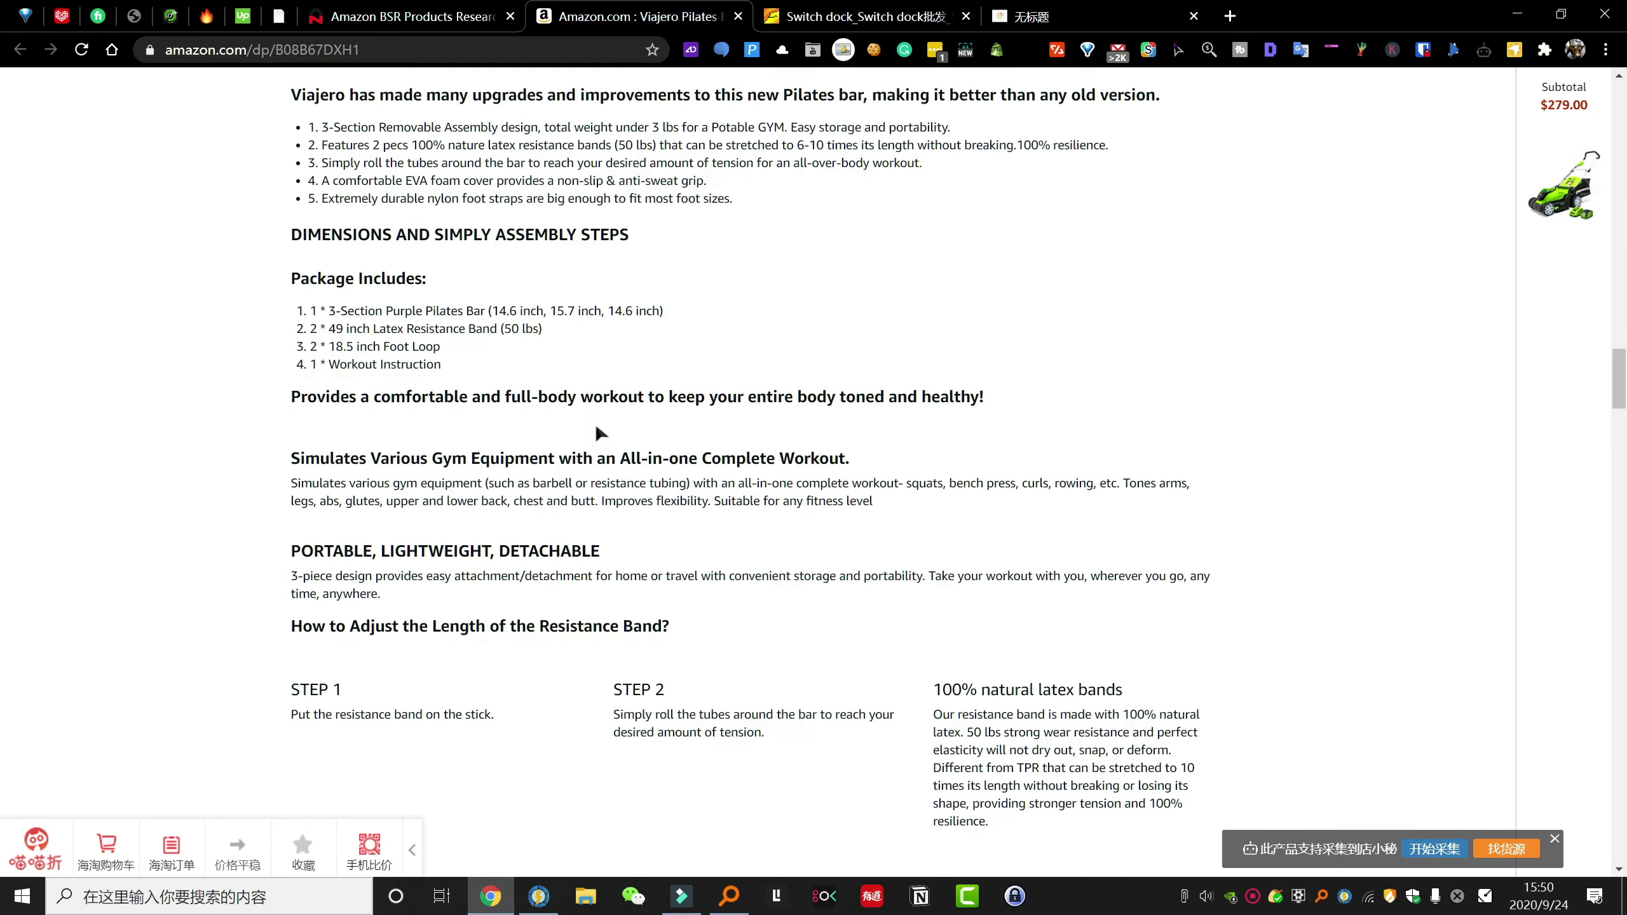
pyautogui.scroll(-7, 596, 429)
pyautogui.scroll(3, 596, 430)
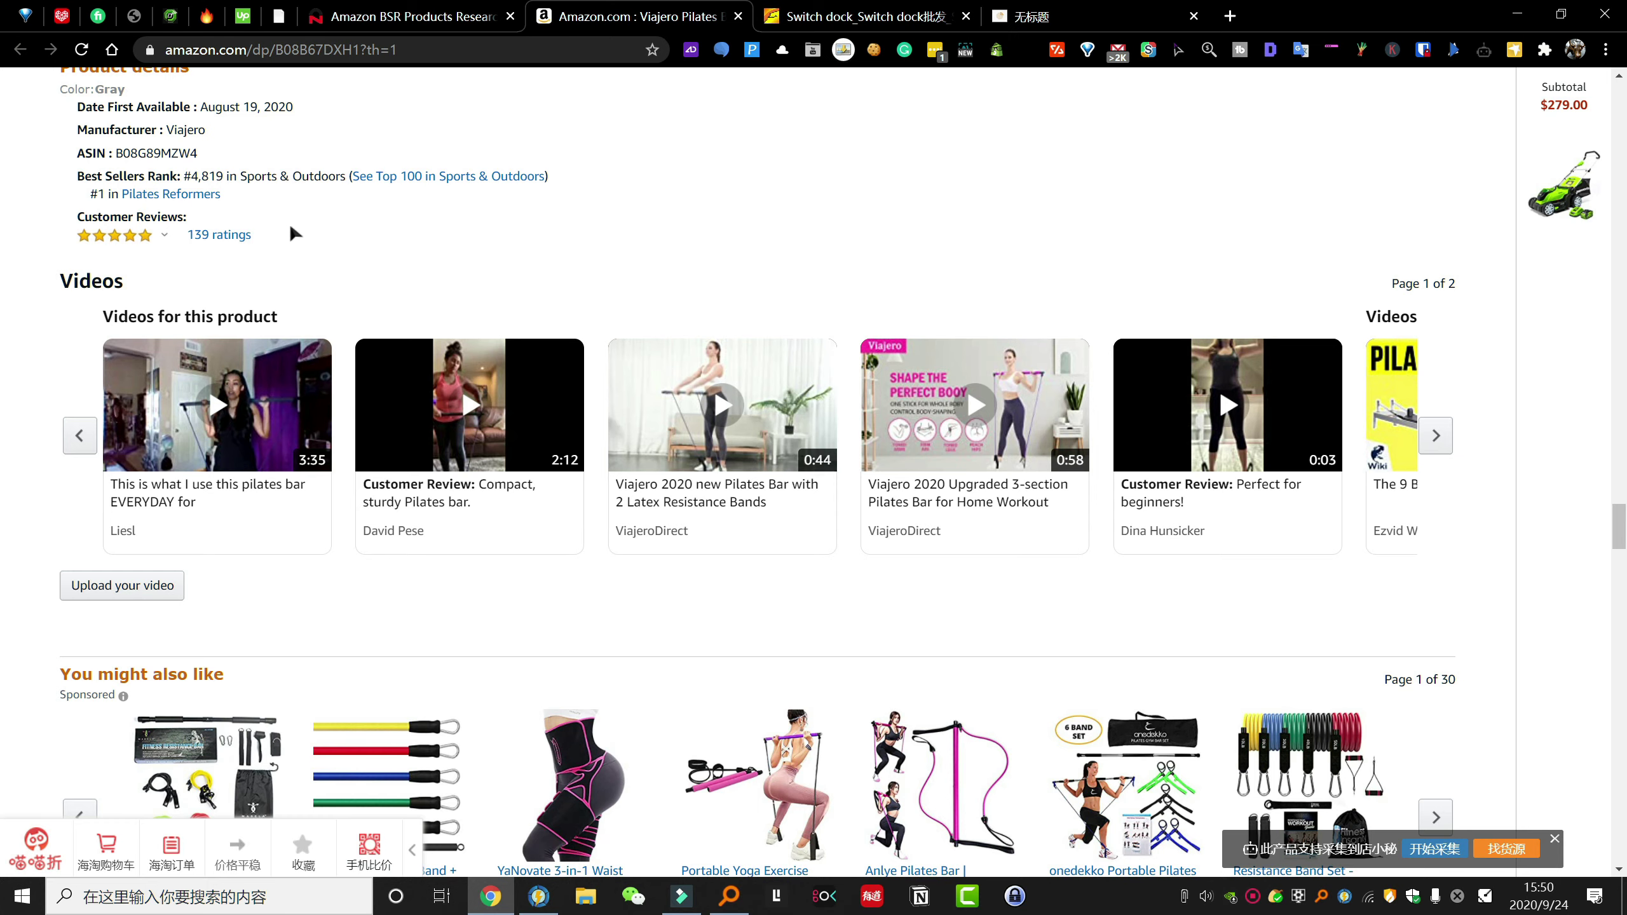
pyautogui.scroll(-15, 797, 295)
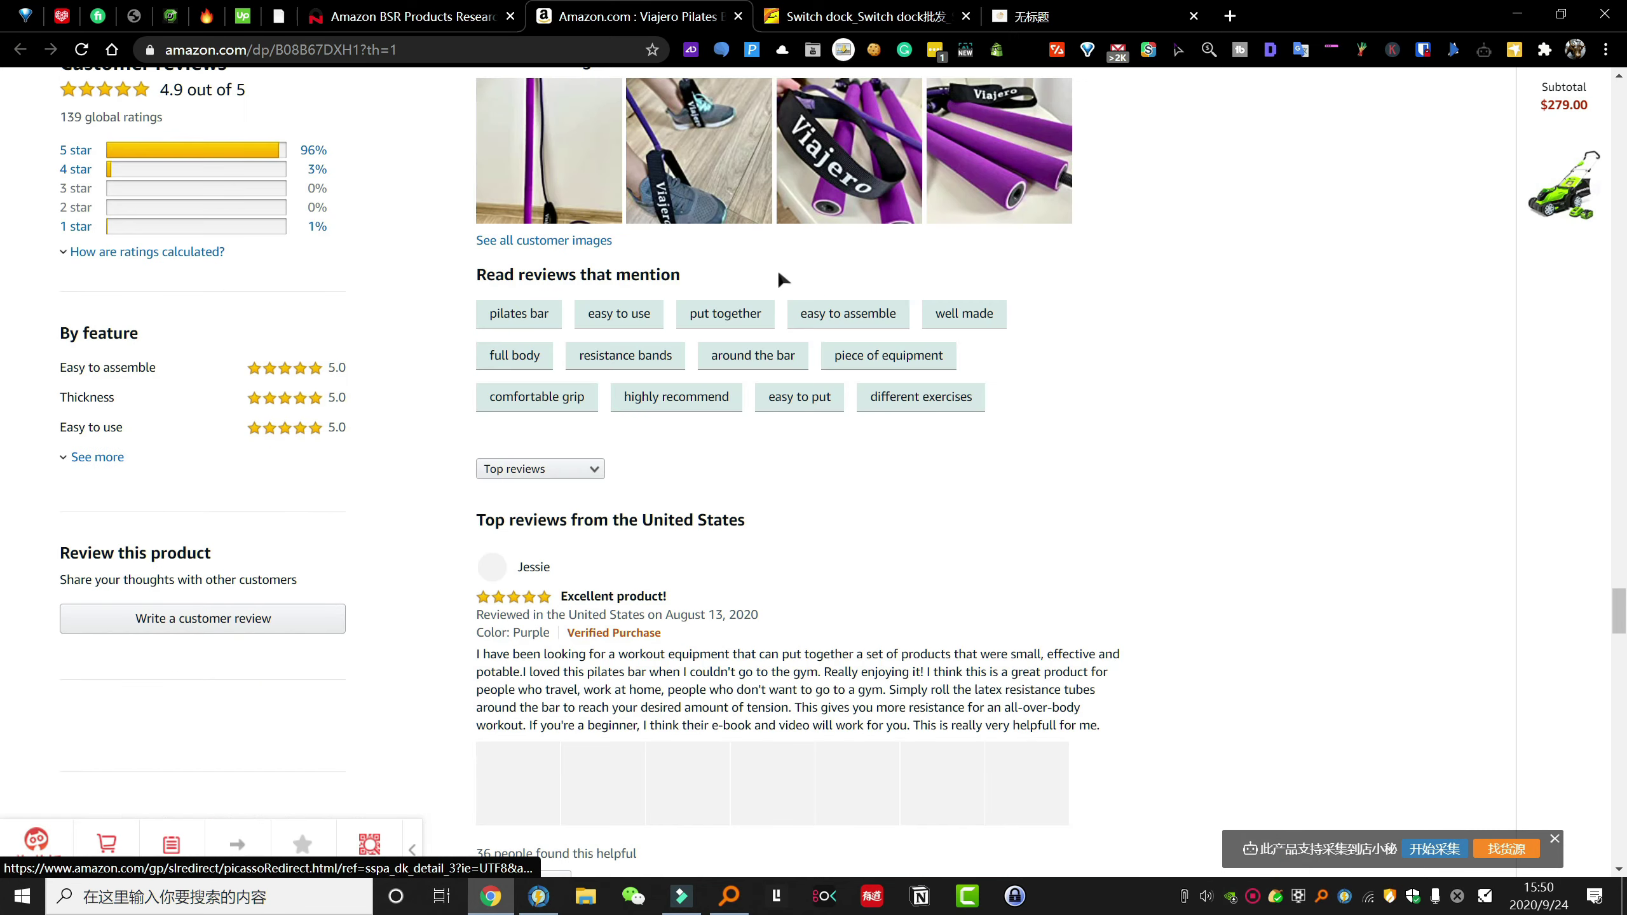
pyautogui.scroll(-5, 779, 275)
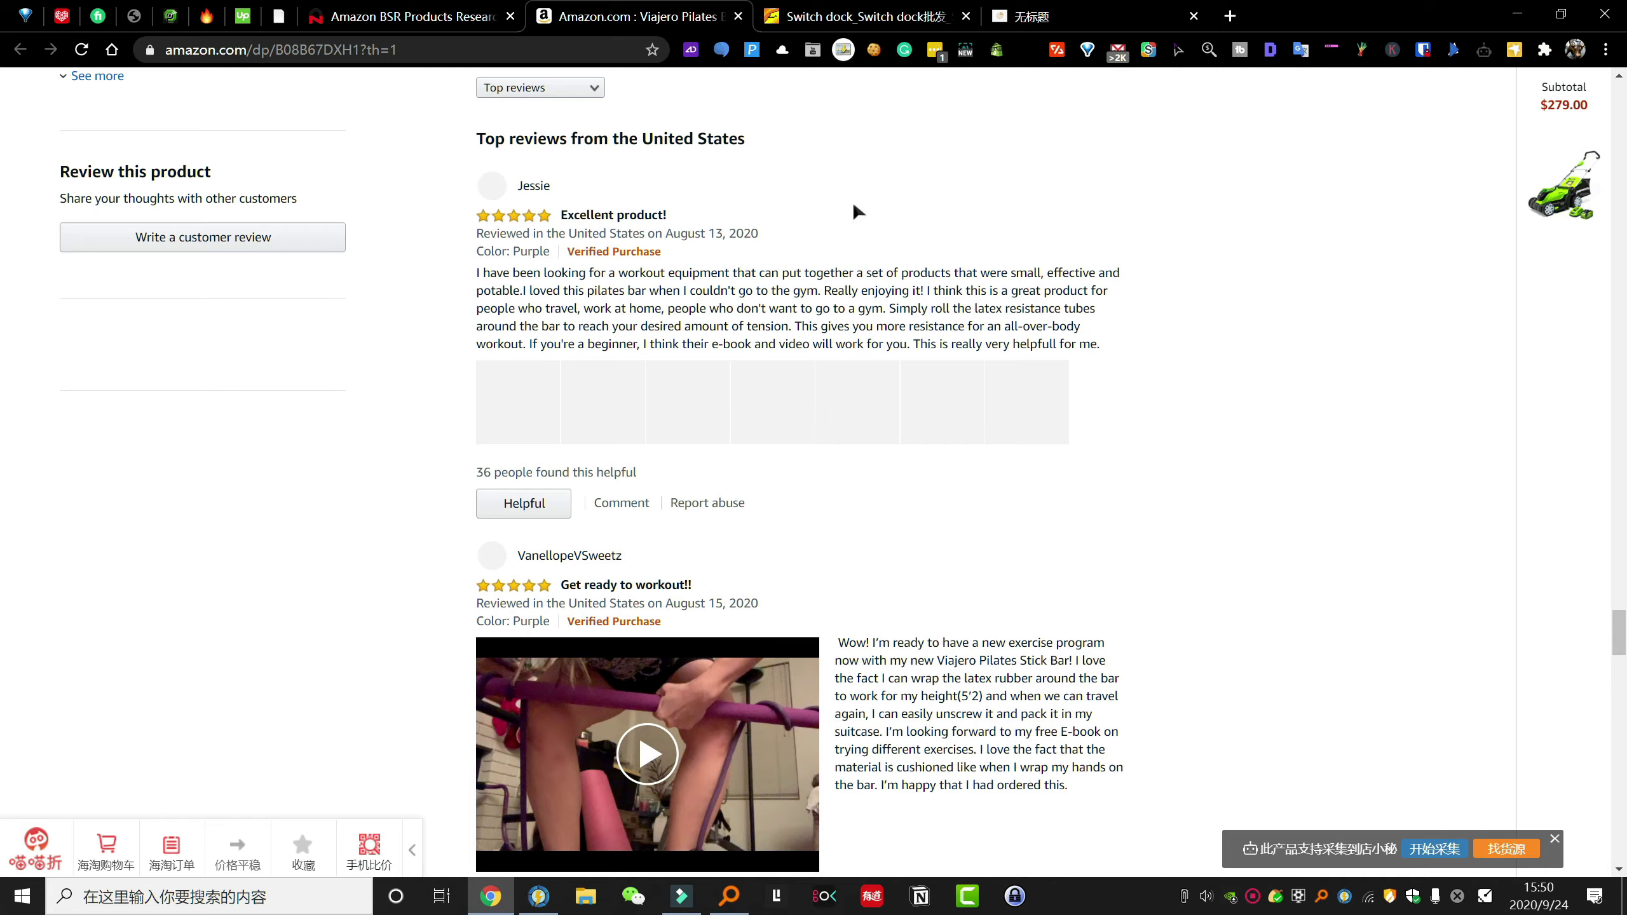
# - Study the listing's product description images, including the brand comparison, whole-body exercise scenes and resistance band adjustment steps
pyautogui.scroll(20, 857, 211)
pyautogui.scroll(-20, 817, 294)
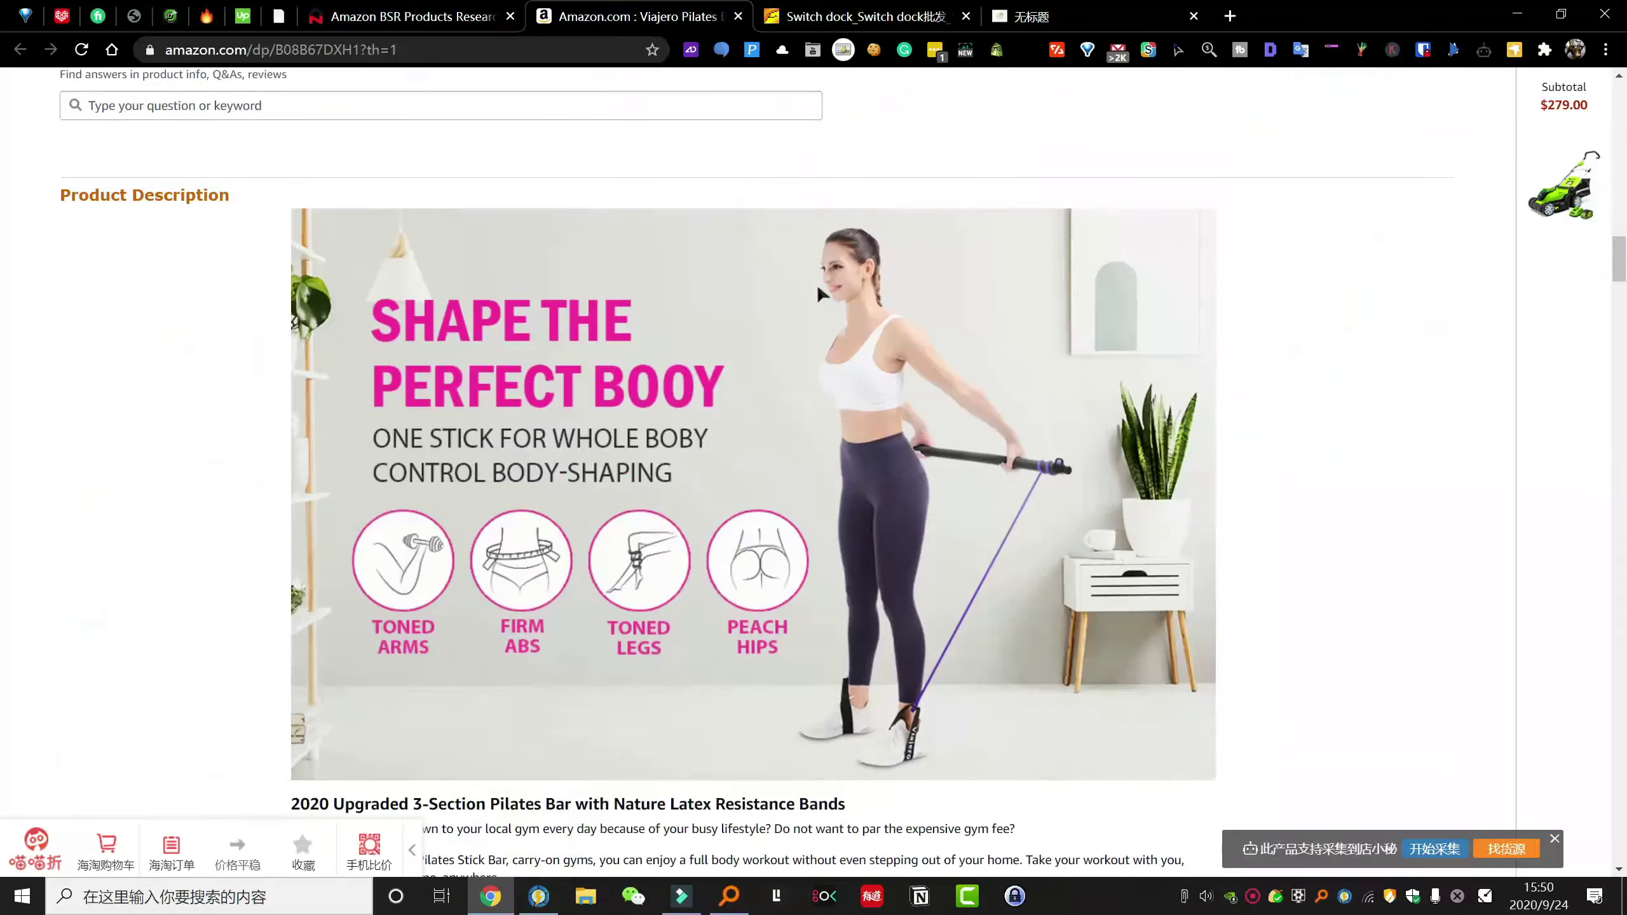
pyautogui.scroll(5, 821, 293)
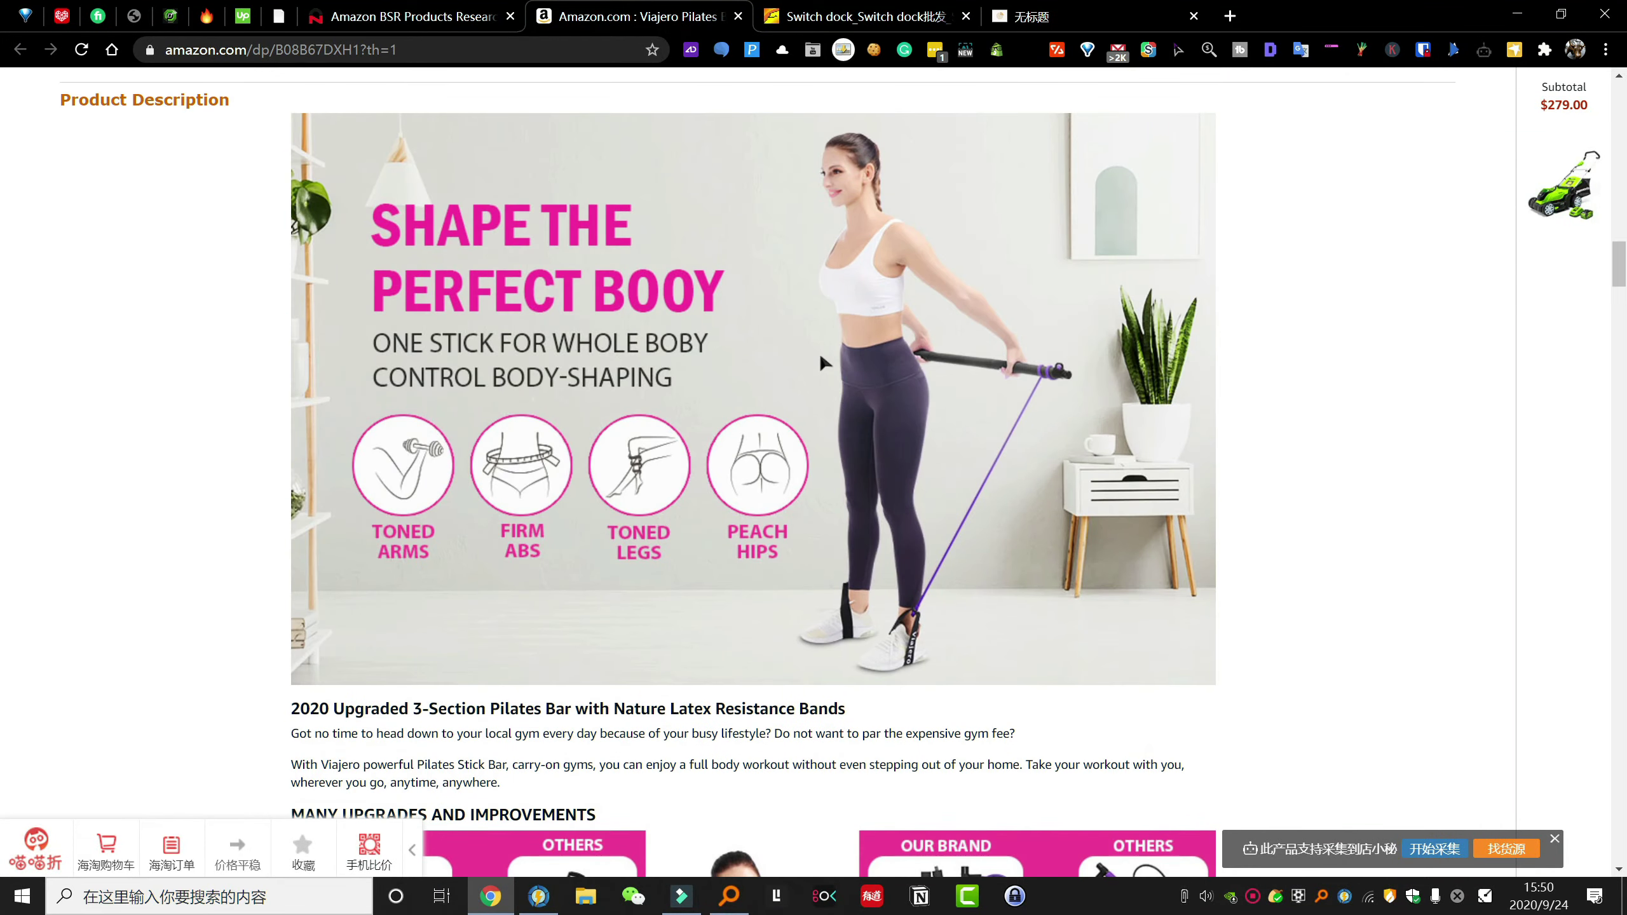
pyautogui.scroll(-20, 821, 359)
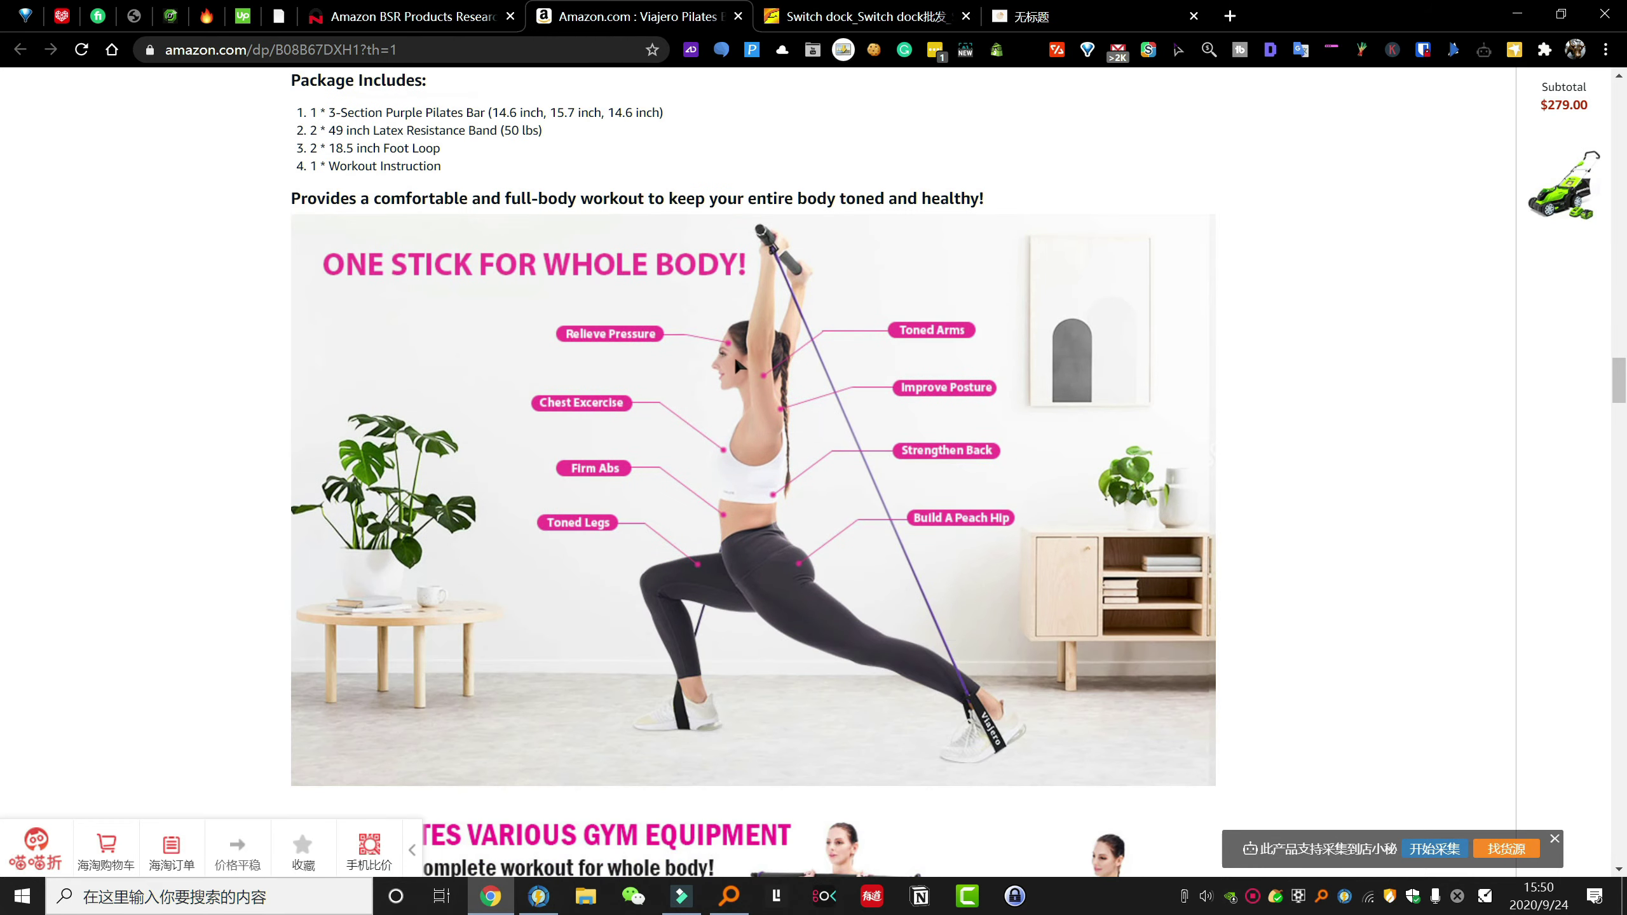
pyautogui.scroll(-20, 735, 361)
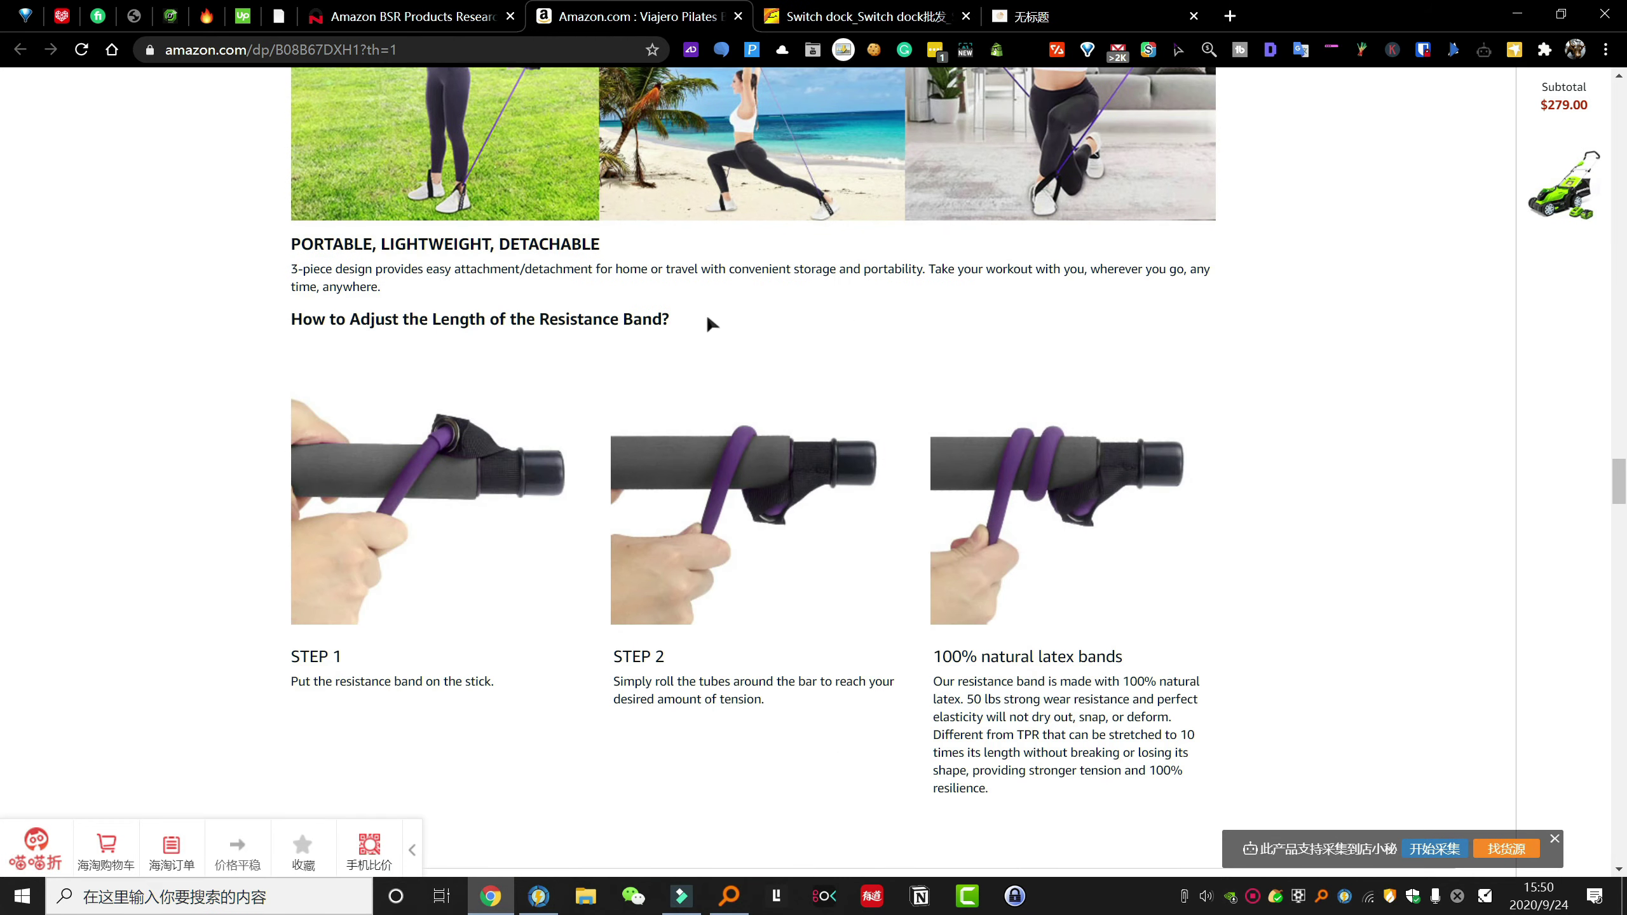
pyautogui.scroll(5, 833, 326)
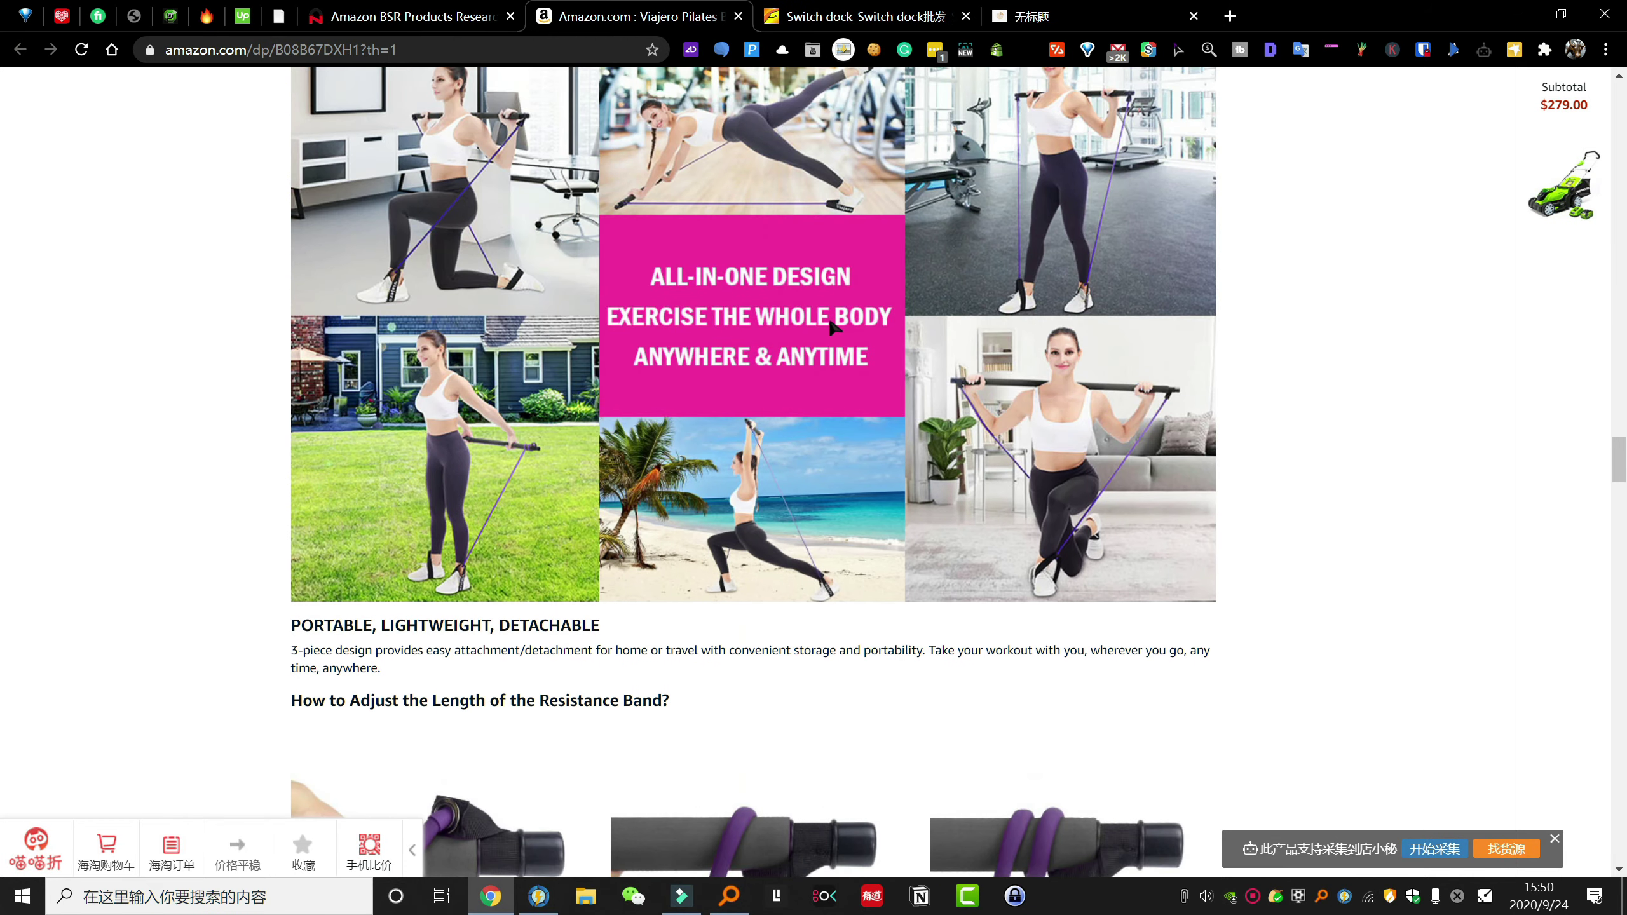
pyautogui.scroll(4, 833, 326)
pyautogui.scroll(-3, 832, 326)
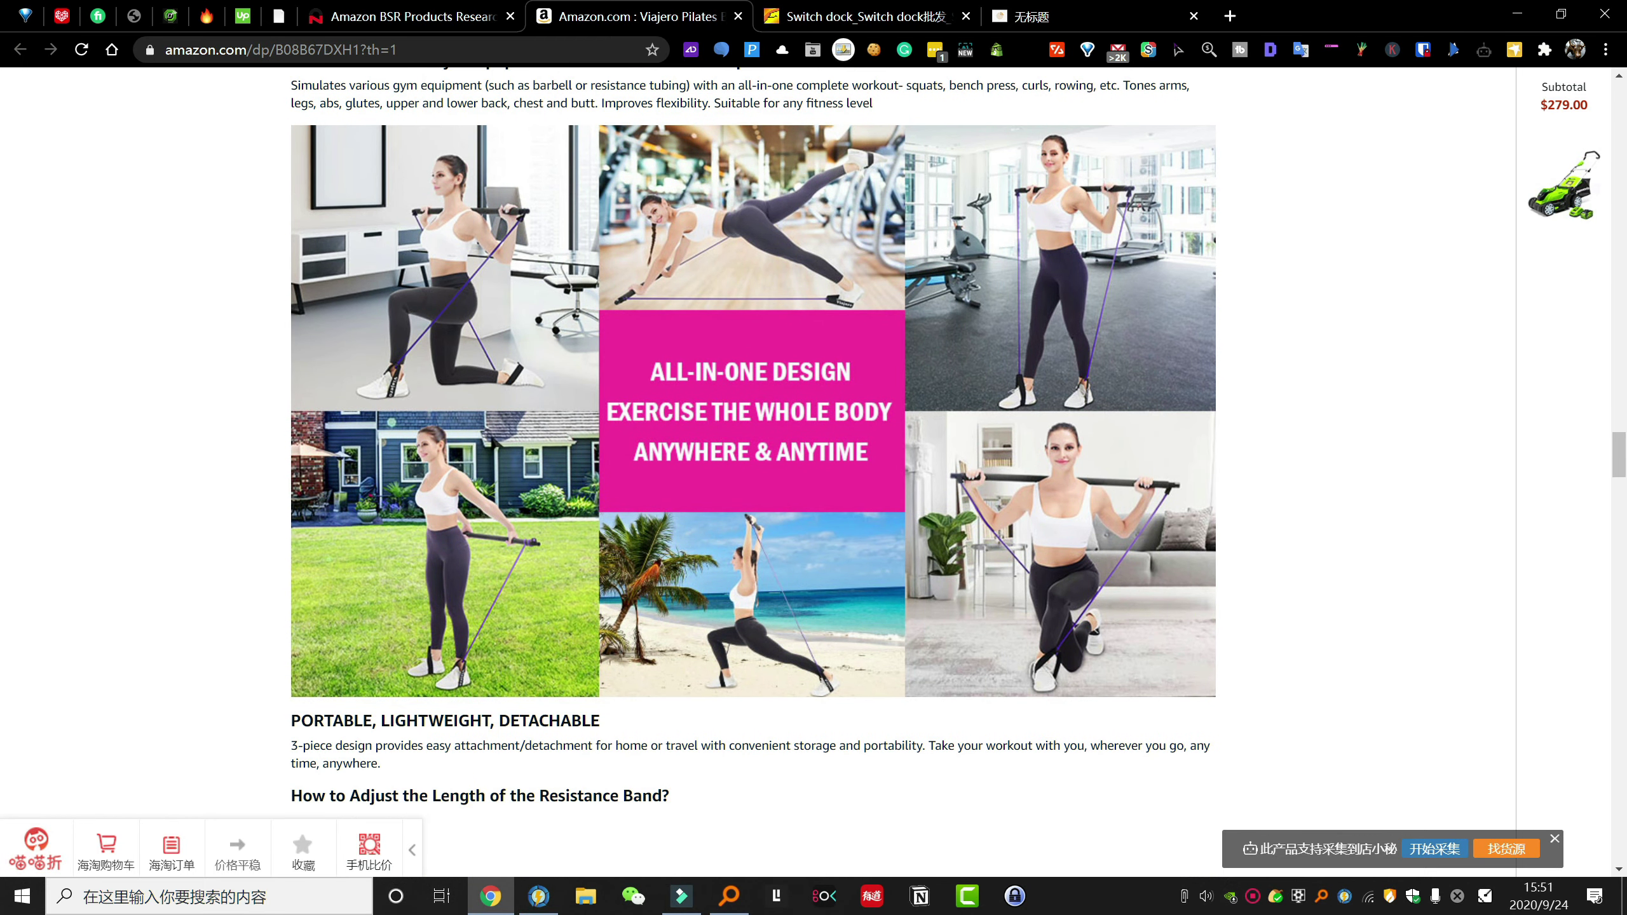
pyautogui.scroll(4, 861, 418)
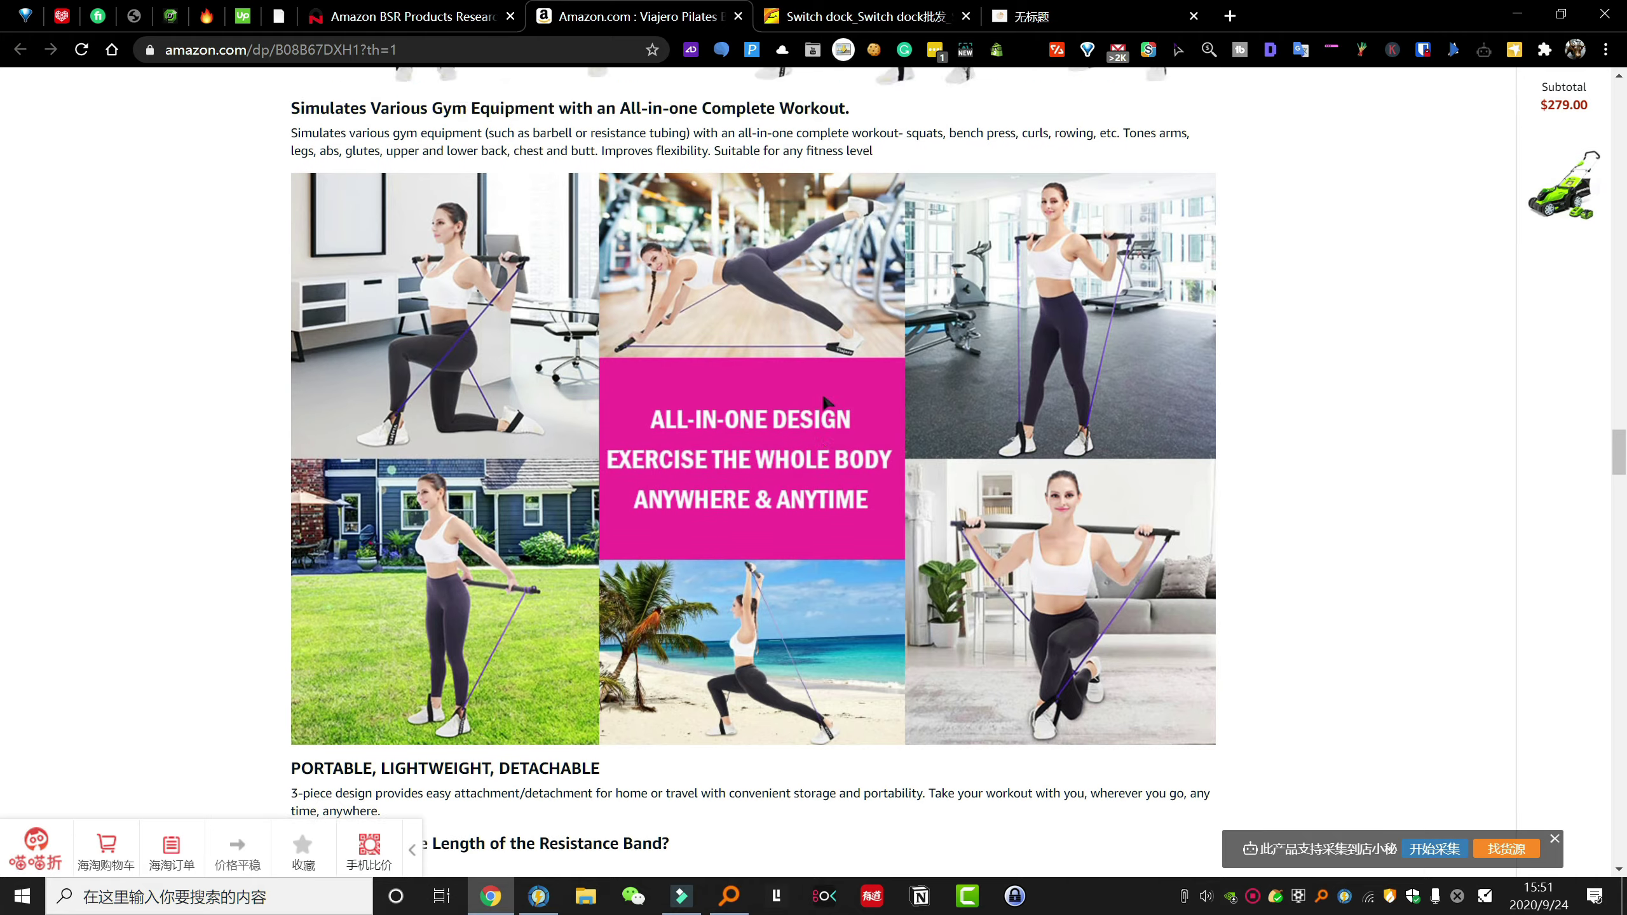
pyautogui.scroll(-15, 820, 391)
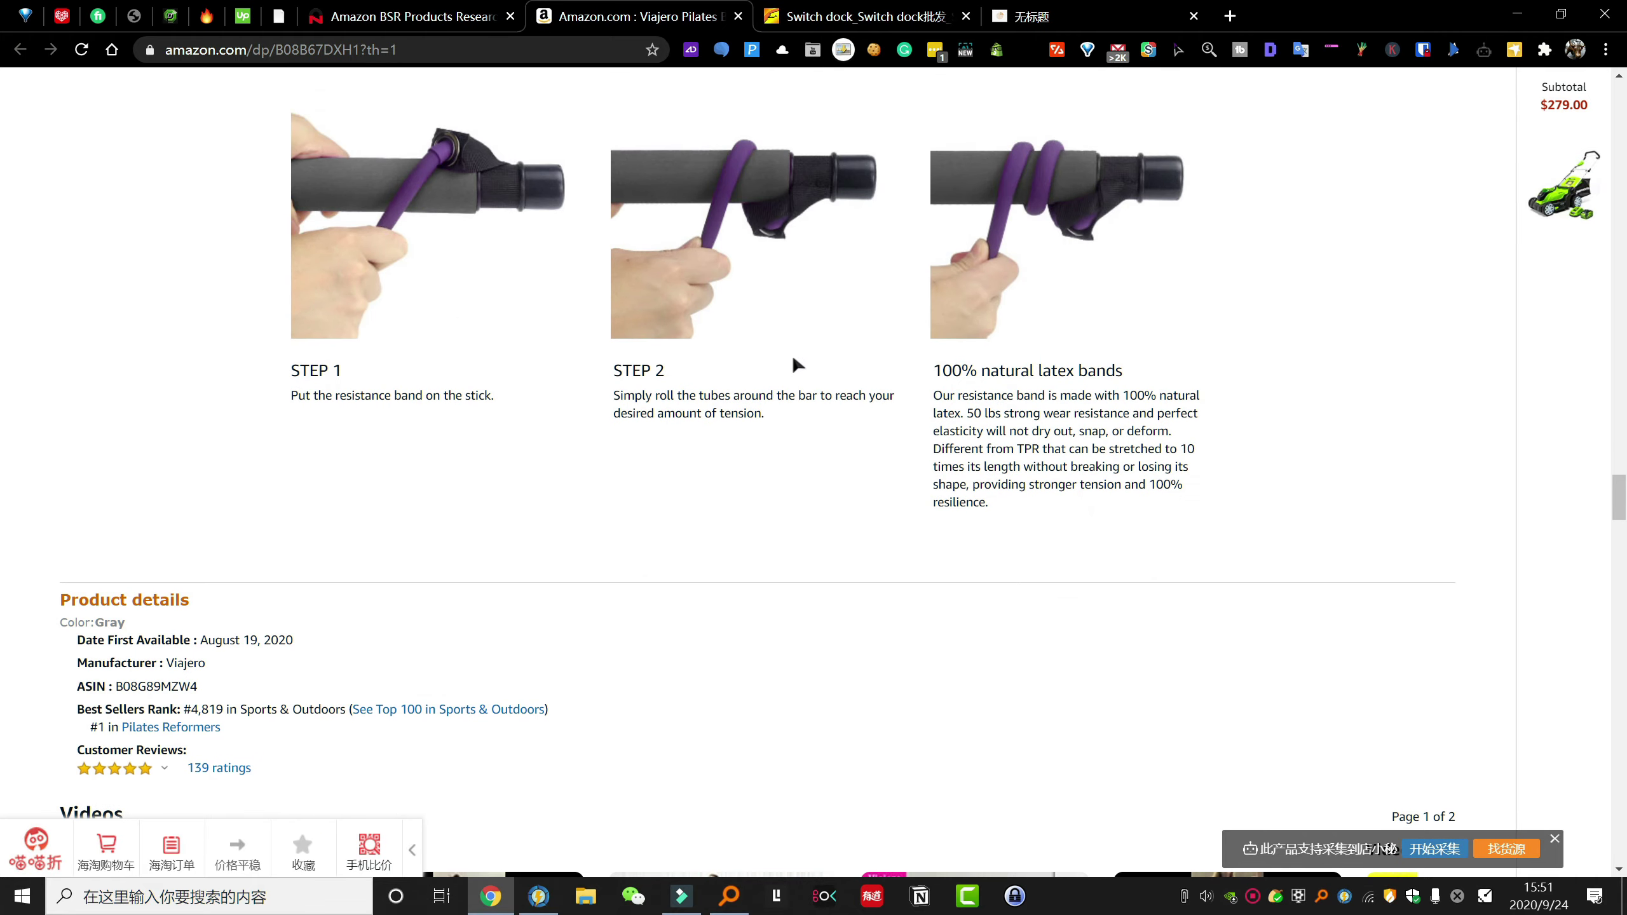
pyautogui.scroll(20, 793, 360)
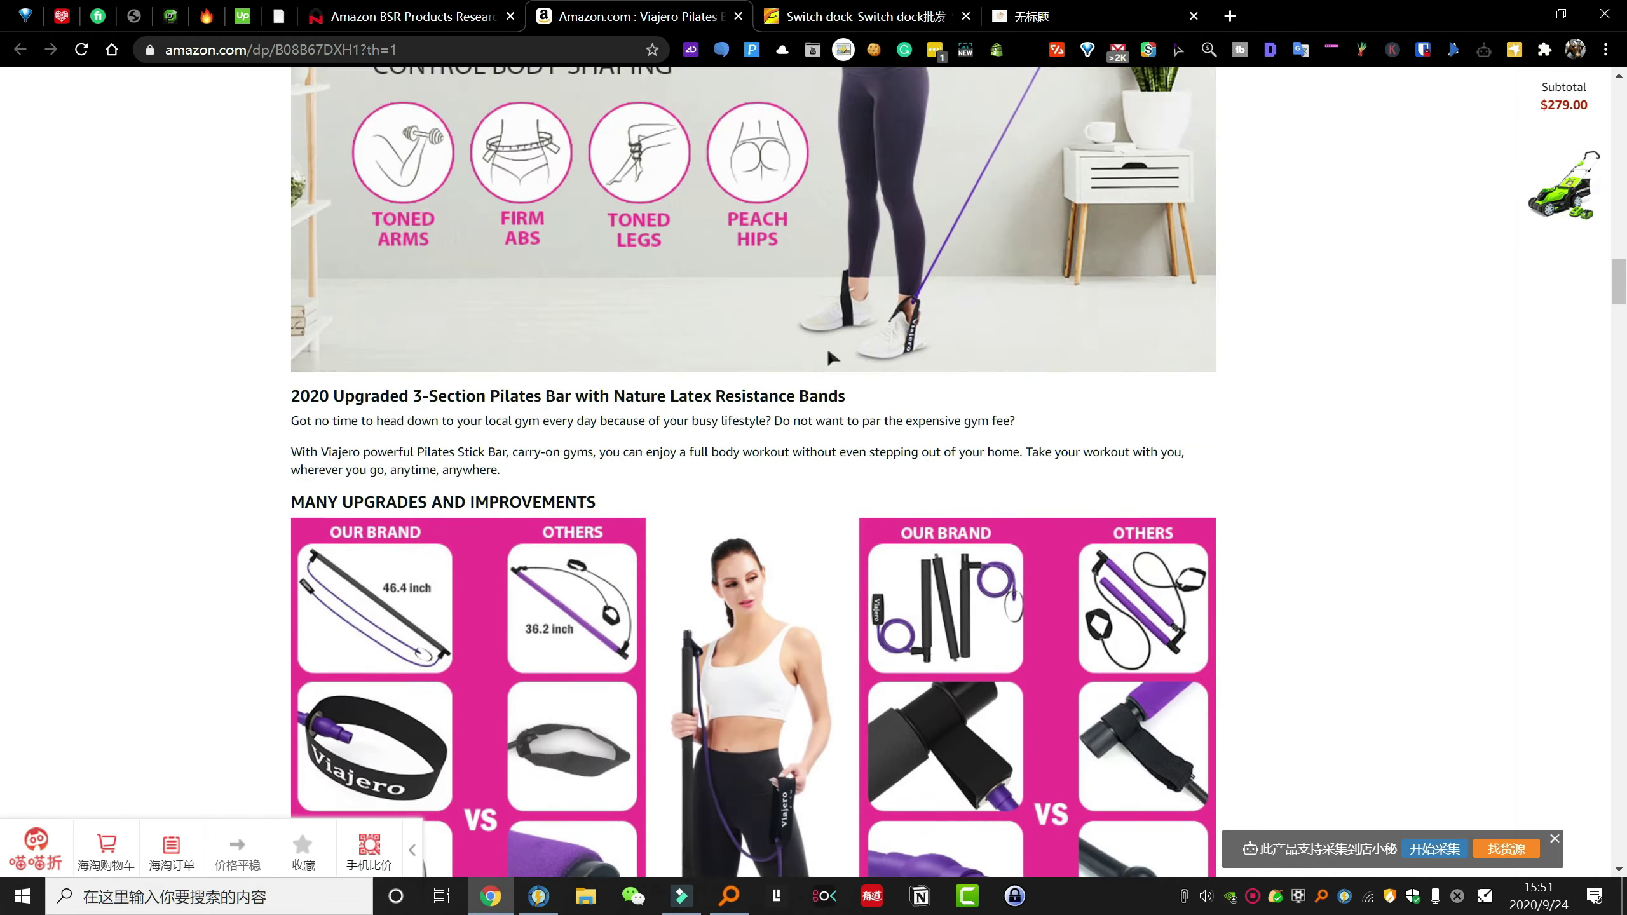
pyautogui.scroll(-15, 826, 348)
pyautogui.scroll(5, 826, 348)
pyautogui.scroll(-5, 826, 349)
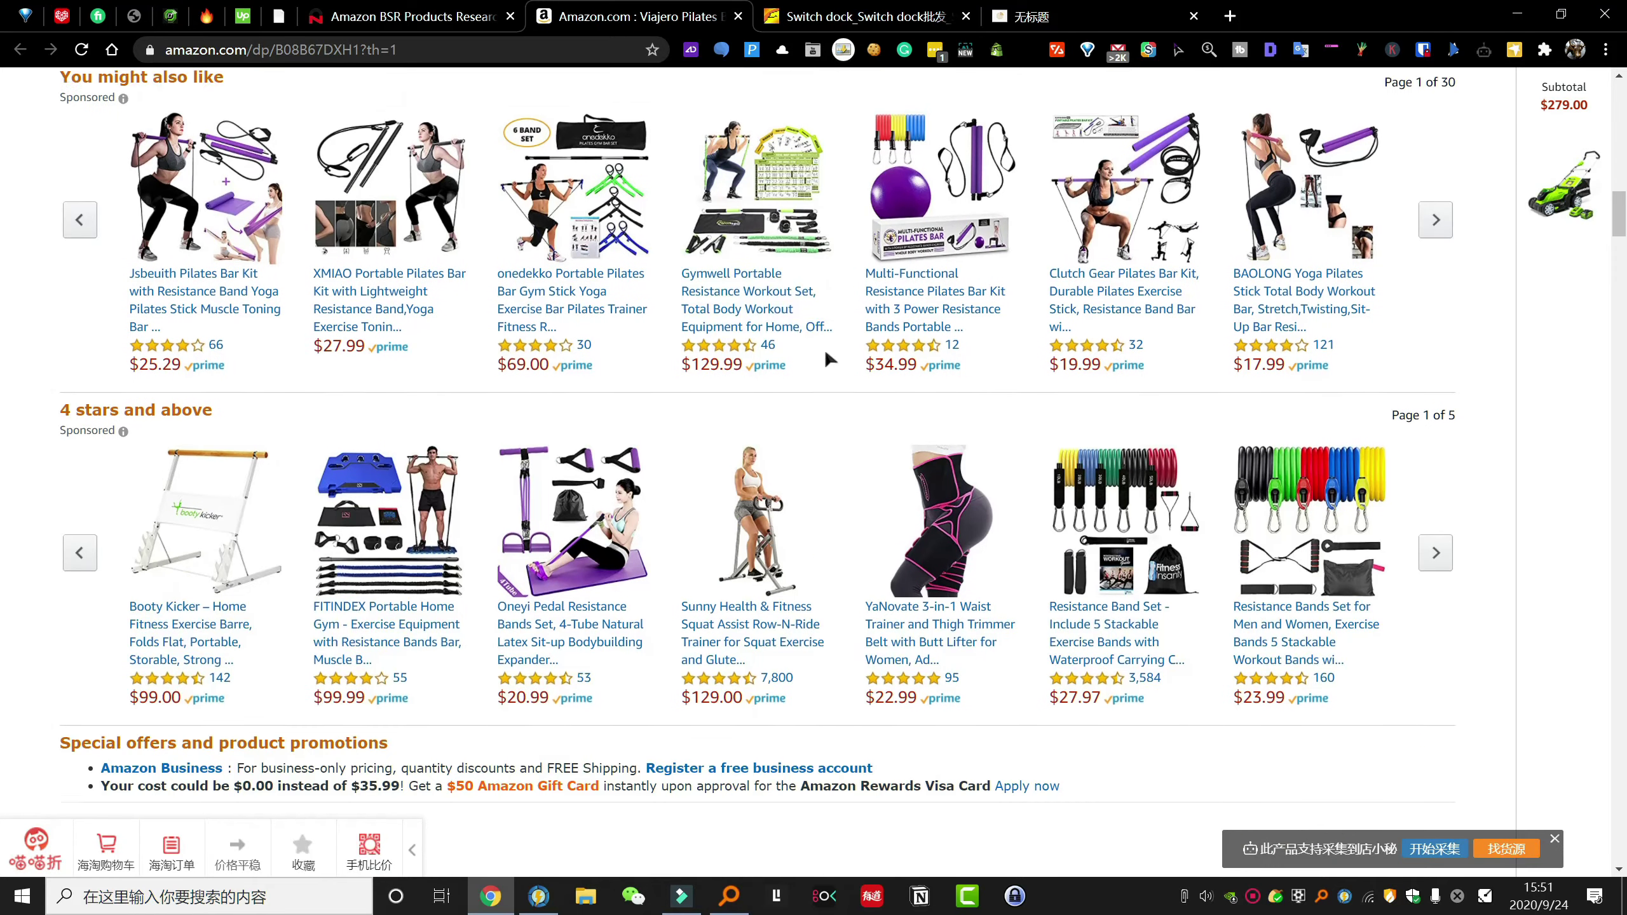
# - Compare the kit's title, price and feature bullets with its bundle, frequently bought items and the sponsored similar products
pyautogui.scroll(3, 824, 354)
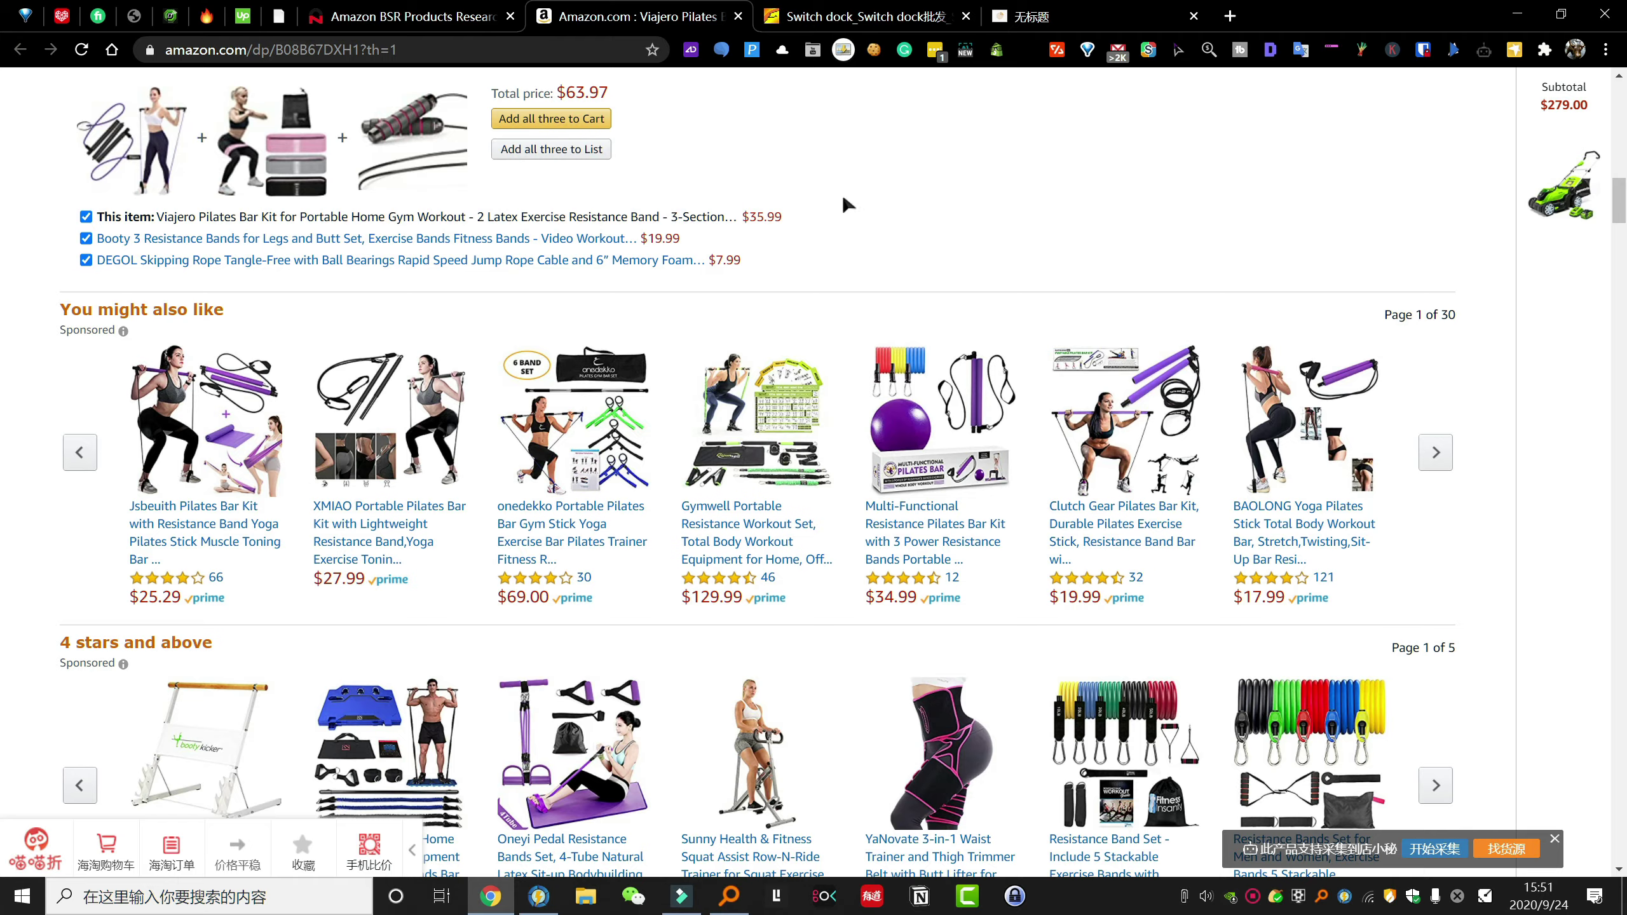
pyautogui.scroll(15, 841, 194)
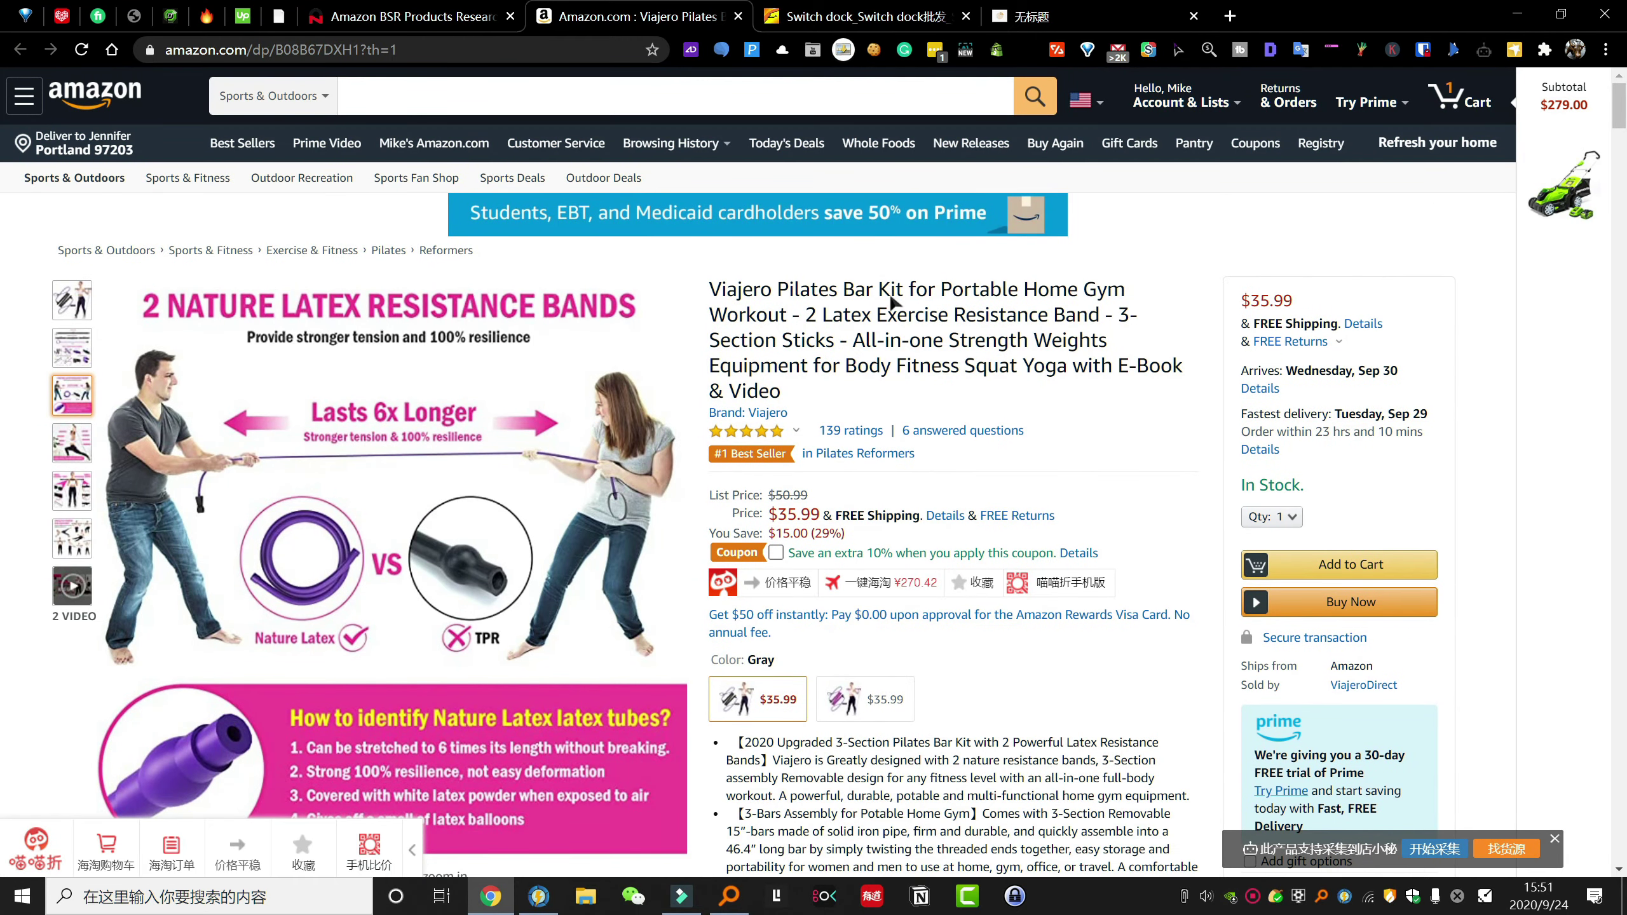
pyautogui.scroll(-4, 884, 300)
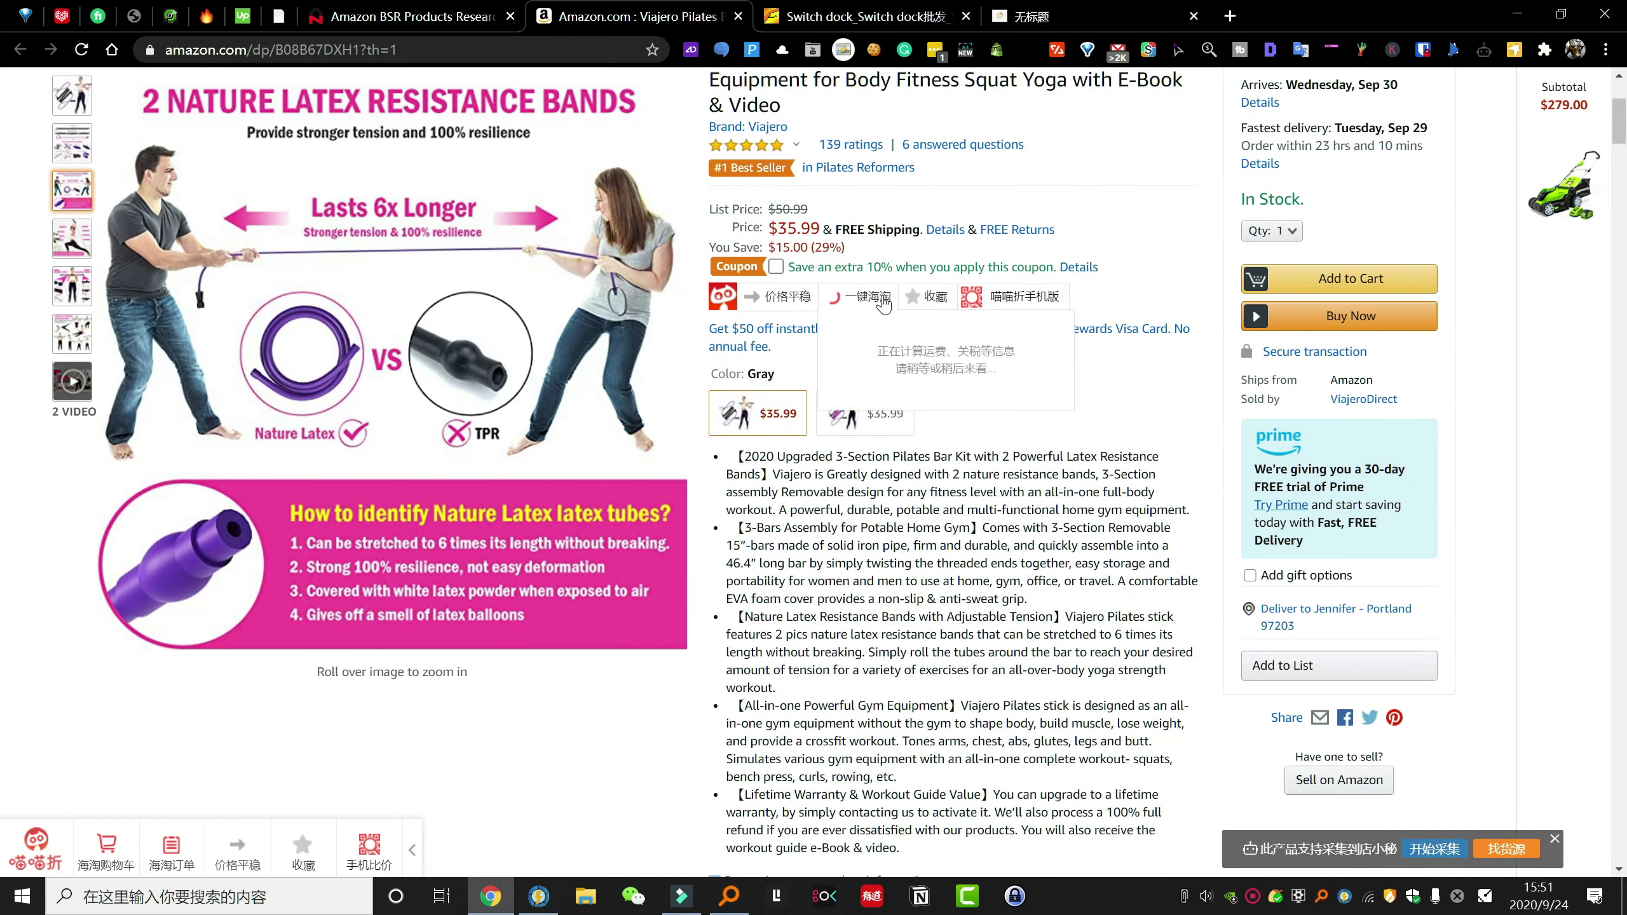
pyautogui.scroll(-12, 807, 256)
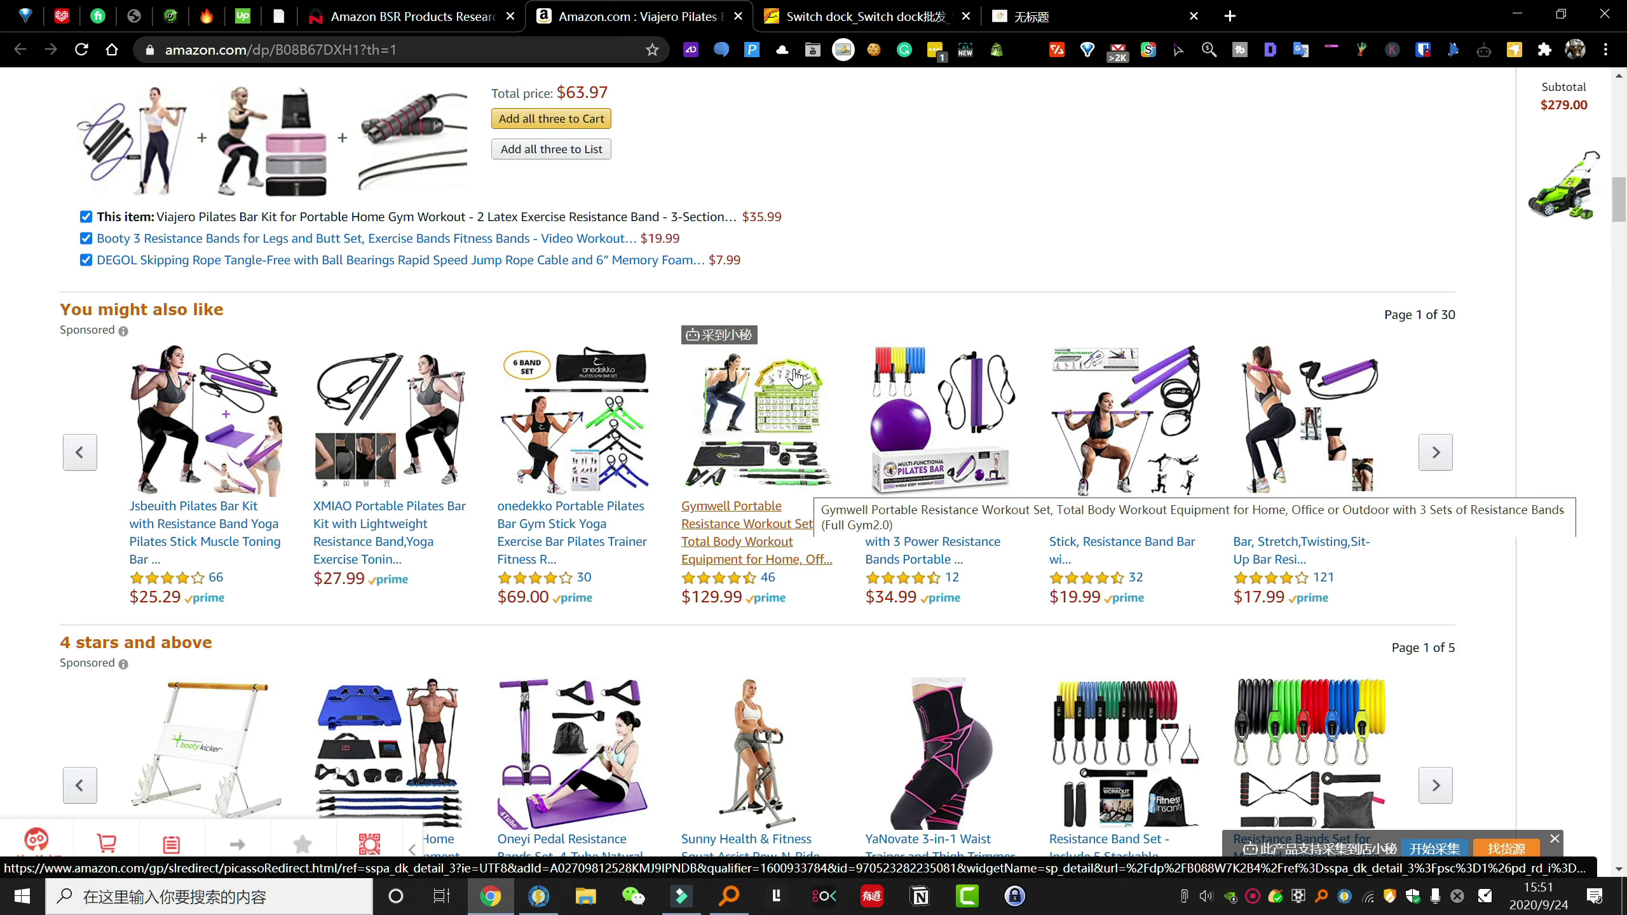
pyautogui.scroll(10, 657, 504)
pyautogui.scroll(7, 664, 504)
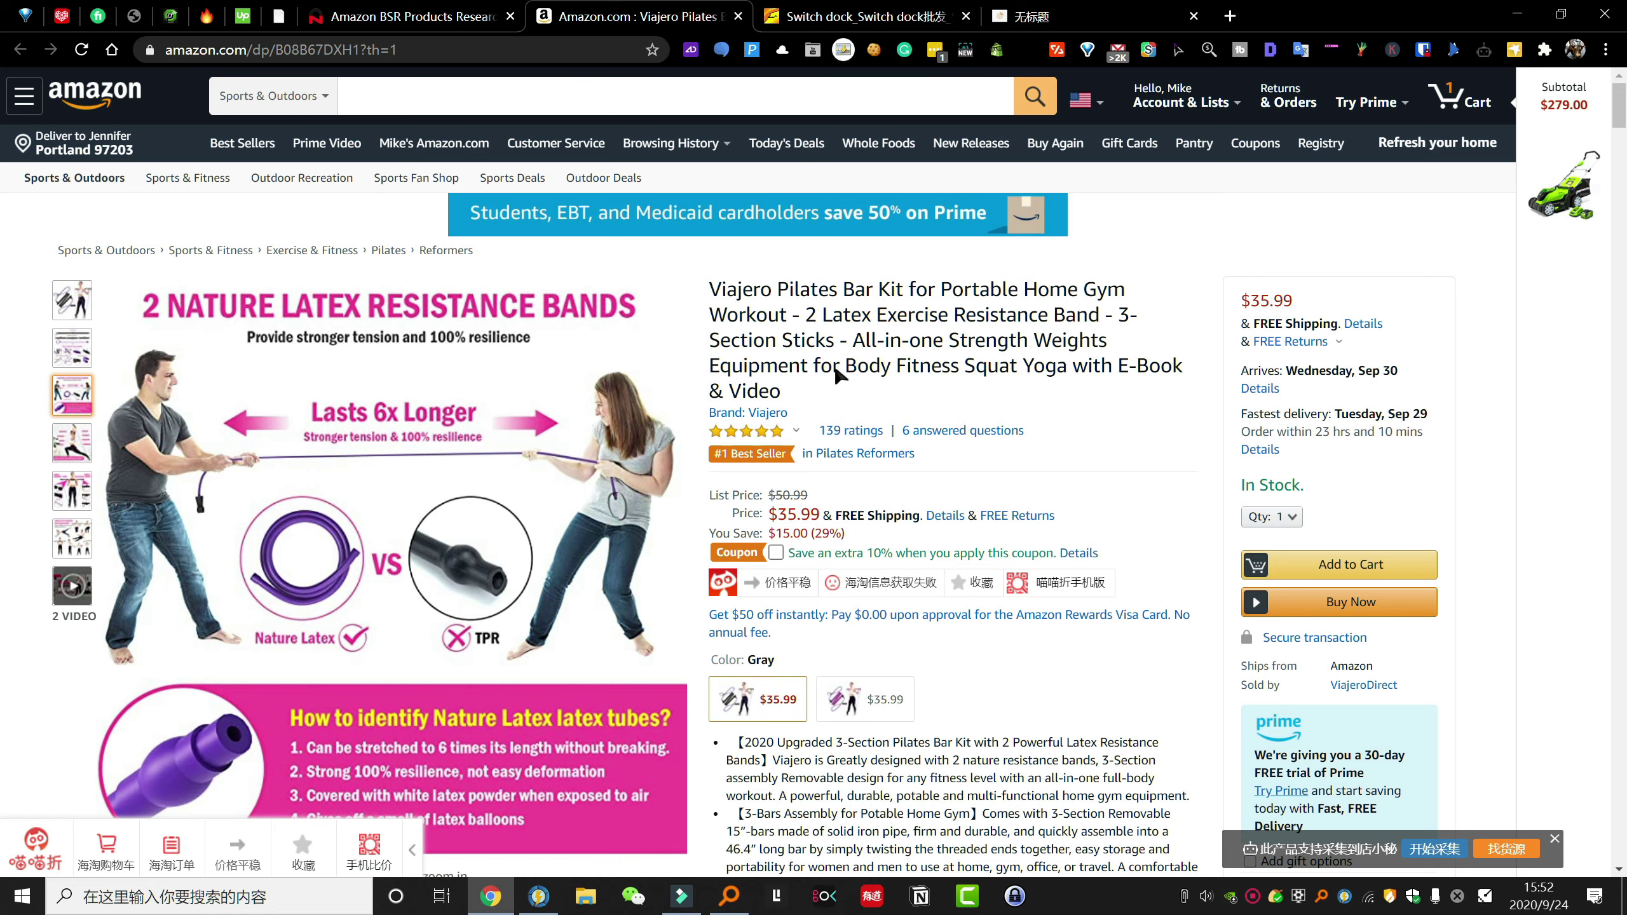
pyautogui.scroll(-8, 615, 480)
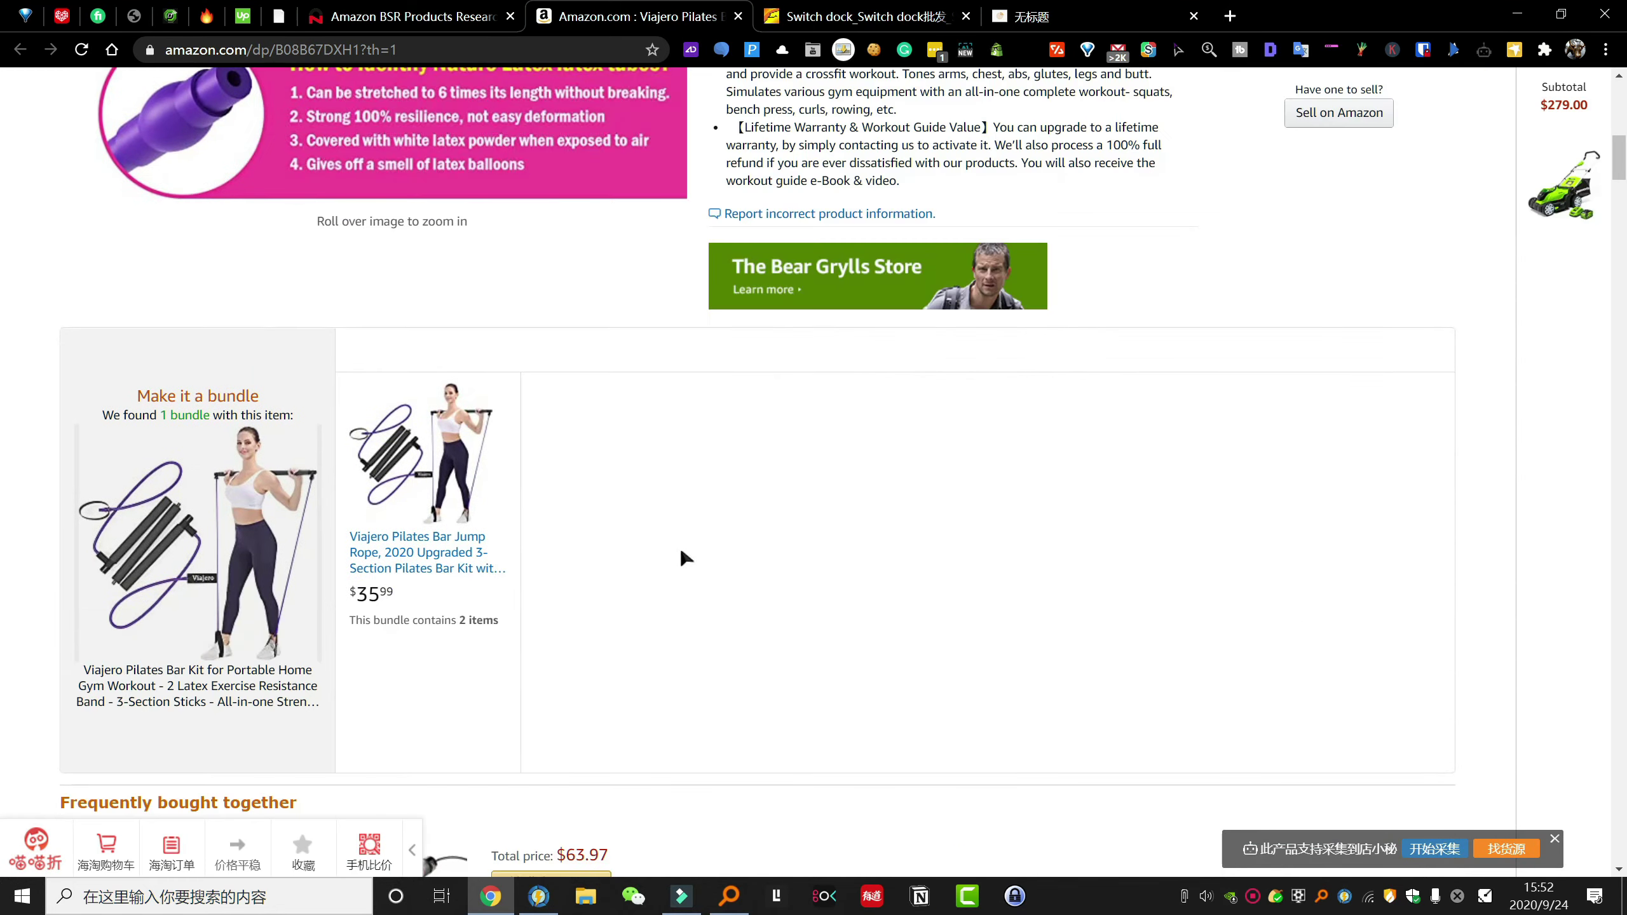
pyautogui.scroll(3, 626, 529)
pyautogui.scroll(2, 893, 288)
pyautogui.scroll(-3, 893, 288)
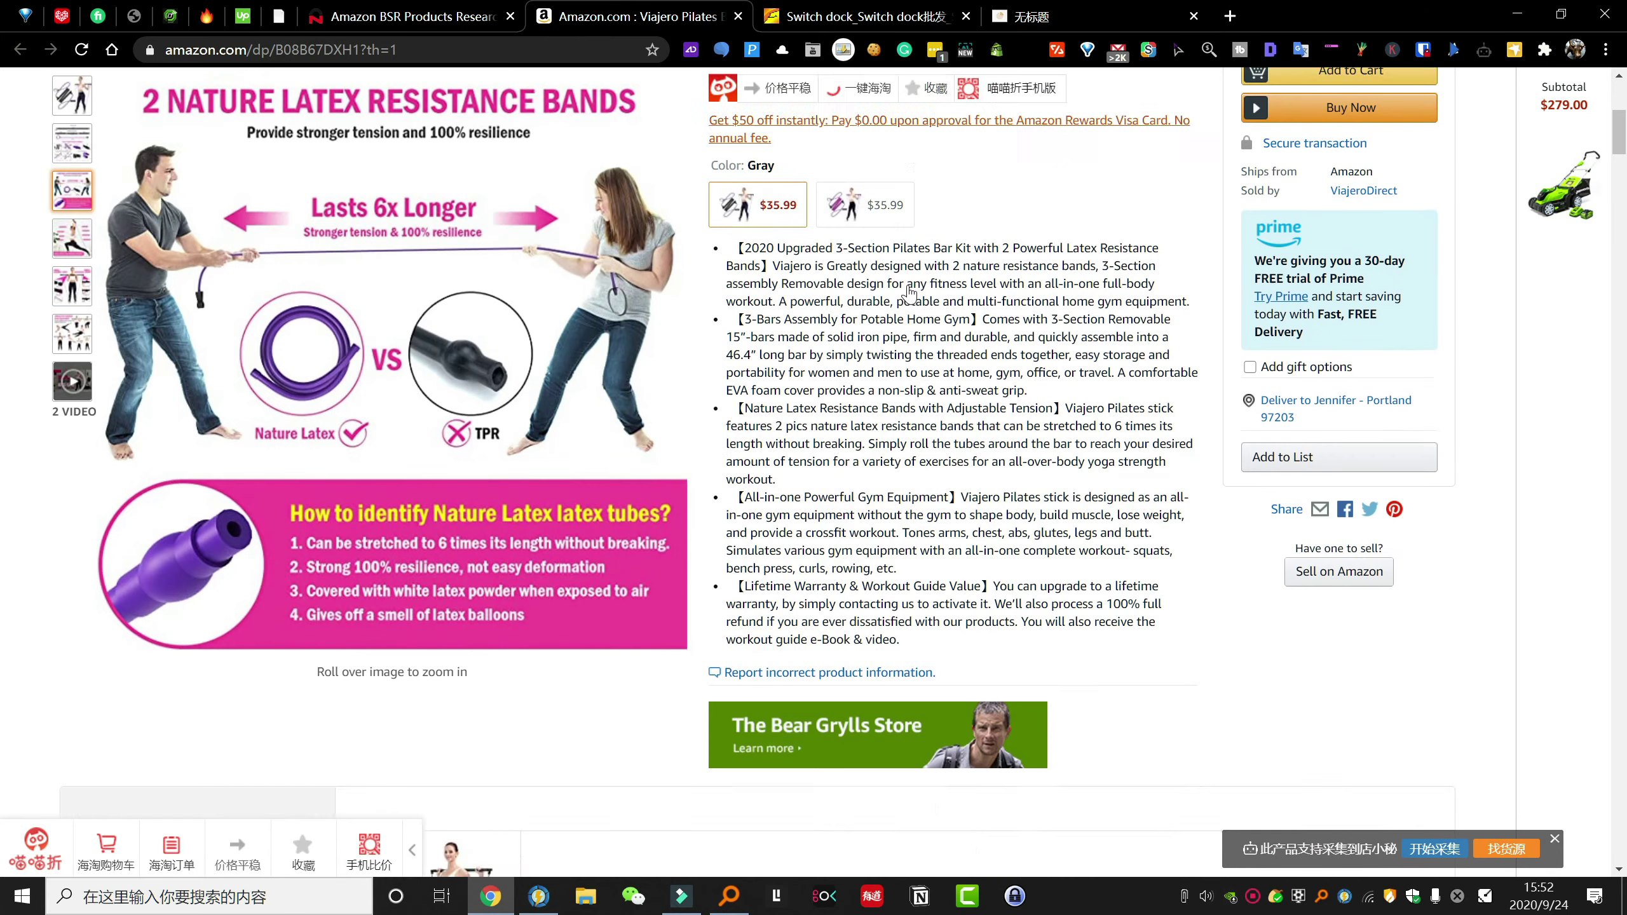
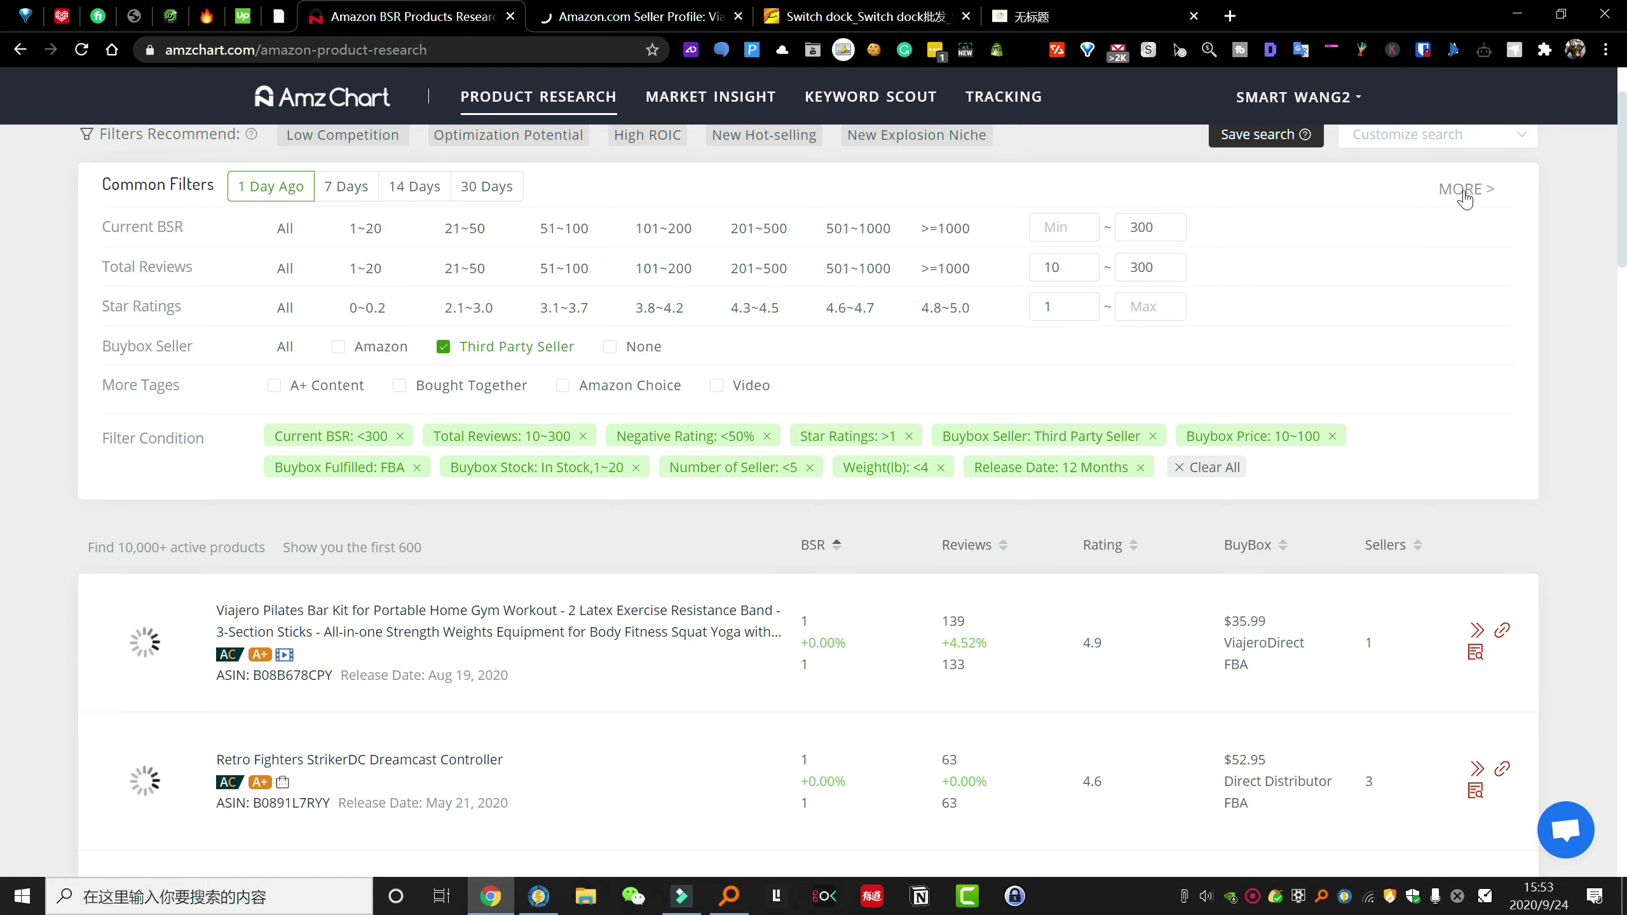
# - In AmzChart's full filter settings, set the Number of Seller maximum to 2 and the Number of Q&A minimum to 3
pyautogui.click(1465, 193)
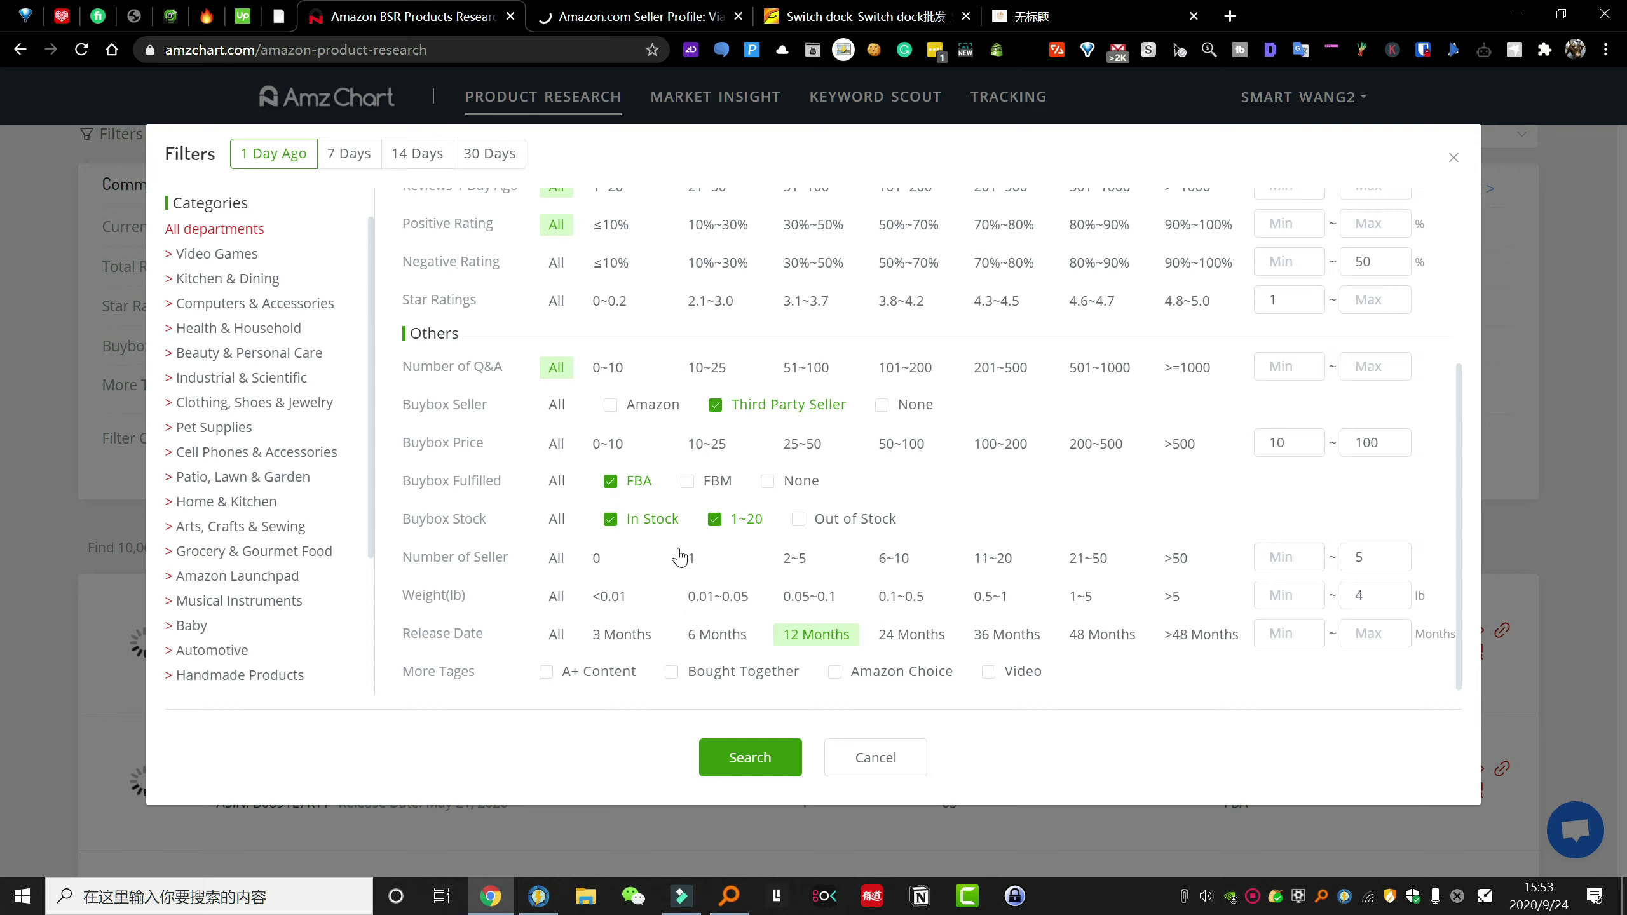
pyautogui.click(1375, 555)
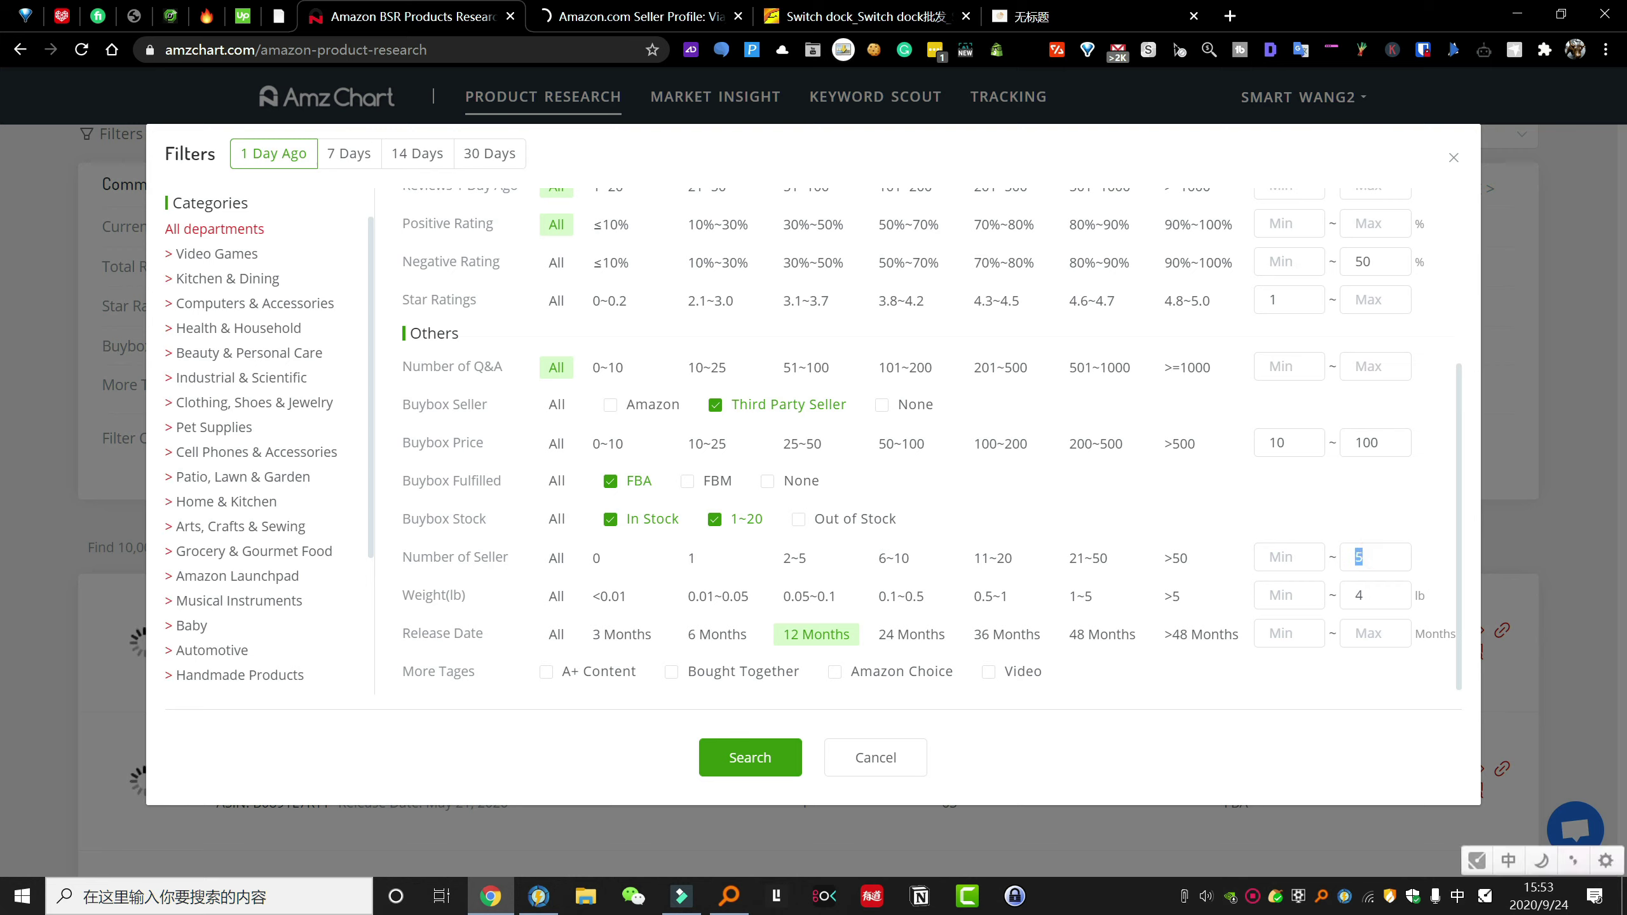
pyautogui.scroll(3, 1191, 475)
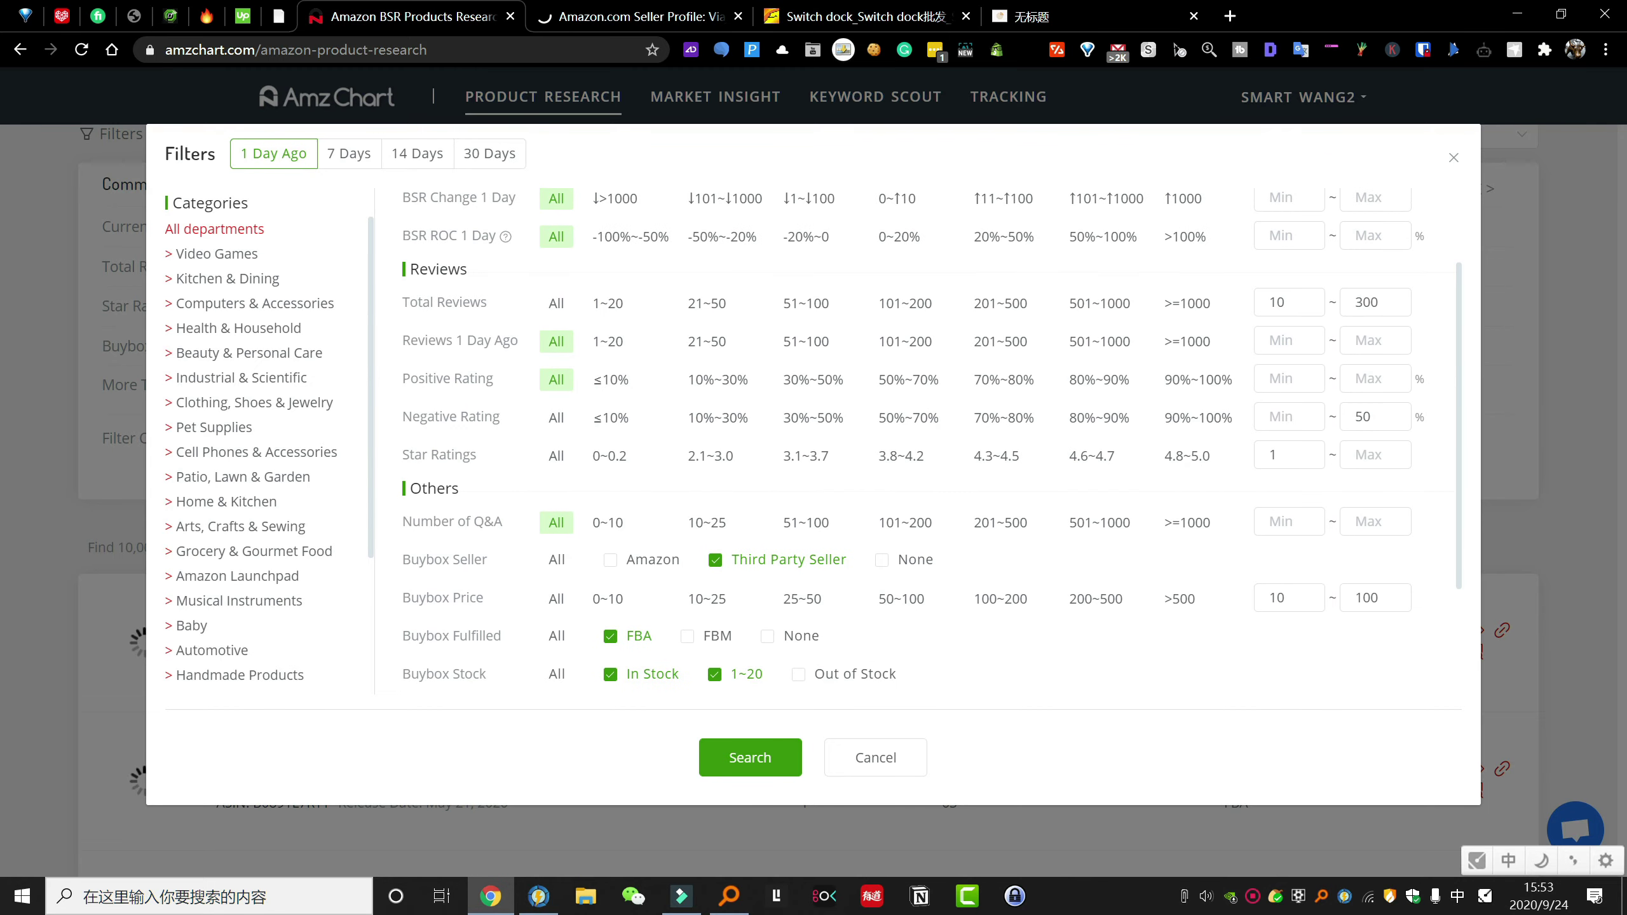
pyautogui.click(1268, 521)
# - Set the Star Ratings minimum to 3.5
pyautogui.scroll(2, 1297, 513)
pyautogui.doubleClick(1282, 570)
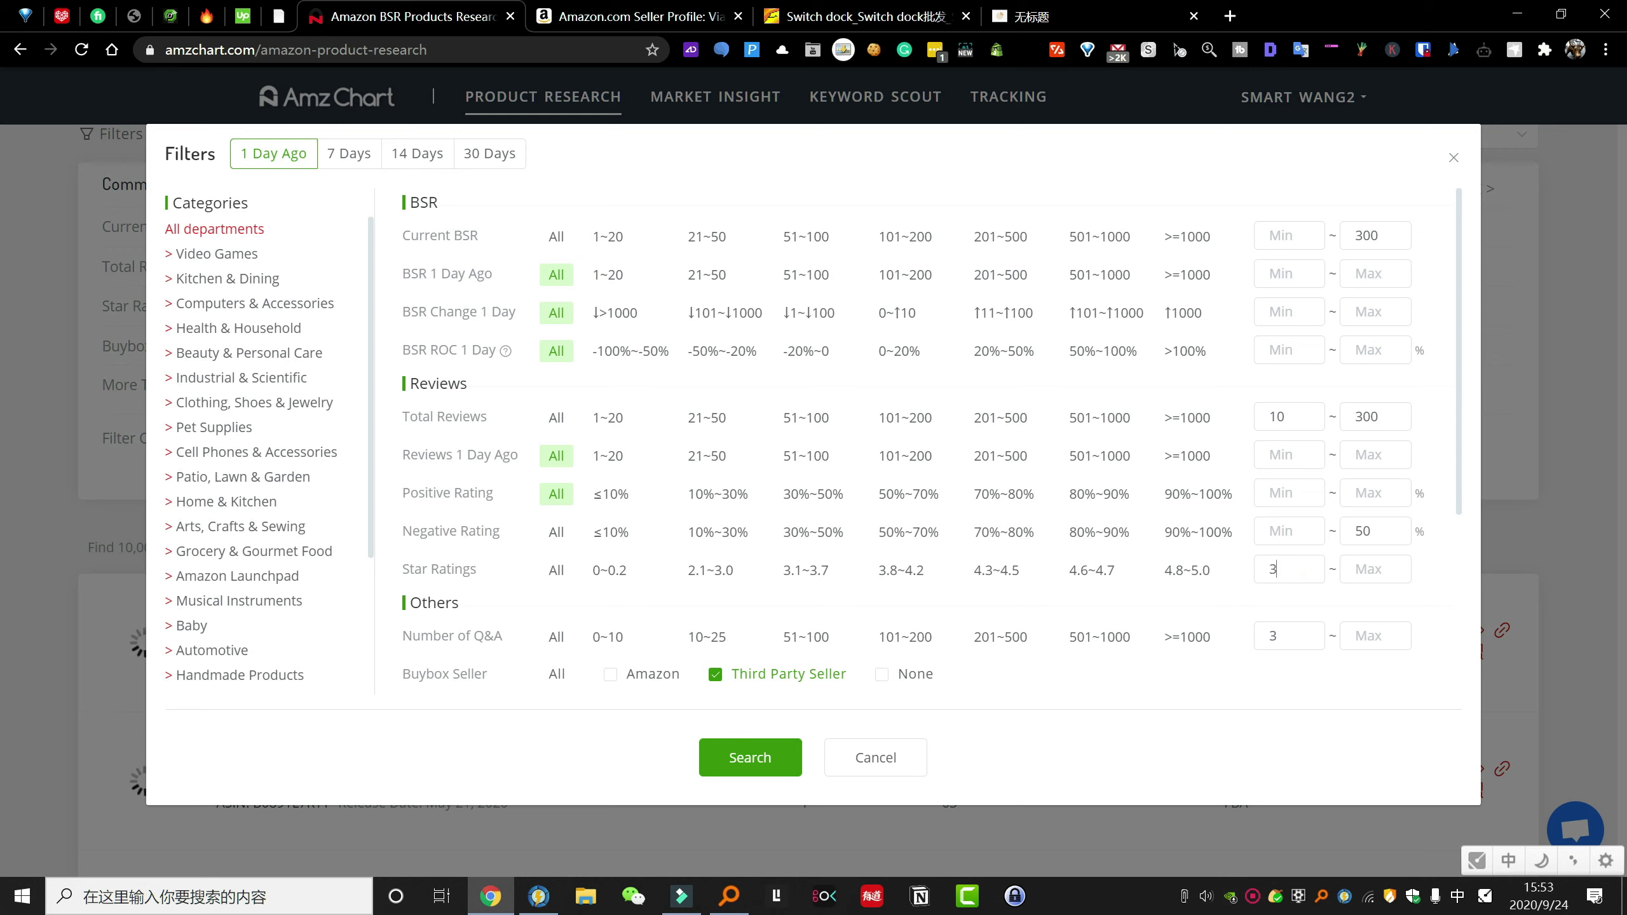
pyautogui.write('3')
pyautogui.click(1276, 569)
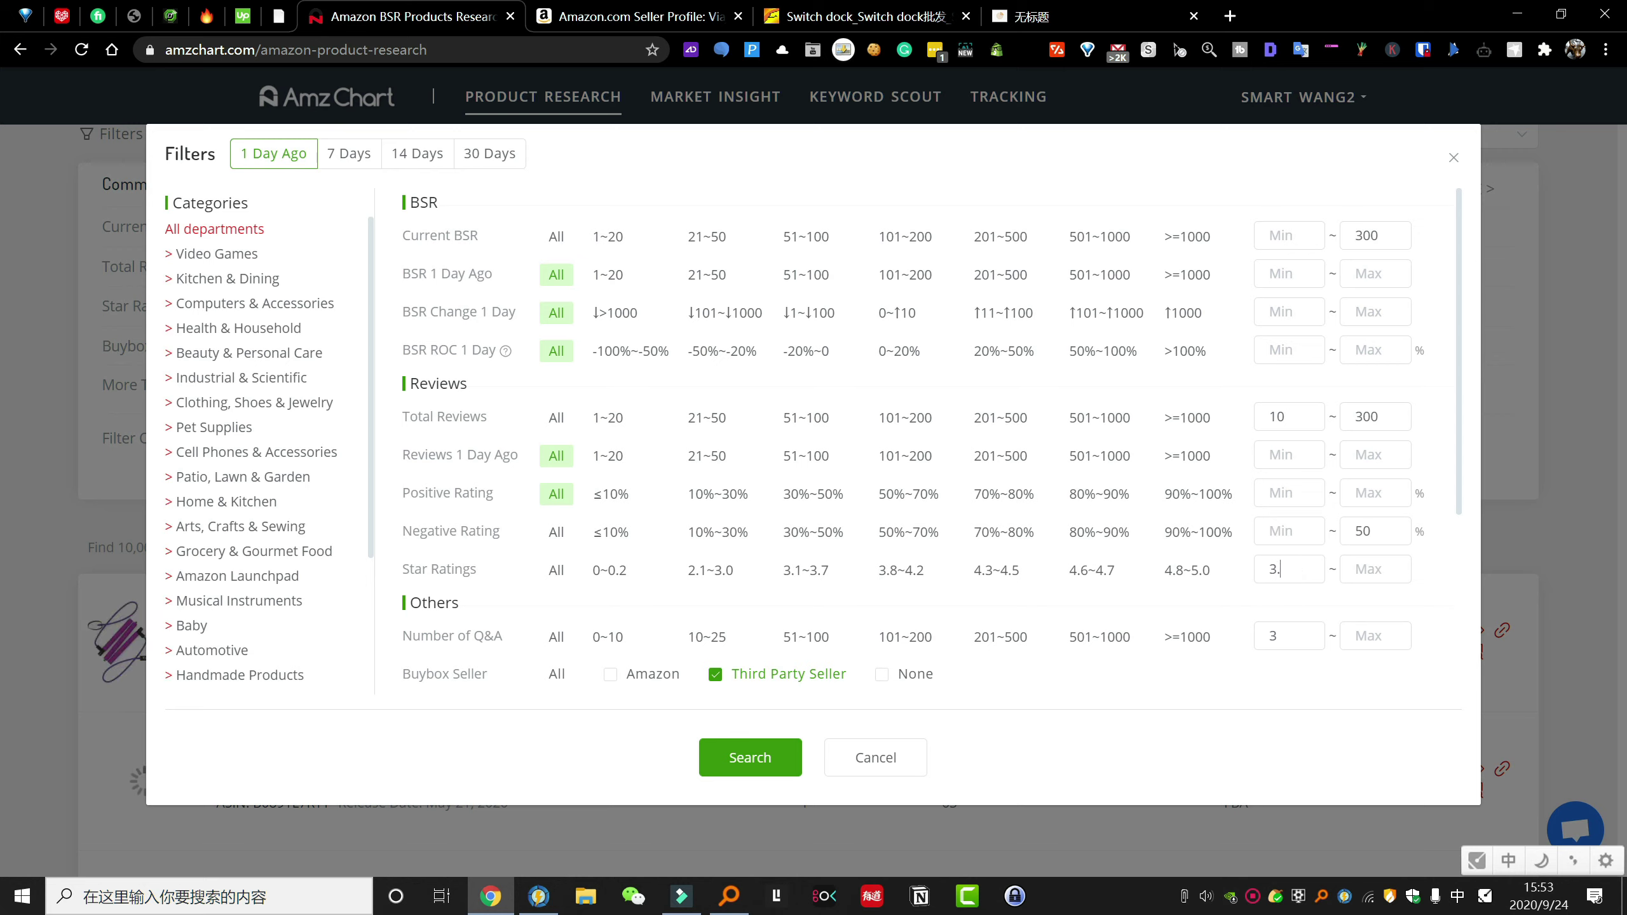
pyautogui.write('.5')
pyautogui.press('Return')
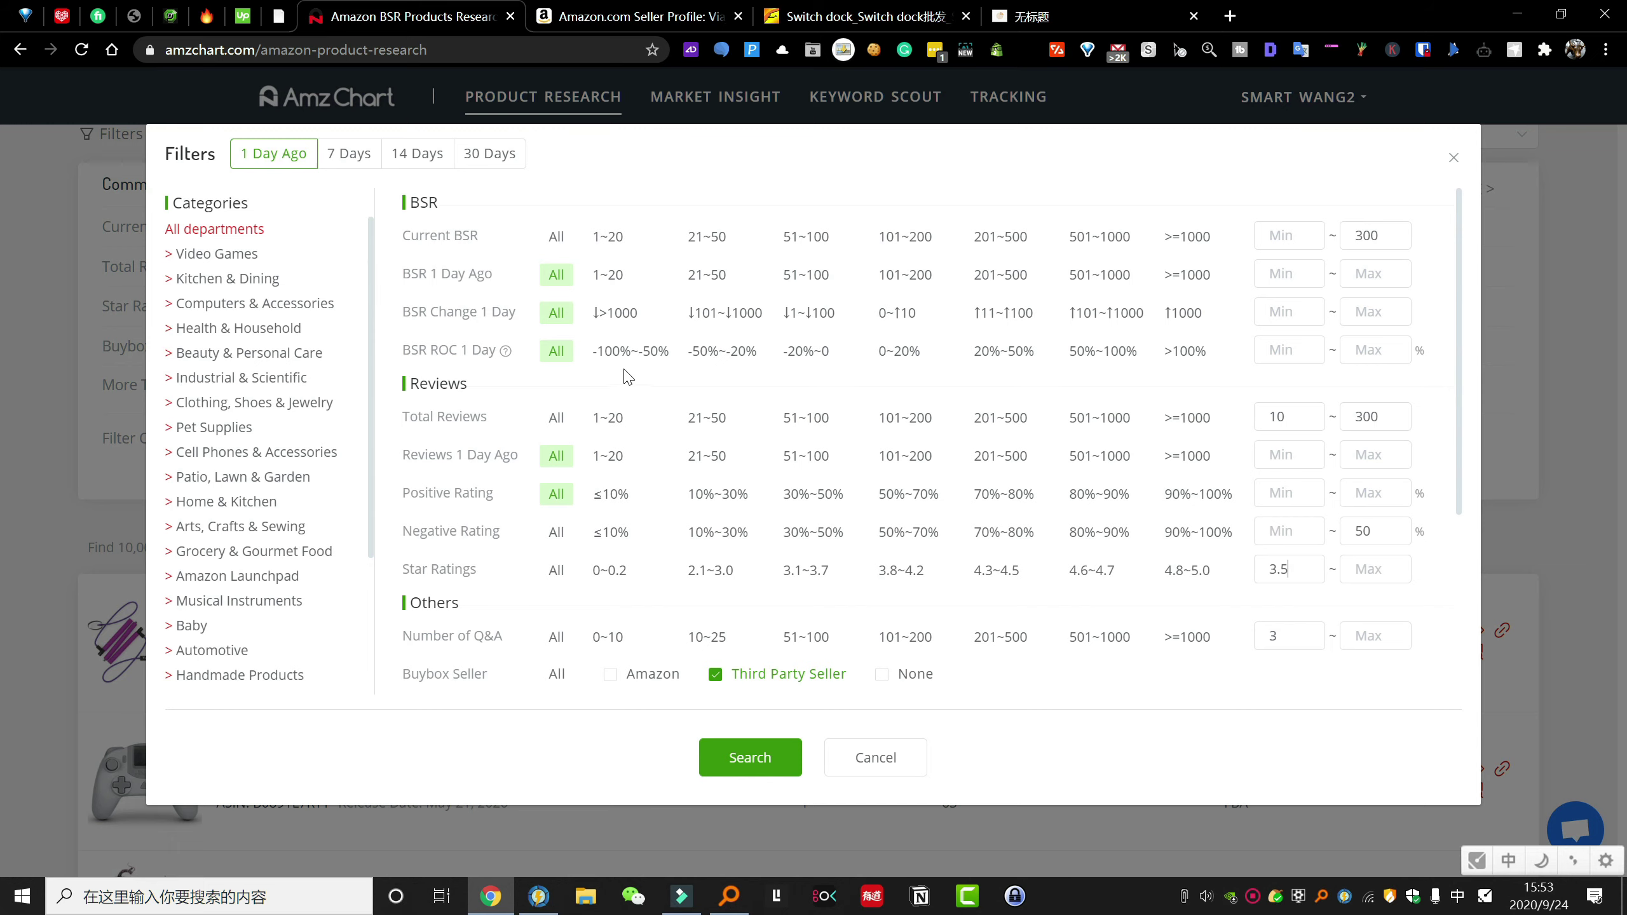
# - Limit the Release Date filter to 6 Months and run the product search again
pyautogui.scroll(-4, 666, 362)
pyautogui.click(723, 635)
pyautogui.click(749, 757)
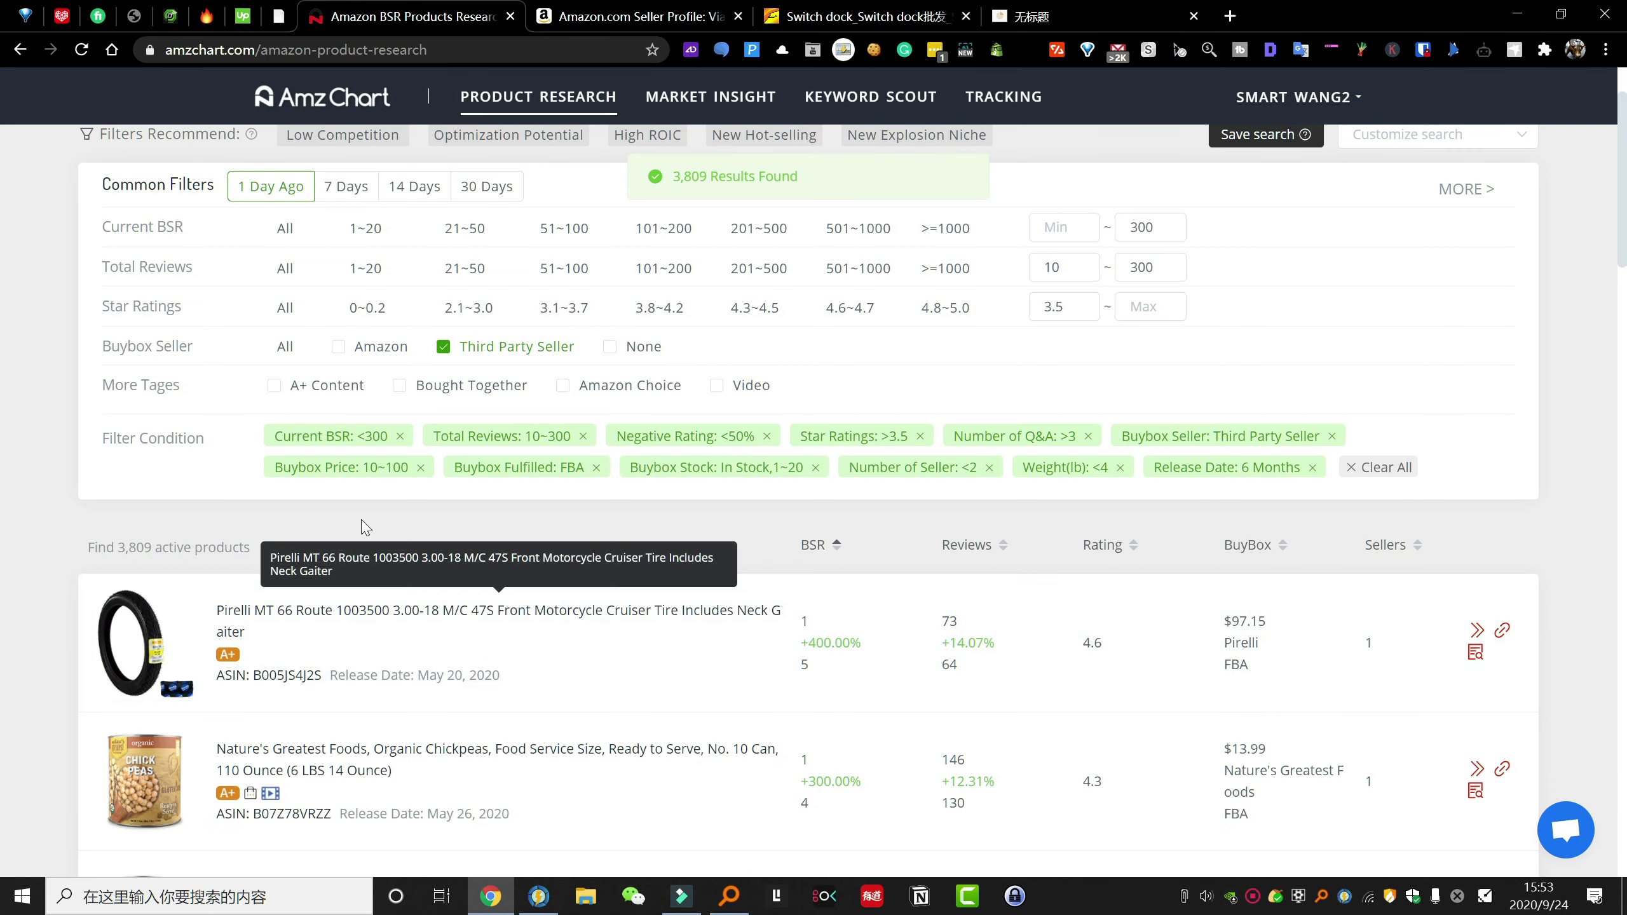
# - Look through the applied filter conditions and refreshed AmzChart results, and switch to the ViajeroDirect seller profile on Amazon
pyautogui.scroll(-2, 140, 516)
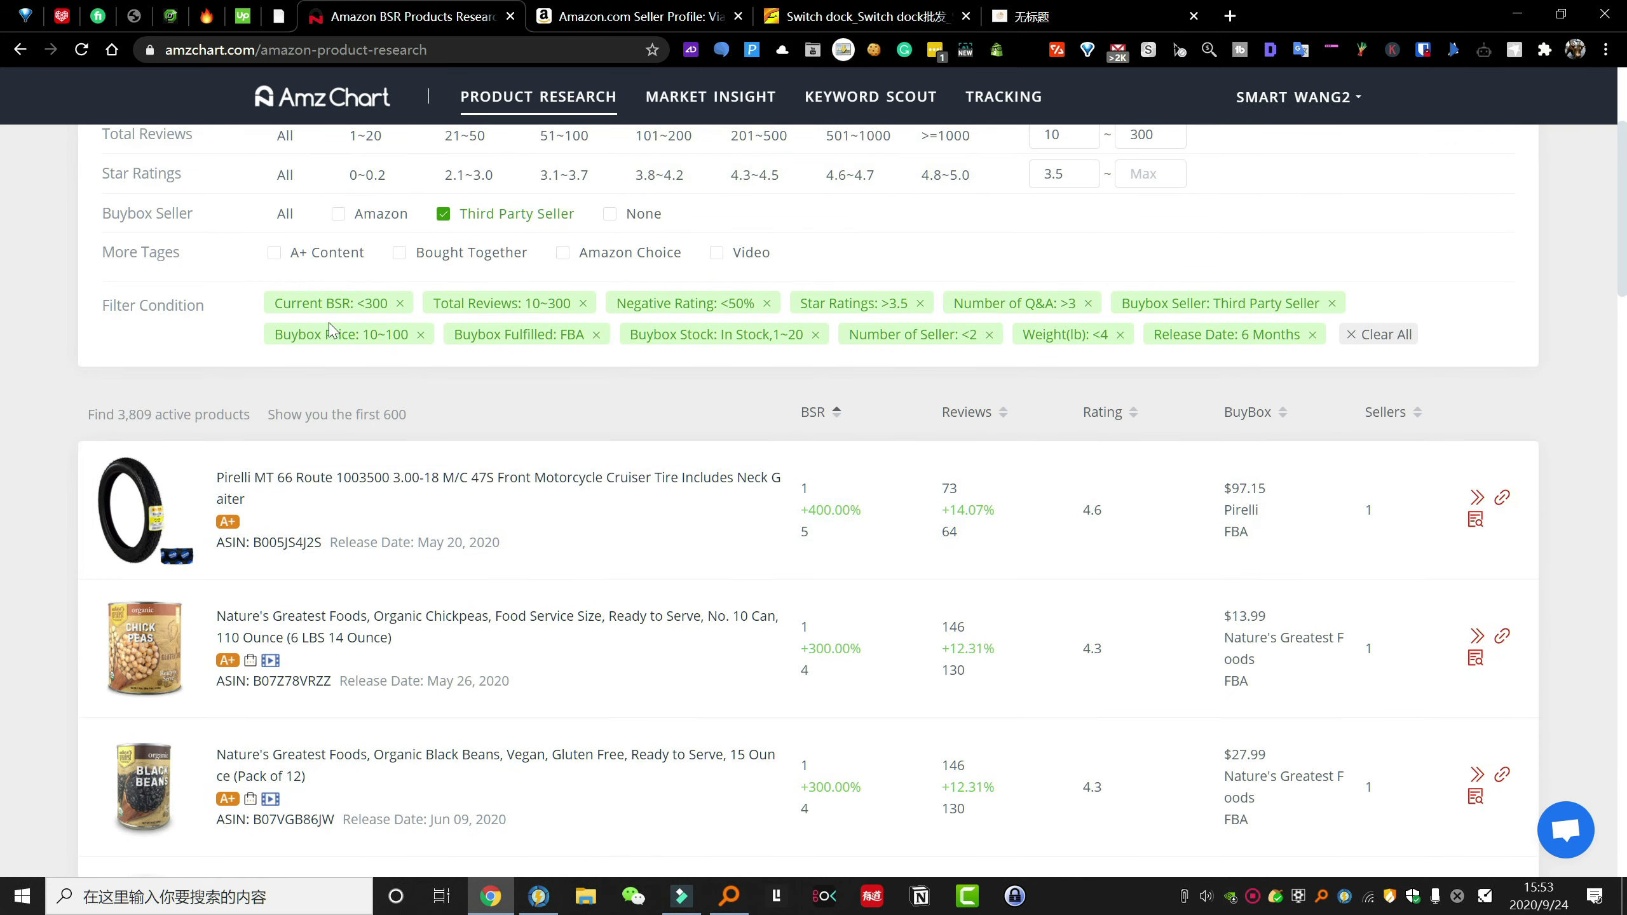
pyautogui.scroll(4, 420, 410)
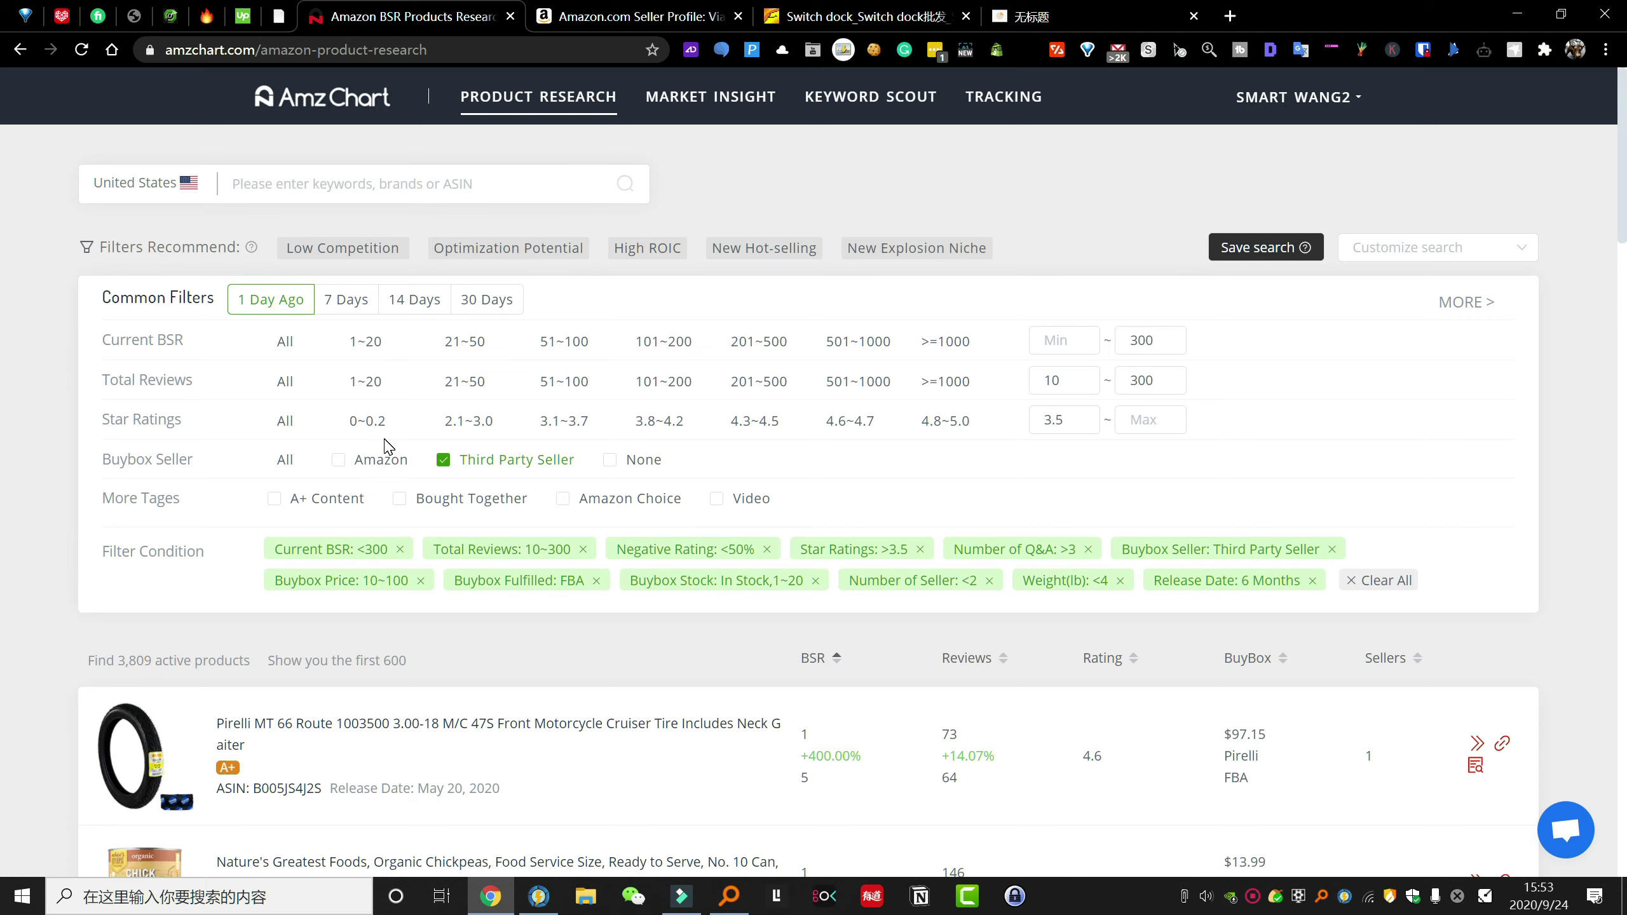
pyautogui.scroll(-20, 386, 446)
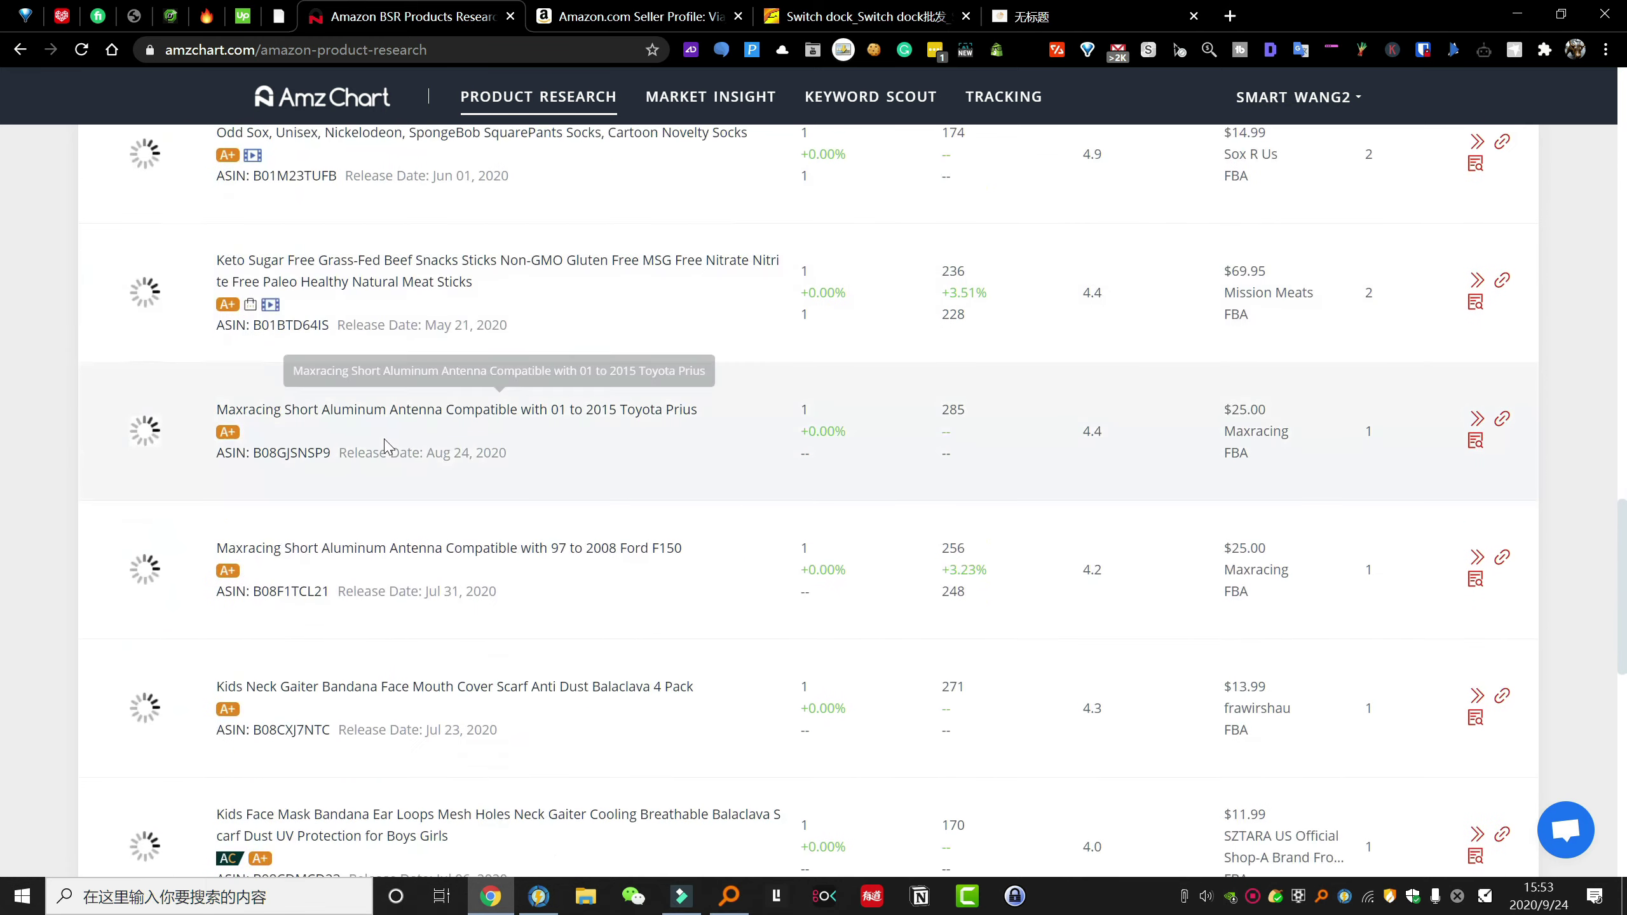
pyautogui.scroll(8, 69, 434)
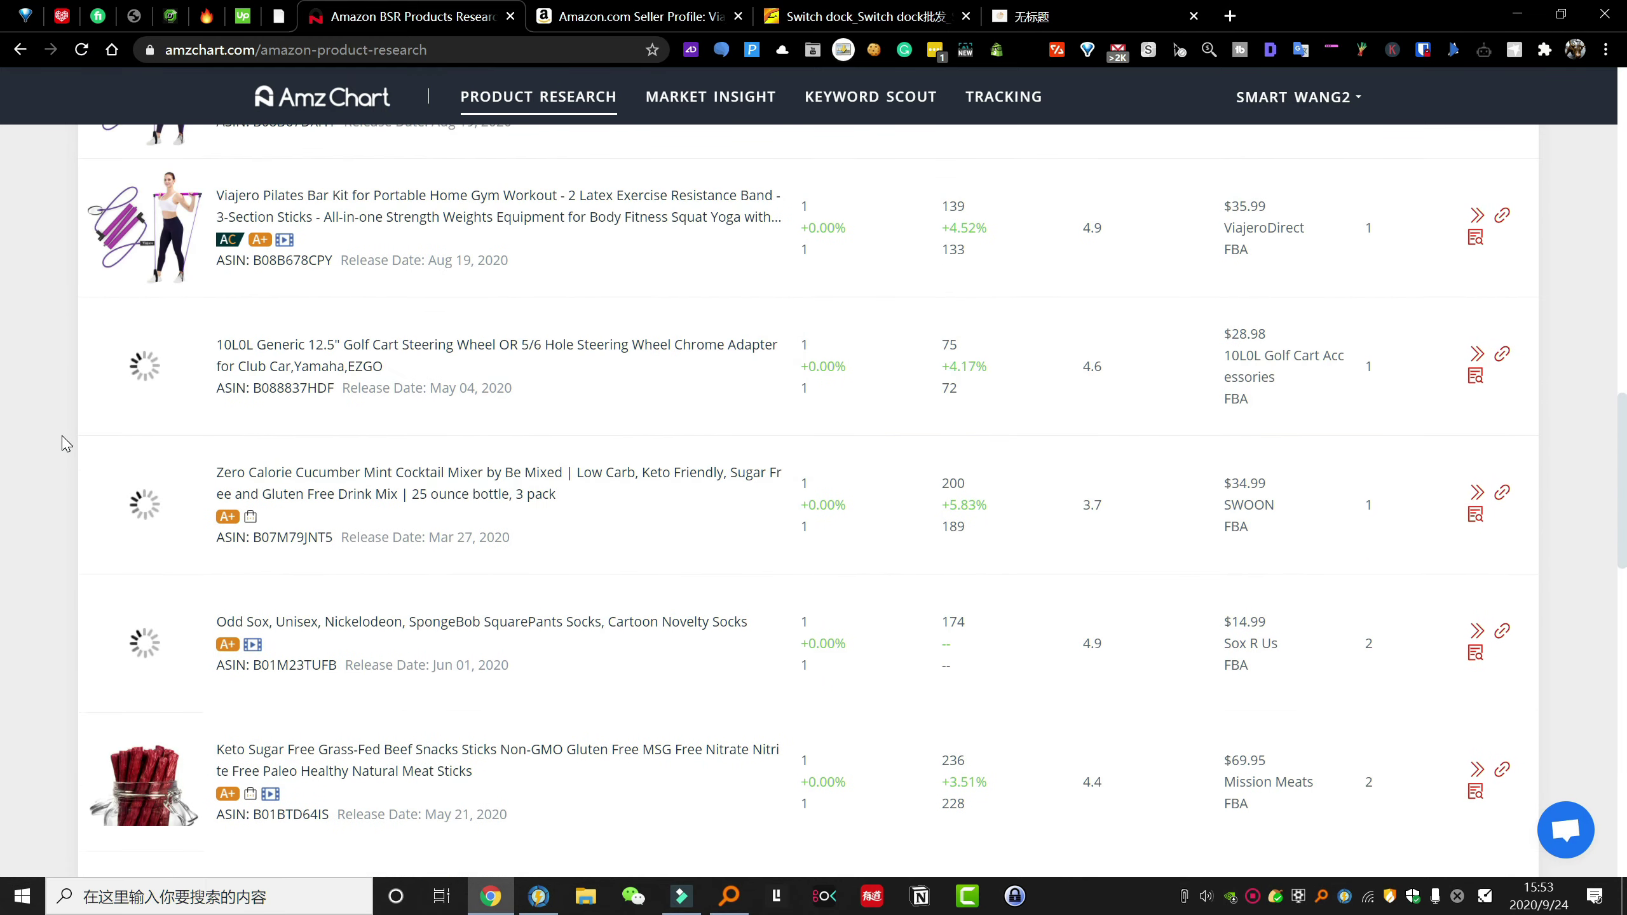
pyautogui.scroll(13, 64, 443)
pyautogui.scroll(-14, 64, 442)
pyautogui.scroll(-4, 64, 443)
pyautogui.click(662, 5)
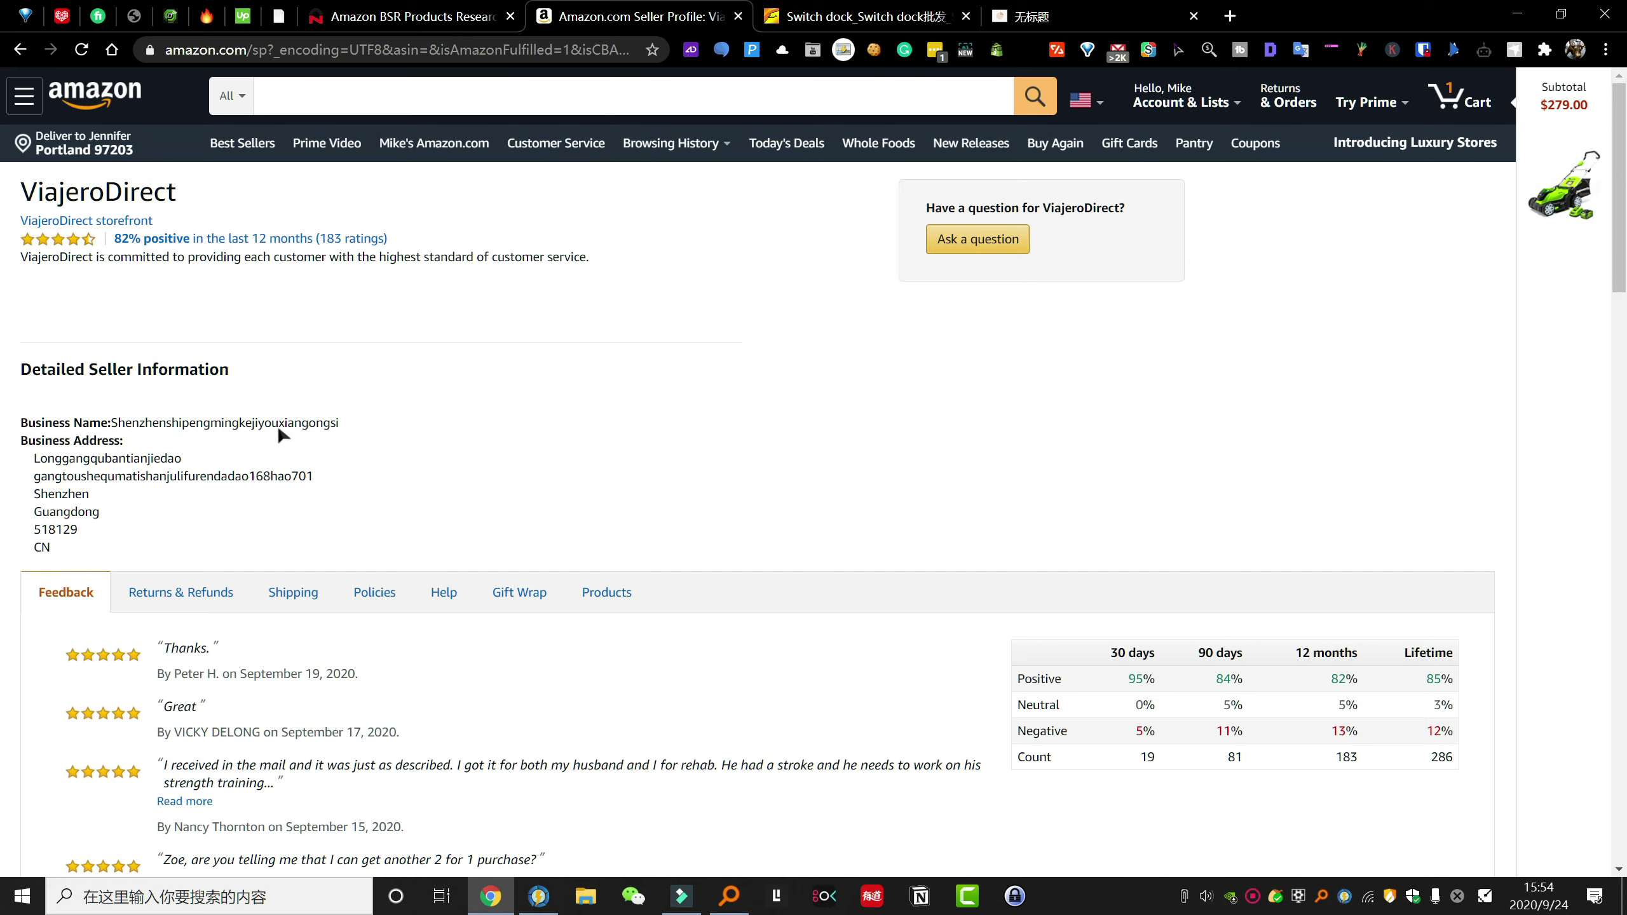
# - Examine ViajeroDirect's customer feedback table, comparing the rating counts for 30 days, 12 months and lifetime
pyautogui.scroll(-5, 92, 506)
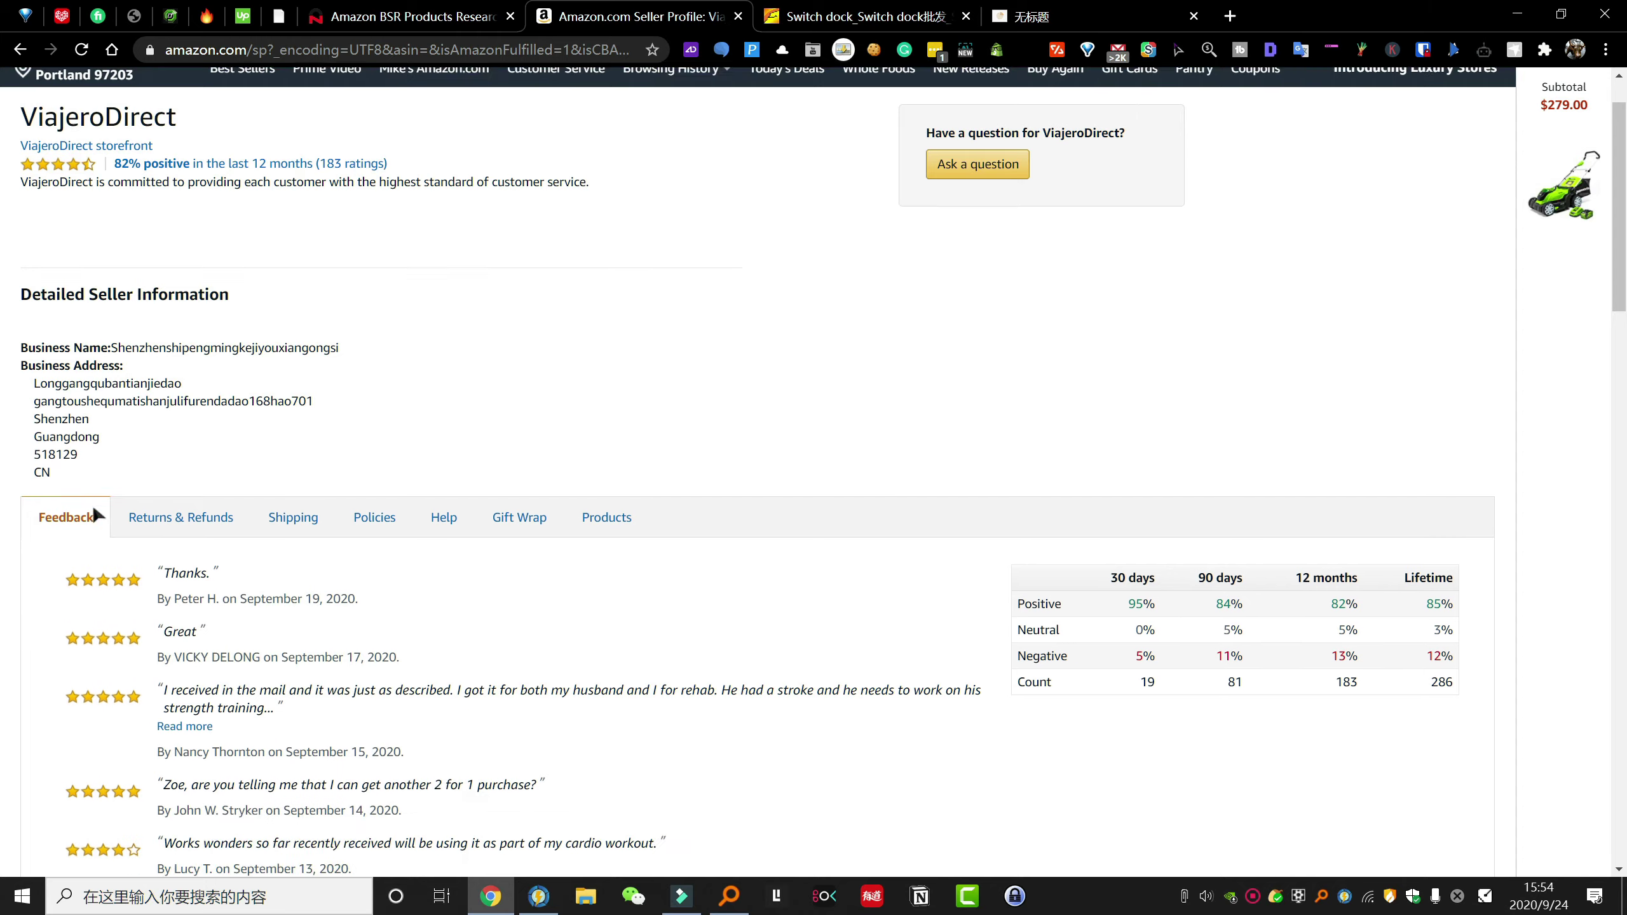
pyautogui.scroll(5, 93, 511)
pyautogui.scroll(-3, 96, 513)
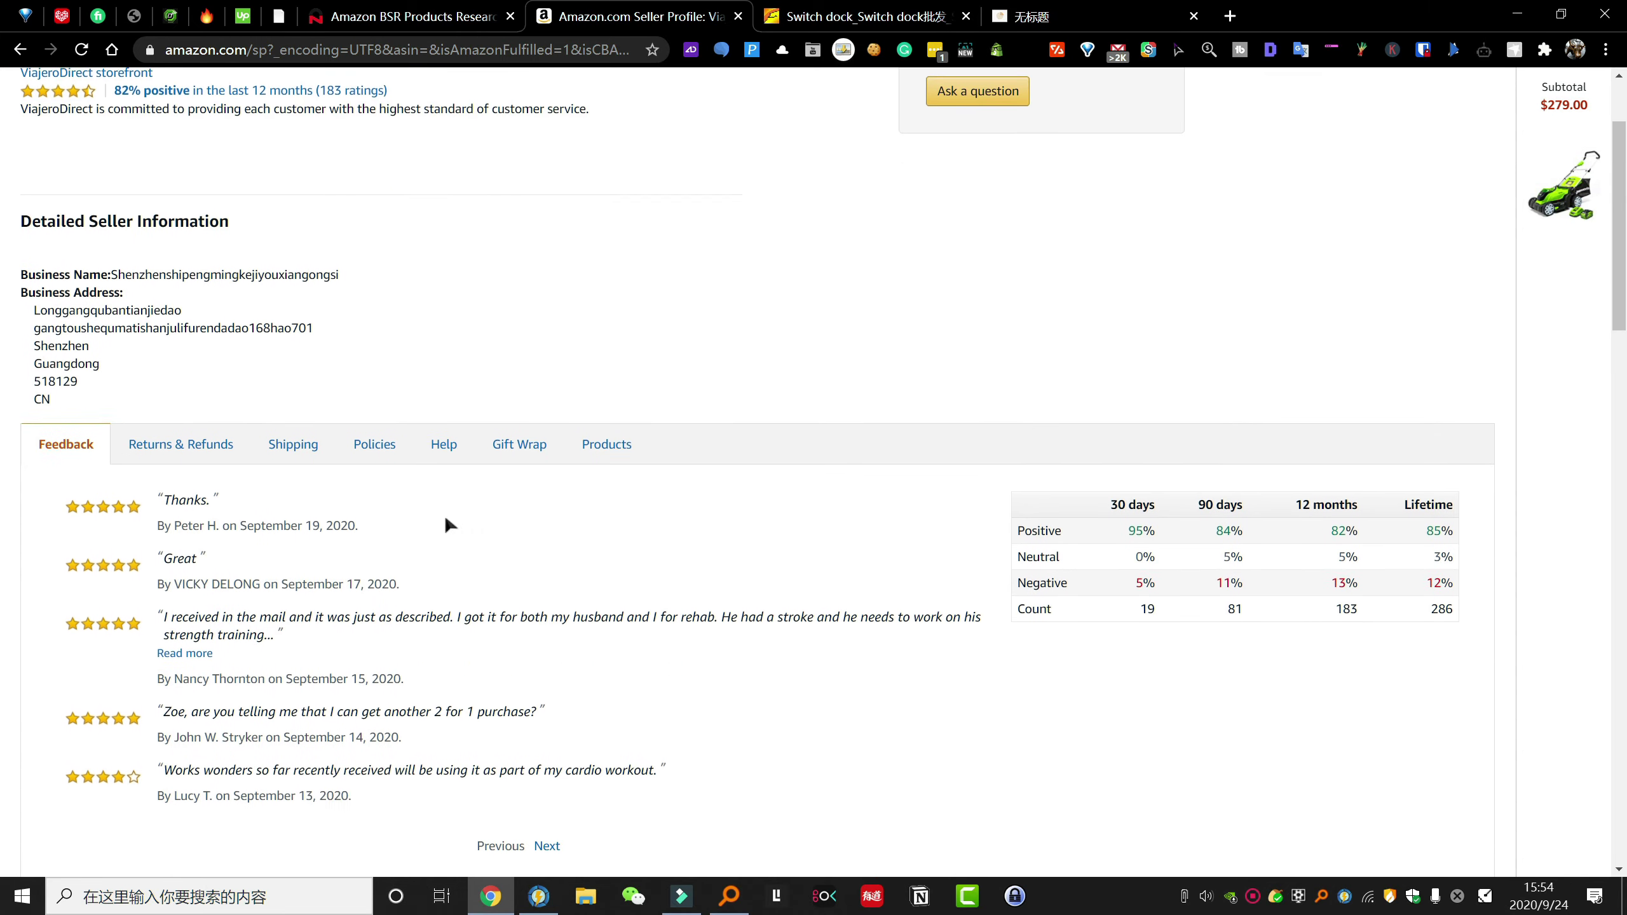
pyautogui.doubleClick(1151, 572)
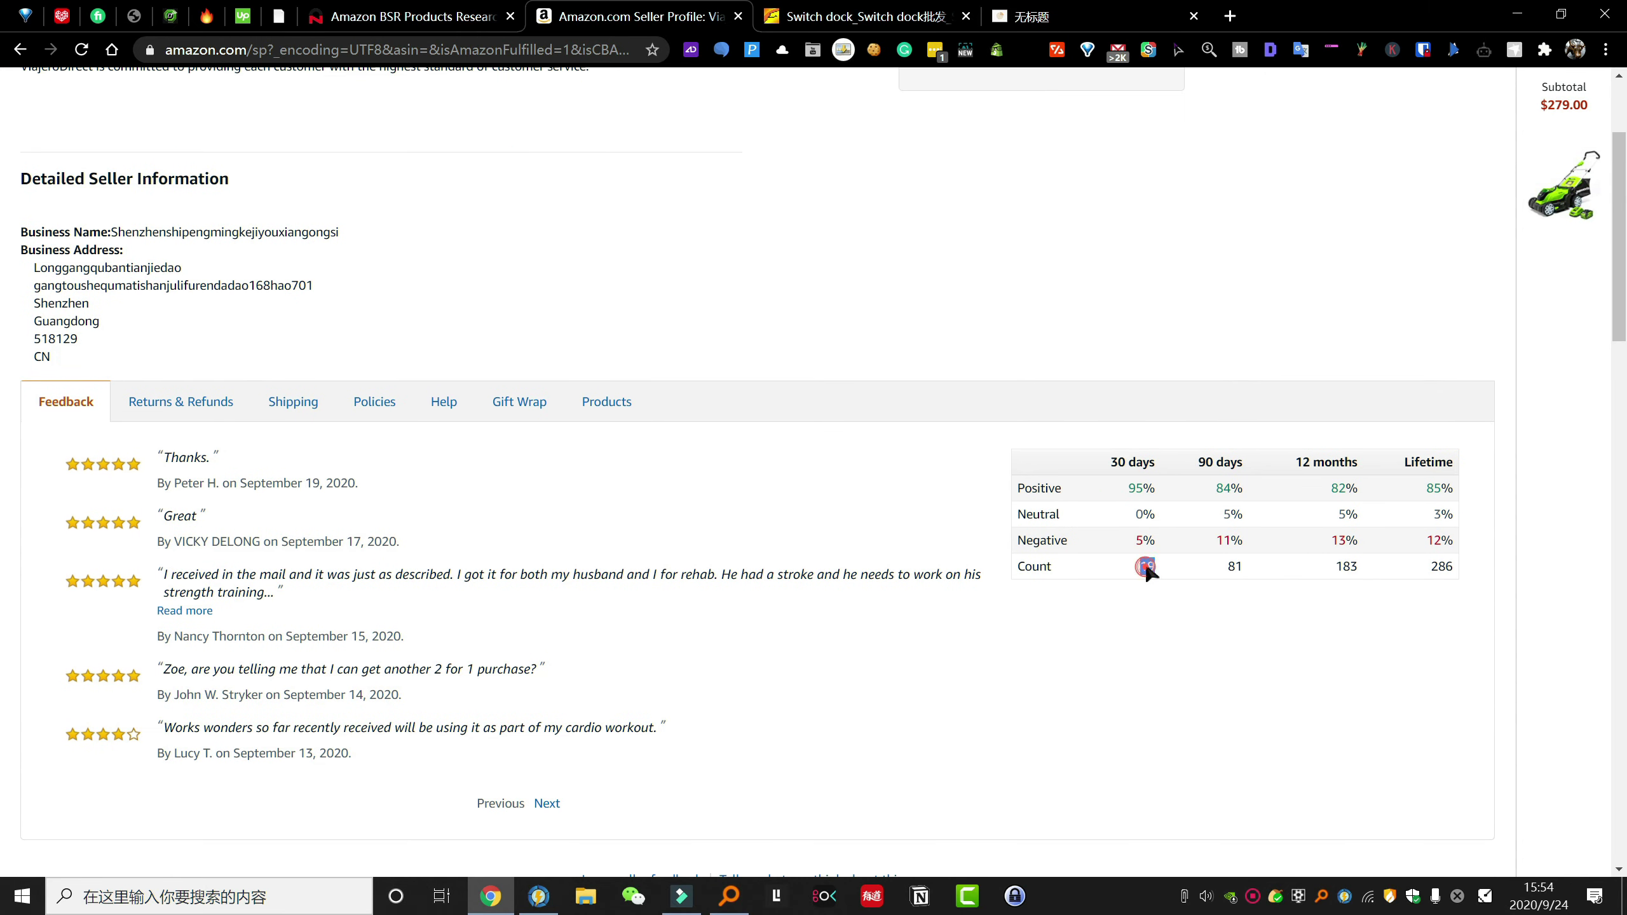
pyautogui.click(1454, 569)
pyautogui.doubleClick(1449, 567)
pyautogui.doubleClick(1347, 570)
pyautogui.tripleClick(1322, 468)
pyautogui.doubleClick(1353, 564)
pyautogui.doubleClick(1438, 467)
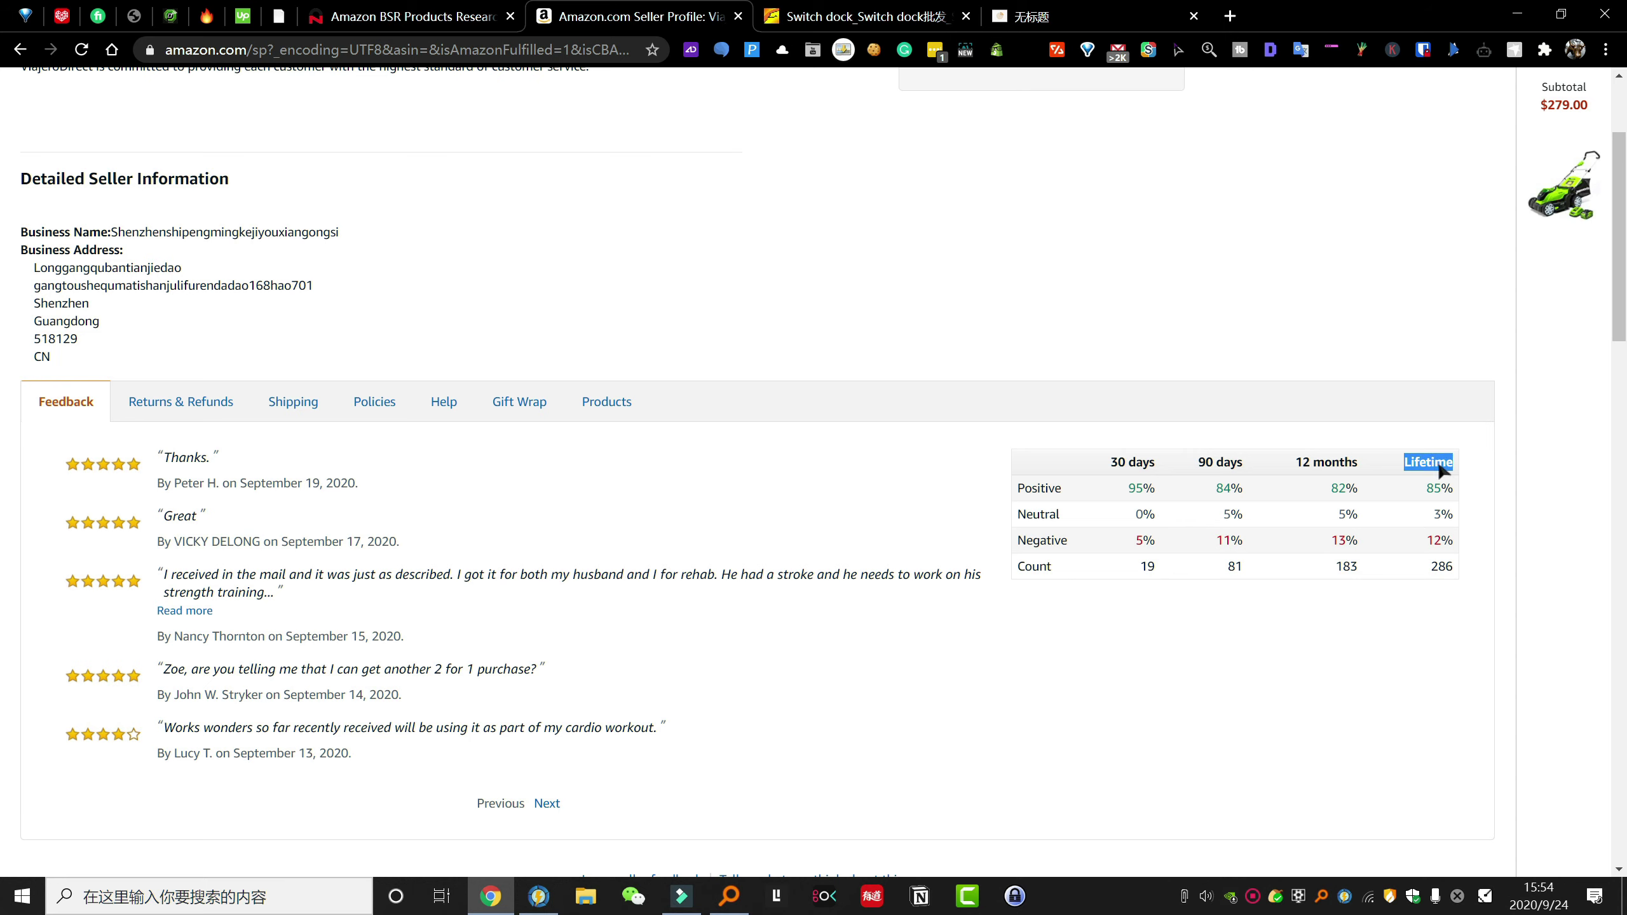
pyautogui.doubleClick(1441, 565)
# - Open the ViajeroDirect storefront and look through all of the seller's Viajero products
pyautogui.scroll(1, 626, 483)
pyautogui.scroll(3, 625, 483)
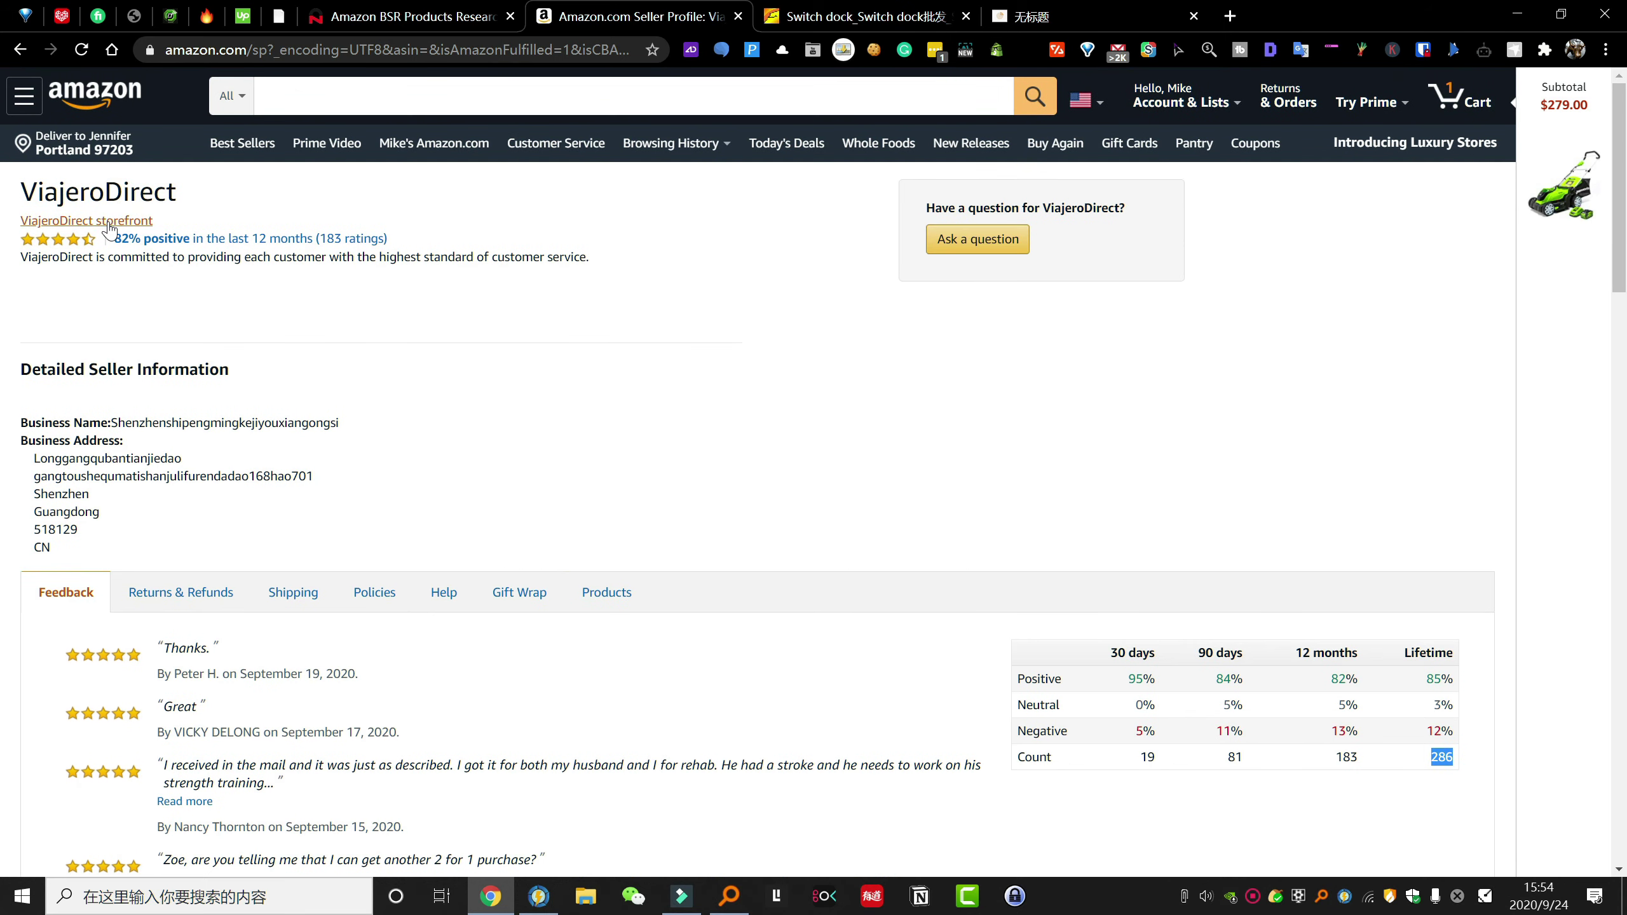
pyautogui.click(96, 219)
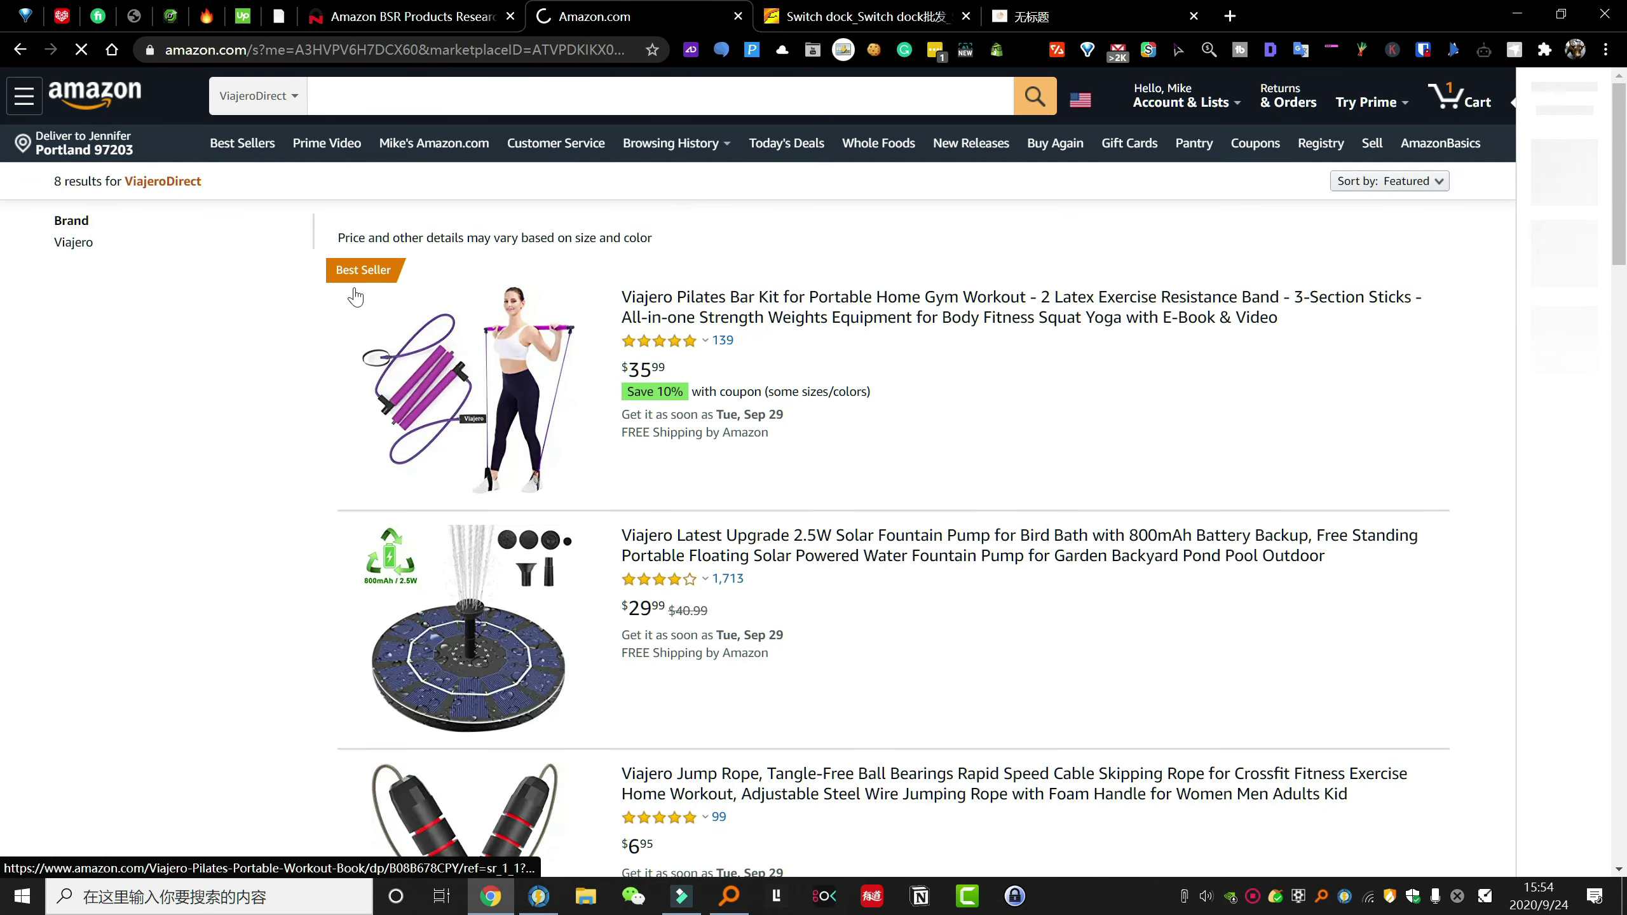
pyautogui.scroll(-15, 183, 300)
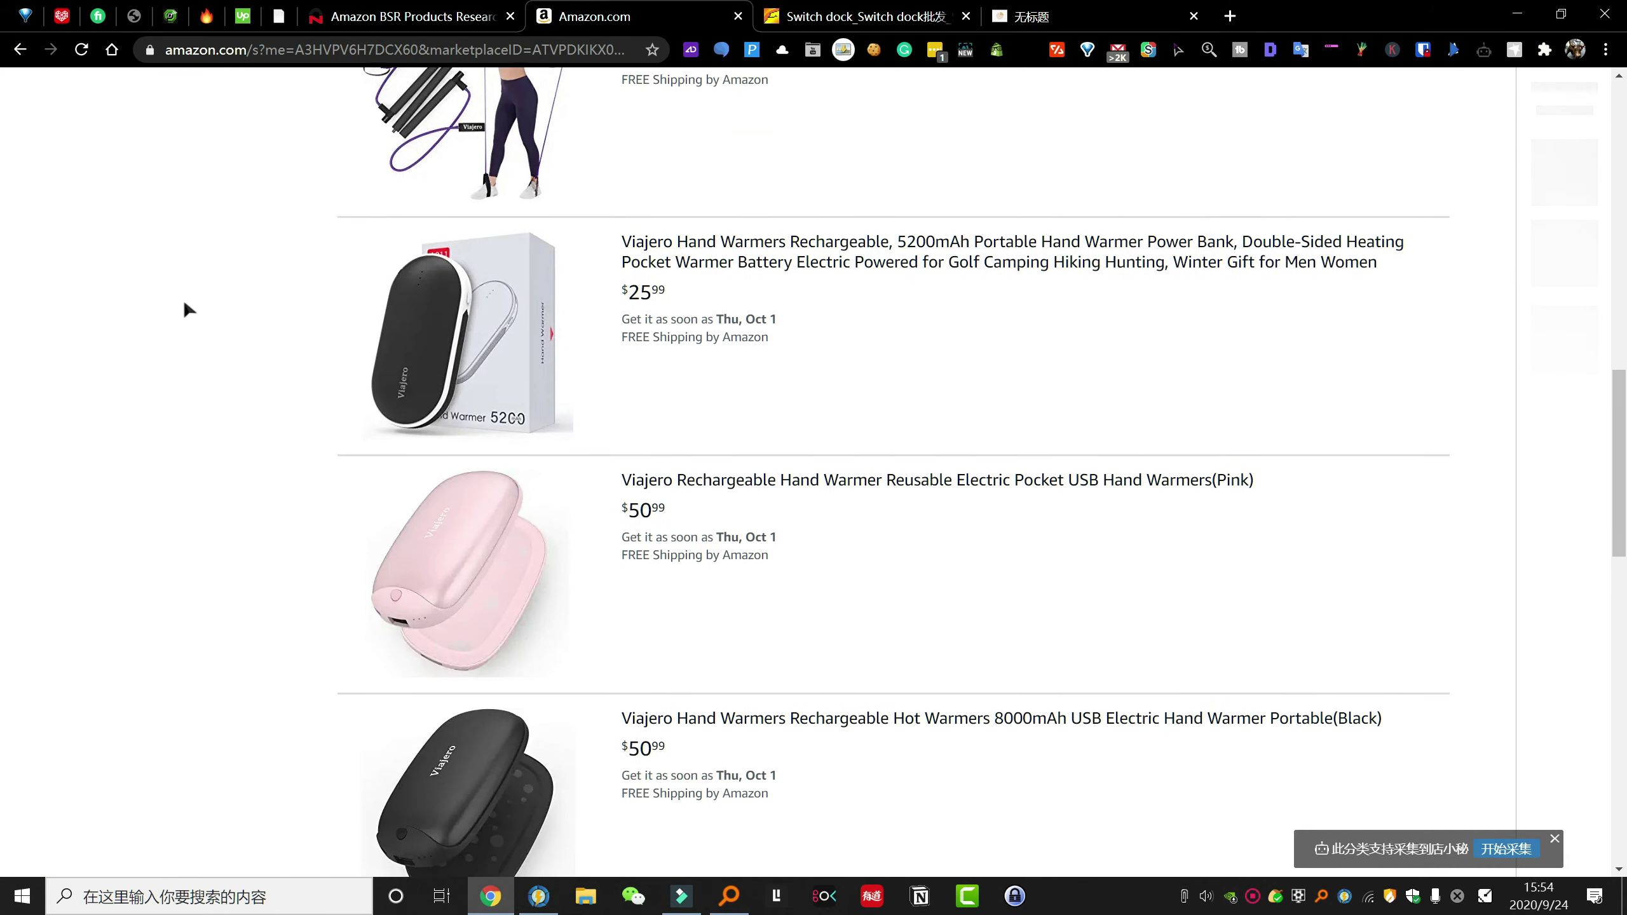
pyautogui.scroll(-5, 185, 310)
pyautogui.scroll(15, 185, 310)
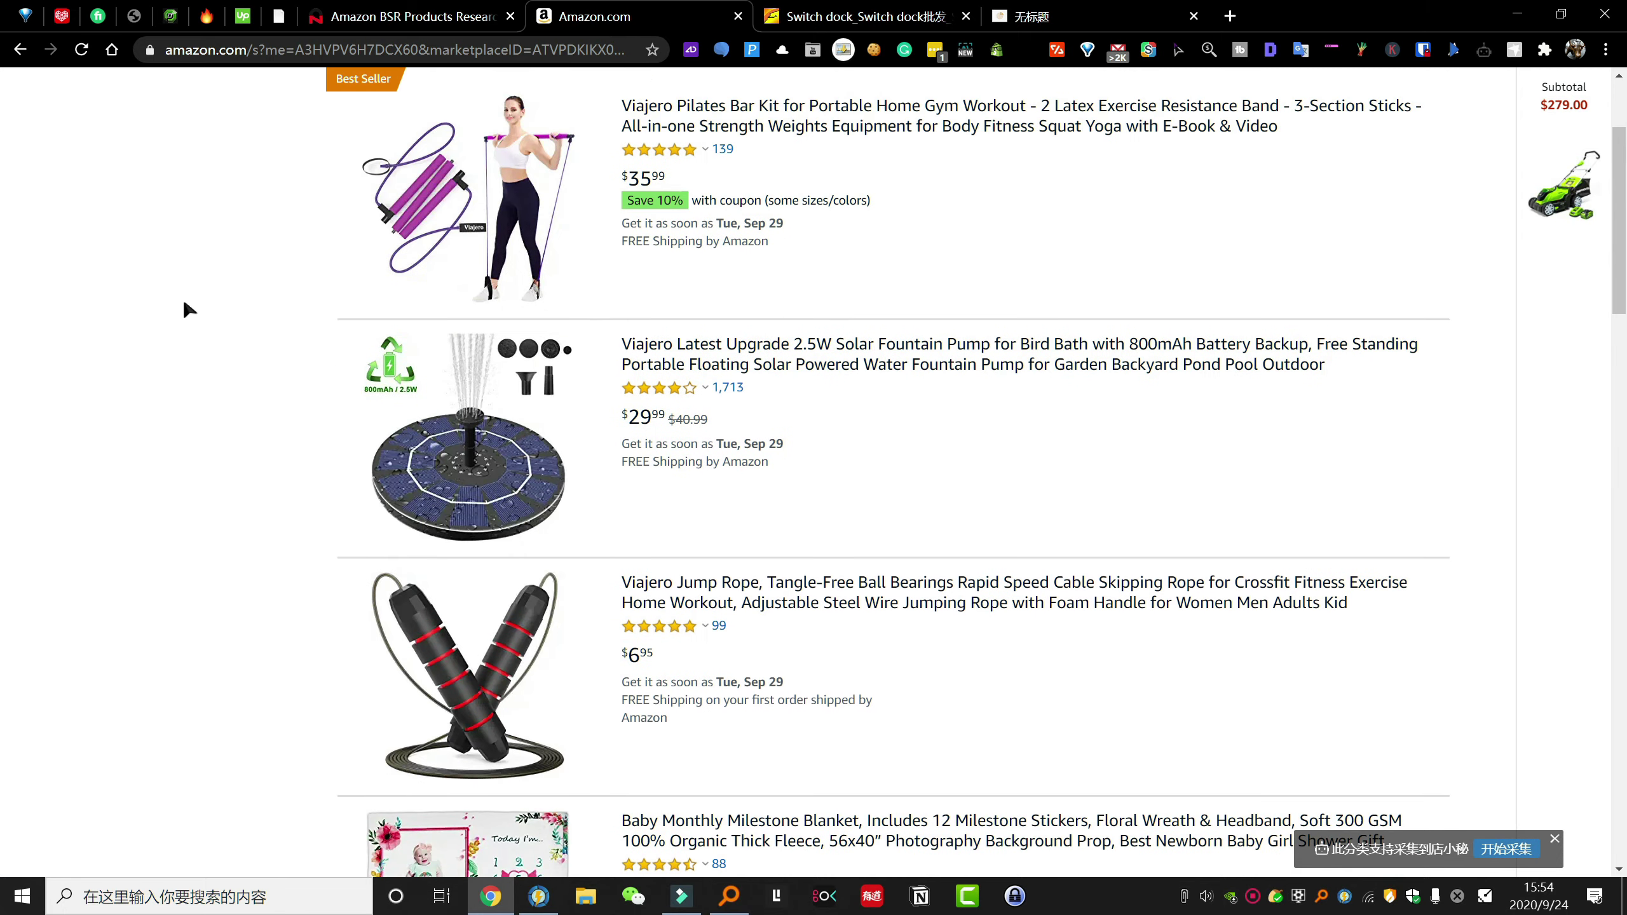
pyautogui.scroll(3, 185, 311)
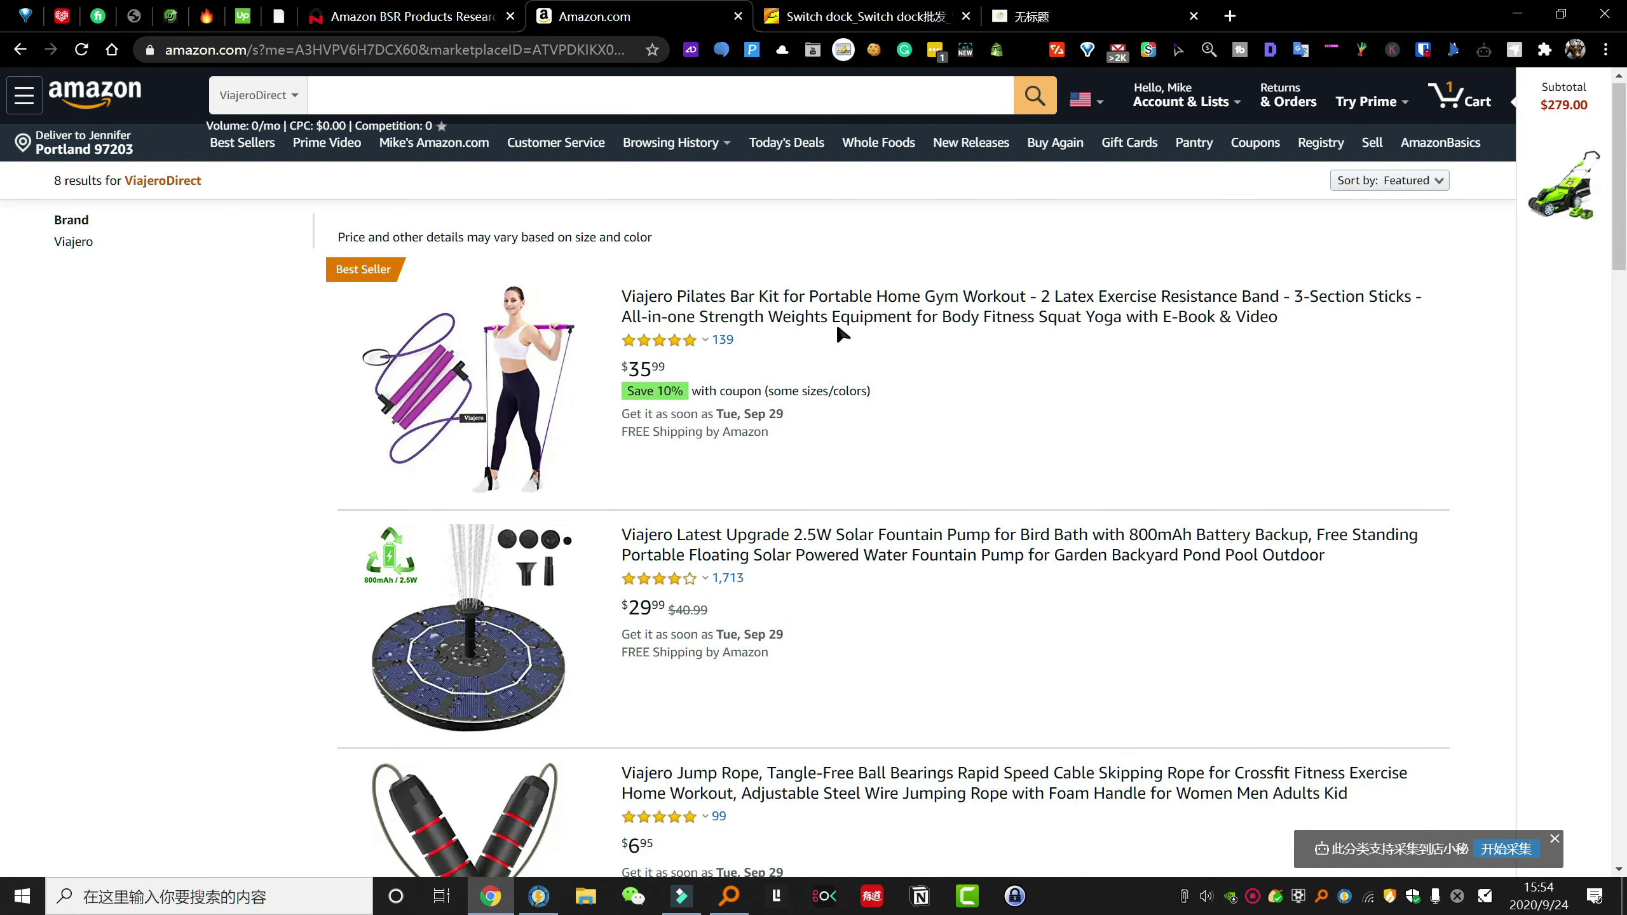
# - Switch to 1688 and search for 组合健身棒 in place of Switch dock, glancing back at the Amazon Pilates bar title
pyautogui.click(864, 15)
pyautogui.scroll(10, 553, 243)
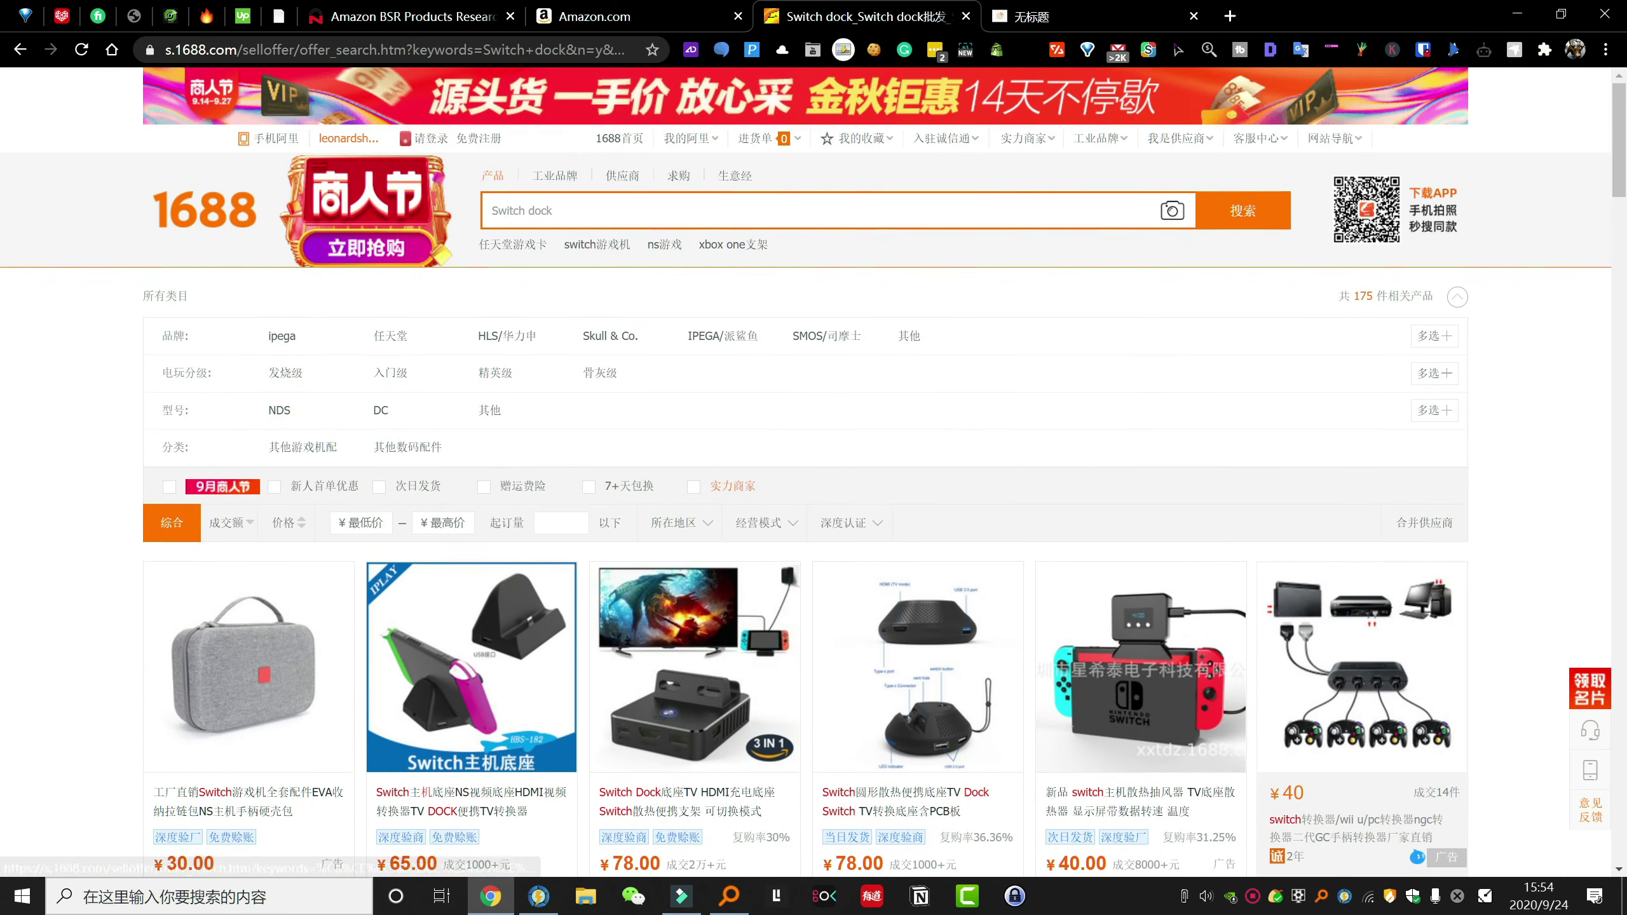
pyautogui.click(545, 212)
pyautogui.click(672, 17)
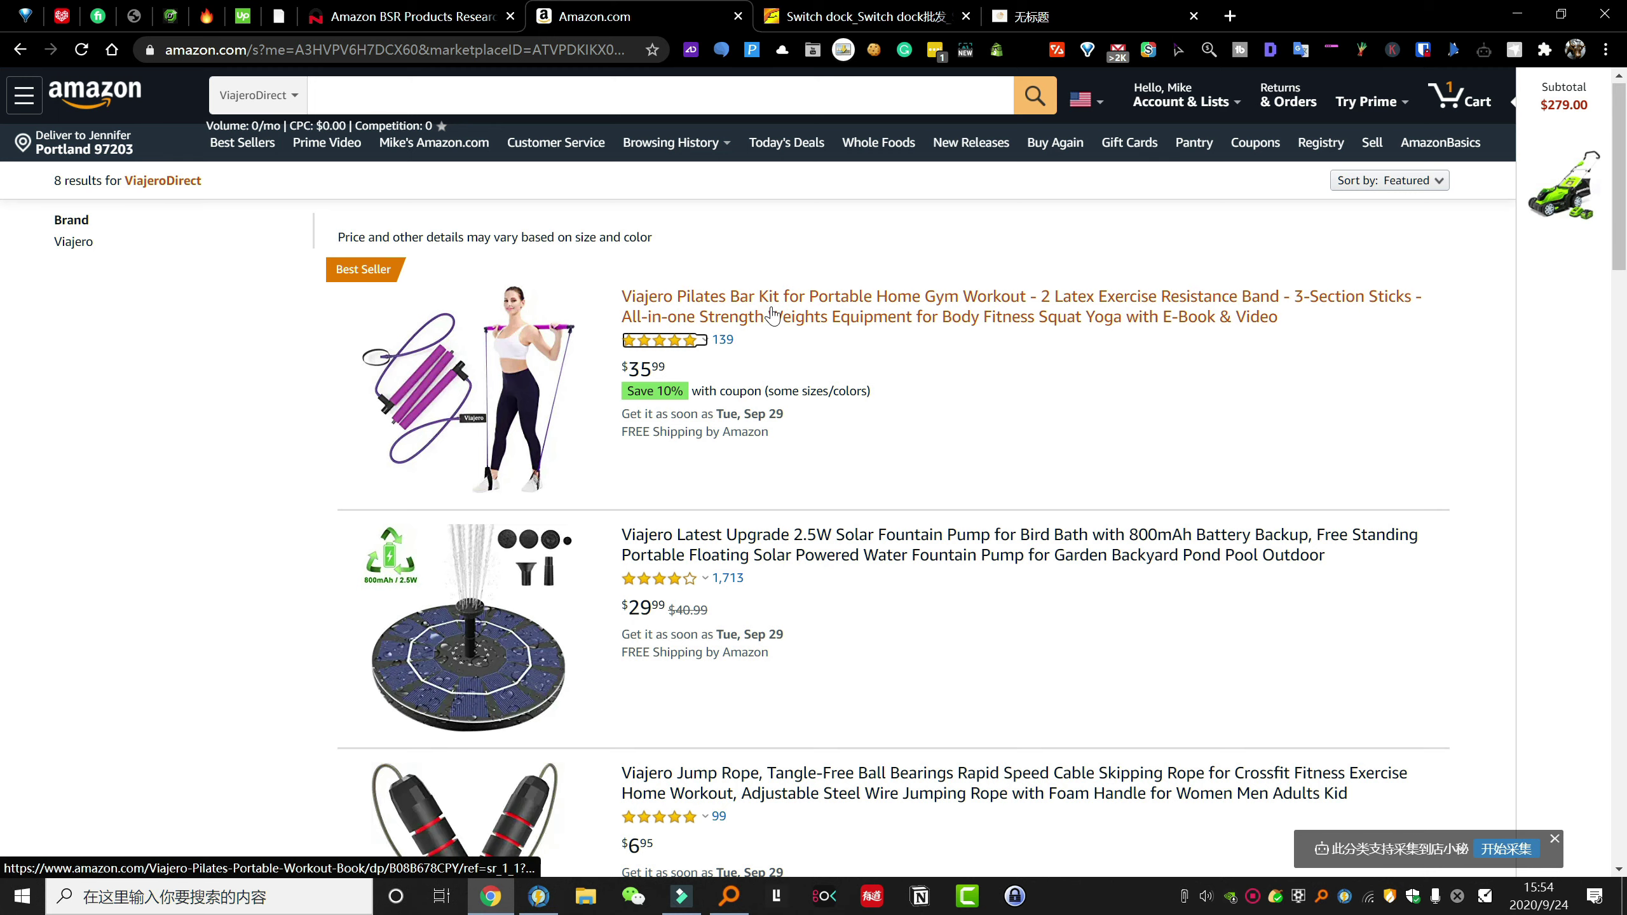
pyautogui.hotkey('ctrl', 'Tab')
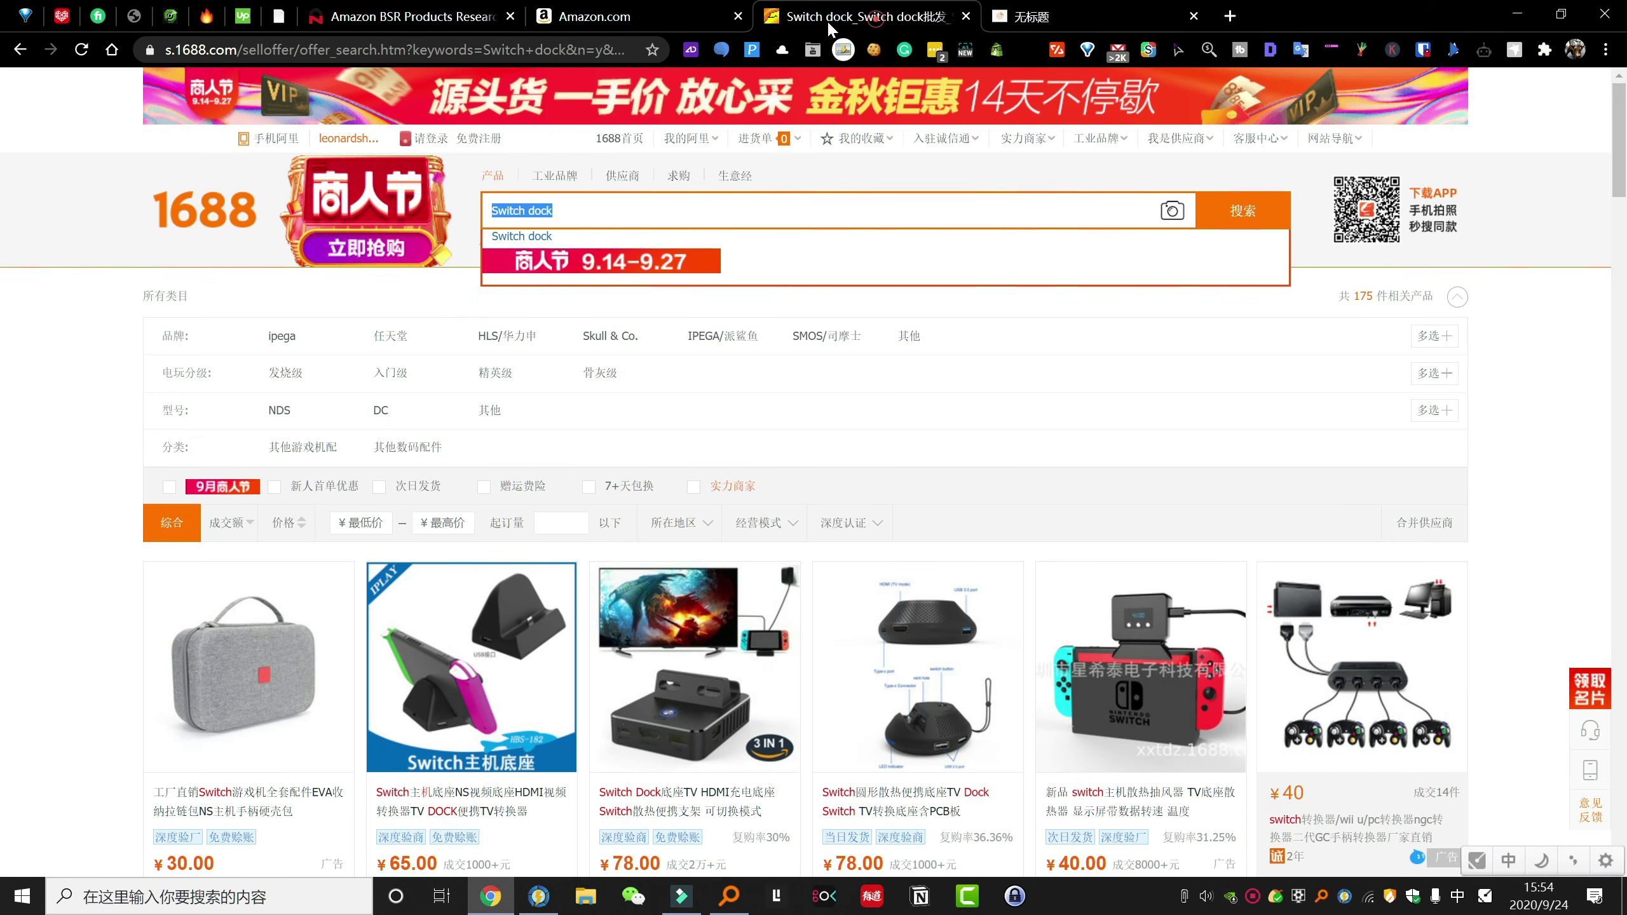
pyautogui.write('zuhe')
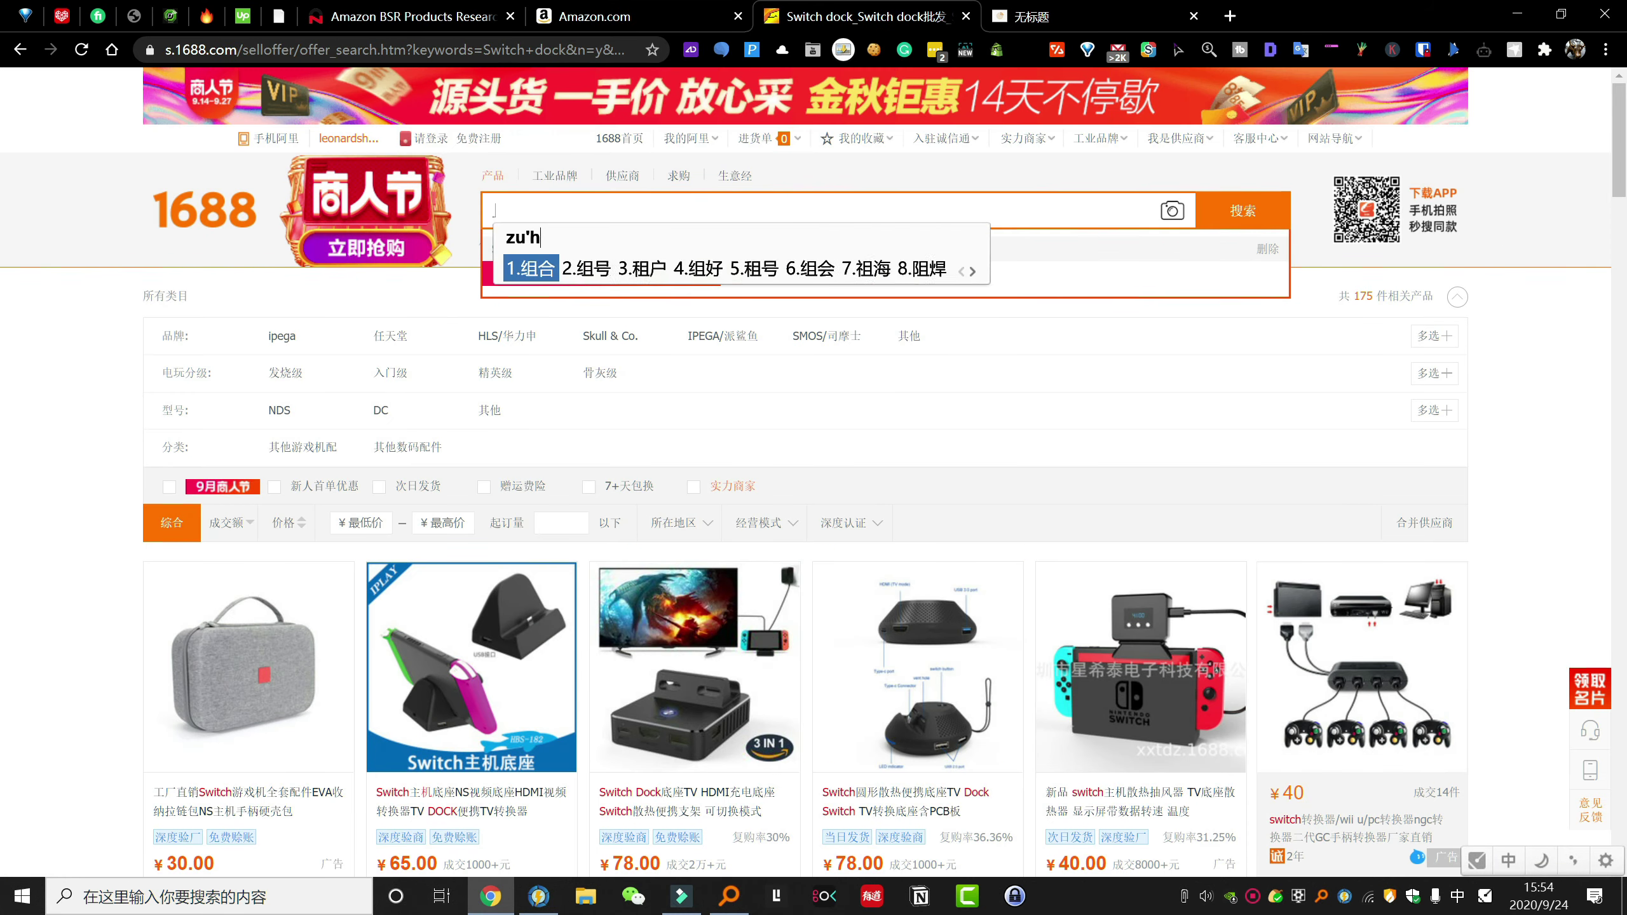
pyautogui.press('space')
pyautogui.write('jianshen')
pyautogui.press('space')
pyautogui.write('bang')
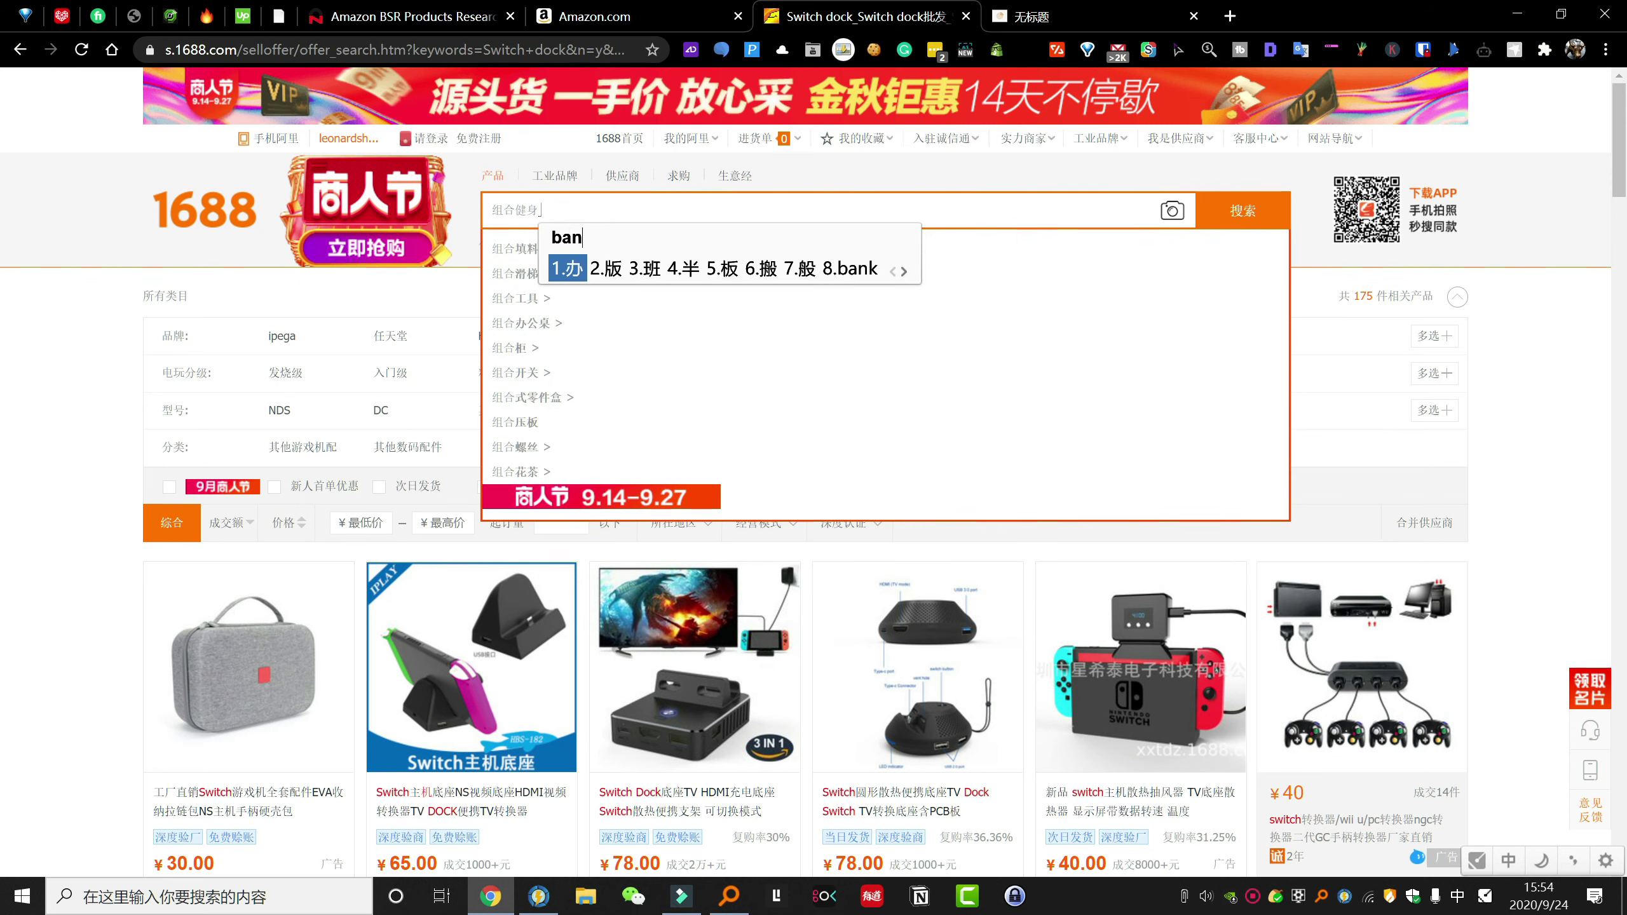
pyautogui.write('2')
pyautogui.press('Return')
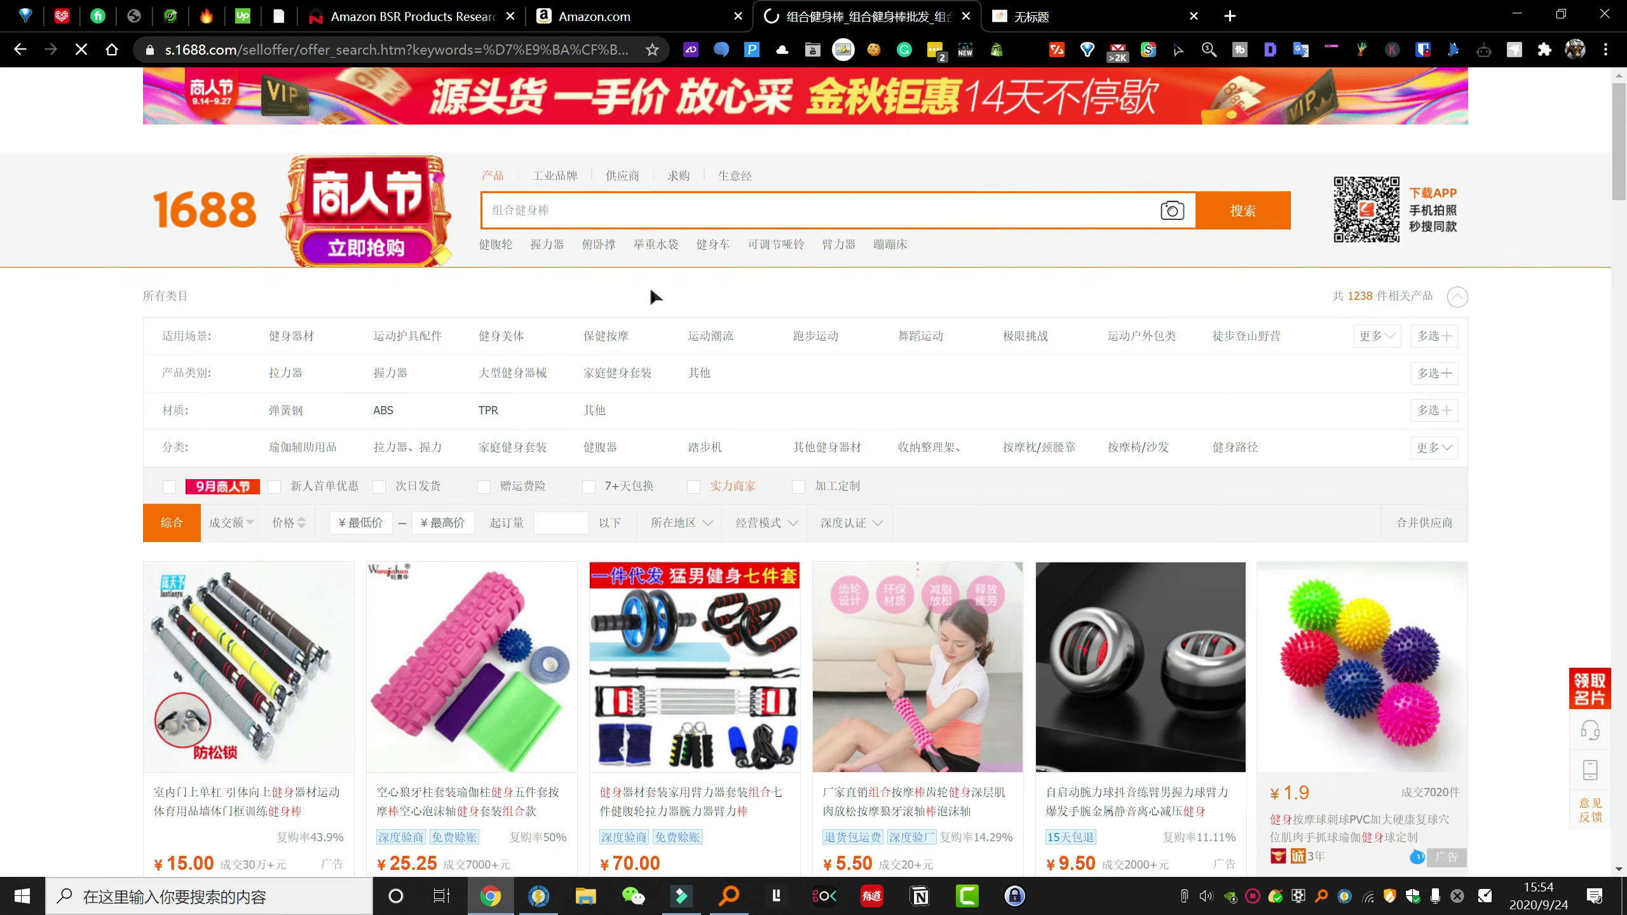
# - Look through the 组合健身棒 results for matching Pilates bars and go back to the search field
pyautogui.scroll(-3, 650, 286)
pyautogui.scroll(-7, 7, 282)
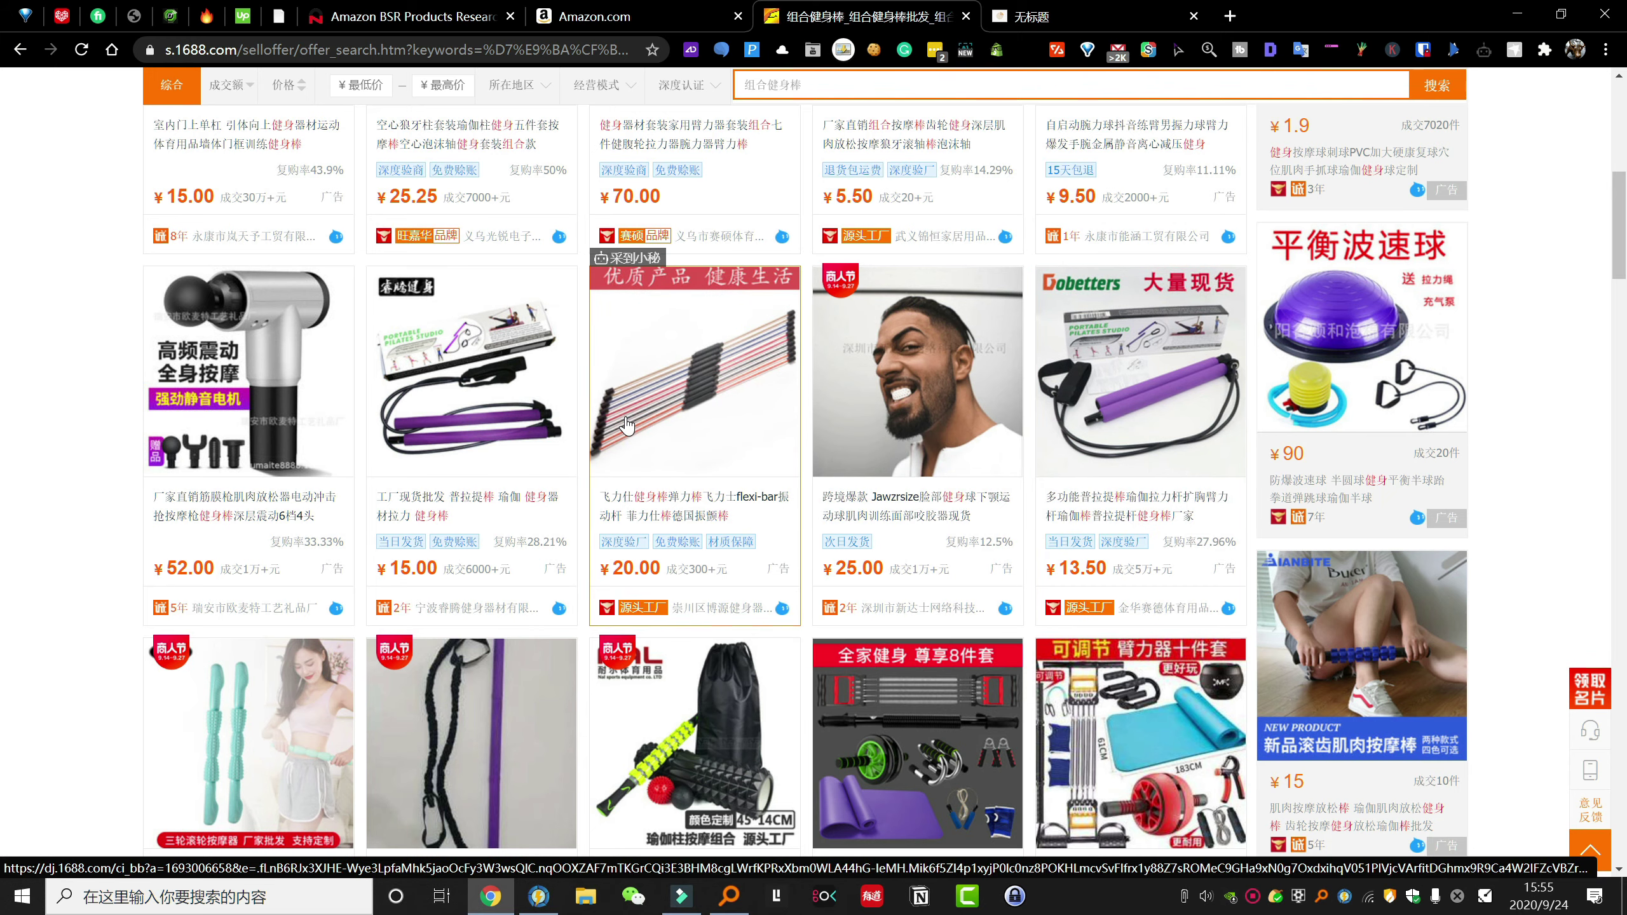
pyautogui.scroll(10, 627, 424)
pyautogui.click(536, 211)
pyautogui.write('yujialali')
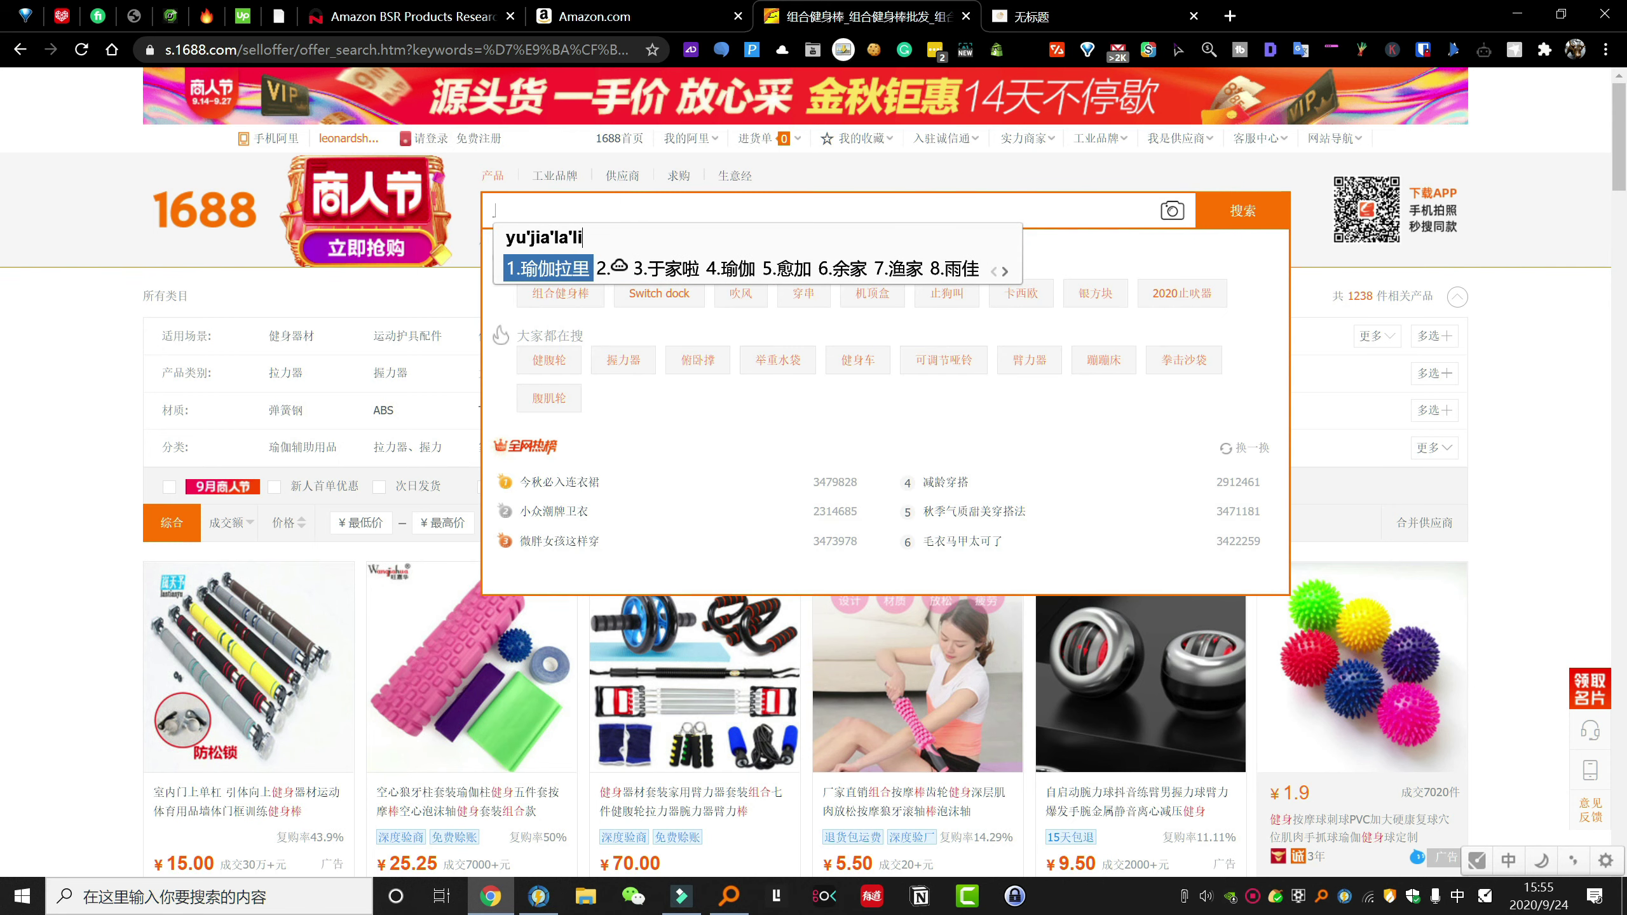
pyautogui.write('gan')
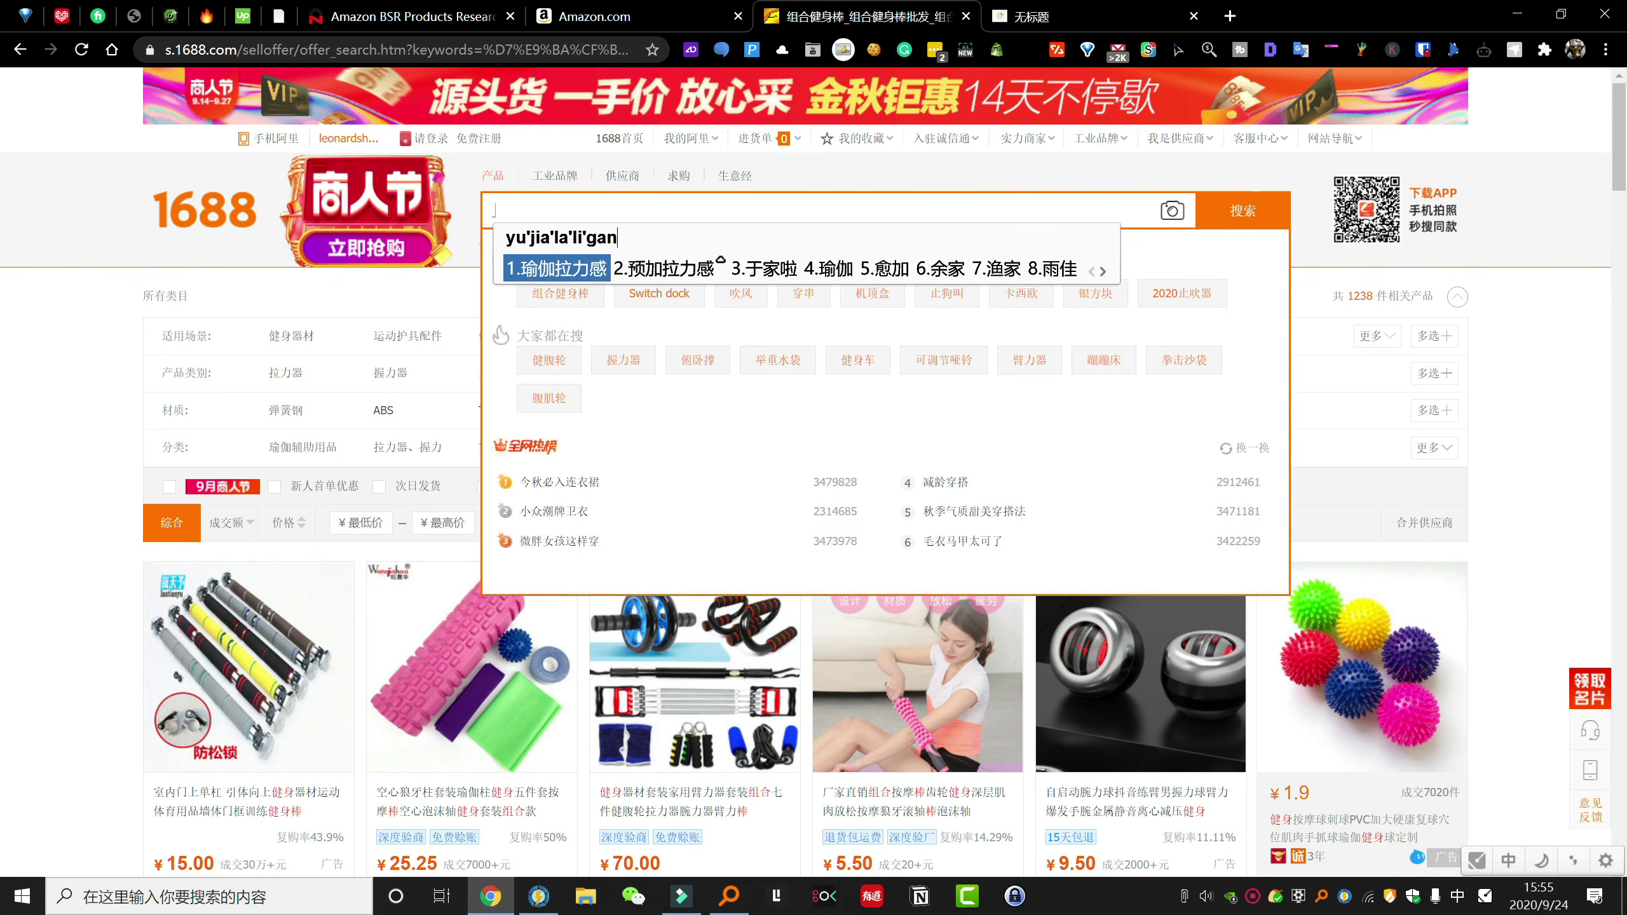
pyautogui.write('2')
pyautogui.press('BackSpace')
pyautogui.press('BackSpace')
# - Search 1688 for 瑜伽拉力杆
pyautogui.write('yujia')
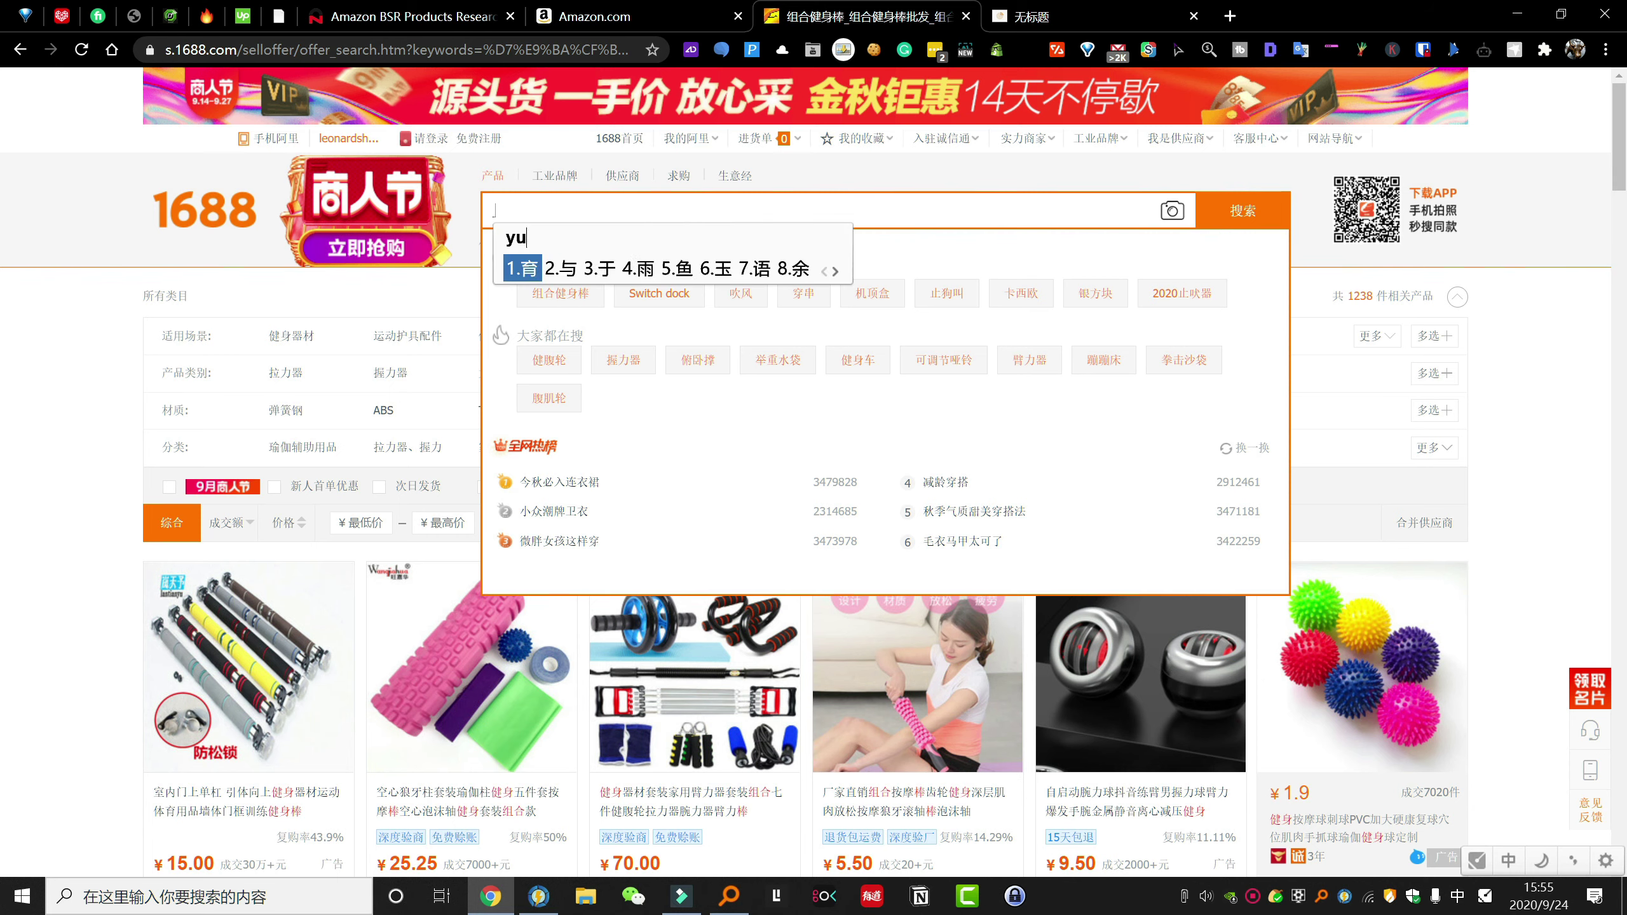
pyautogui.press('space')
pyautogui.write('lali')
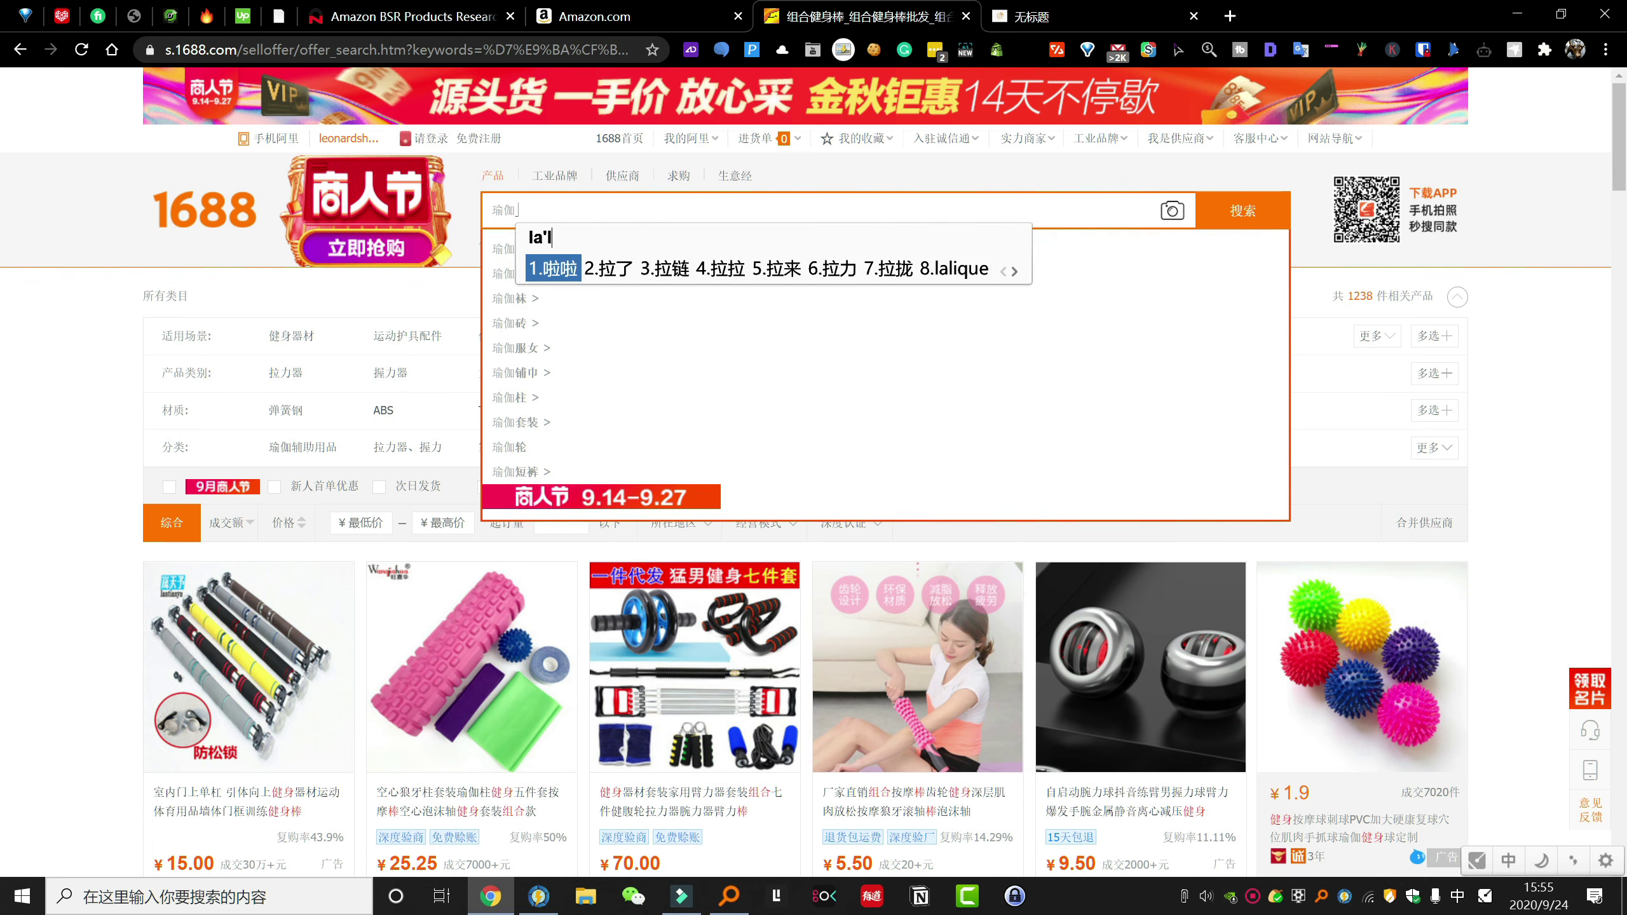
pyautogui.press('space')
pyautogui.write('ganzi')
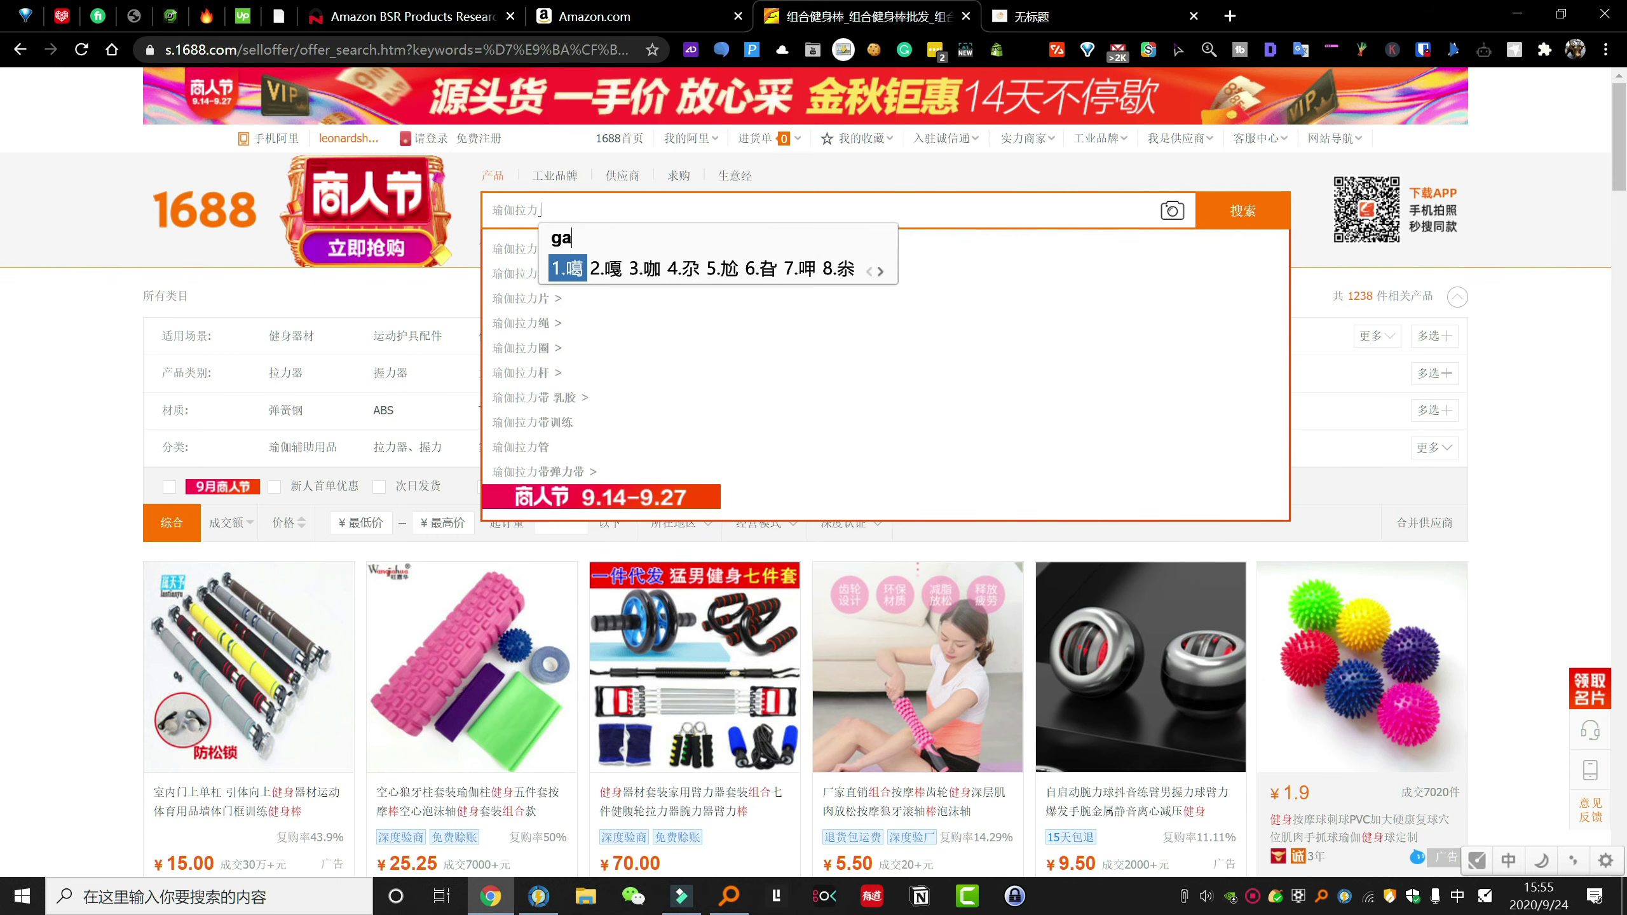
pyautogui.press('[')
pyautogui.press('Return')
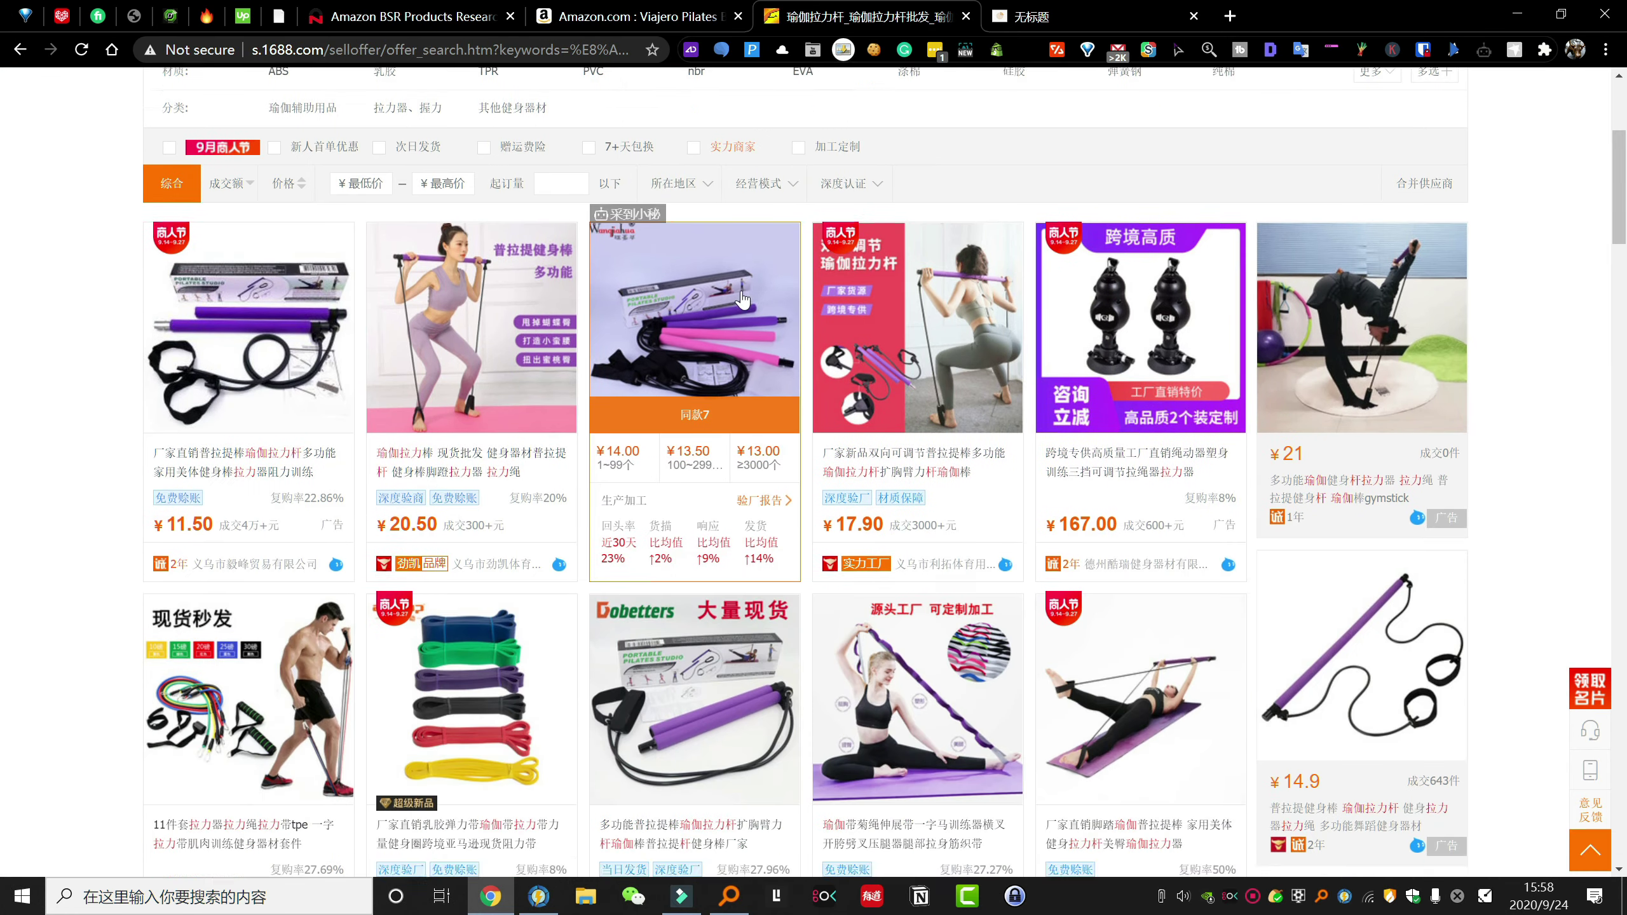
# - Open the ¥13.50 Dobetters purple Pilates bar listing from the results in its own page and return to the results
pyautogui.scroll(-4, 718, 309)
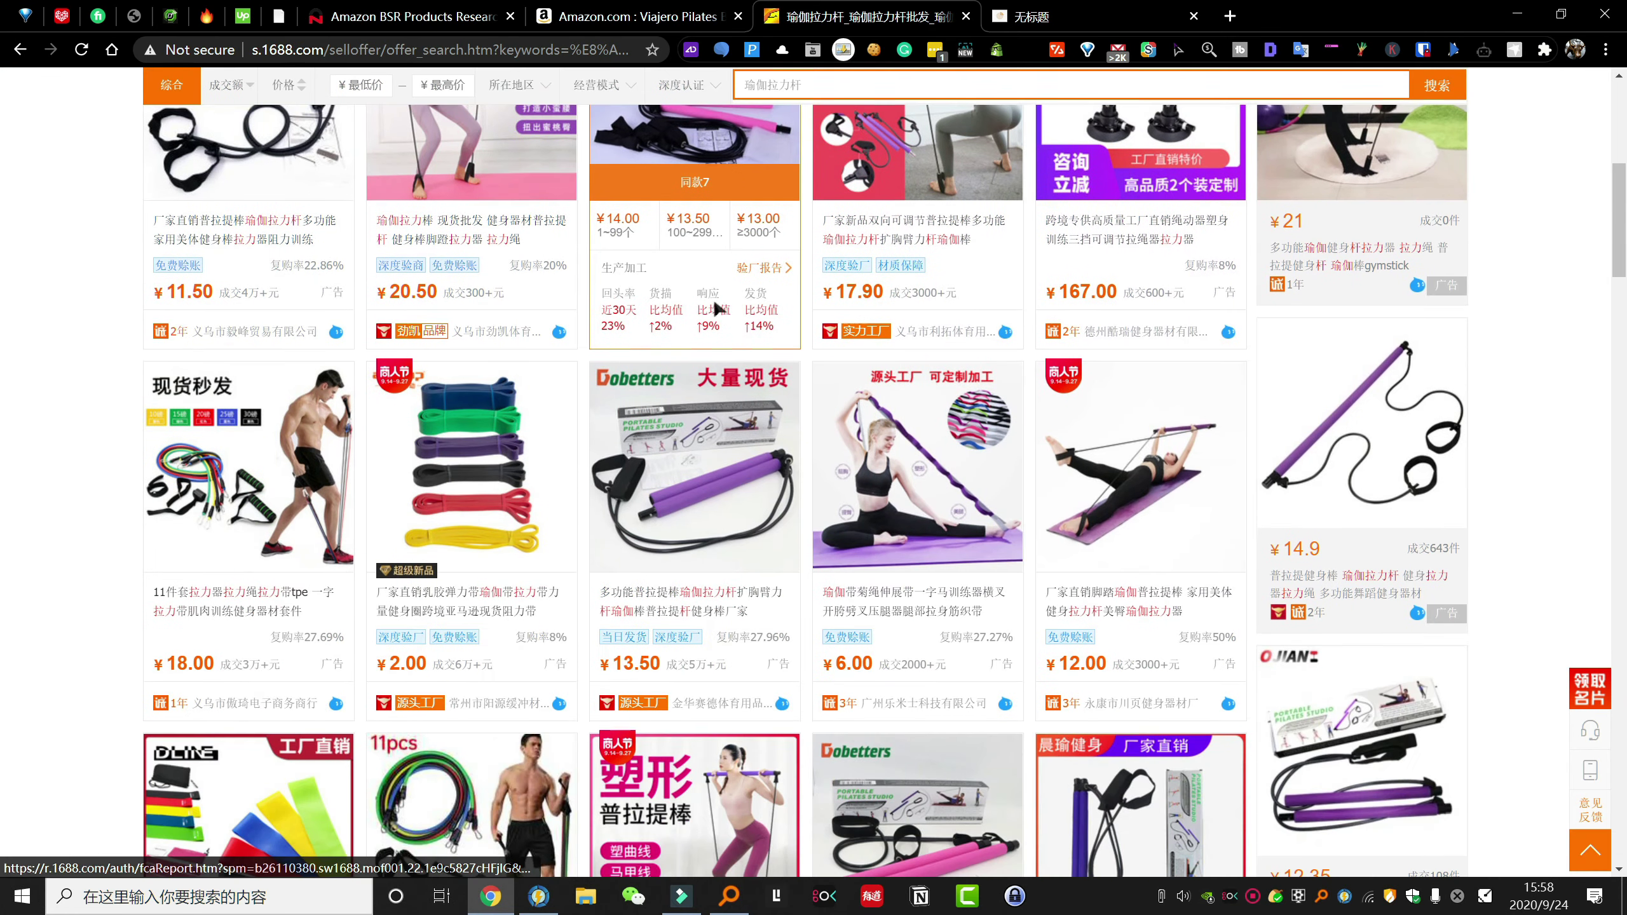
pyautogui.click(685, 469)
pyautogui.click(878, 16)
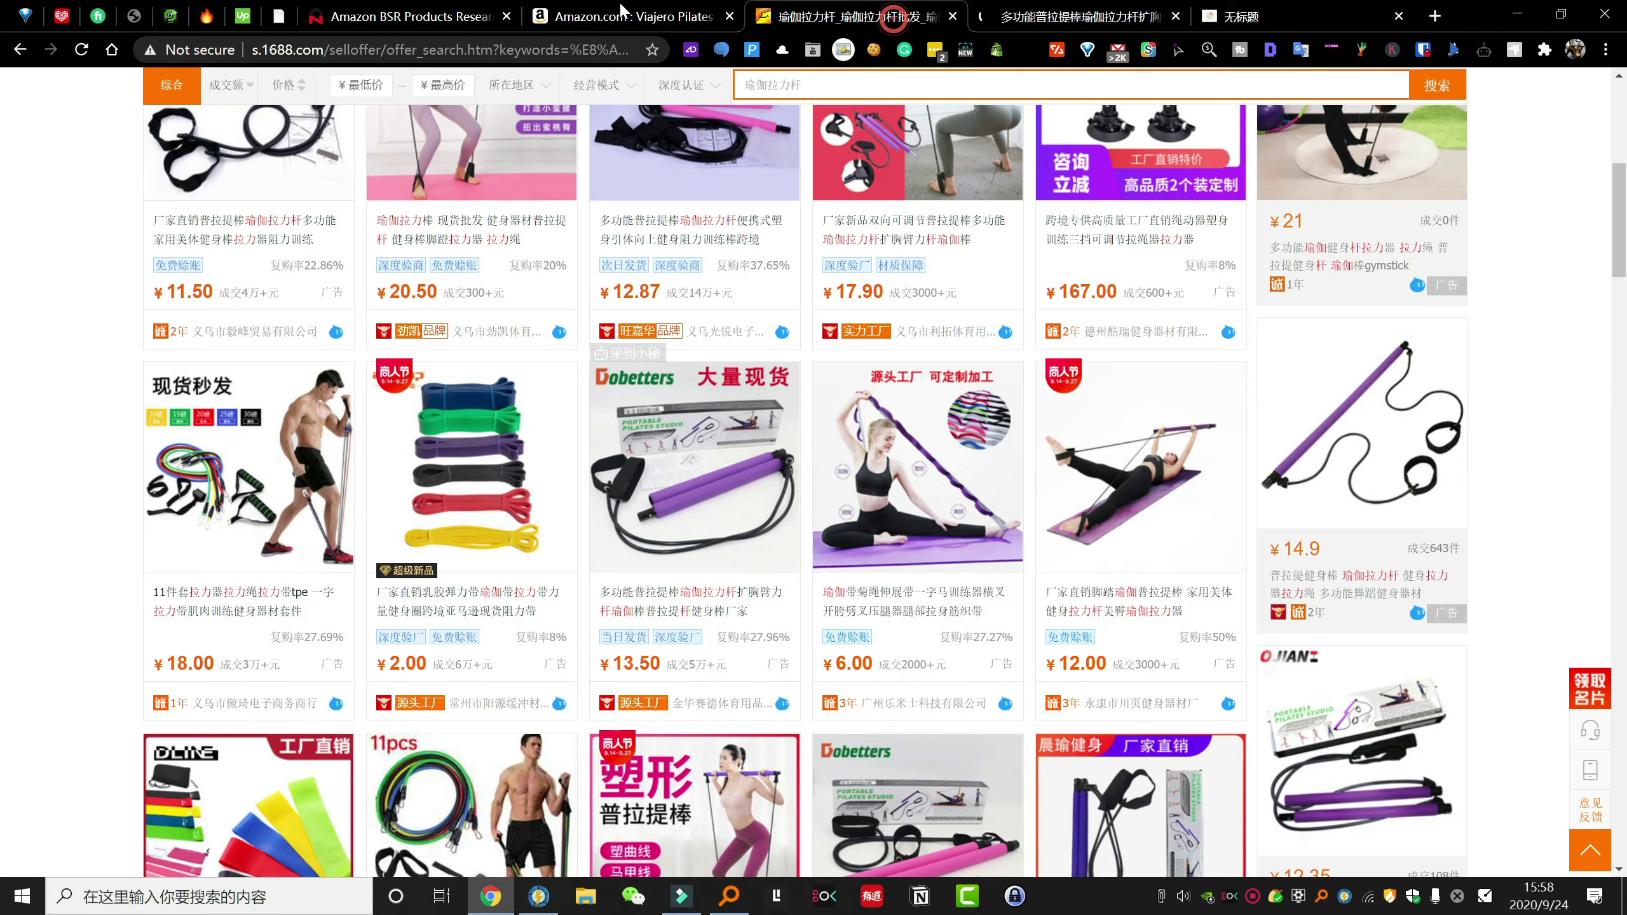
# - Switch to the Viajero Pilates bar kit on Amazon and examine its dimensions and upgraded-design image
pyautogui.click(619, 18)
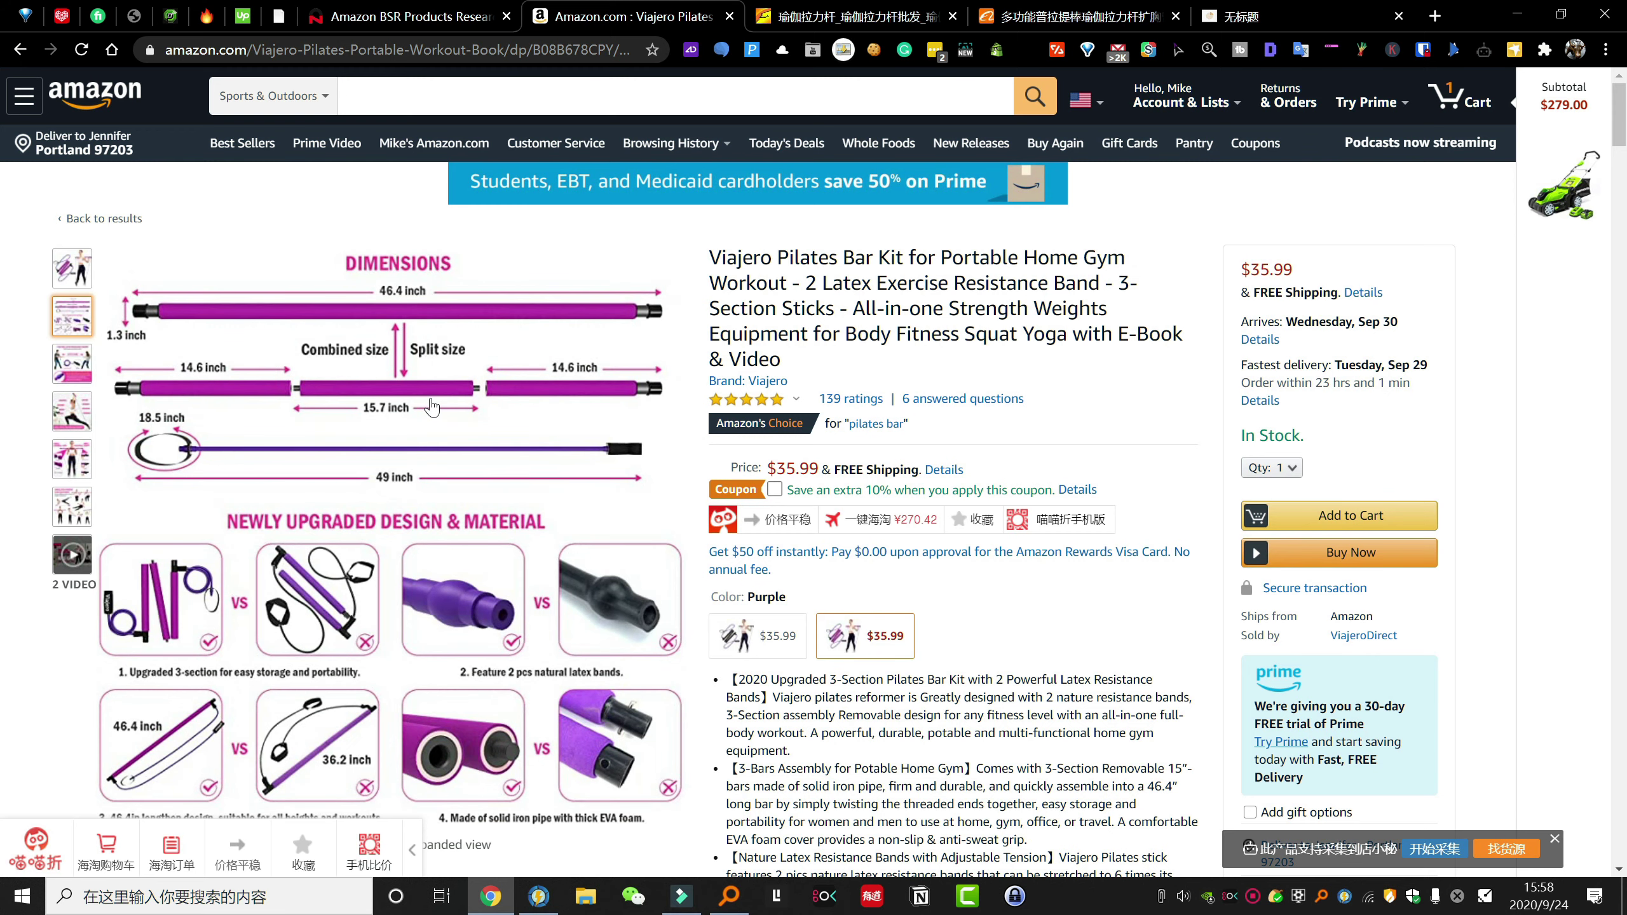
pyautogui.scroll(-1, 487, 474)
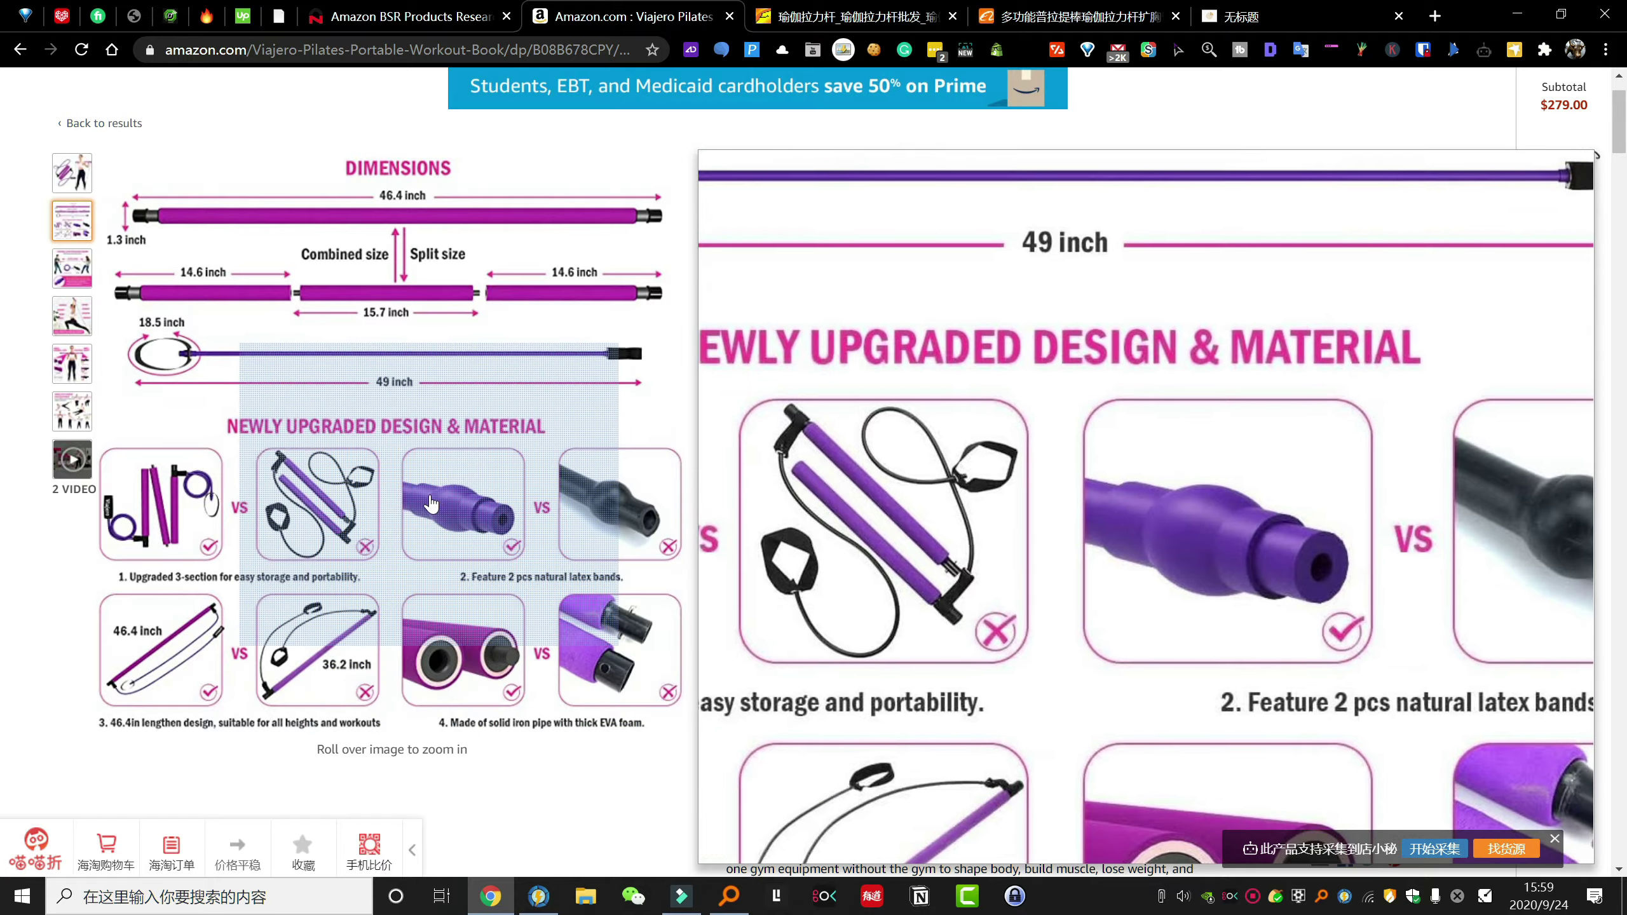
pyautogui.scroll(2, 727, 267)
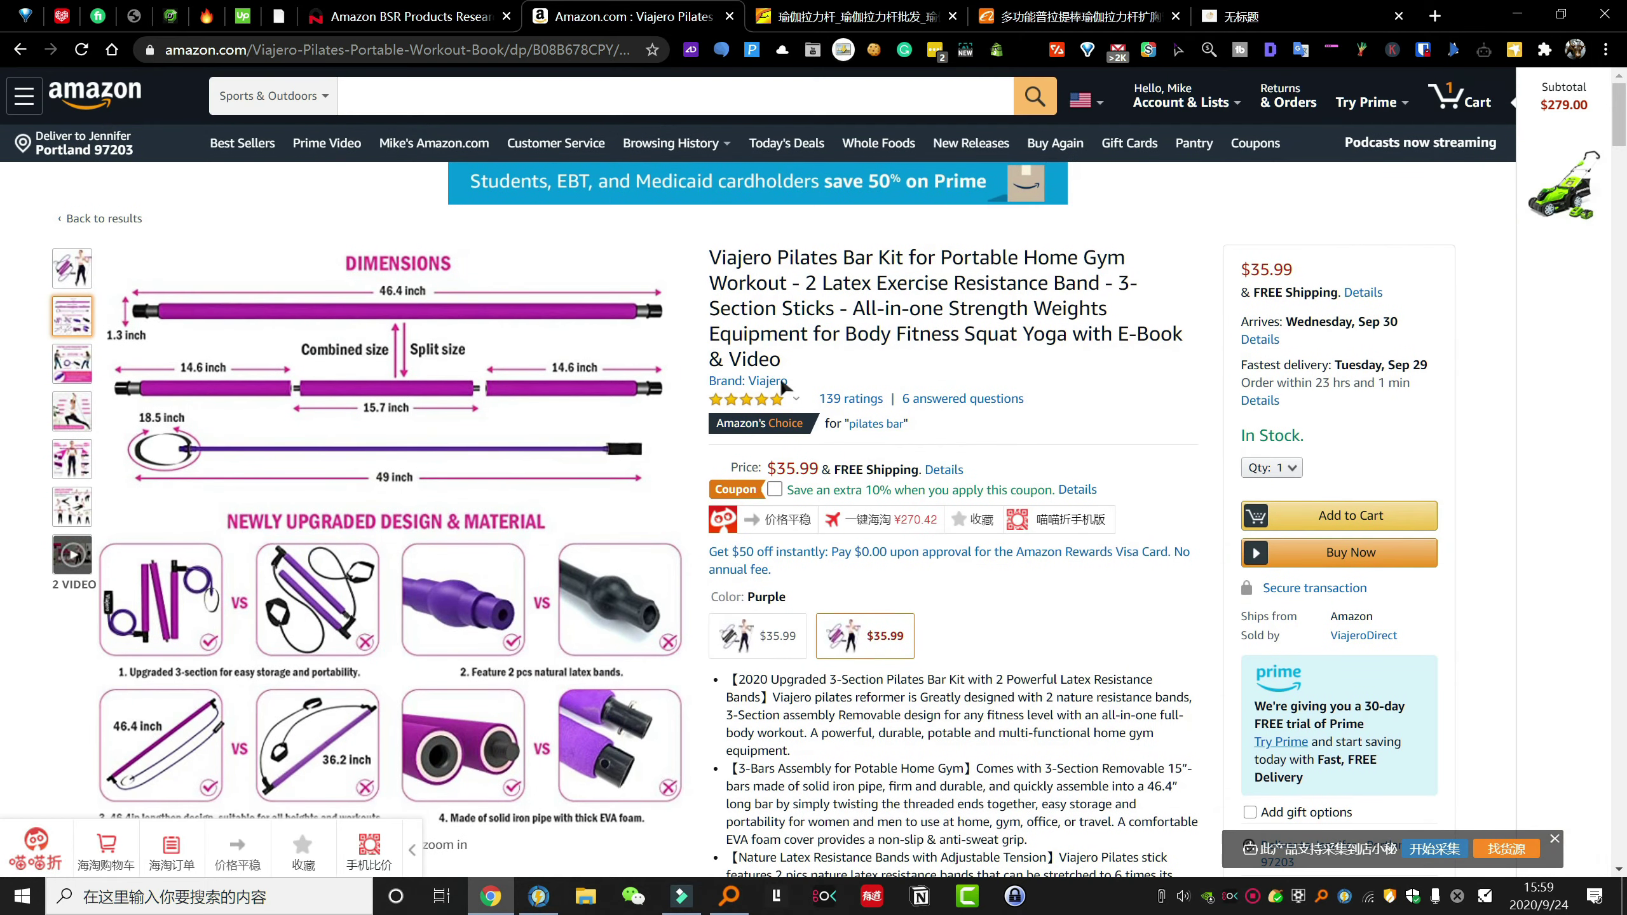
# - Examine the Dobetters supplier listing's picture, prices and specifications on 1688, checking them against the Viajero listing on Amazon
pyautogui.click(832, 16)
pyautogui.click(1018, 16)
pyautogui.click(986, 343)
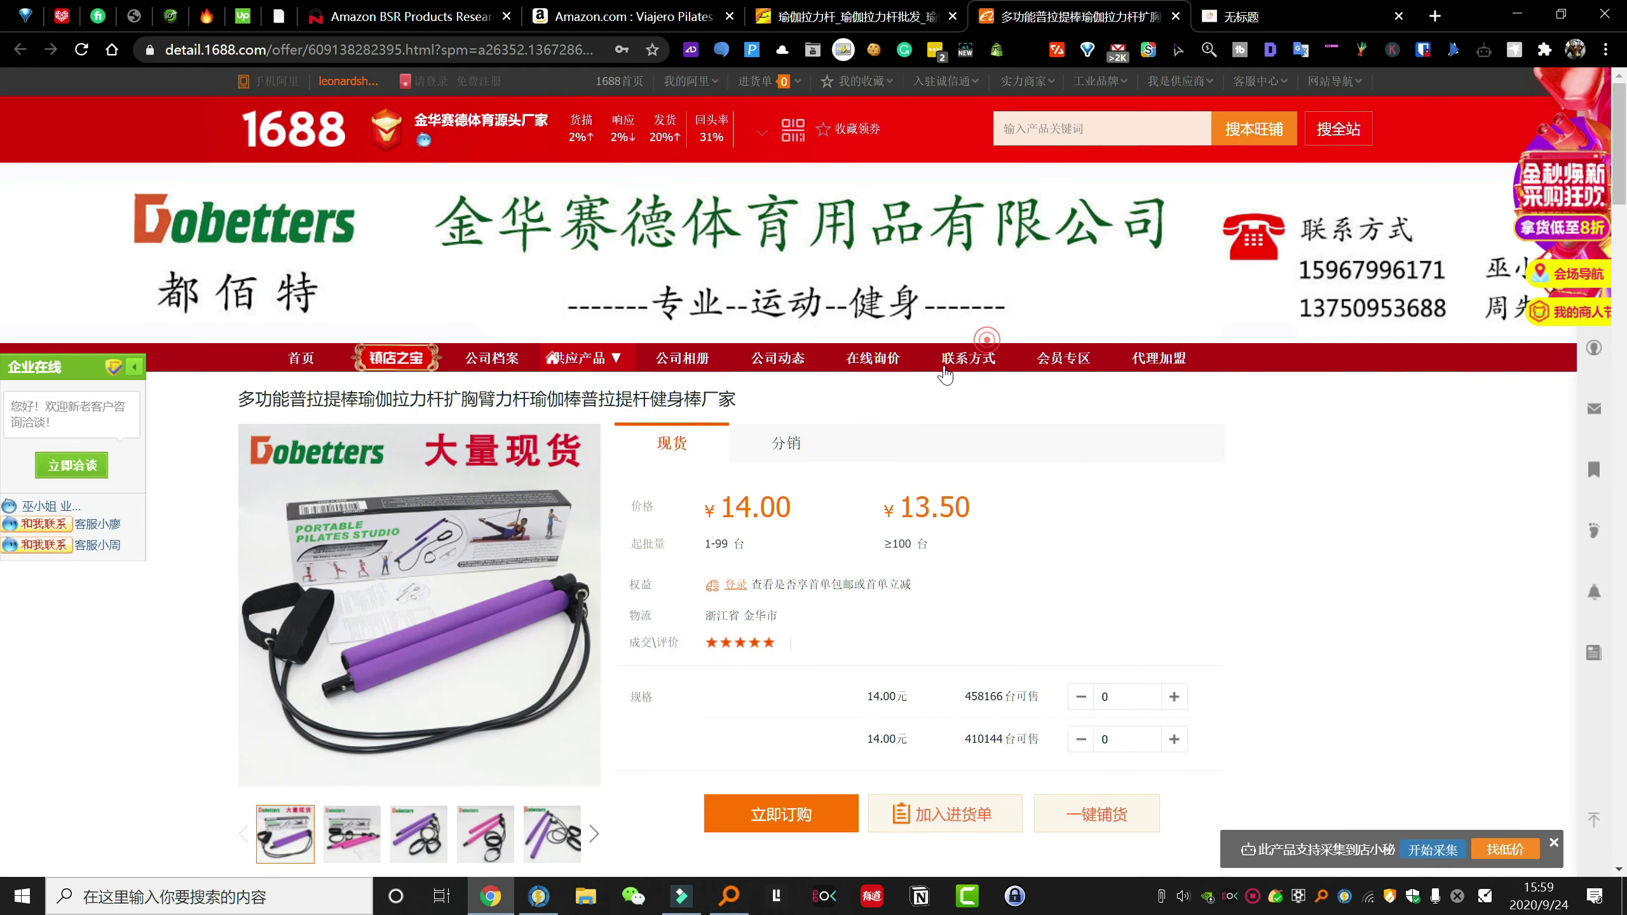
pyautogui.scroll(-1, 315, 614)
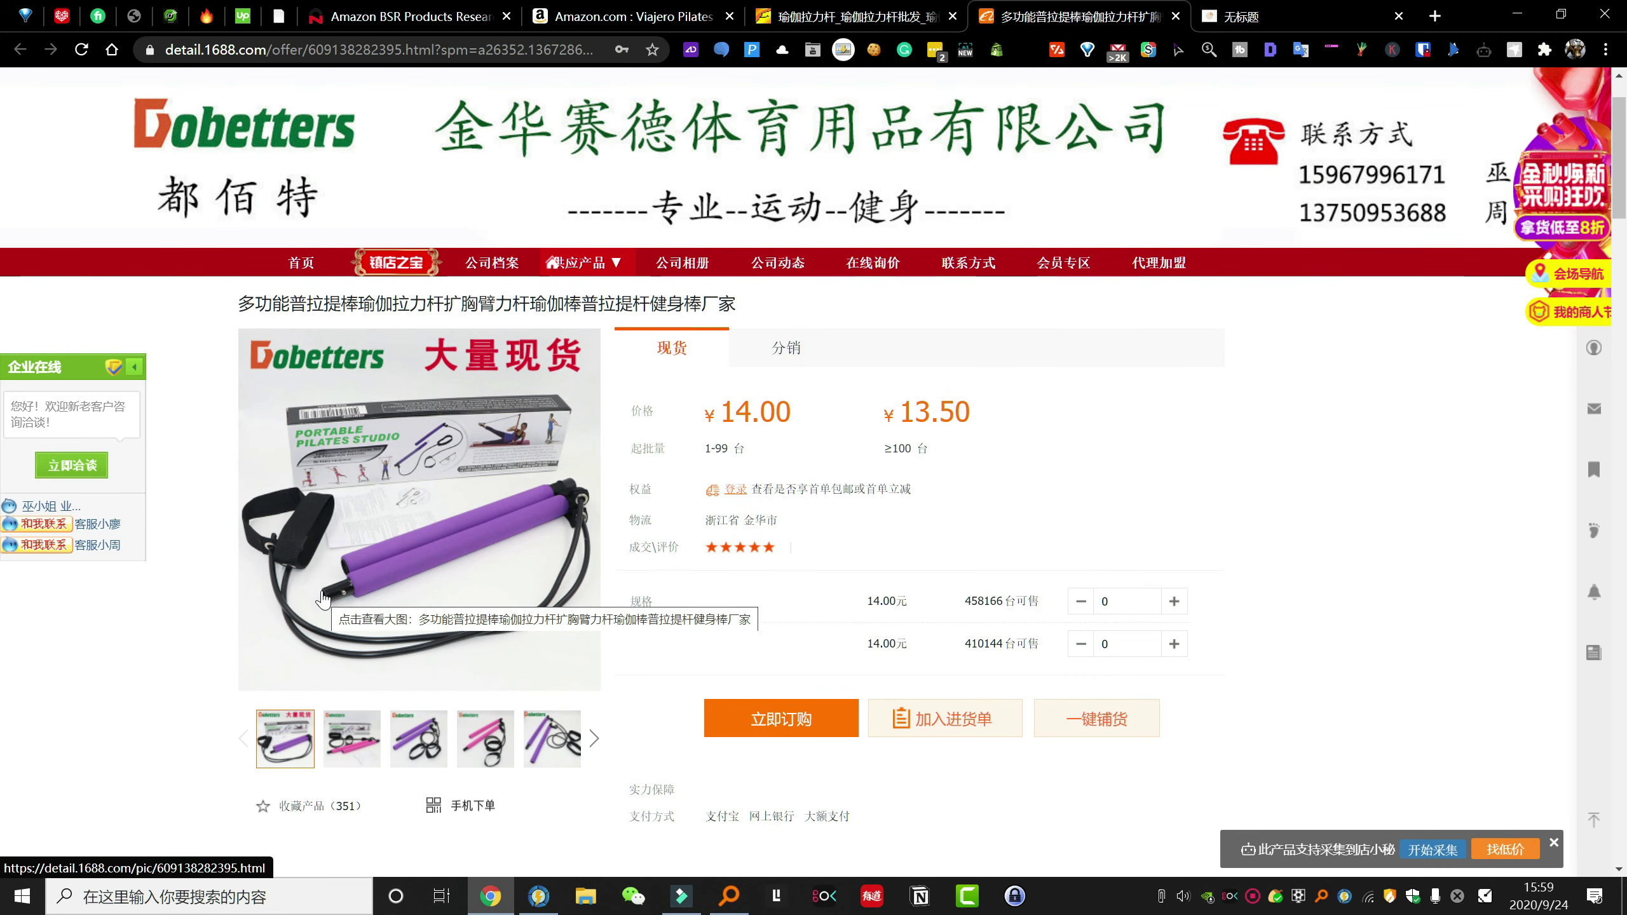
pyautogui.scroll(-15, 324, 598)
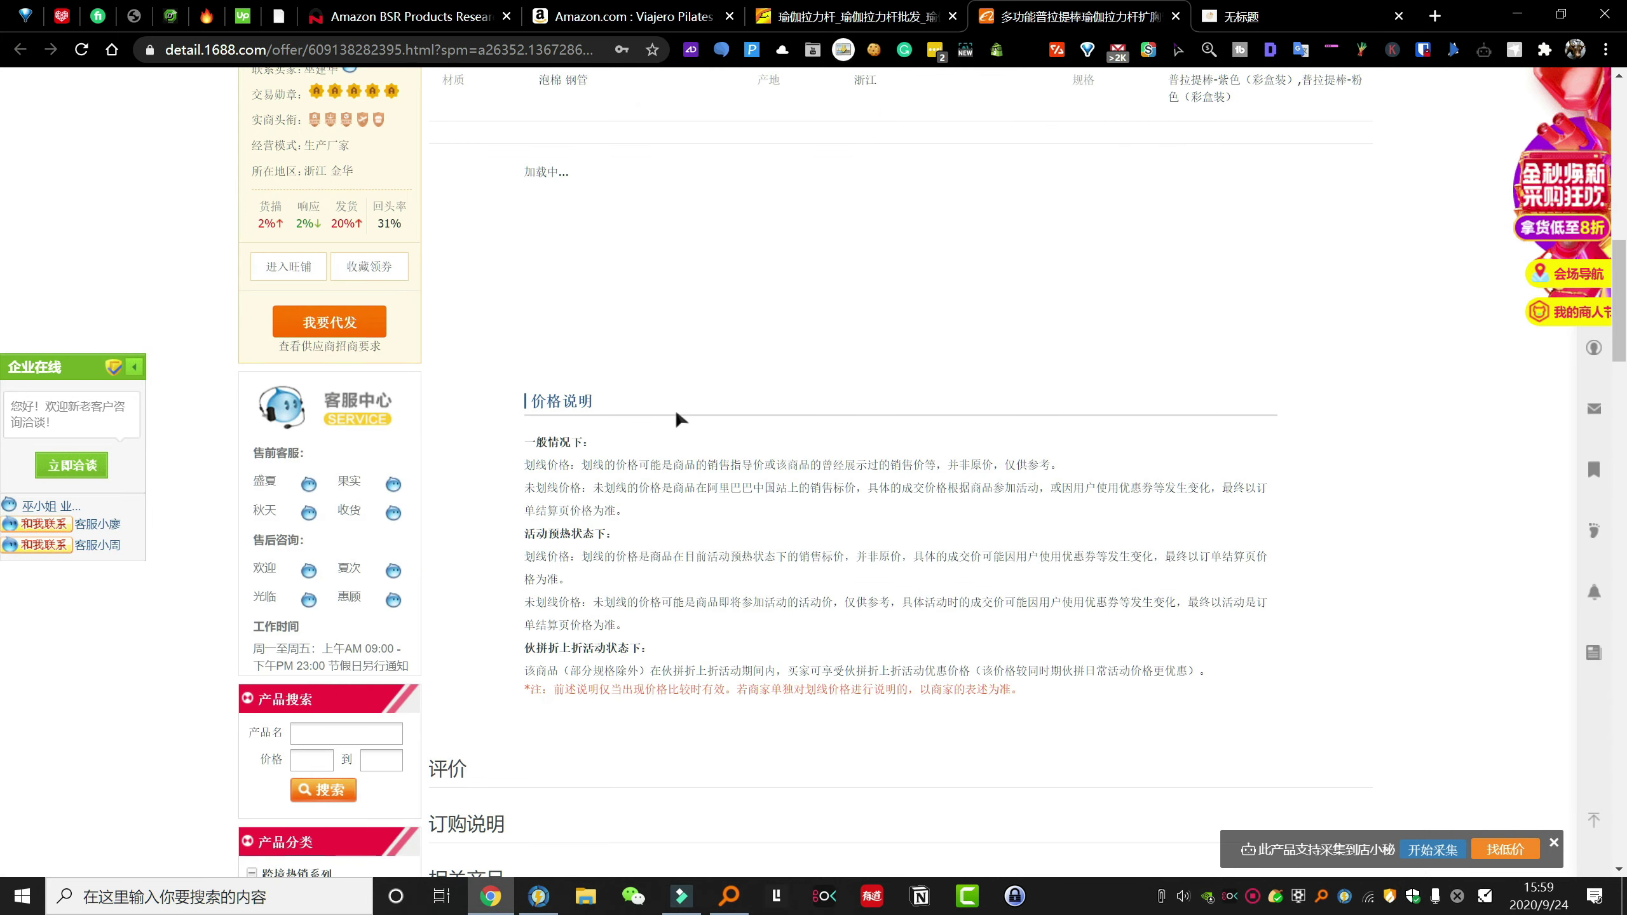
pyautogui.scroll(5, 701, 399)
pyautogui.click(640, 22)
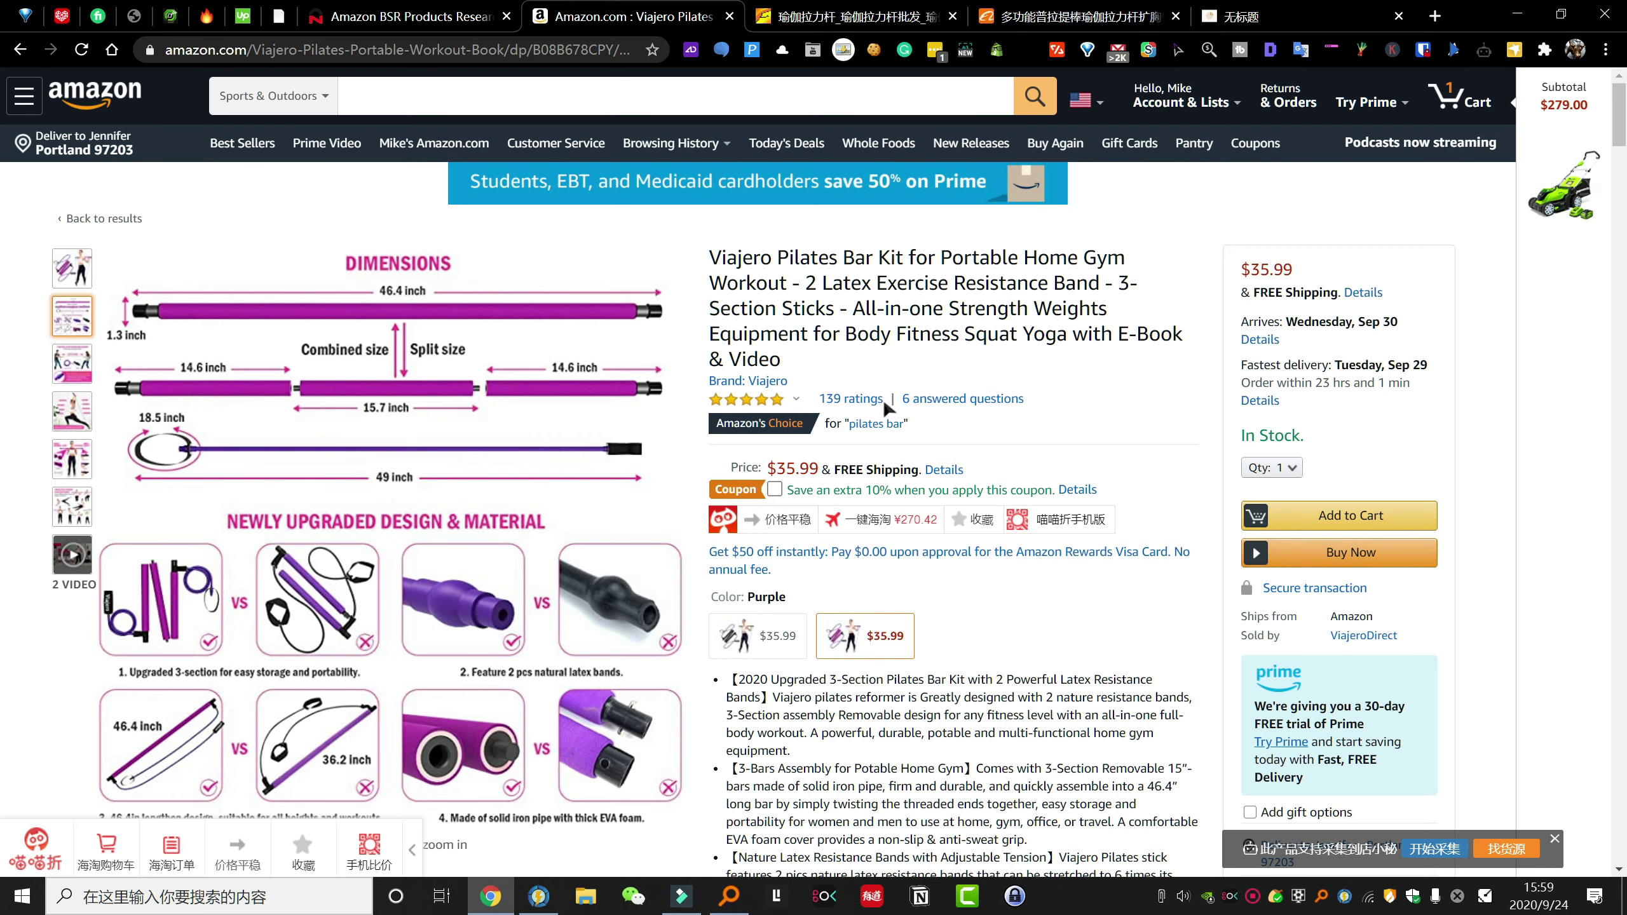
pyautogui.click(1050, 16)
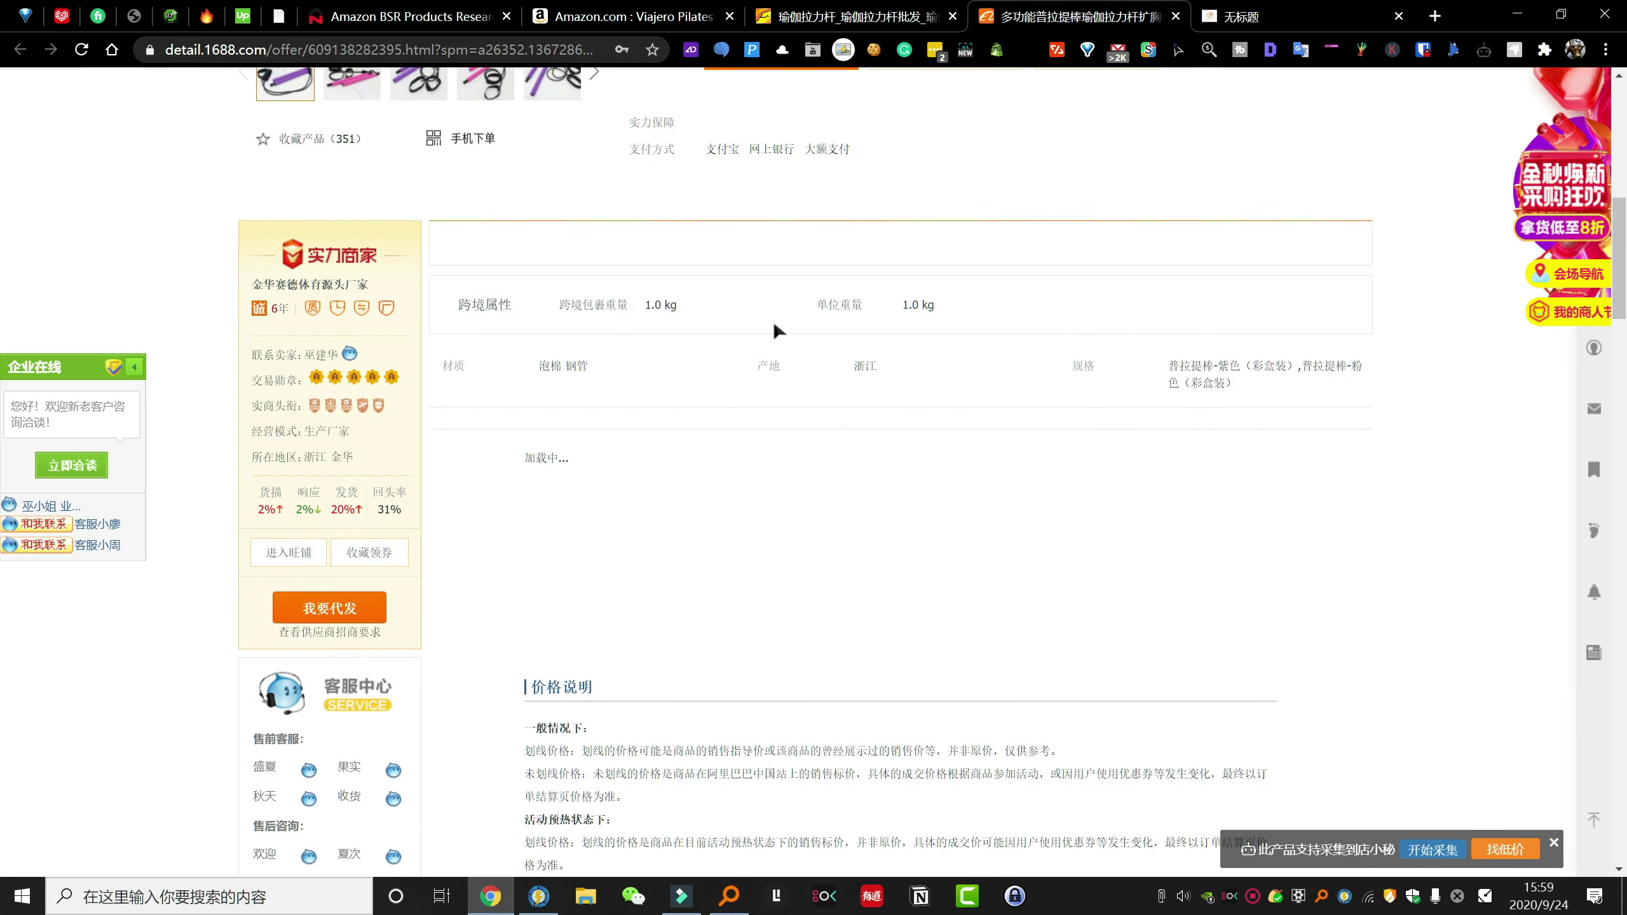
# - Reload the Dobetters product page and go back to the 瑜伽拉力杆 search results
pyautogui.rightClick(791, 299)
pyautogui.click(795, 349)
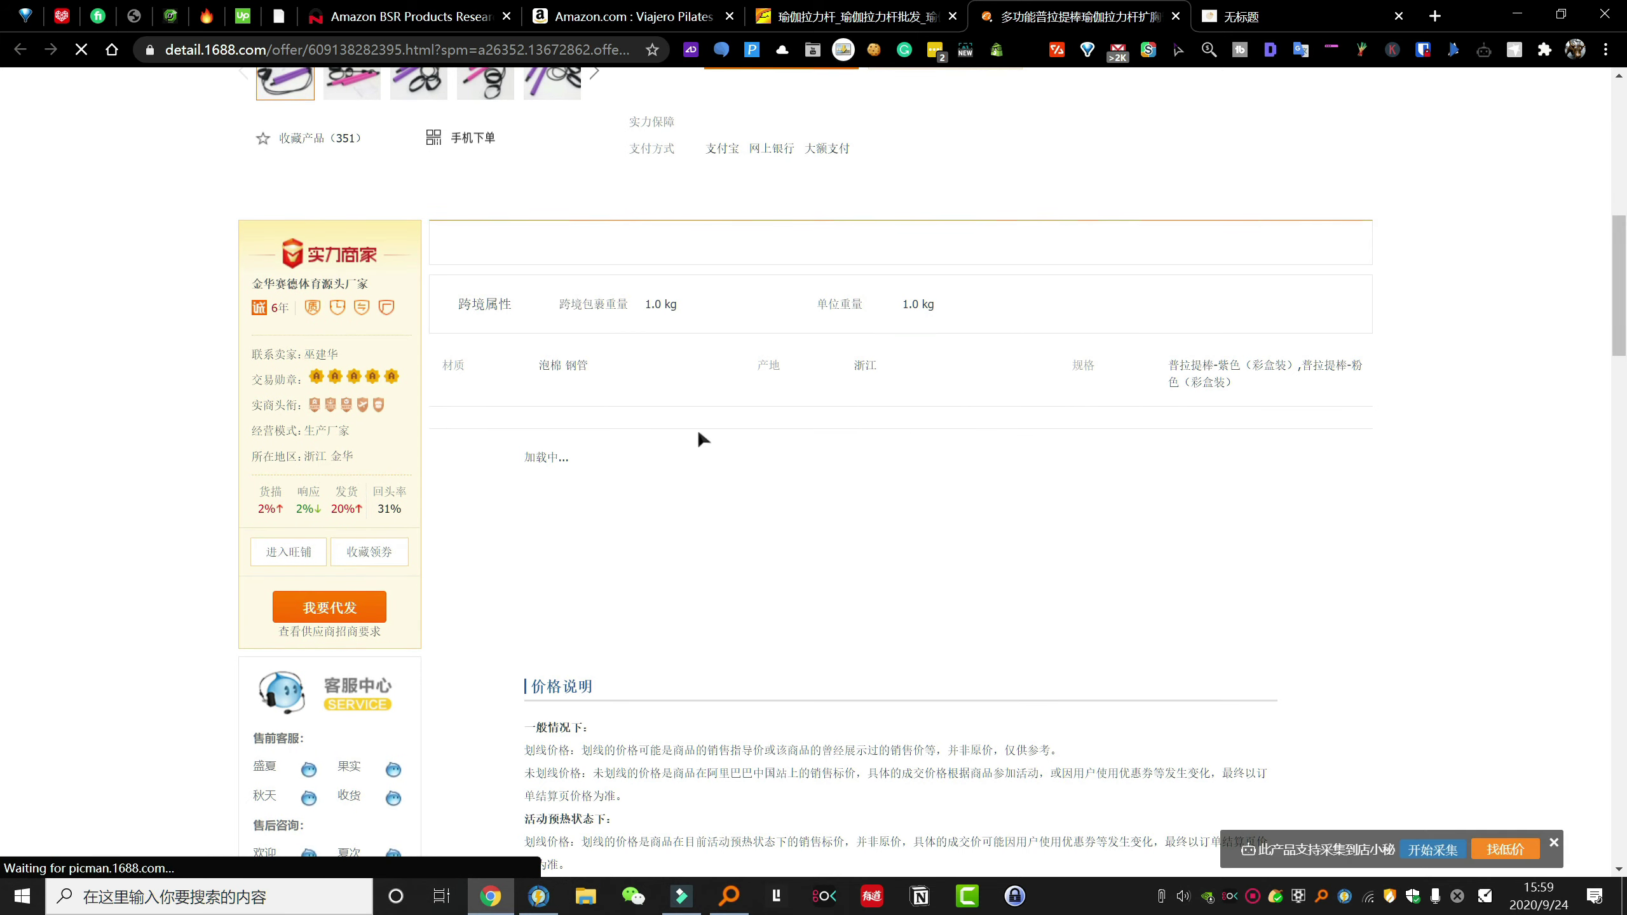
pyautogui.scroll(10, 697, 429)
pyautogui.click(993, 343)
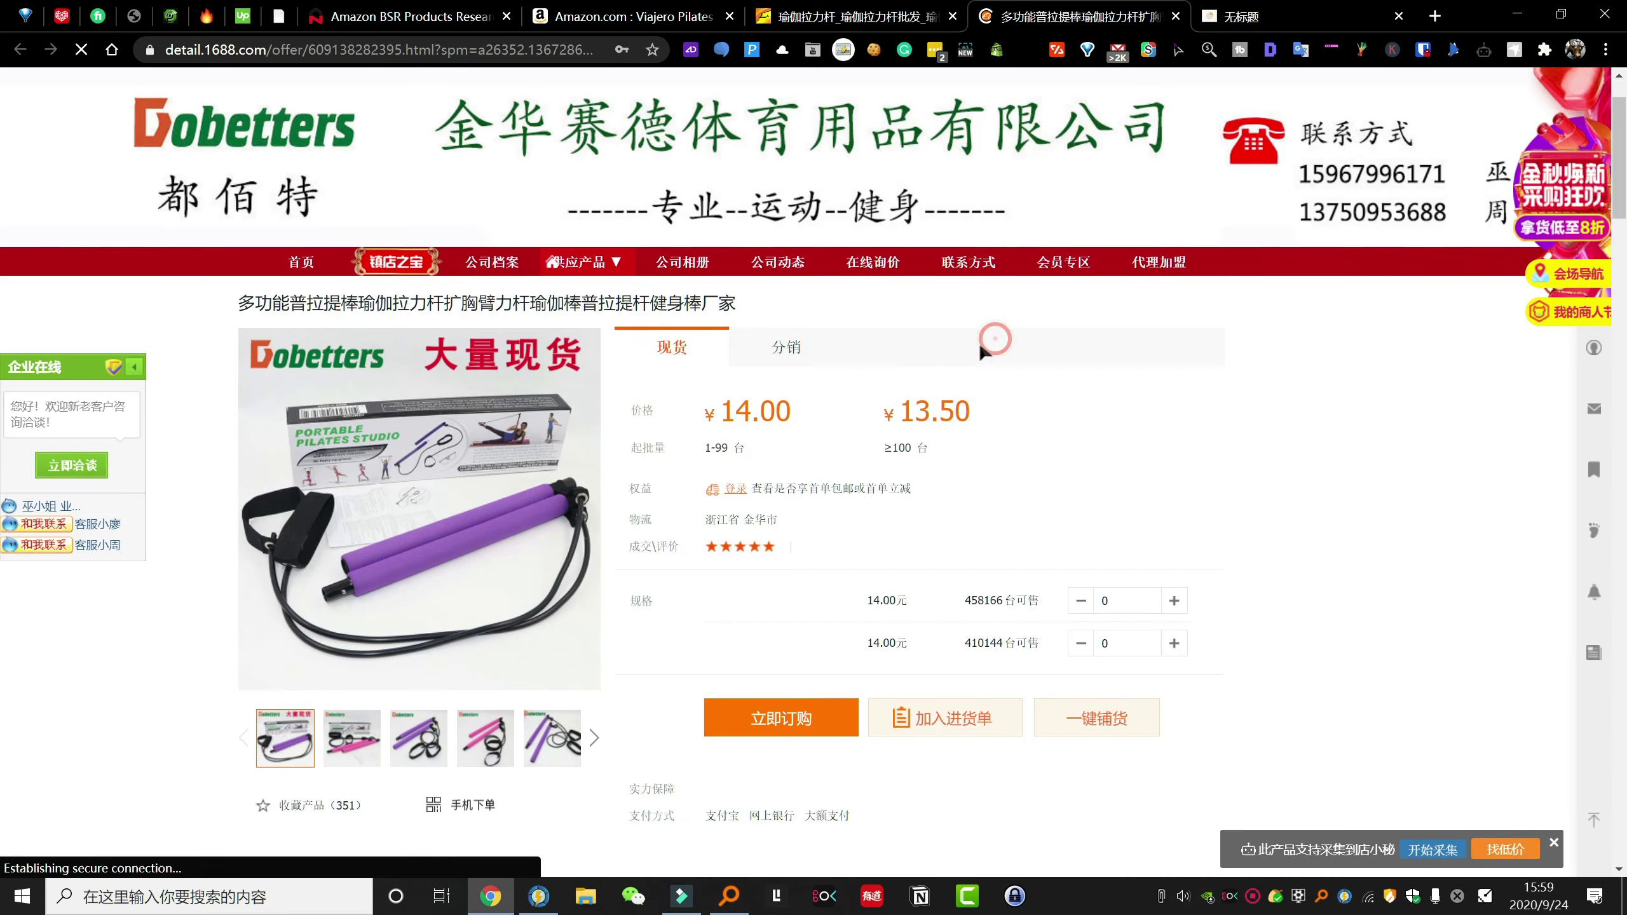
pyautogui.click(903, 12)
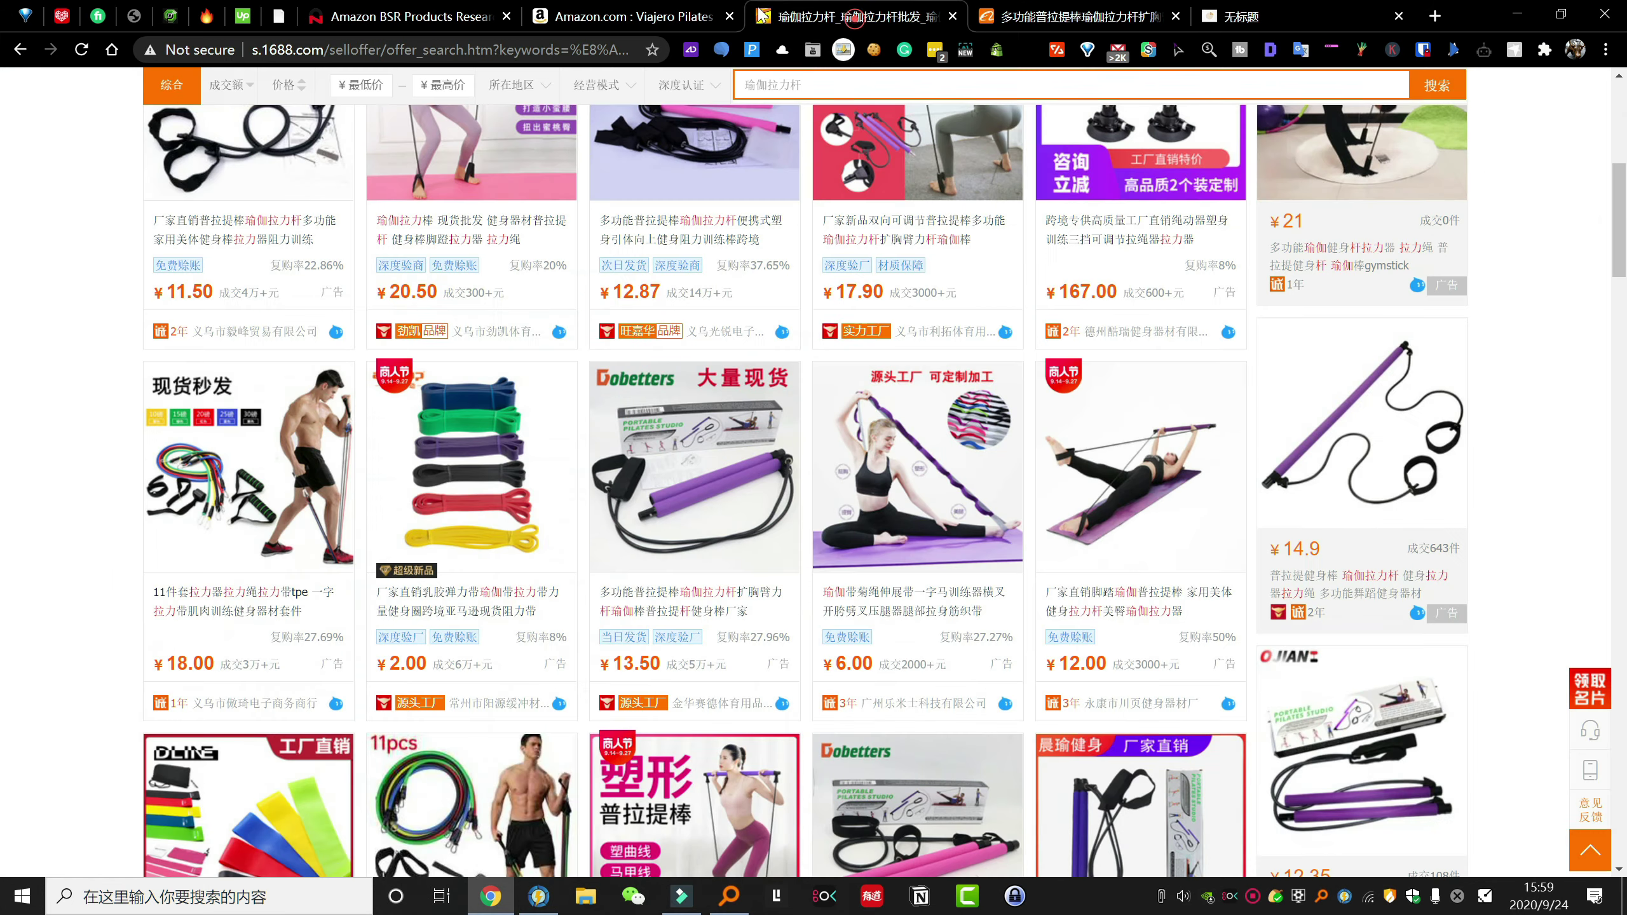
# - Switch to the Viajero Pilates bar kit on Amazon and examine its workout images and feature bullet points
pyautogui.click(618, 17)
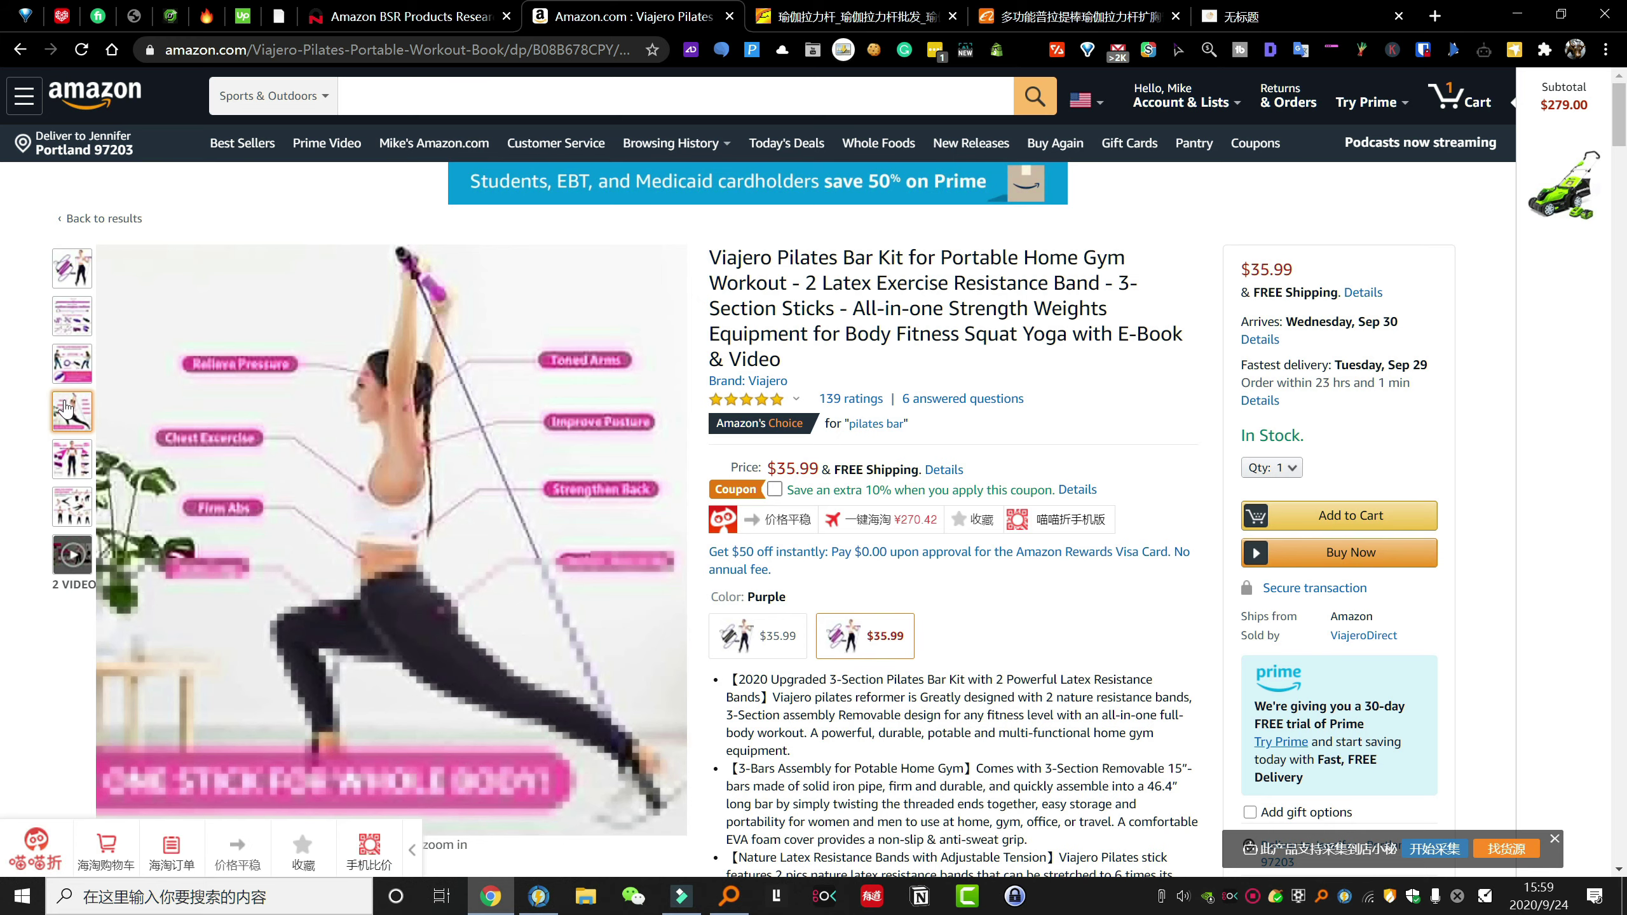
pyautogui.moveTo(410, 526)
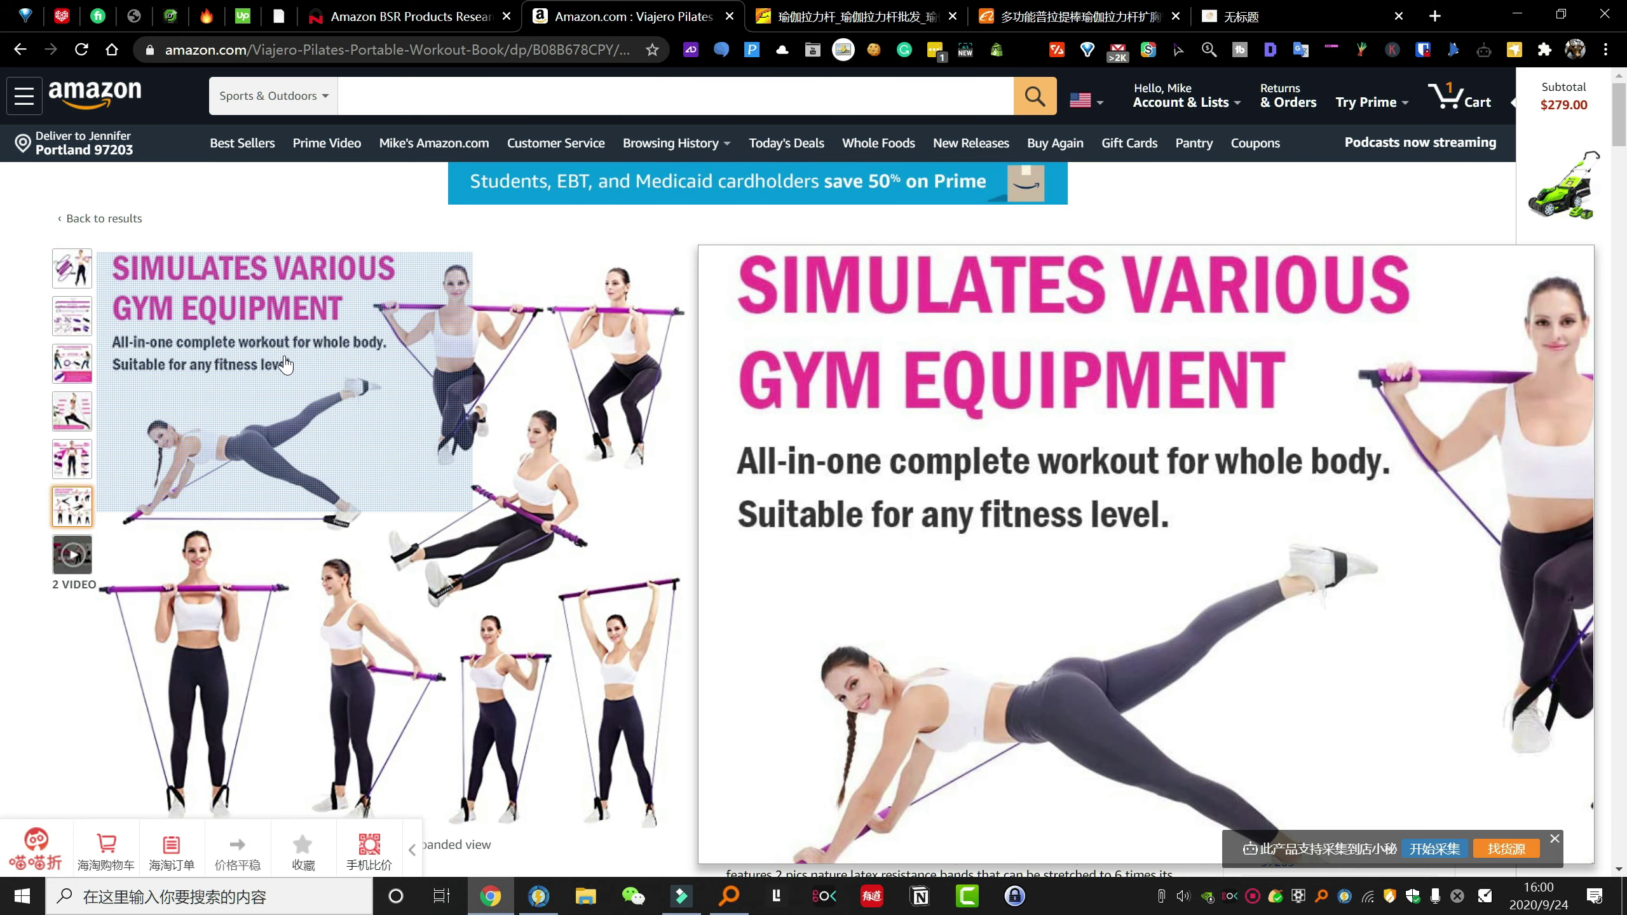
pyautogui.scroll(-1, 286, 364)
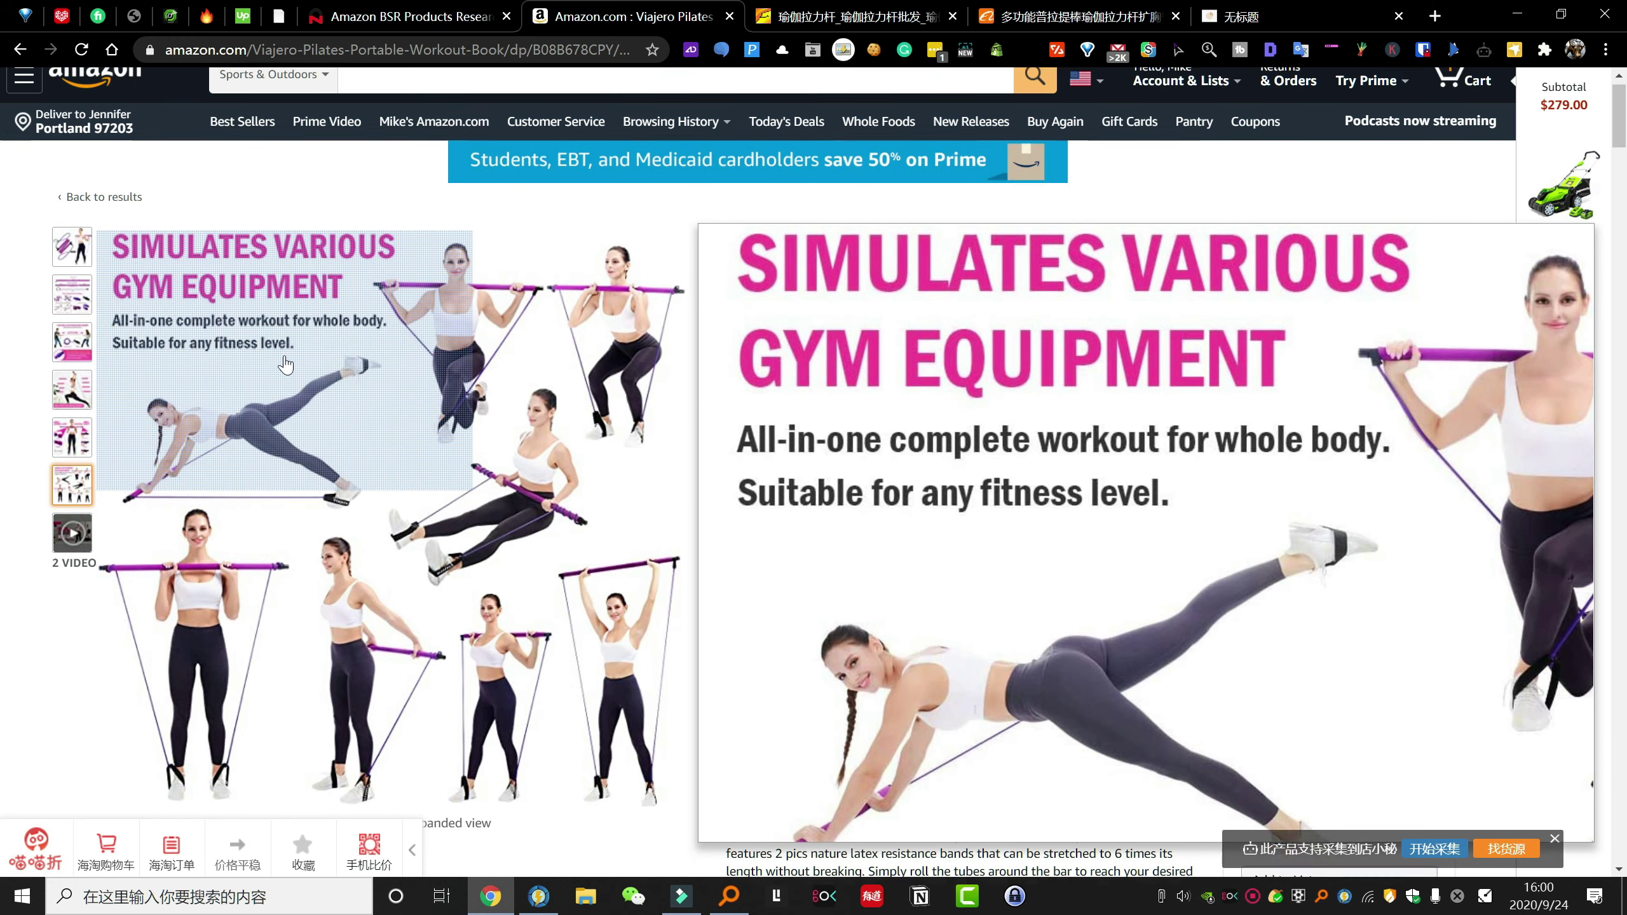
pyautogui.scroll(1, 980, 403)
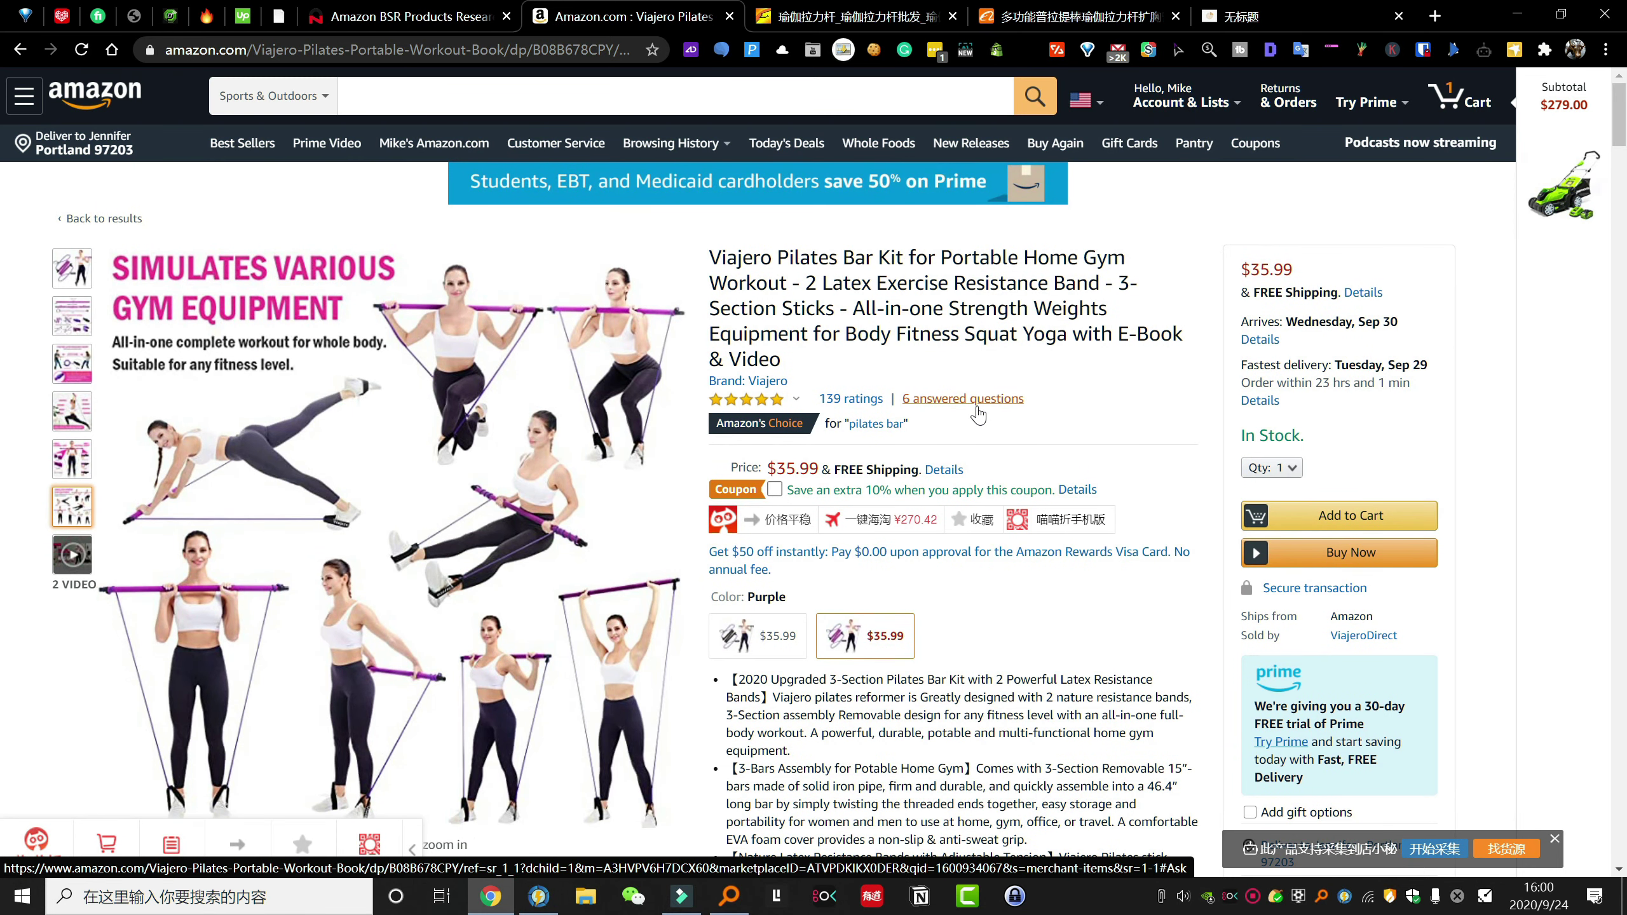
pyautogui.scroll(-3, 978, 415)
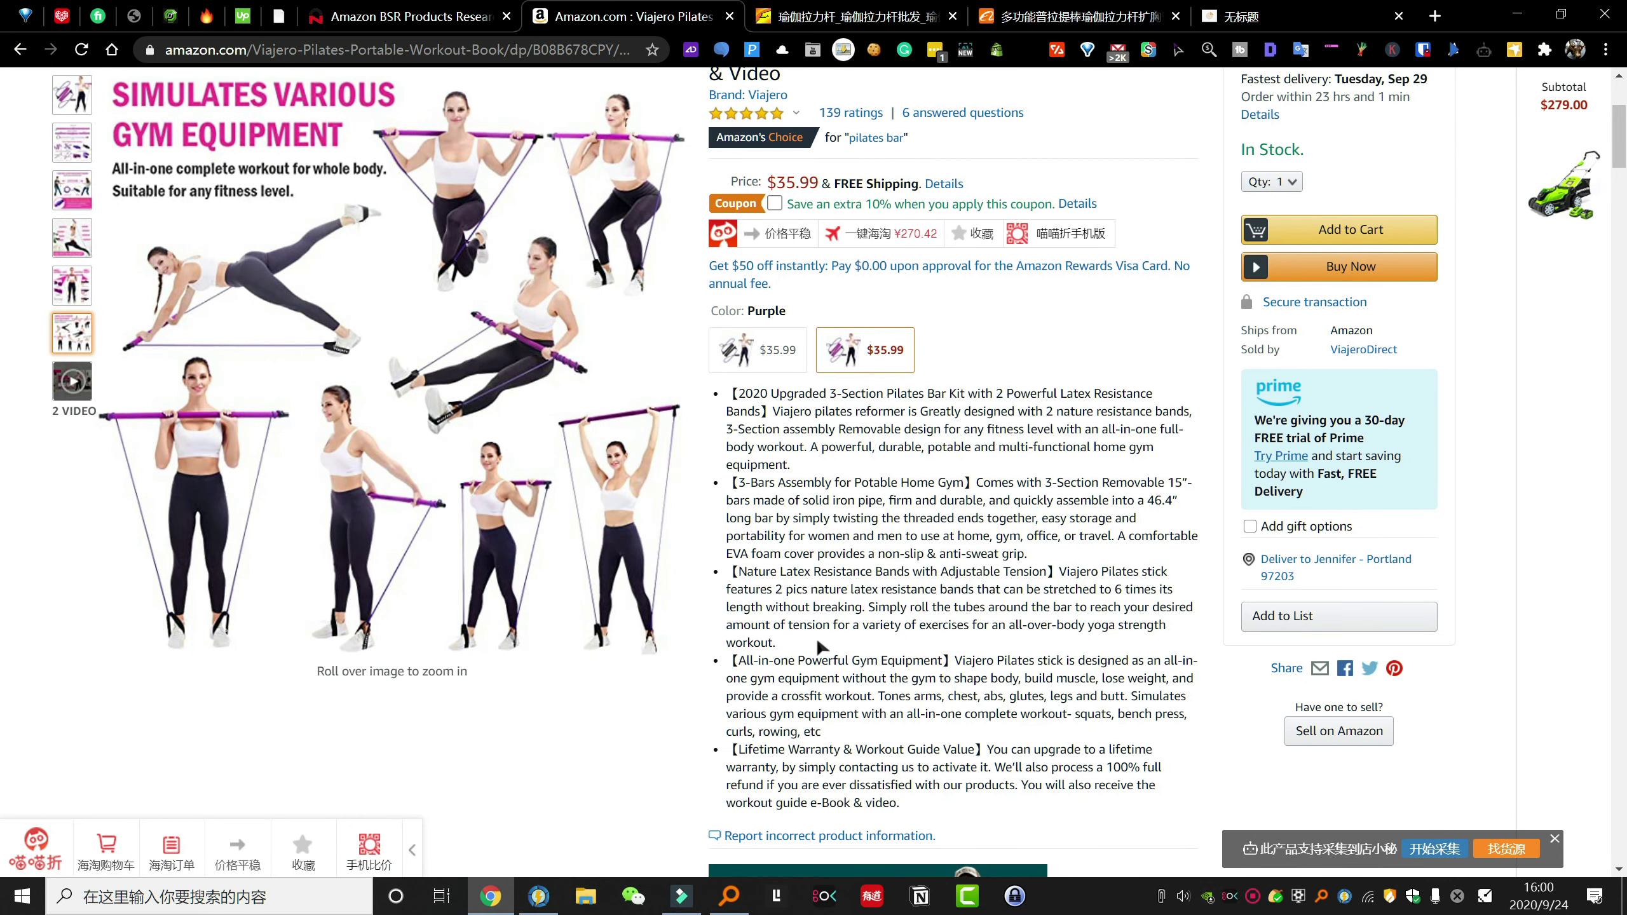
pyautogui.scroll(-2, 818, 644)
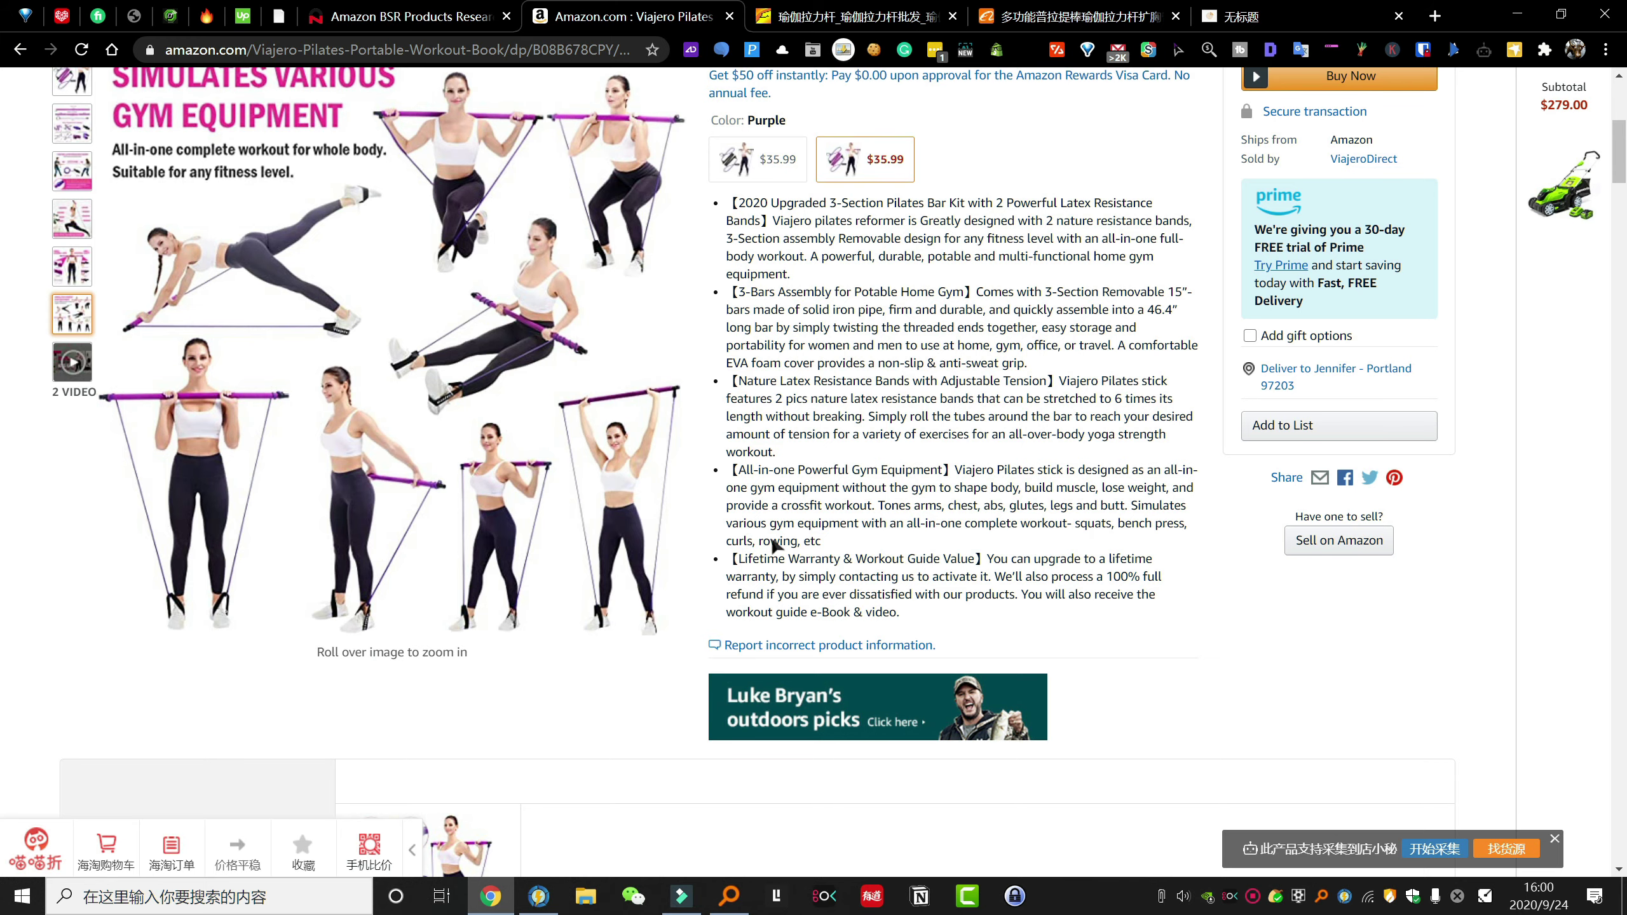
# - Close the Dobetters product page on 1688 and return to the 瑜伽拉力杆 search results
pyautogui.click(881, 16)
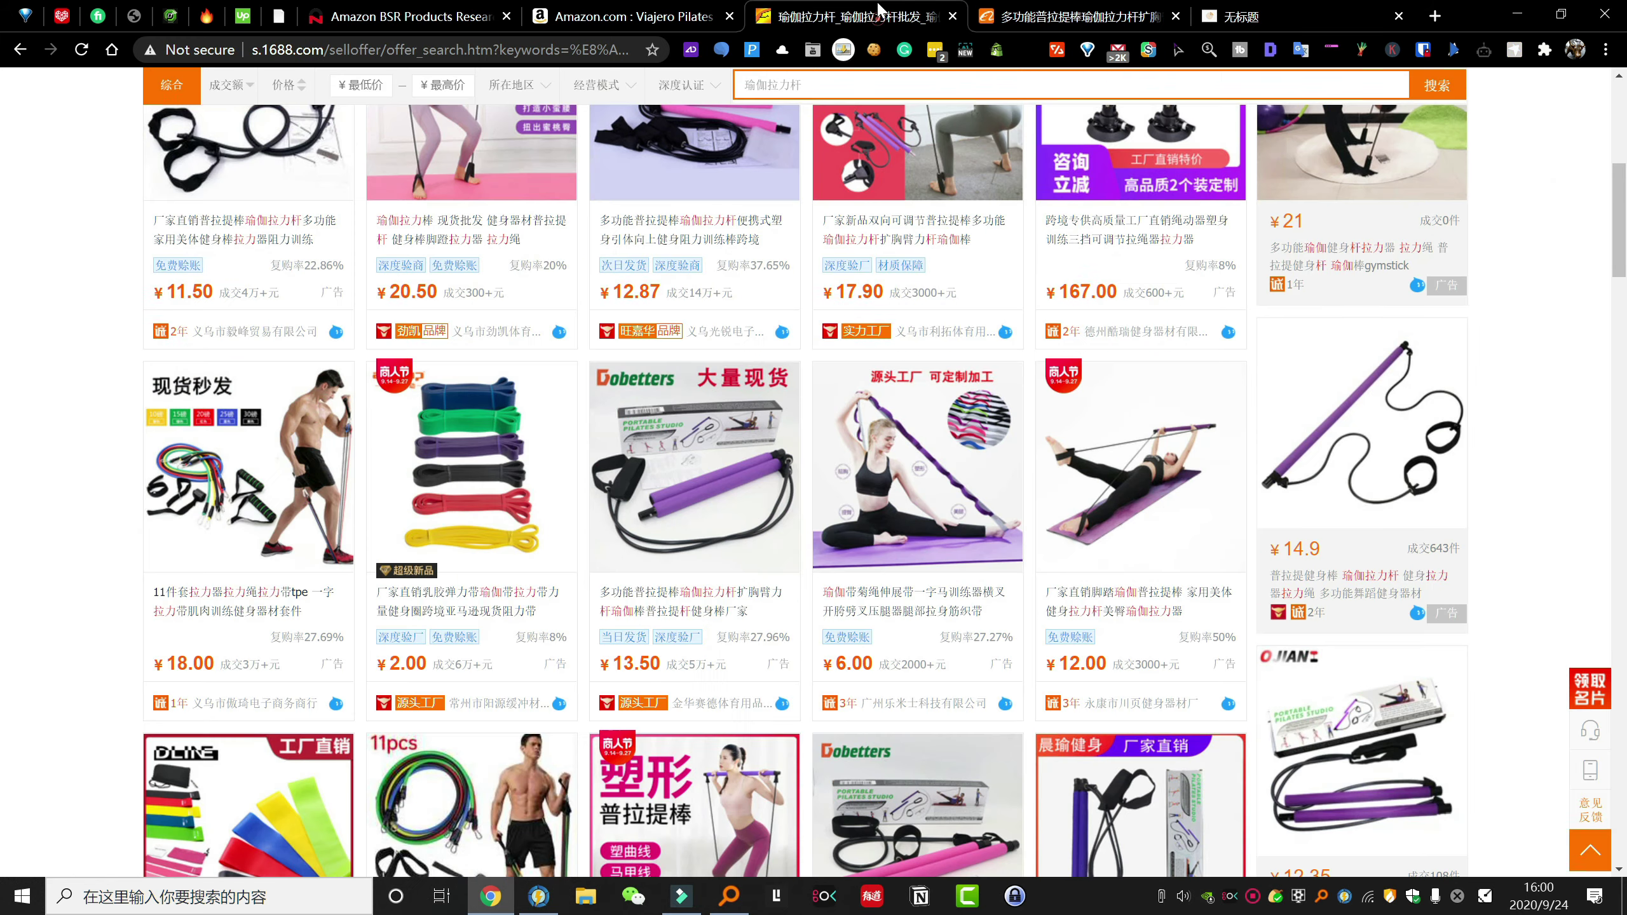
pyautogui.click(1046, 18)
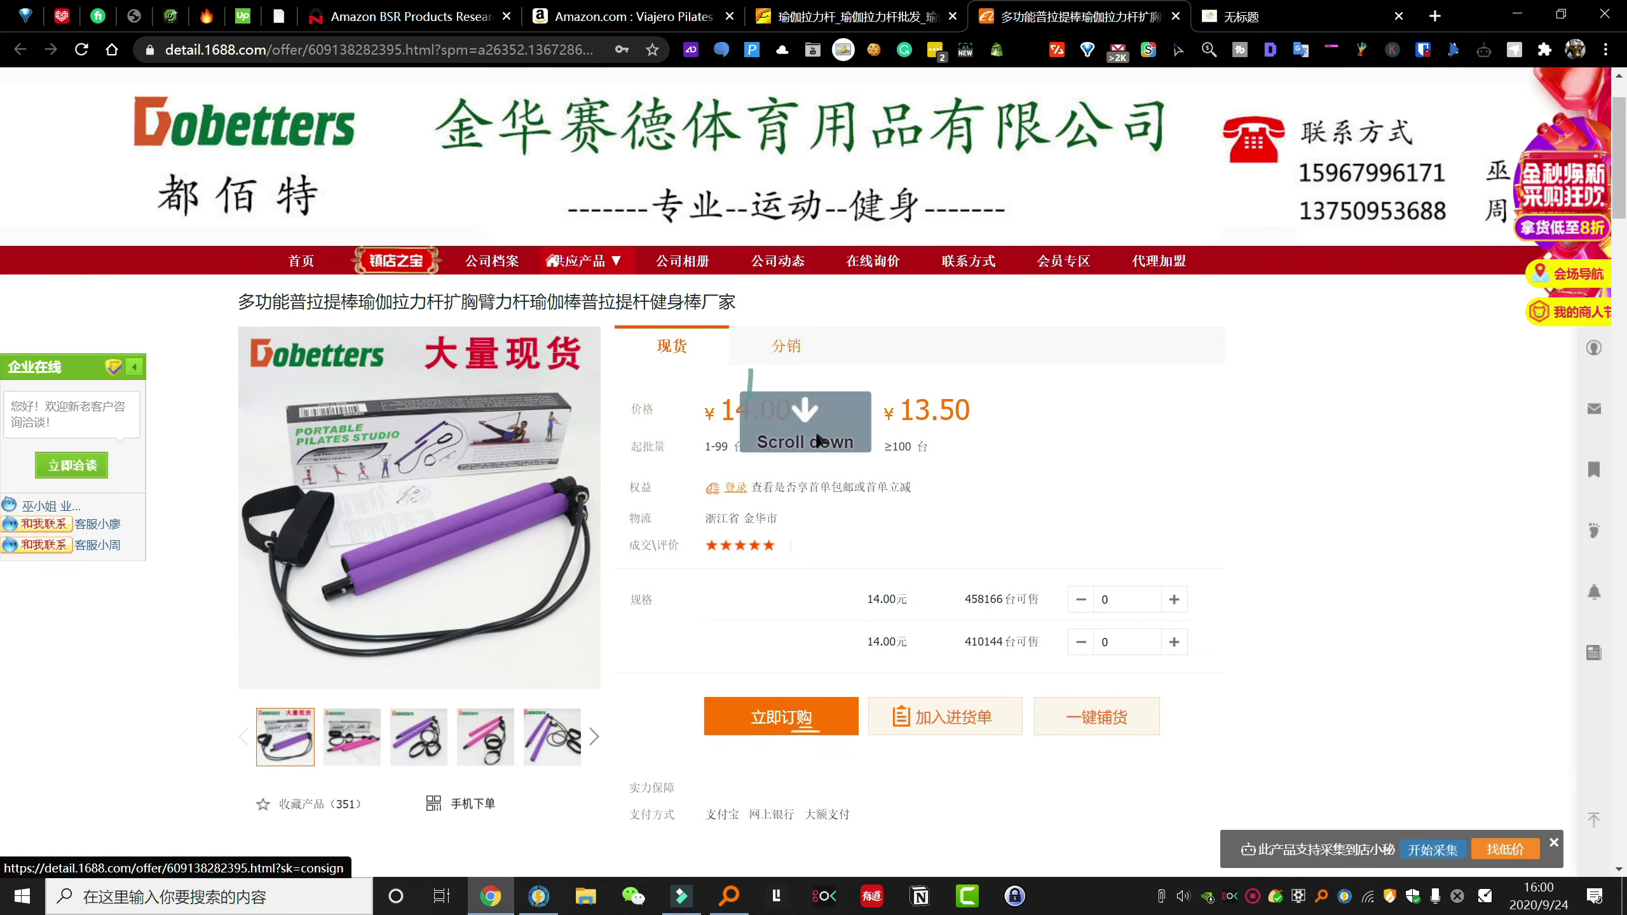
pyautogui.hotkey('ctrl', 'w')
pyautogui.click(922, 15)
# - Browse the Pilates bar suppliers and their prices in the 瑜伽拉力杆 search results
pyautogui.scroll(1, 600, 455)
pyautogui.scroll(-6, 600, 455)
pyautogui.moveTo(602, 463)
pyautogui.scroll(5, 601, 467)
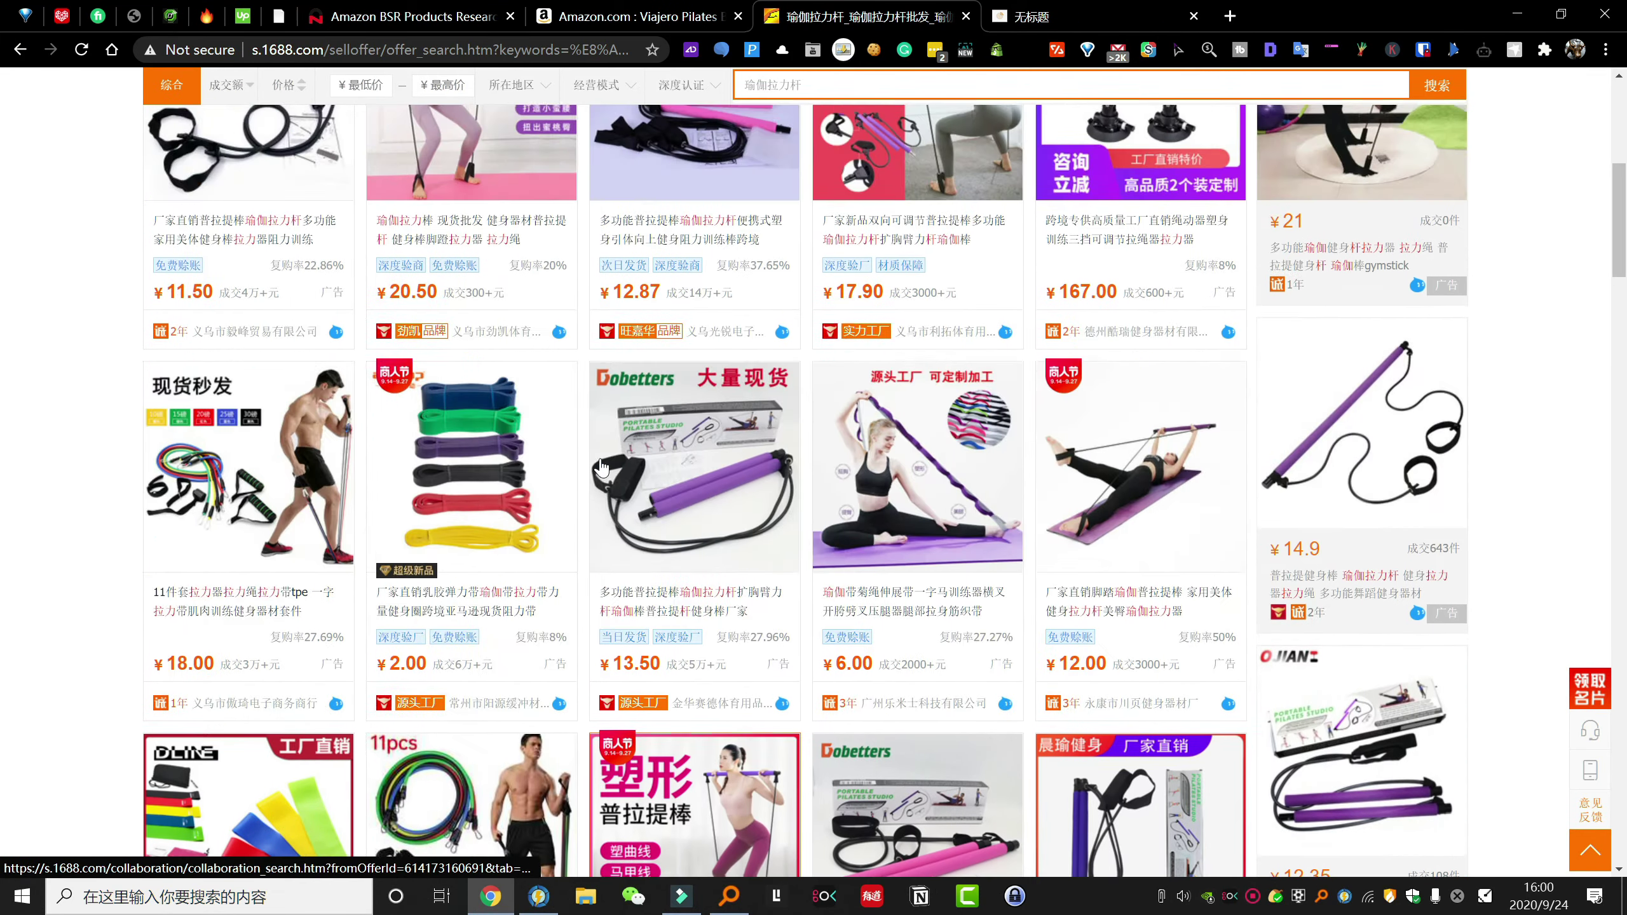
pyautogui.scroll(-4, 596, 473)
pyautogui.scroll(5, 596, 473)
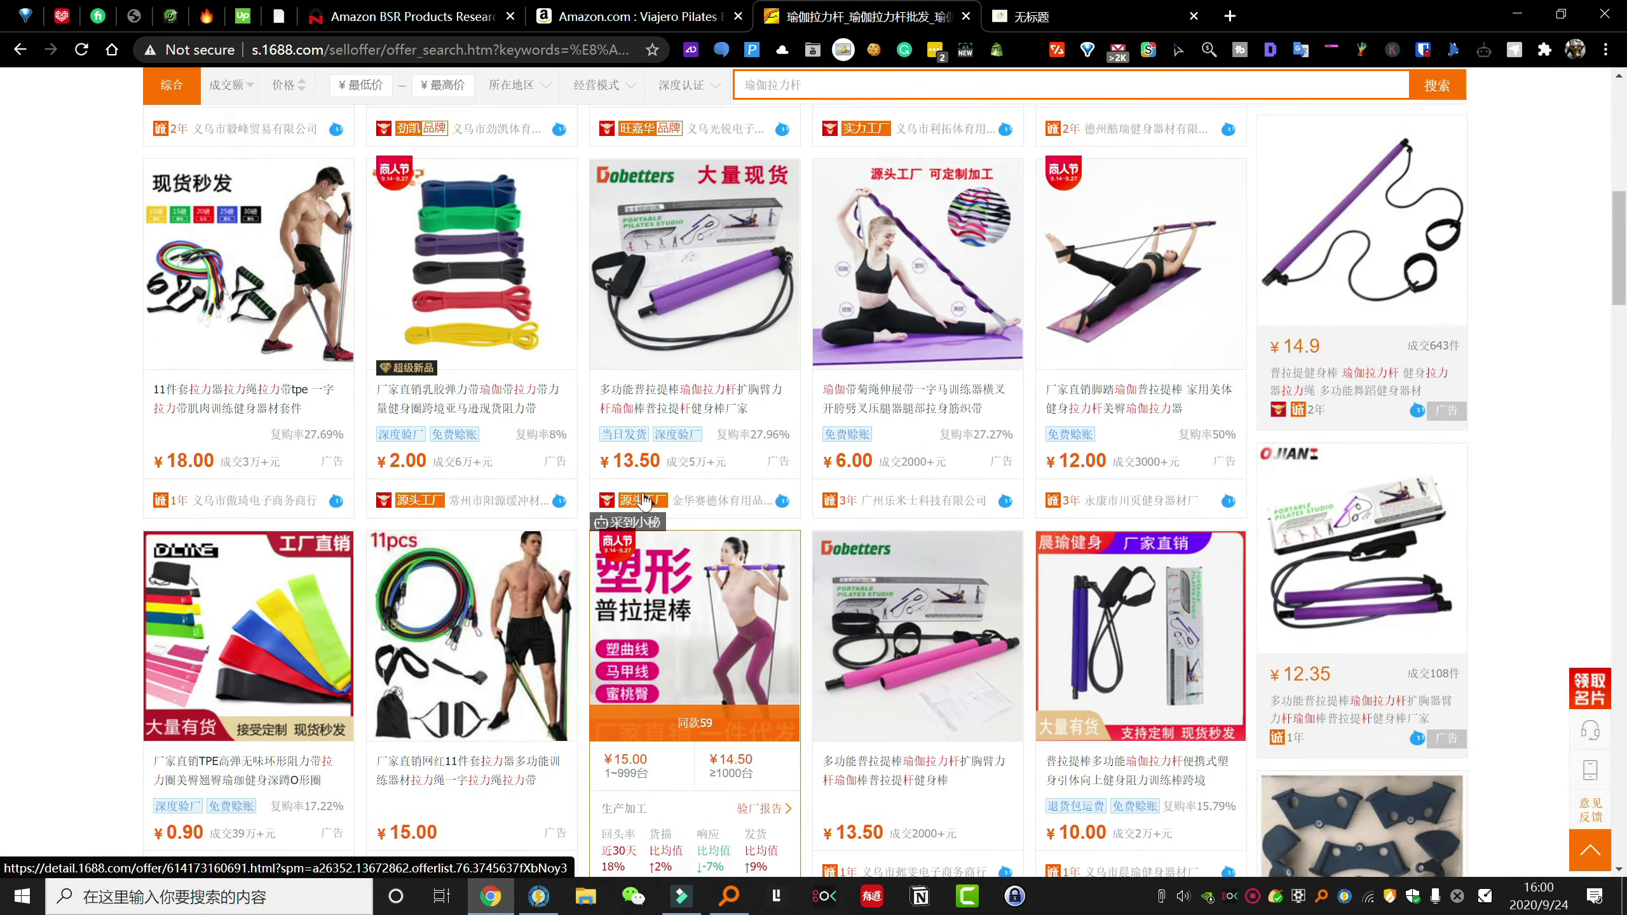
# - Switch to AmzChart and look through the filtered product research list around the Viajero Pilates bar kits
pyautogui.click(410, 15)
pyautogui.scroll(-10, 182, 481)
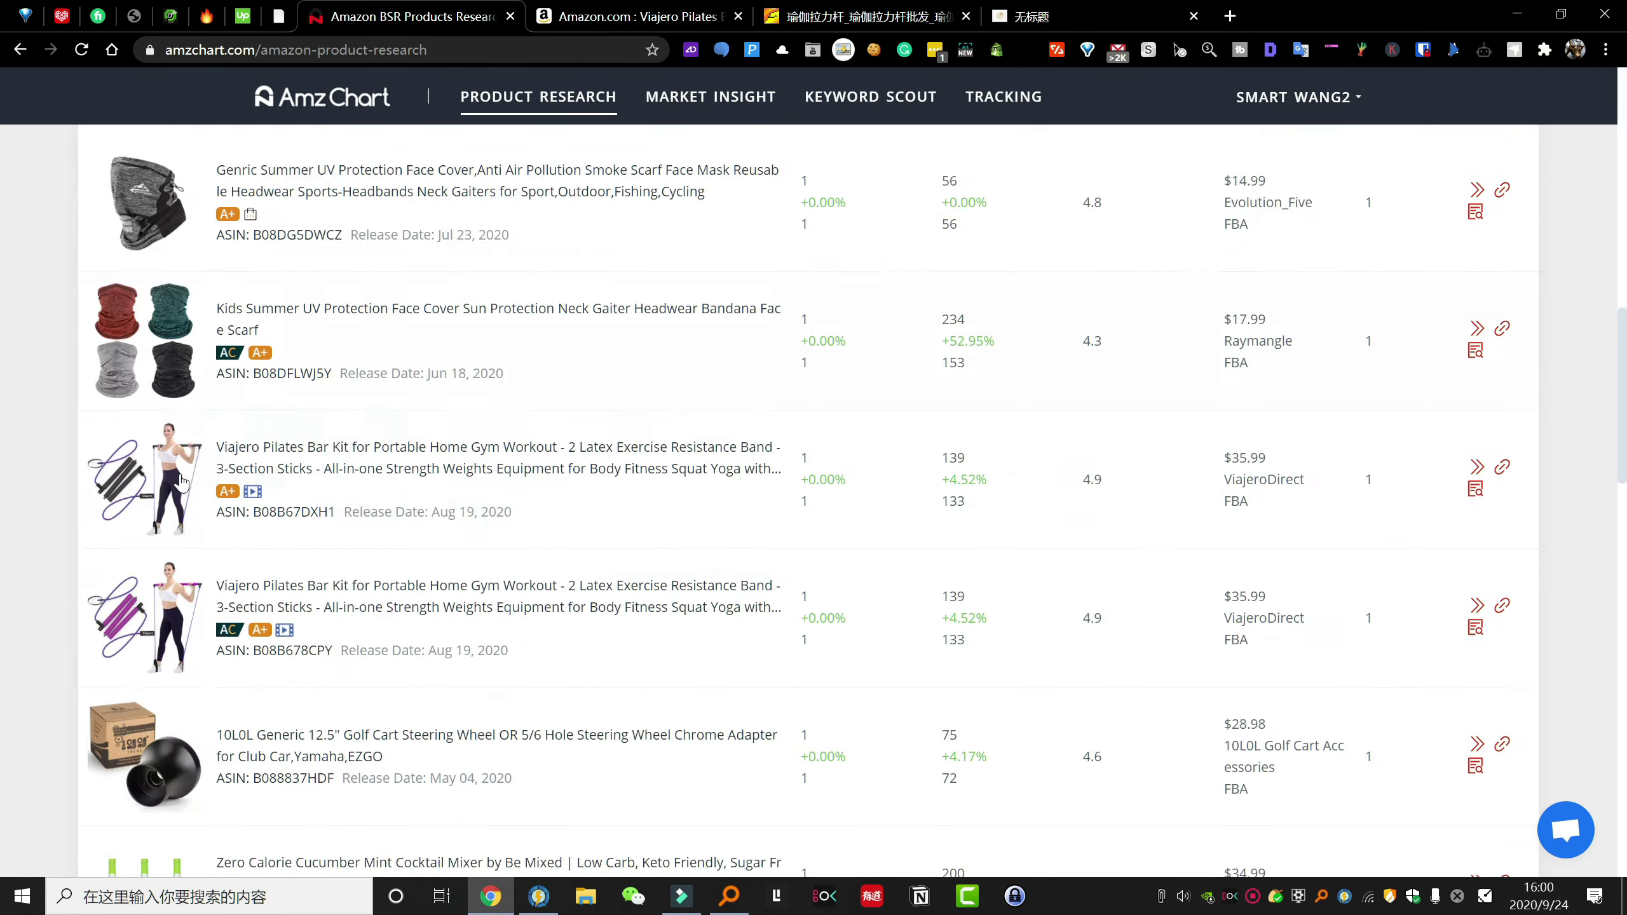
pyautogui.scroll(-8, 96, 486)
pyautogui.scroll(8, 9, 490)
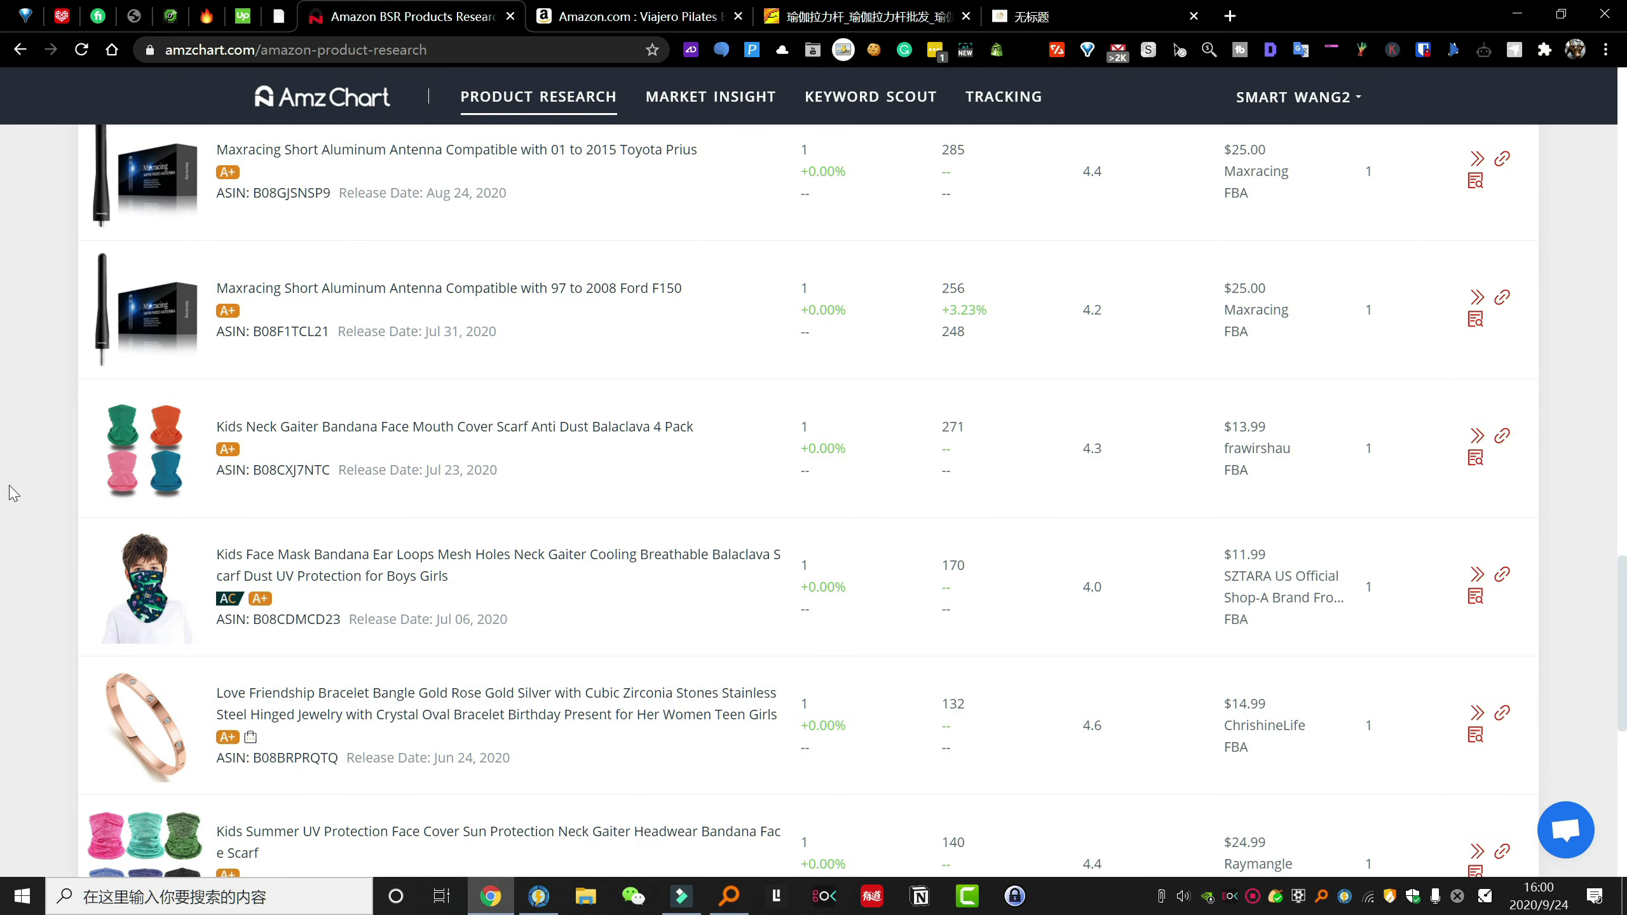
pyautogui.scroll(4, 11, 492)
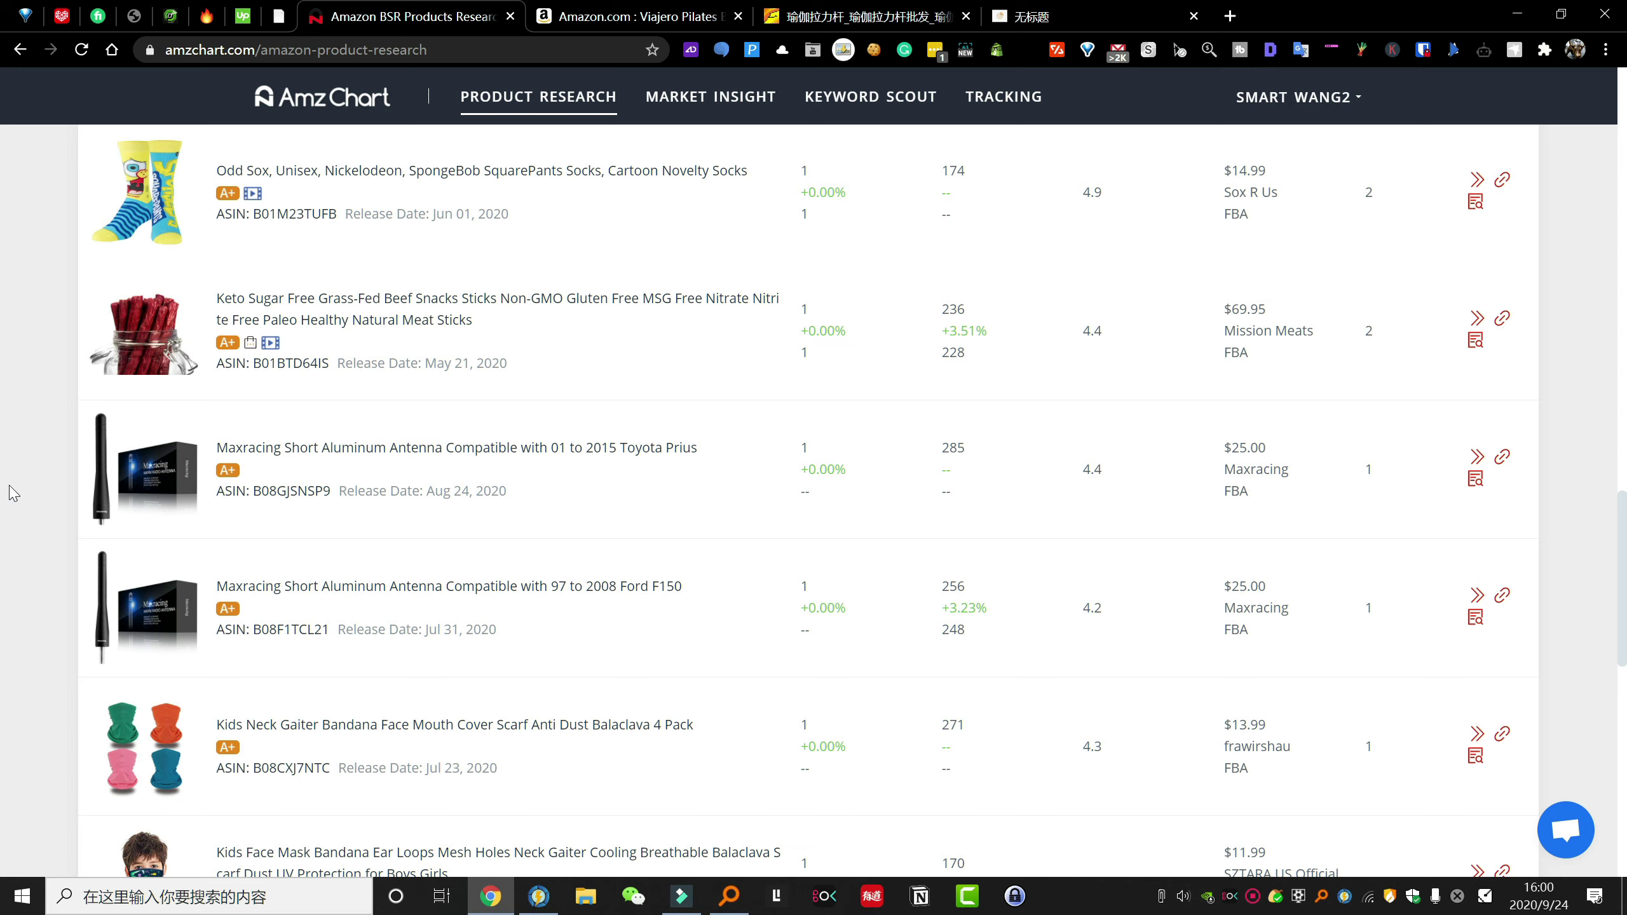
pyautogui.scroll(12, 11, 491)
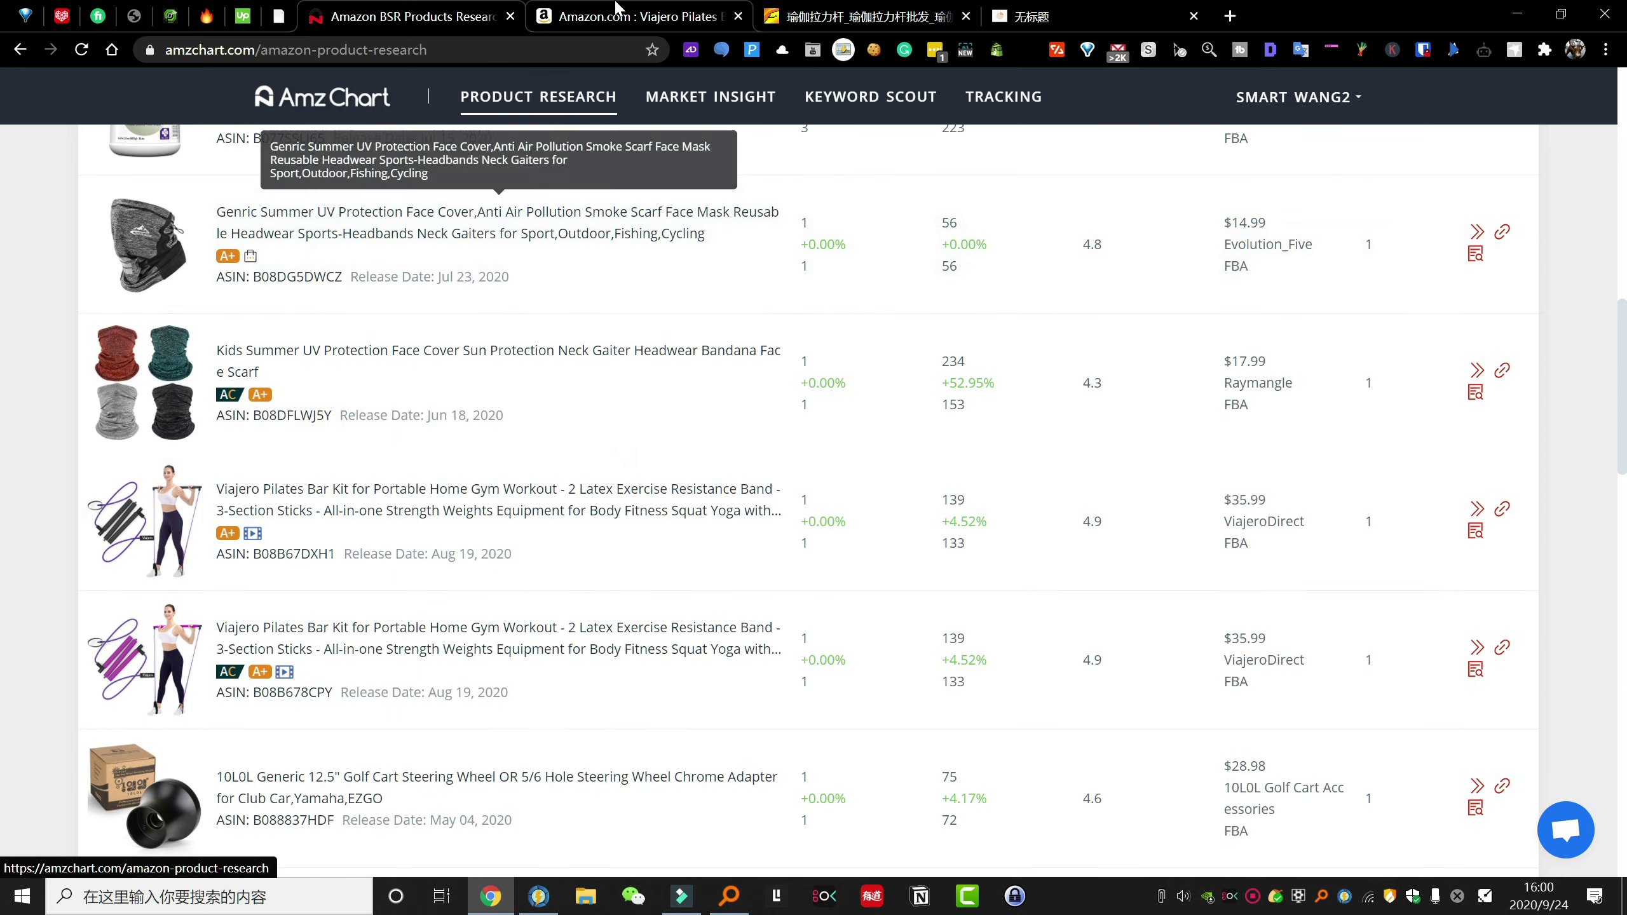
# - Return to the 瑜伽拉力杆 results on 1688 and compare the pictures and prices of the first rows of listings
pyautogui.click(615, 9)
pyautogui.click(832, 16)
pyautogui.scroll(5, 570, 344)
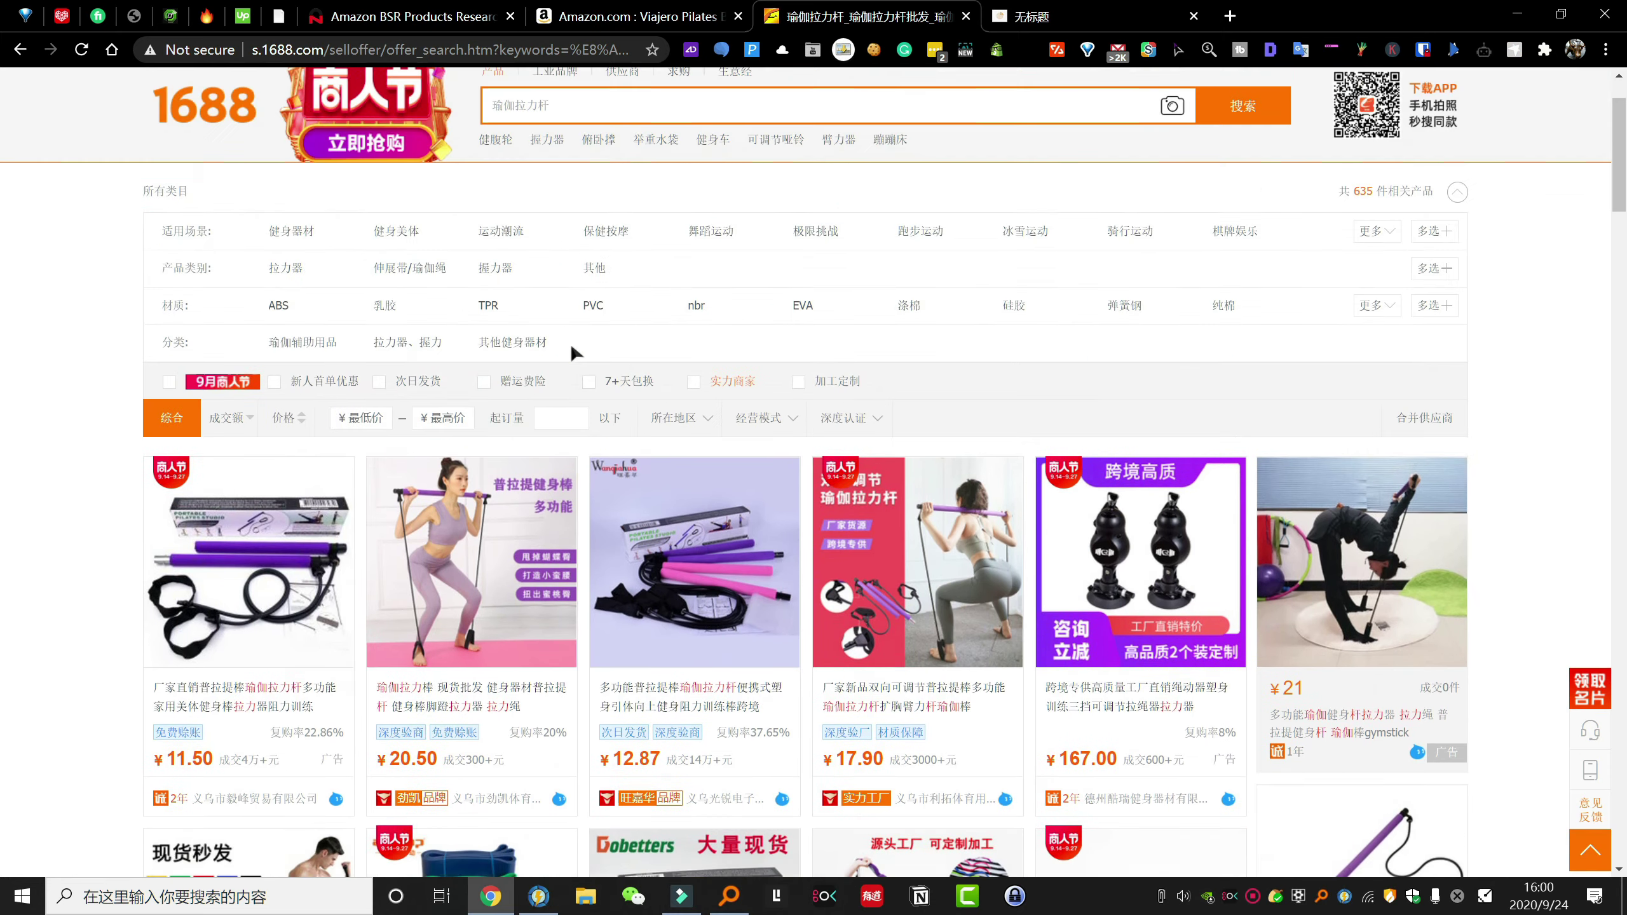
pyautogui.scroll(-5, 569, 344)
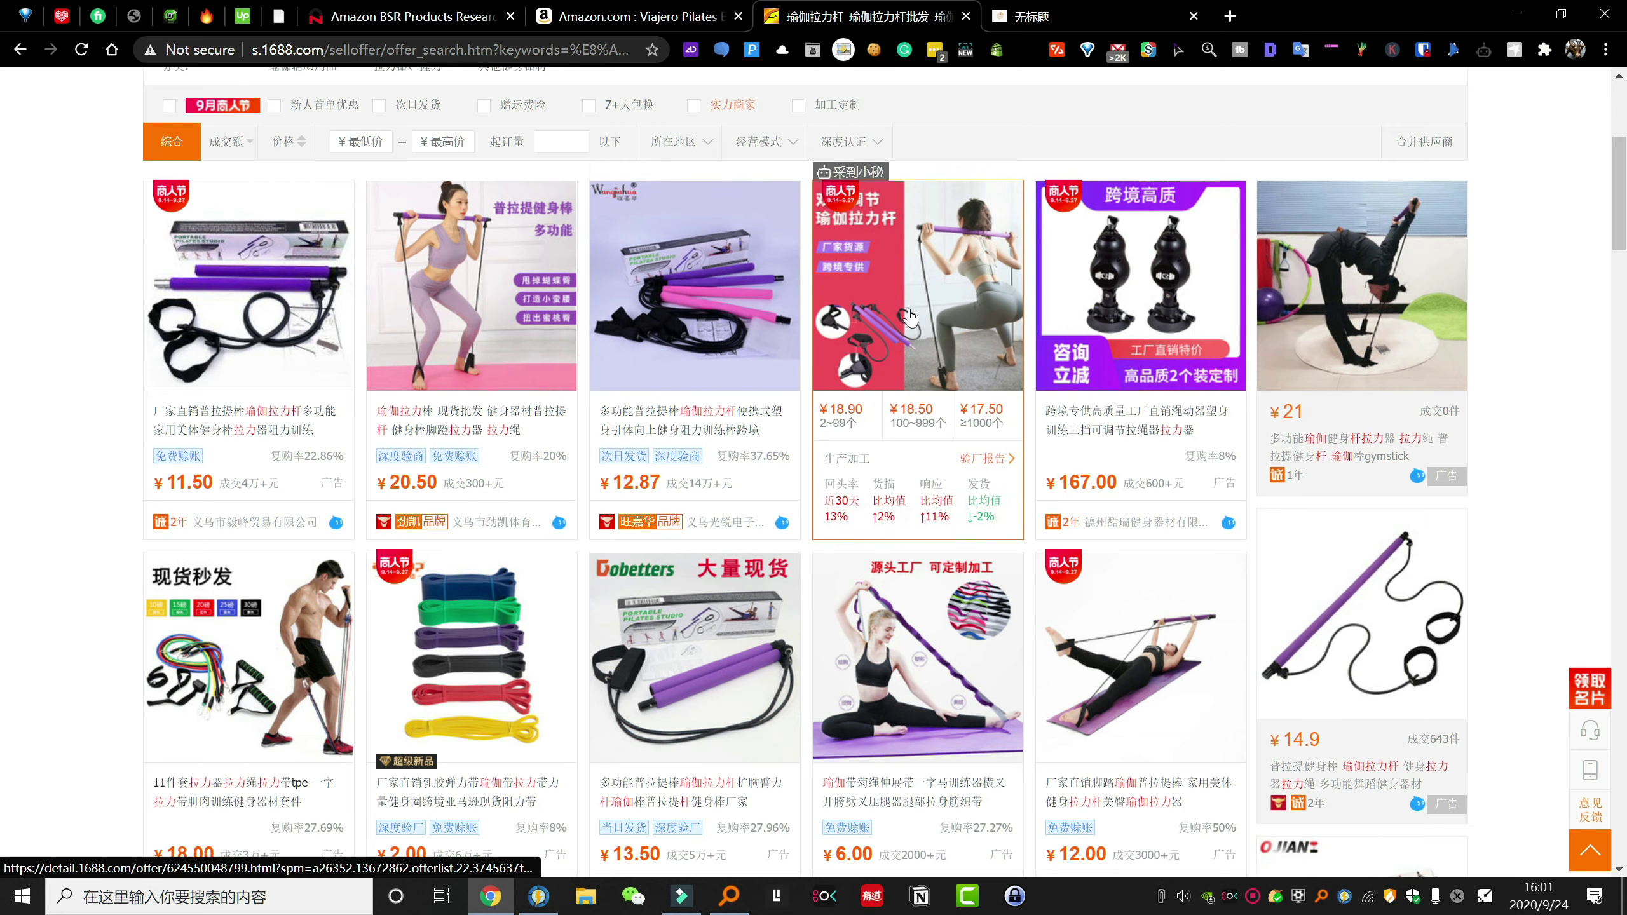
pyautogui.scroll(-4, 909, 317)
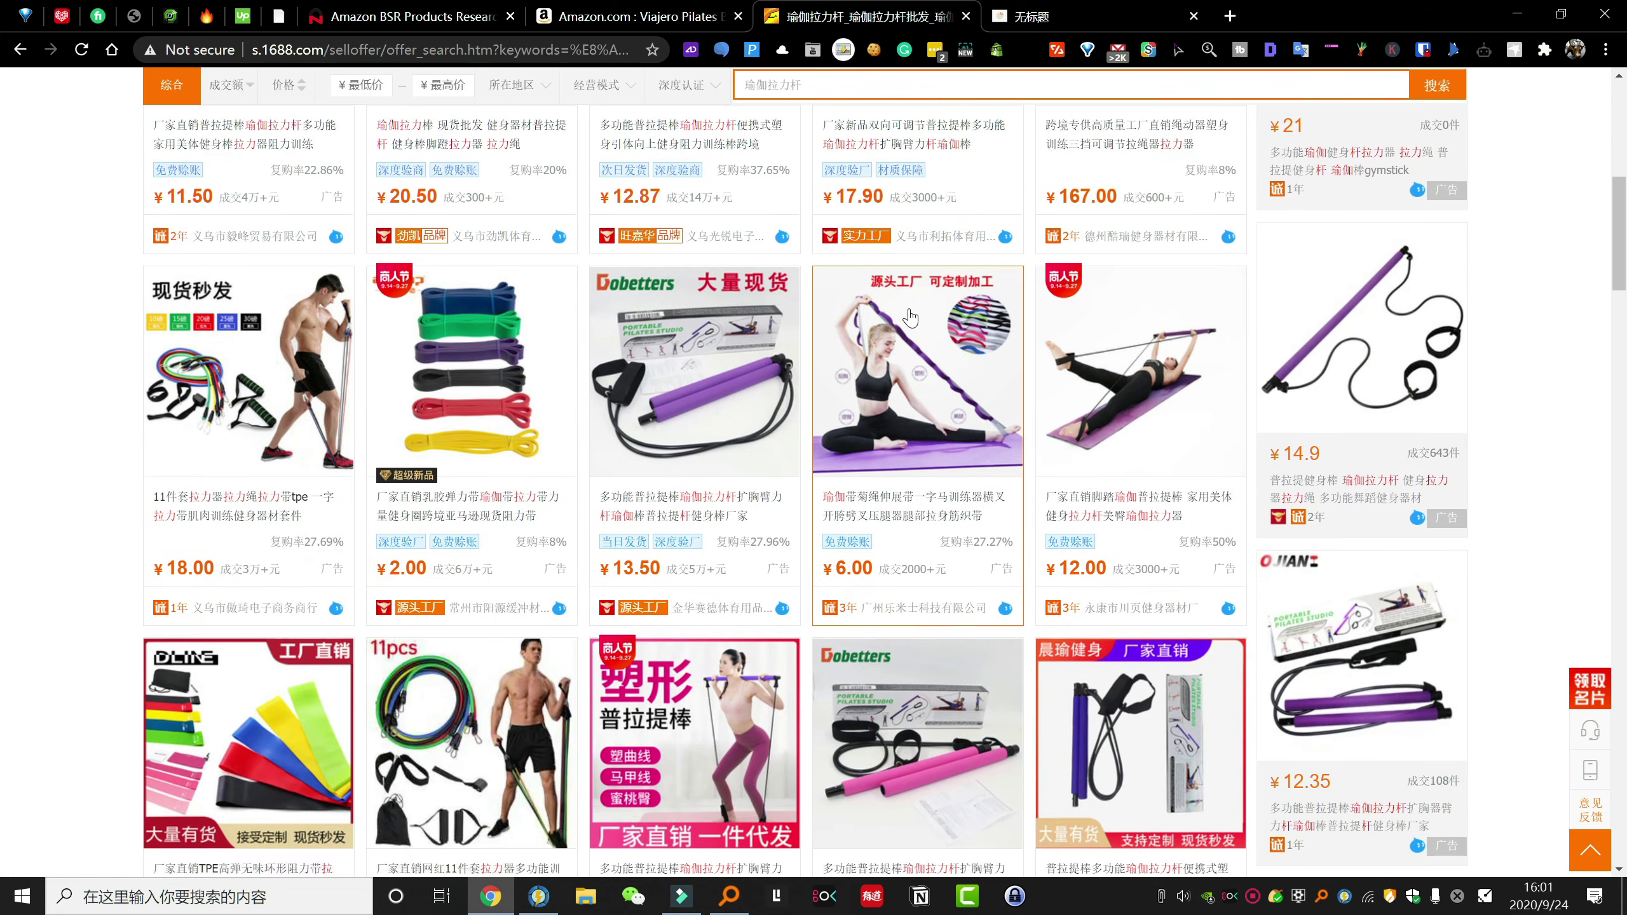
pyautogui.scroll(4, 852, 321)
# - Switch to the Viajero listing on Amazon and examine its zoomed workout image, price and the brand name in its title
pyautogui.click(666, 16)
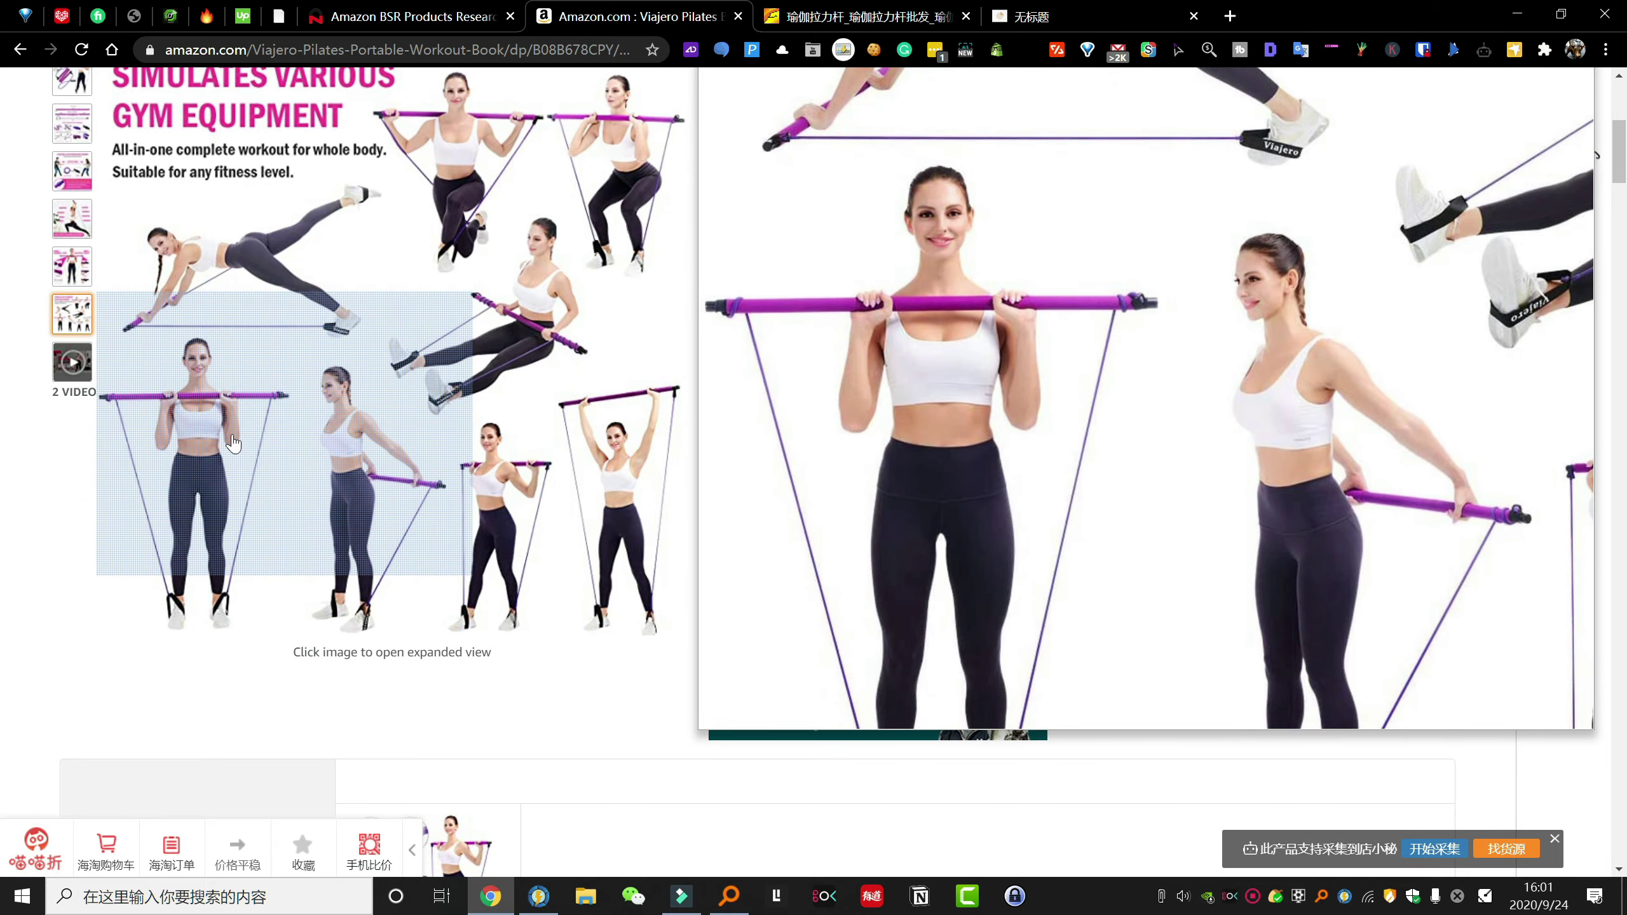
pyautogui.scroll(-3, 236, 441)
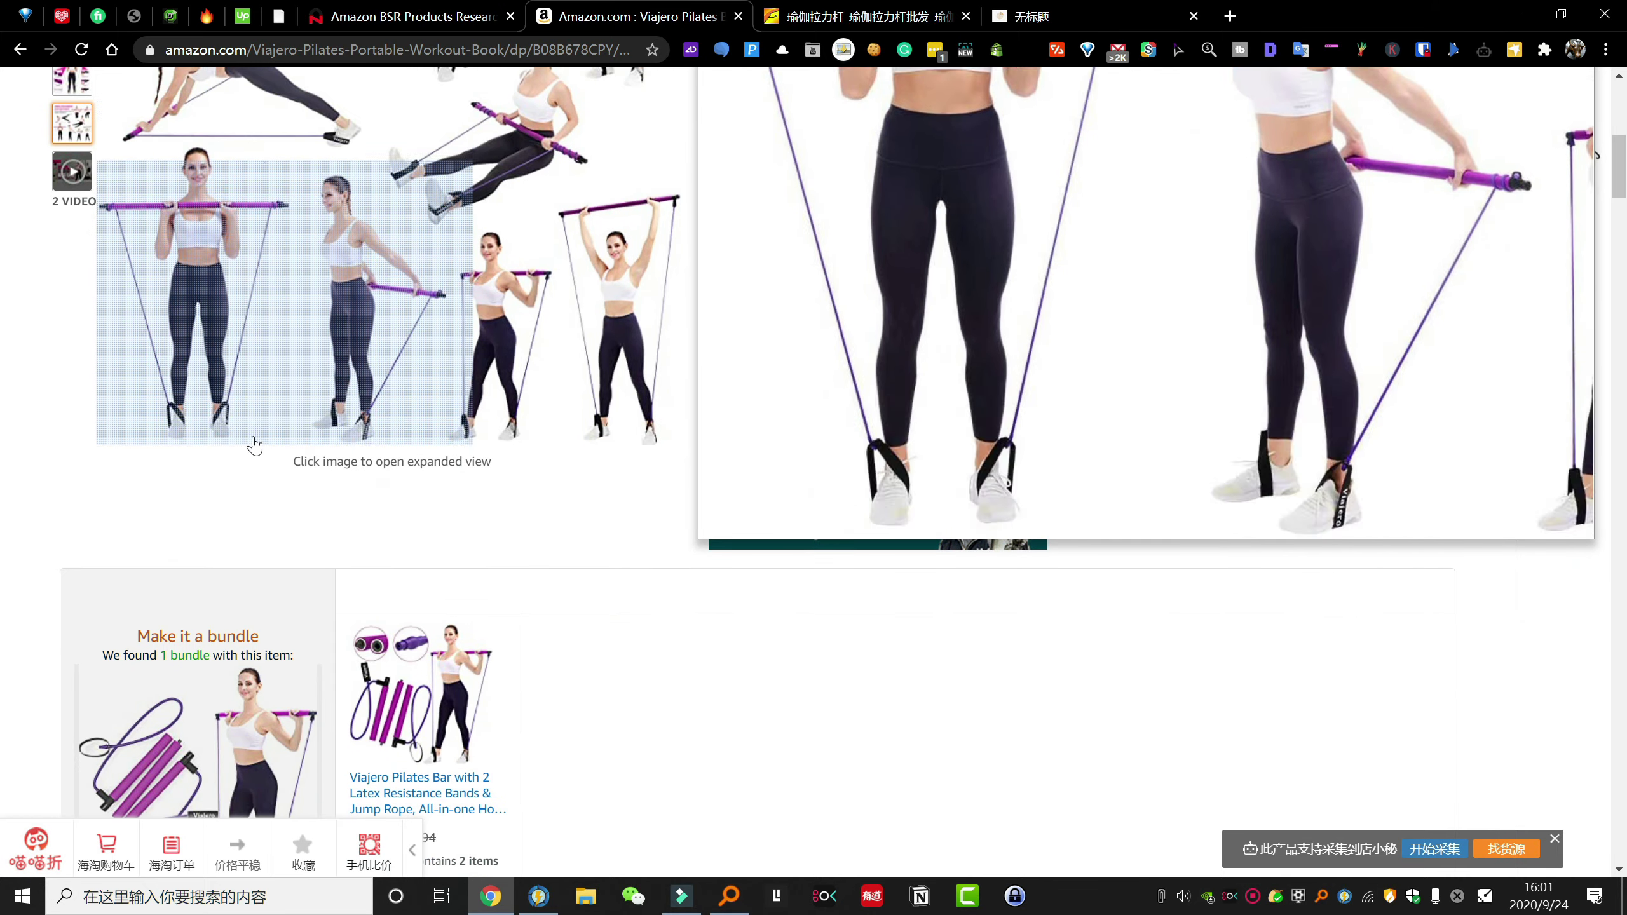
pyautogui.scroll(3, 979, 323)
pyautogui.scroll(1, 942, 347)
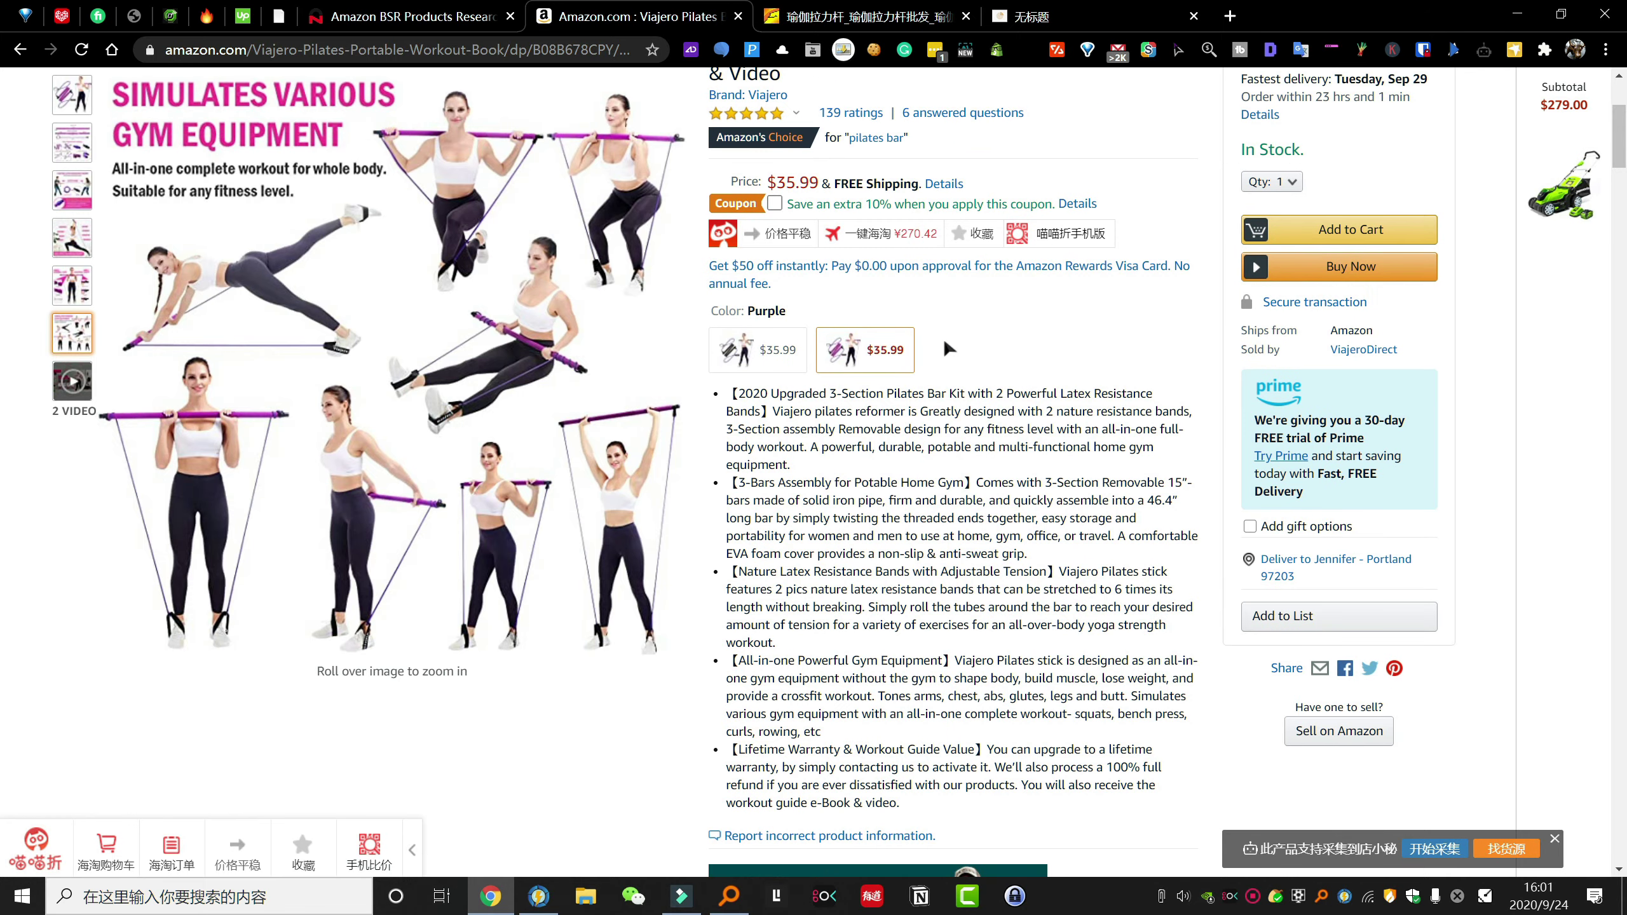
pyautogui.scroll(3, 901, 434)
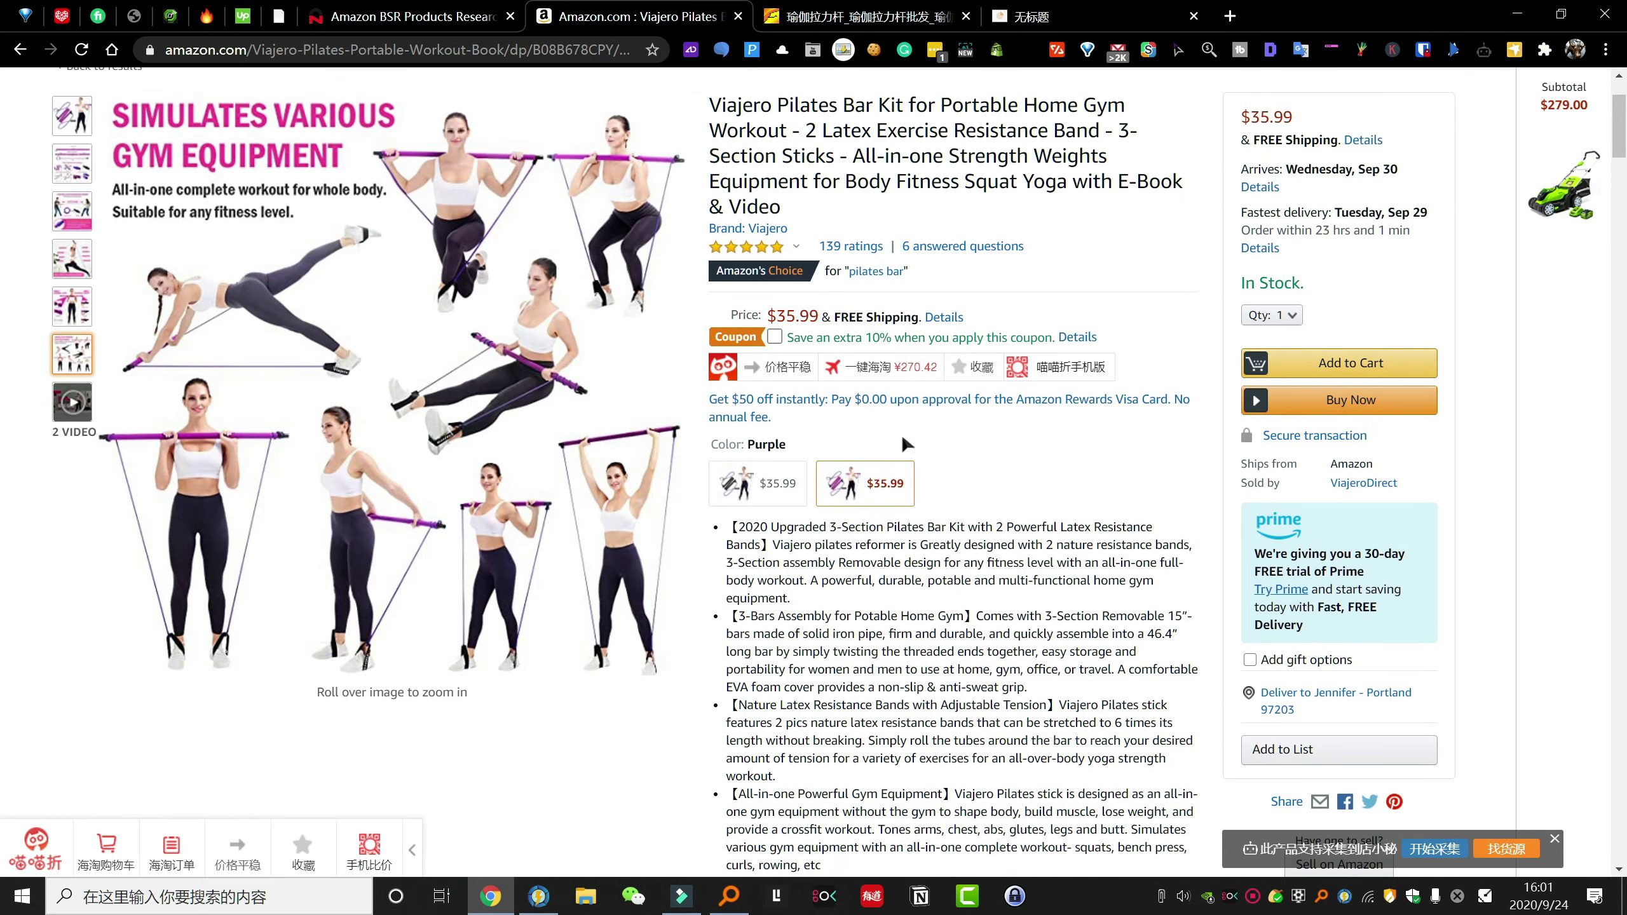
pyautogui.scroll(1, 1073, 394)
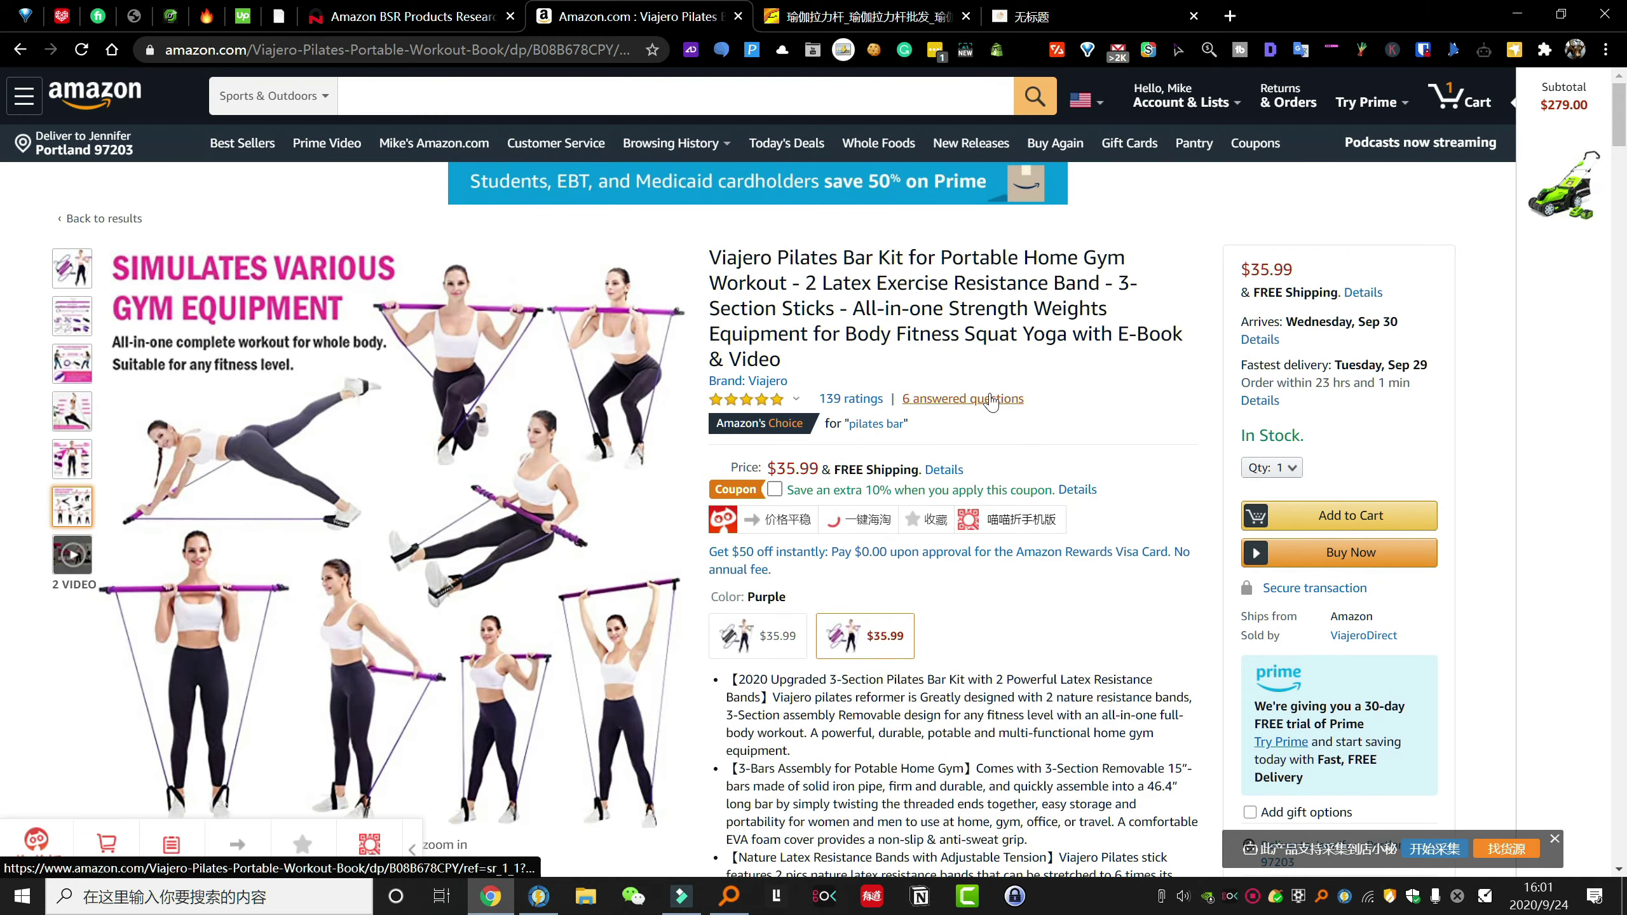
pyautogui.doubleClick(744, 259)
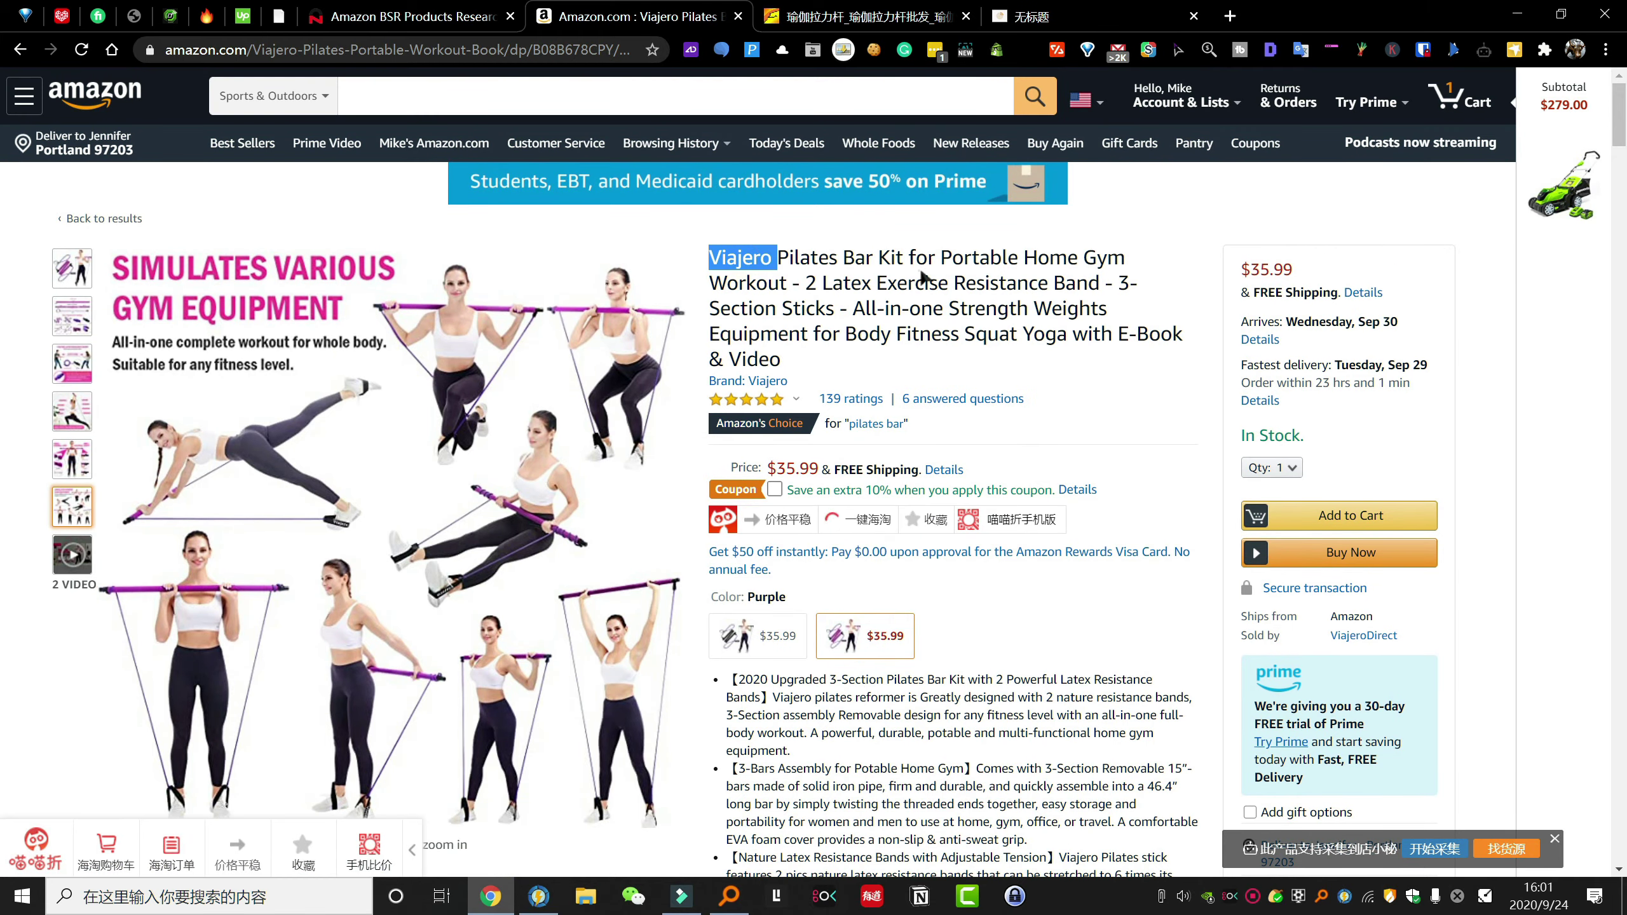
pyautogui.moveTo(914, 282); pyautogui.dragTo(923, 282)
# - Examine the Viajero product description, including the upgrades and improvements comparison with older Pilates bars
pyautogui.scroll(-20, 768, 384)
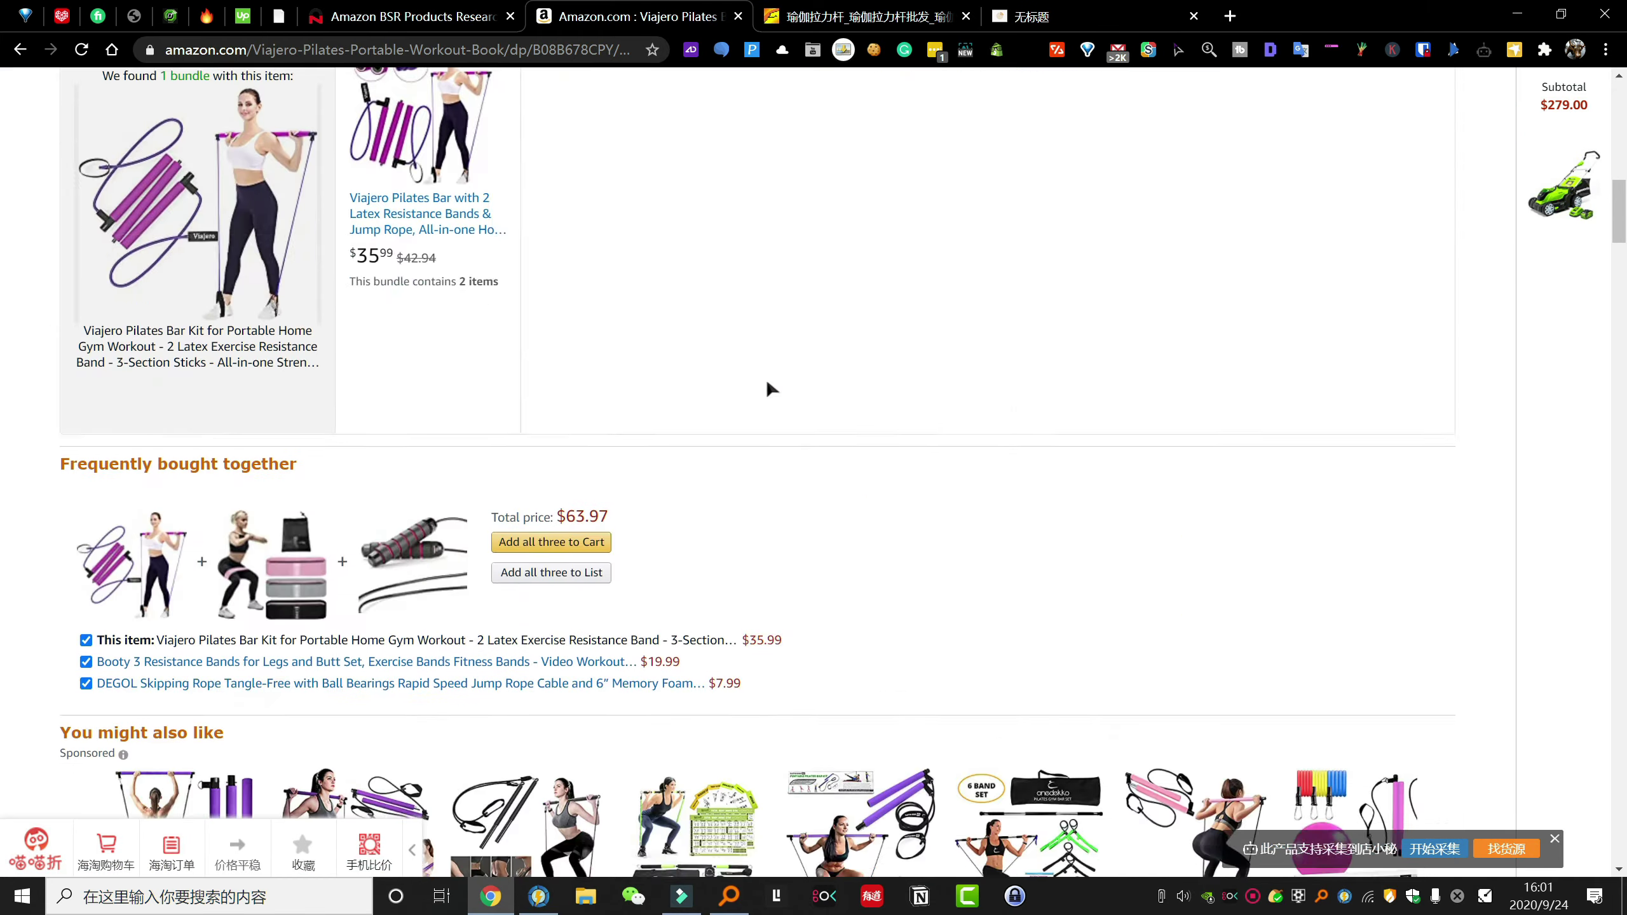
pyautogui.scroll(-20, 765, 379)
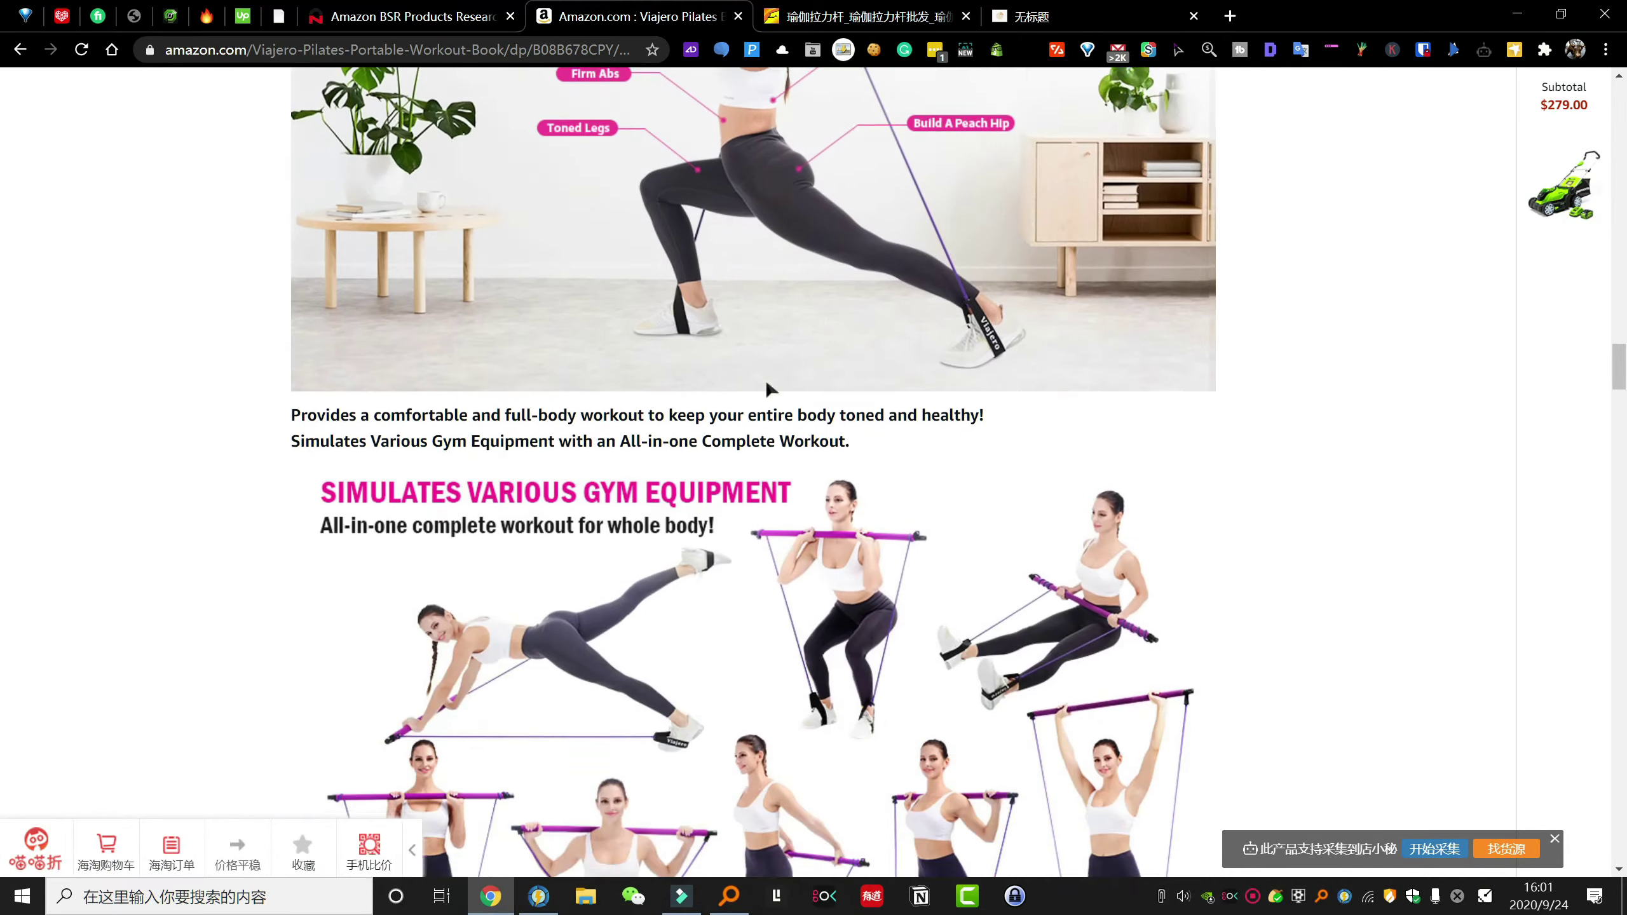
pyautogui.scroll(20, 768, 390)
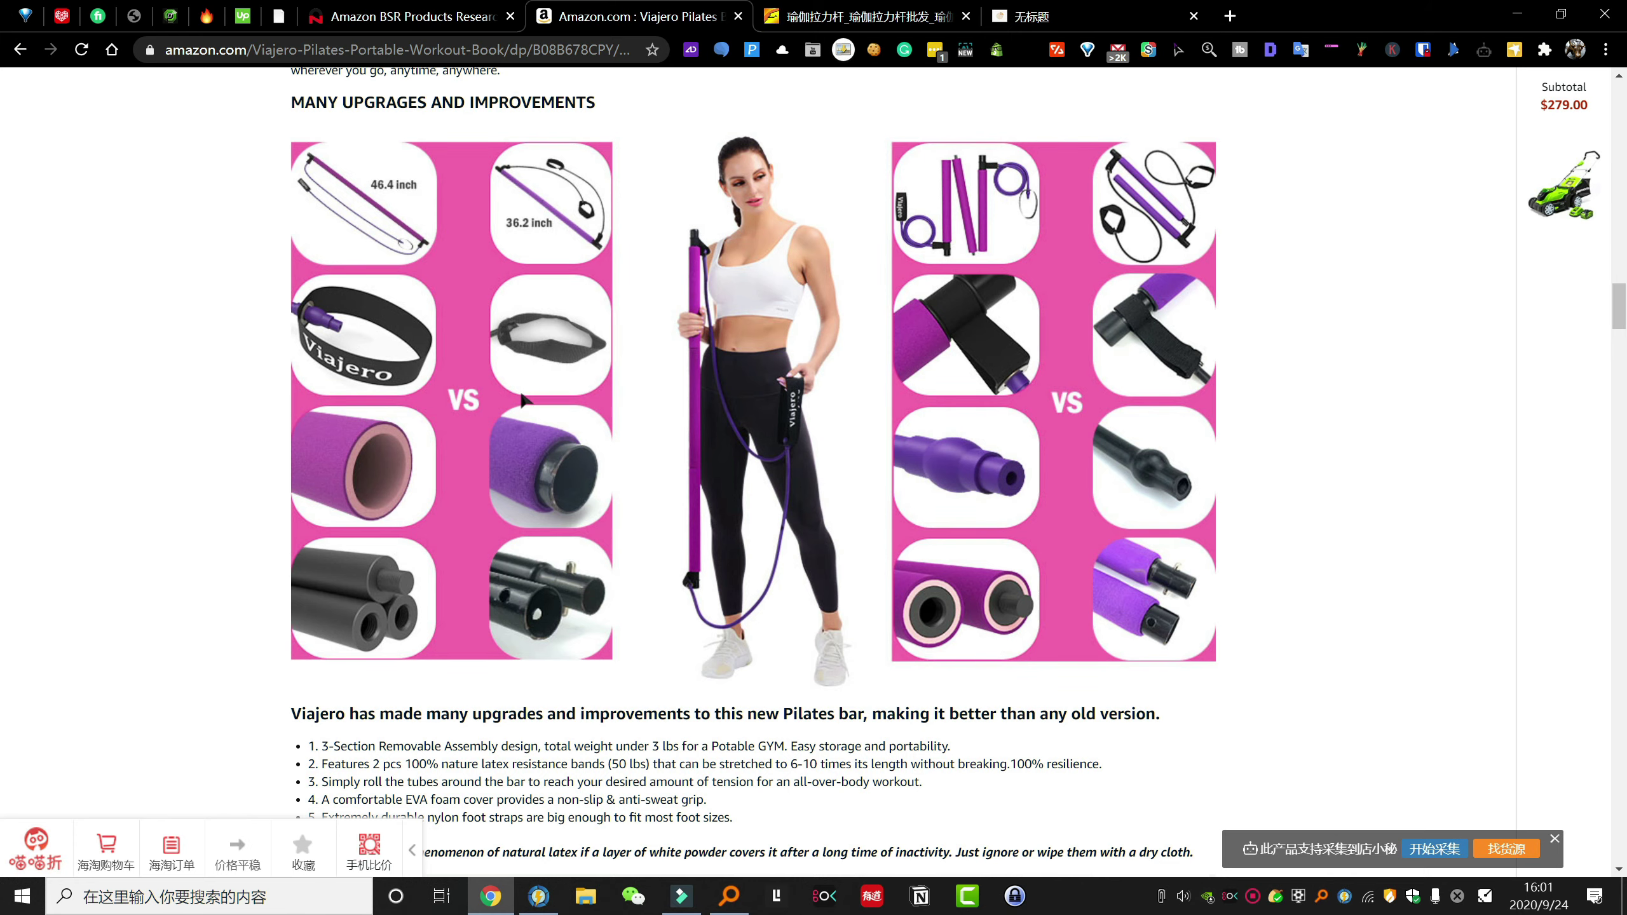
pyautogui.scroll(4, 522, 400)
pyautogui.scroll(-6, 523, 407)
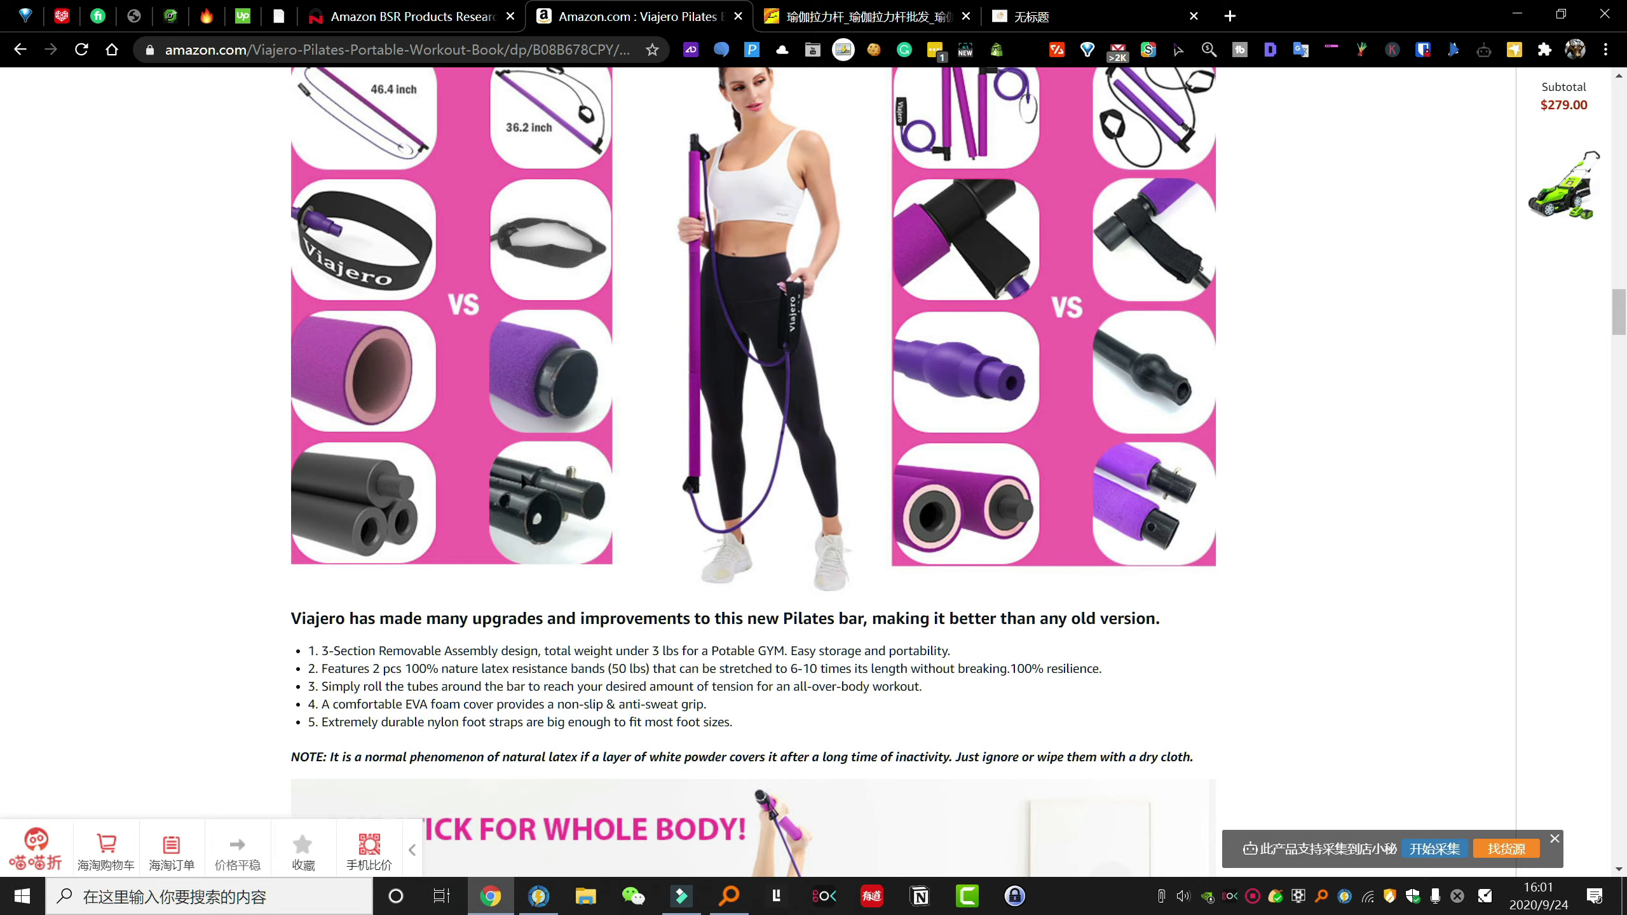
pyautogui.scroll(2, 522, 471)
pyautogui.scroll(-7, 522, 471)
pyautogui.scroll(20, 522, 471)
pyautogui.scroll(15, 522, 478)
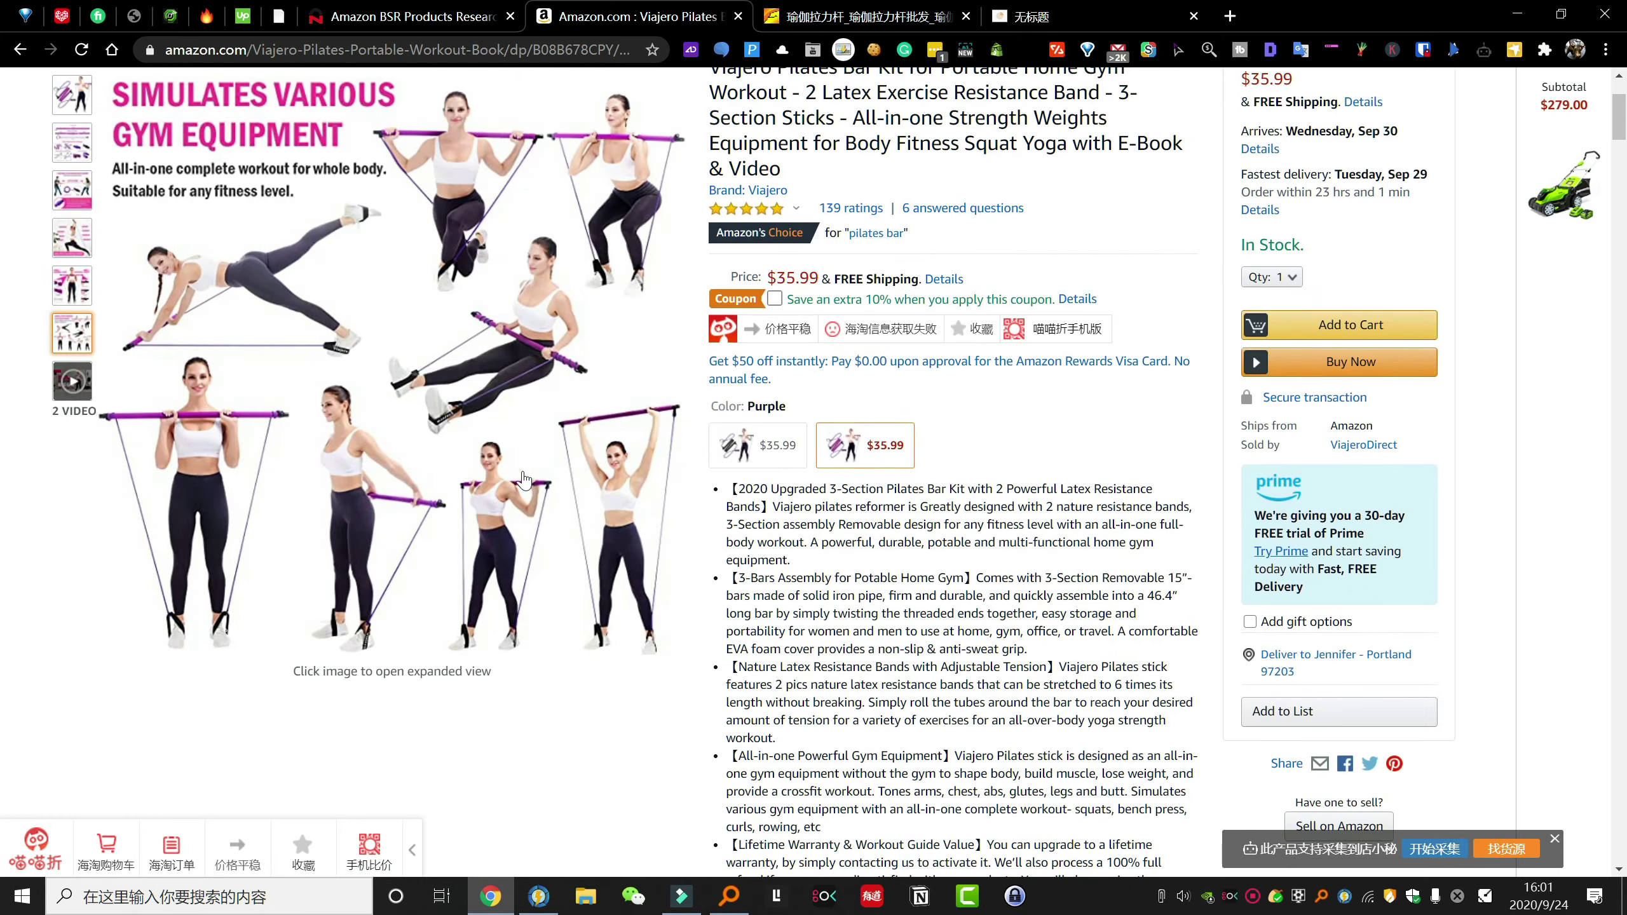
# - Review the Viajero listing's feature bullets, from the 3-section design through the lifetime warranty, along with its title
pyautogui.scroll(2, 522, 477)
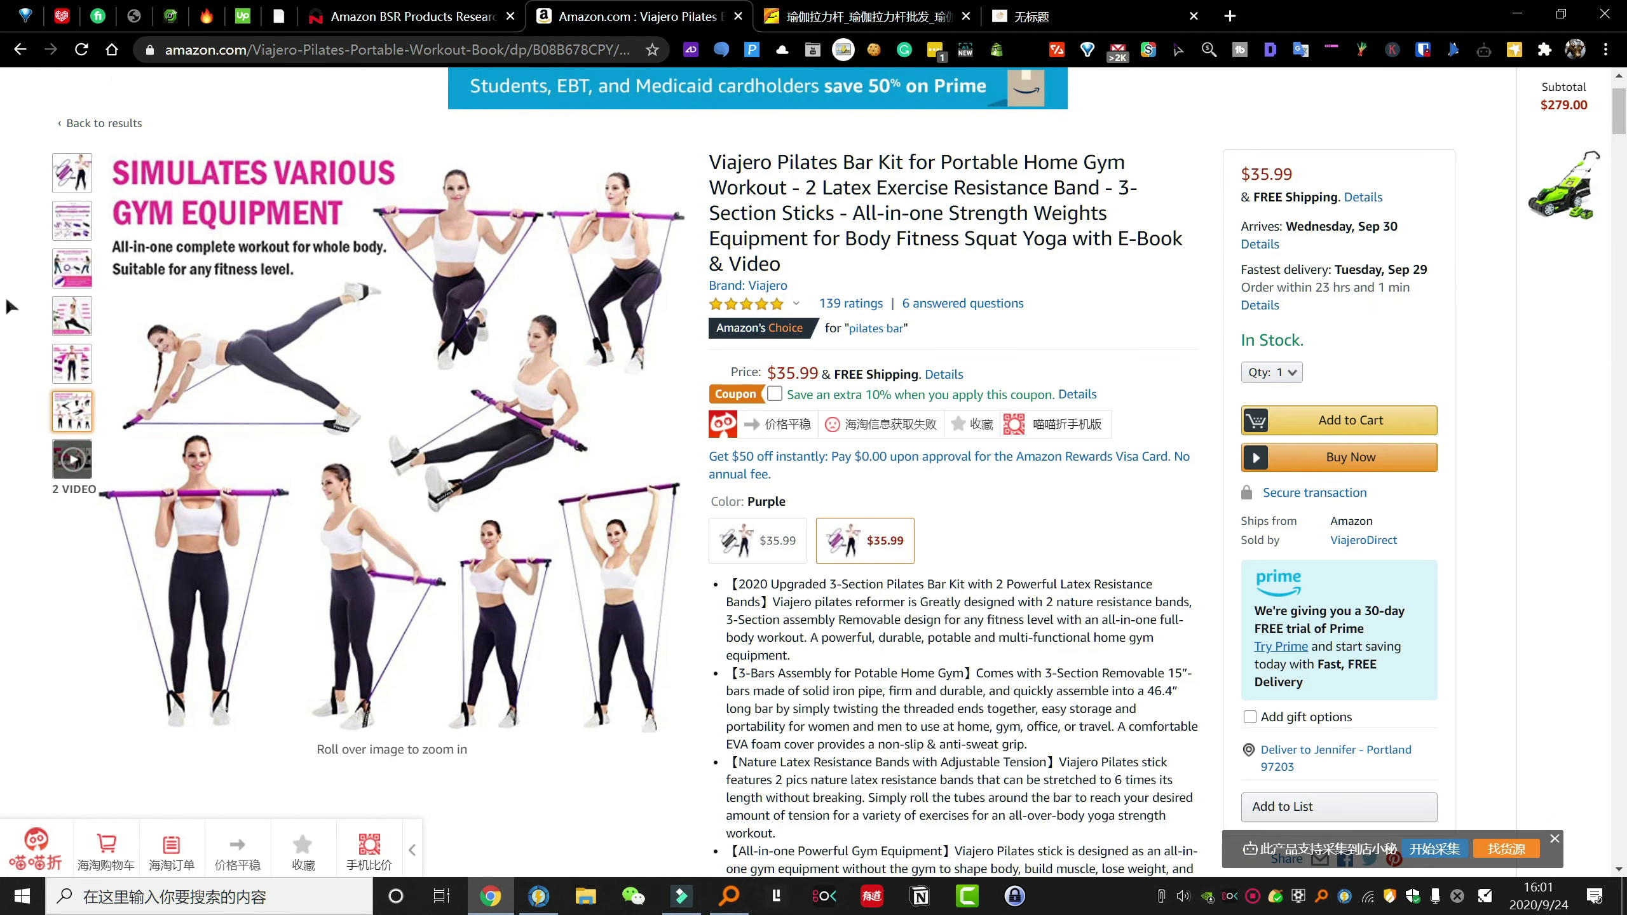
pyautogui.scroll(-5, 961, 320)
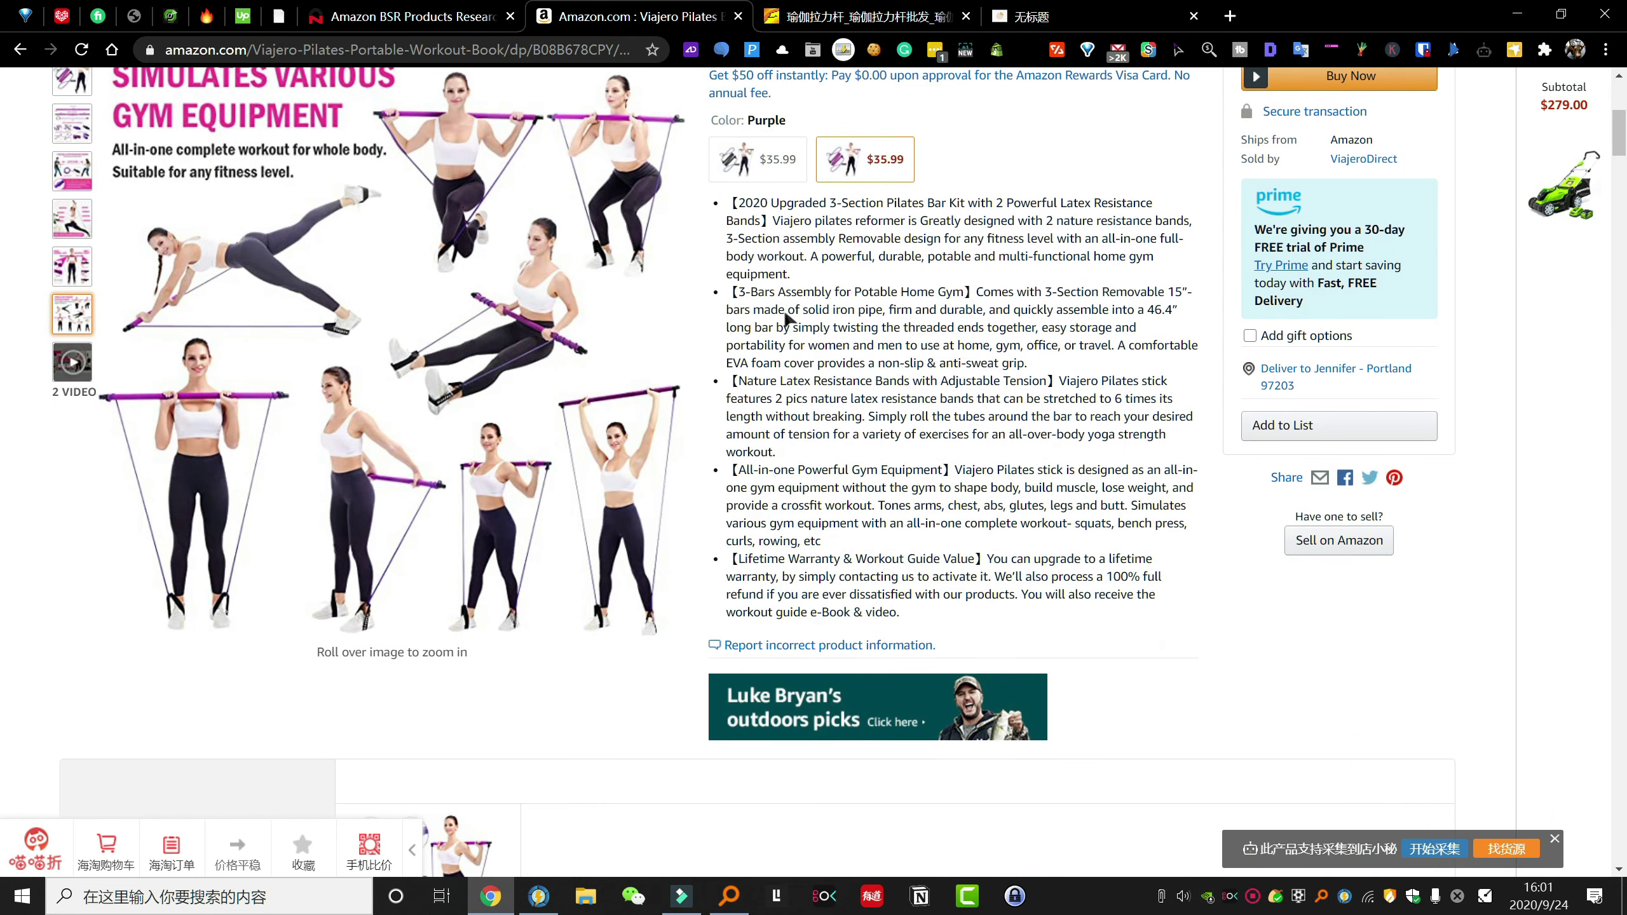
pyautogui.scroll(1, 817, 397)
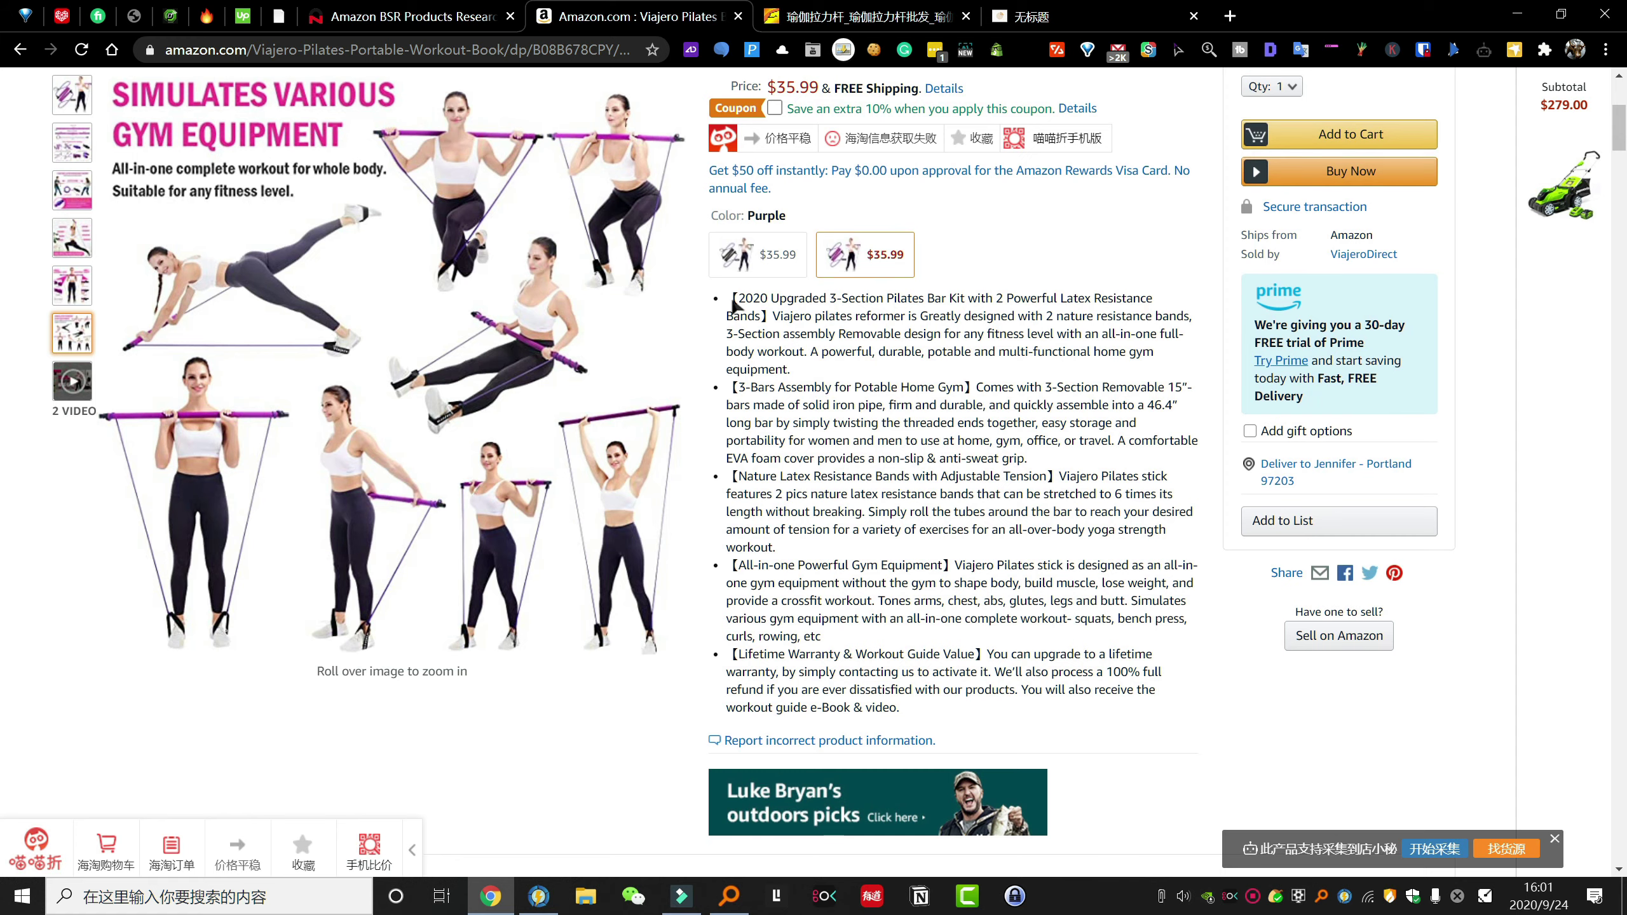
pyautogui.moveTo(732, 305); pyautogui.dragTo(935, 699)
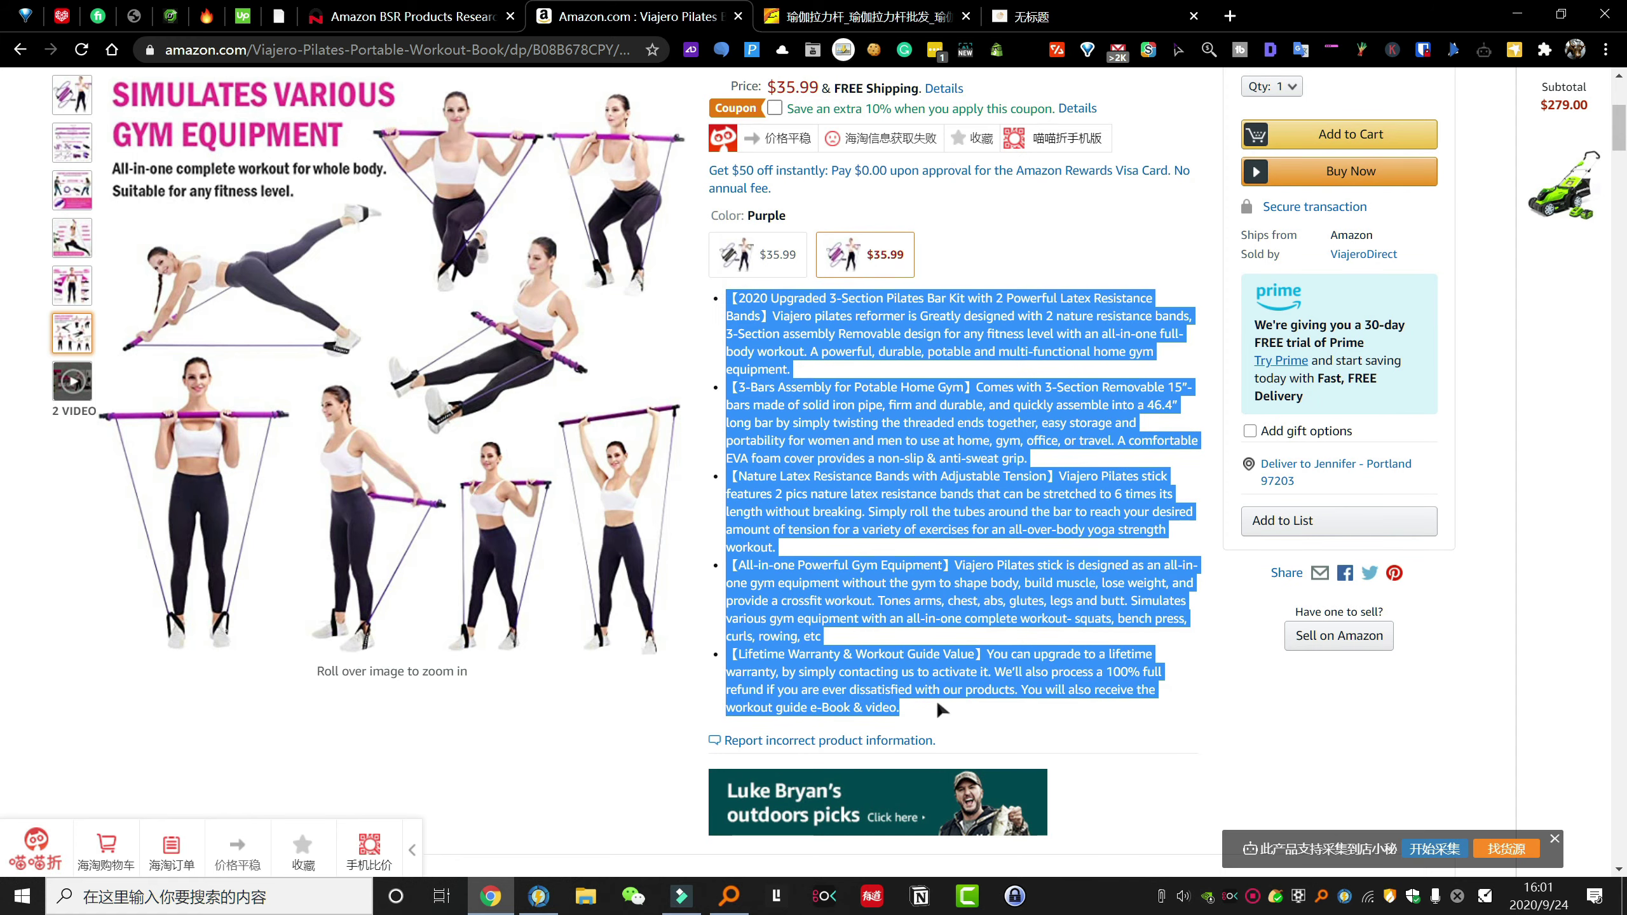
pyautogui.click(889, 448)
pyautogui.scroll(2, 839, 538)
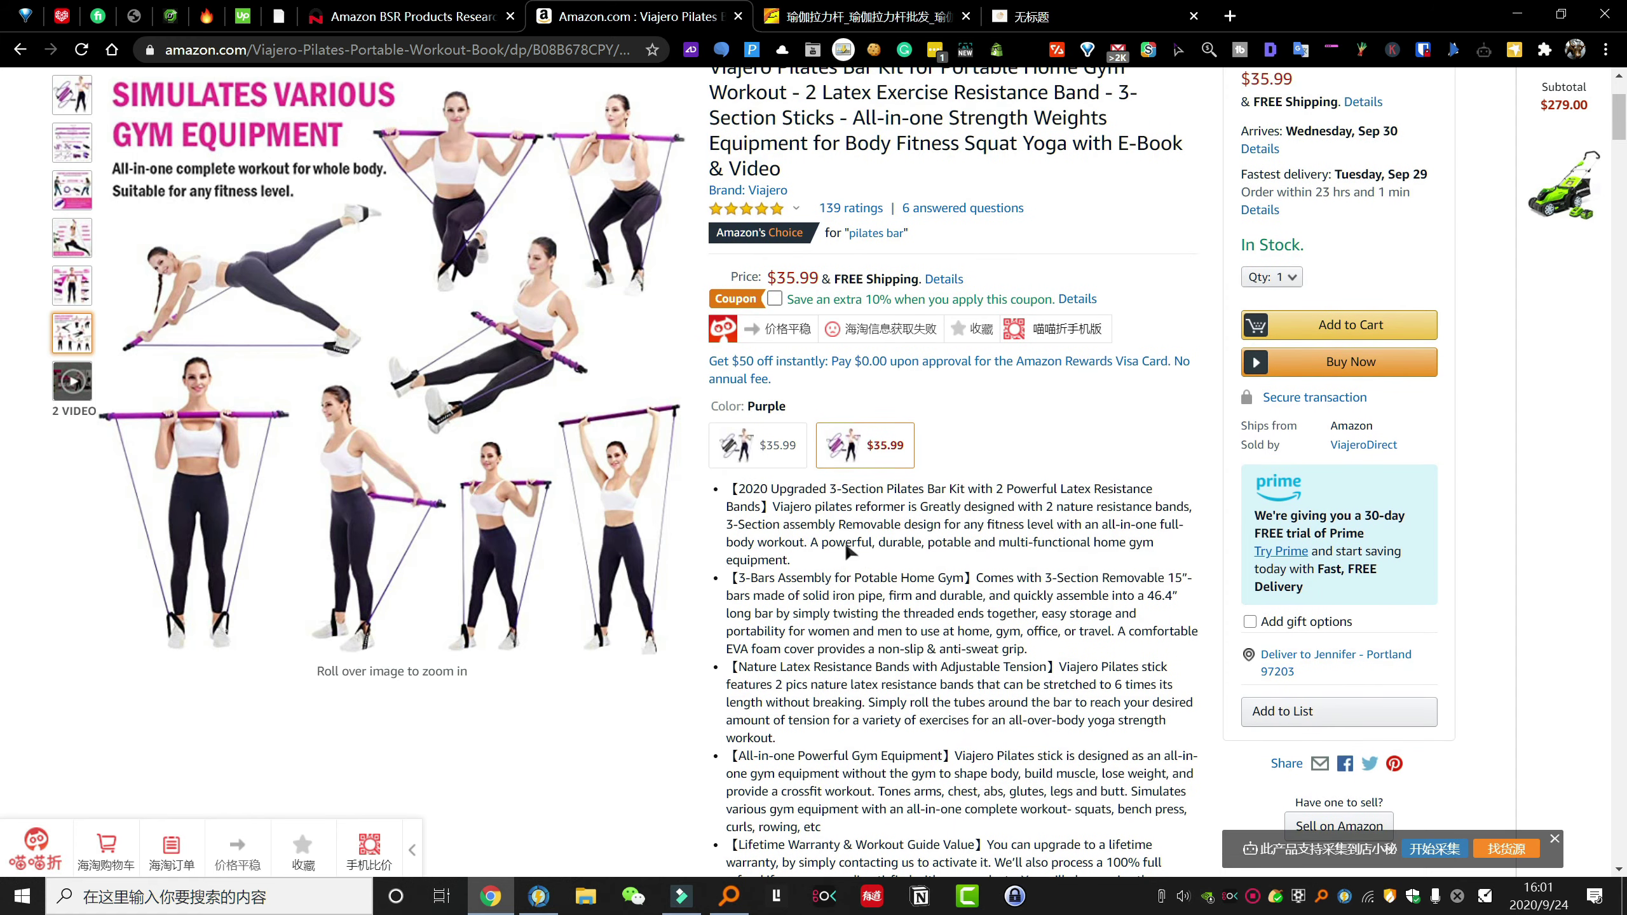
pyautogui.scroll(2, 845, 545)
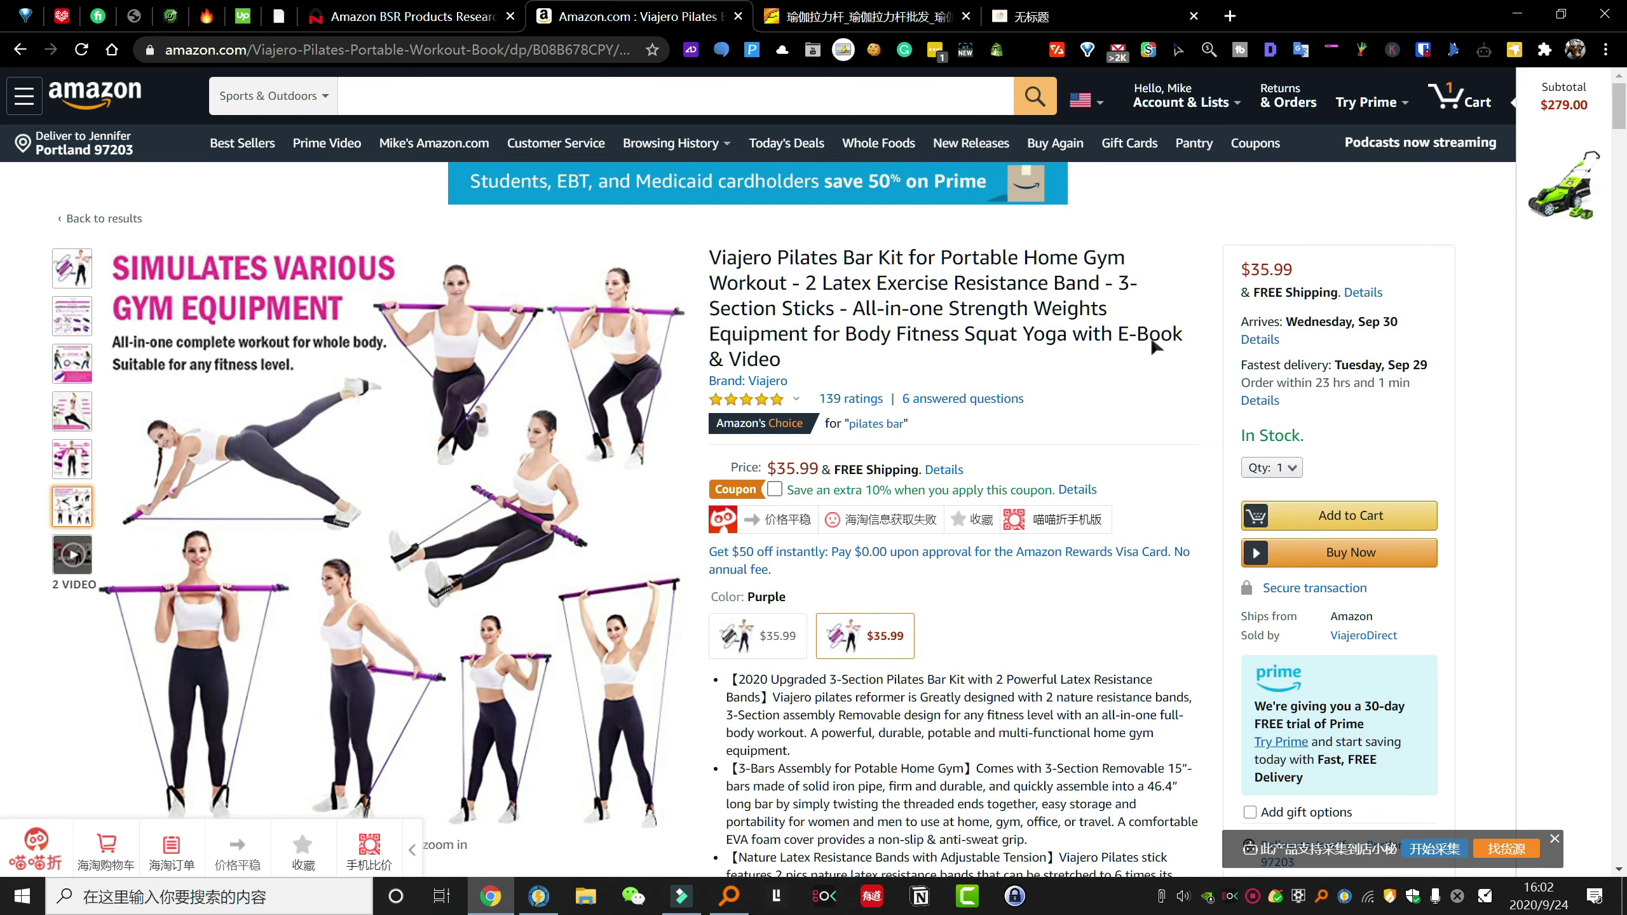
# - Examine the sponsored competing products and frequently bought together items on the Viajero Pilates bar kit listing
pyautogui.scroll(-20, 1153, 347)
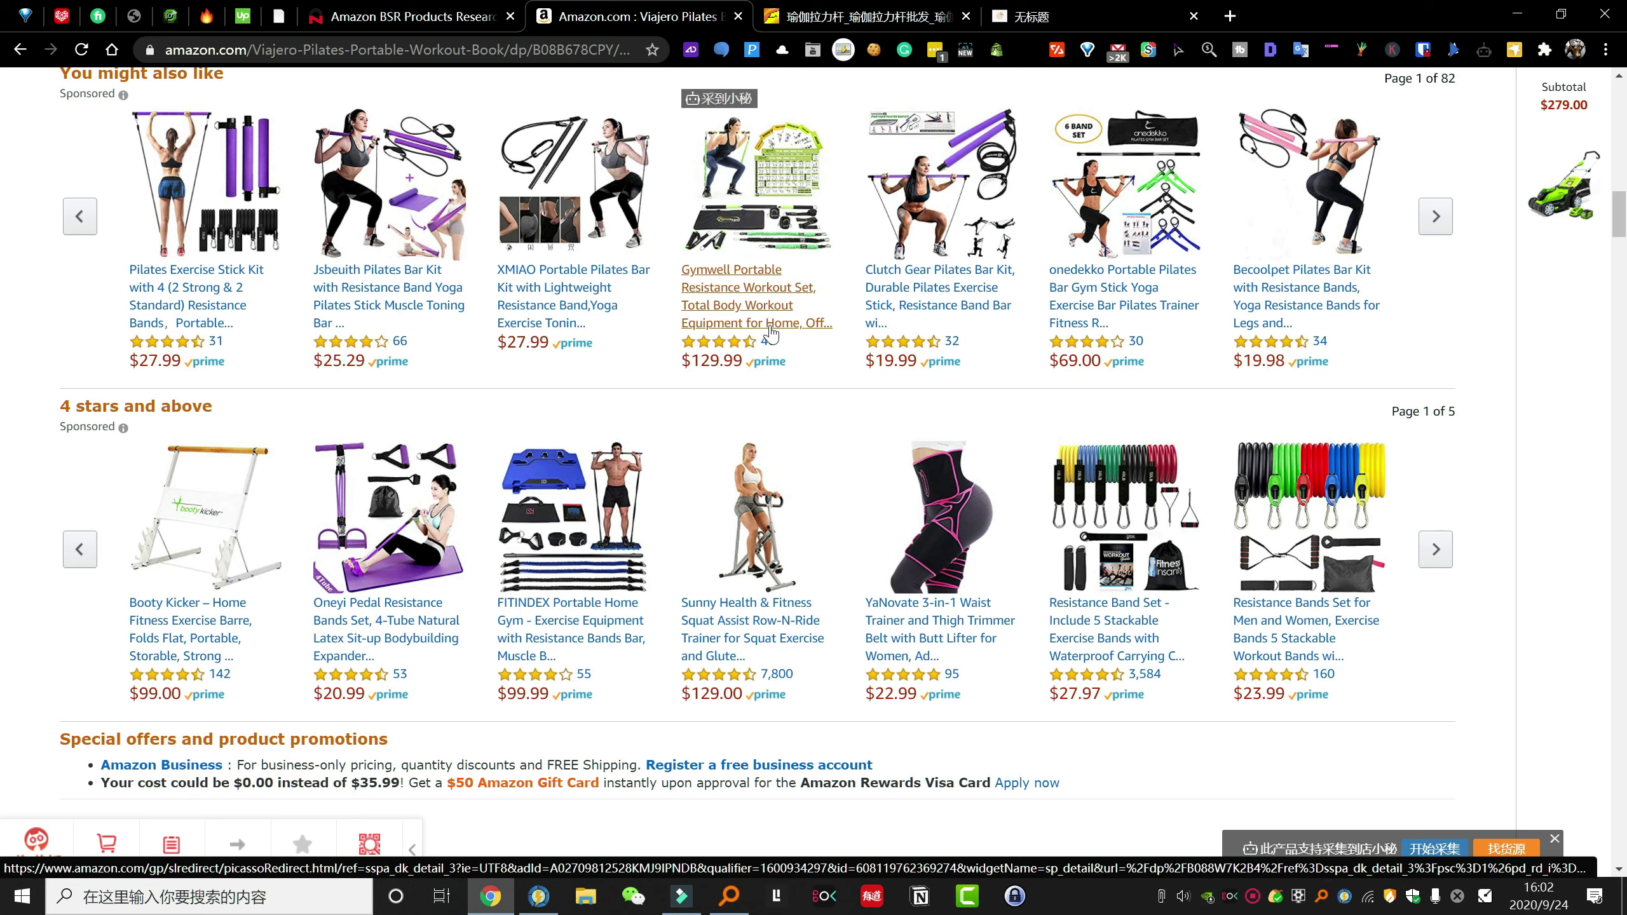
pyautogui.scroll(8, 755, 299)
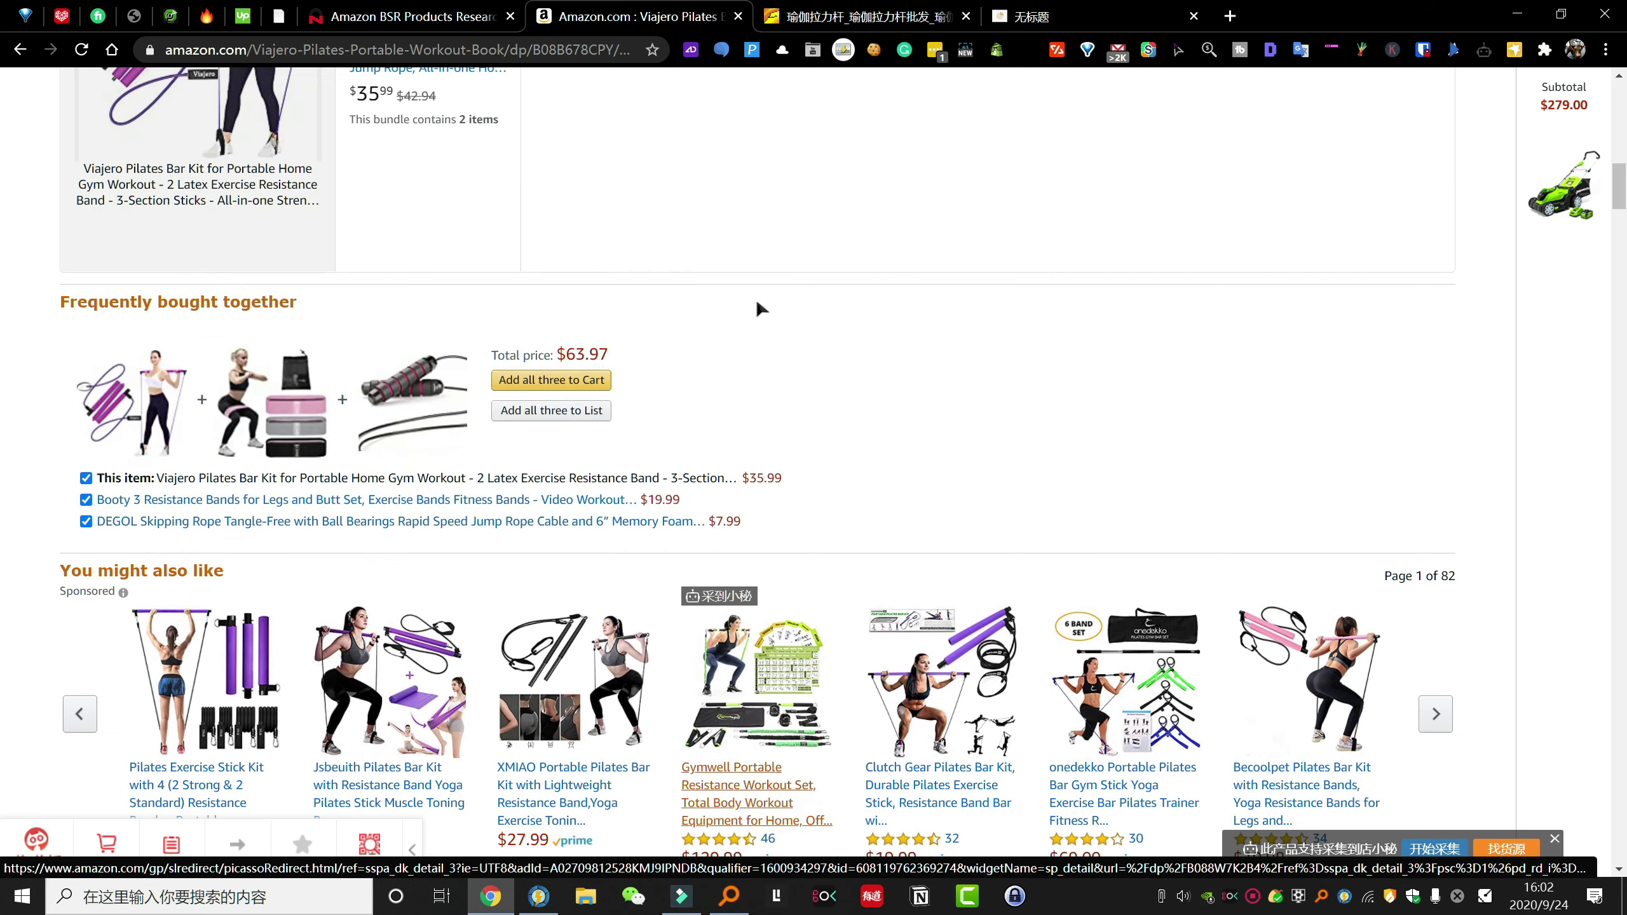
pyautogui.scroll(-7, 749, 333)
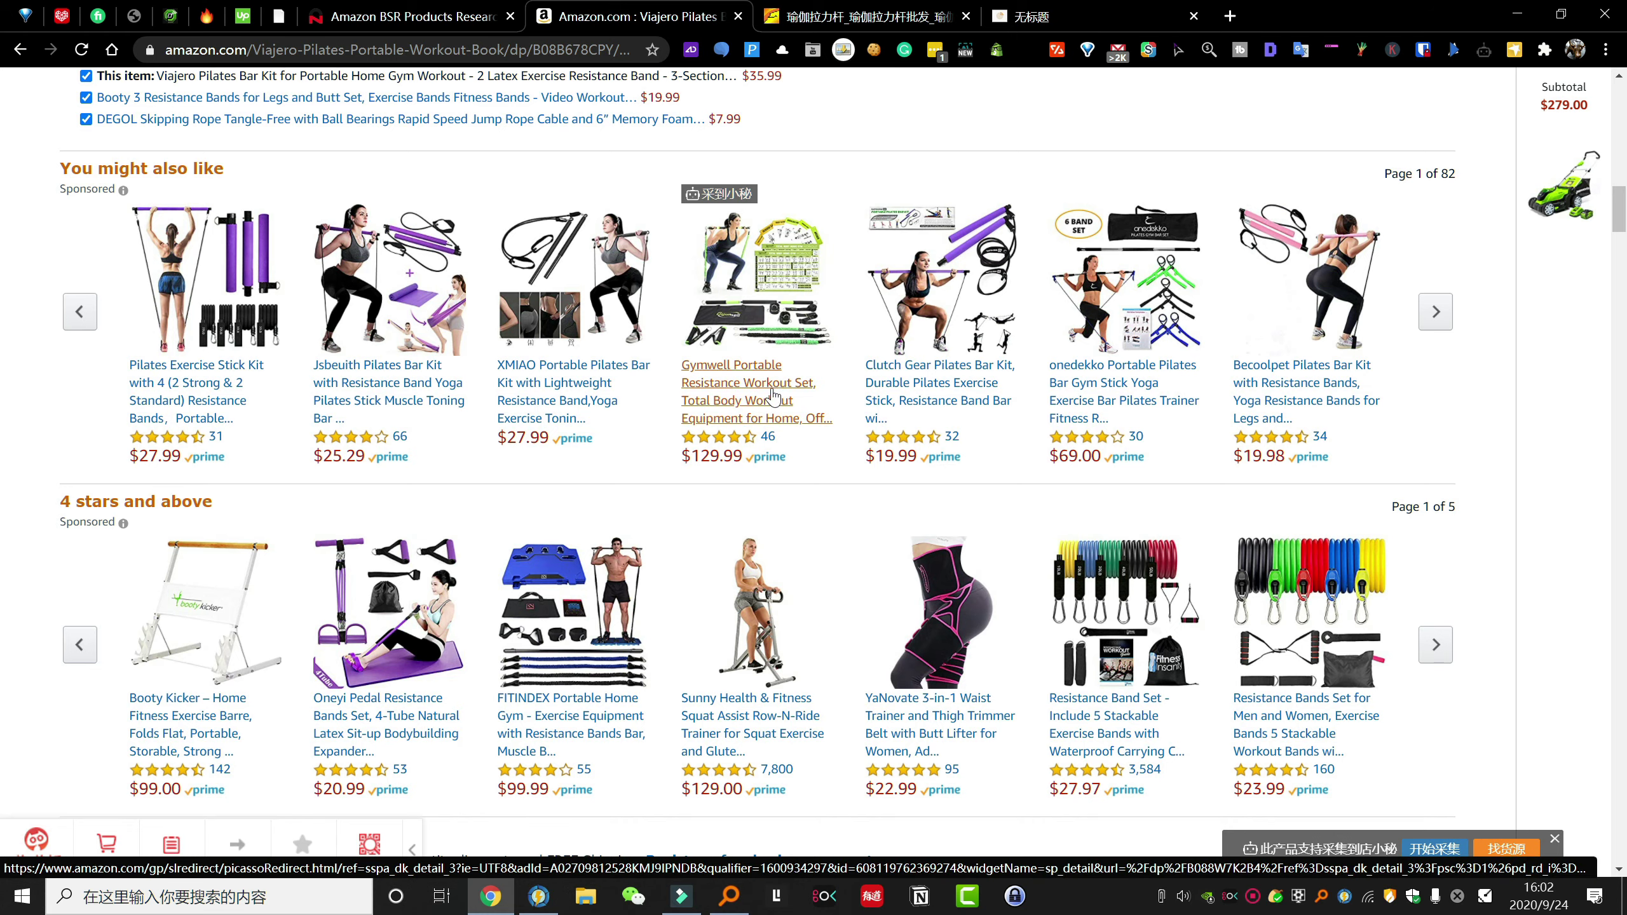
pyautogui.scroll(10, 688, 375)
pyautogui.scroll(3, 686, 378)
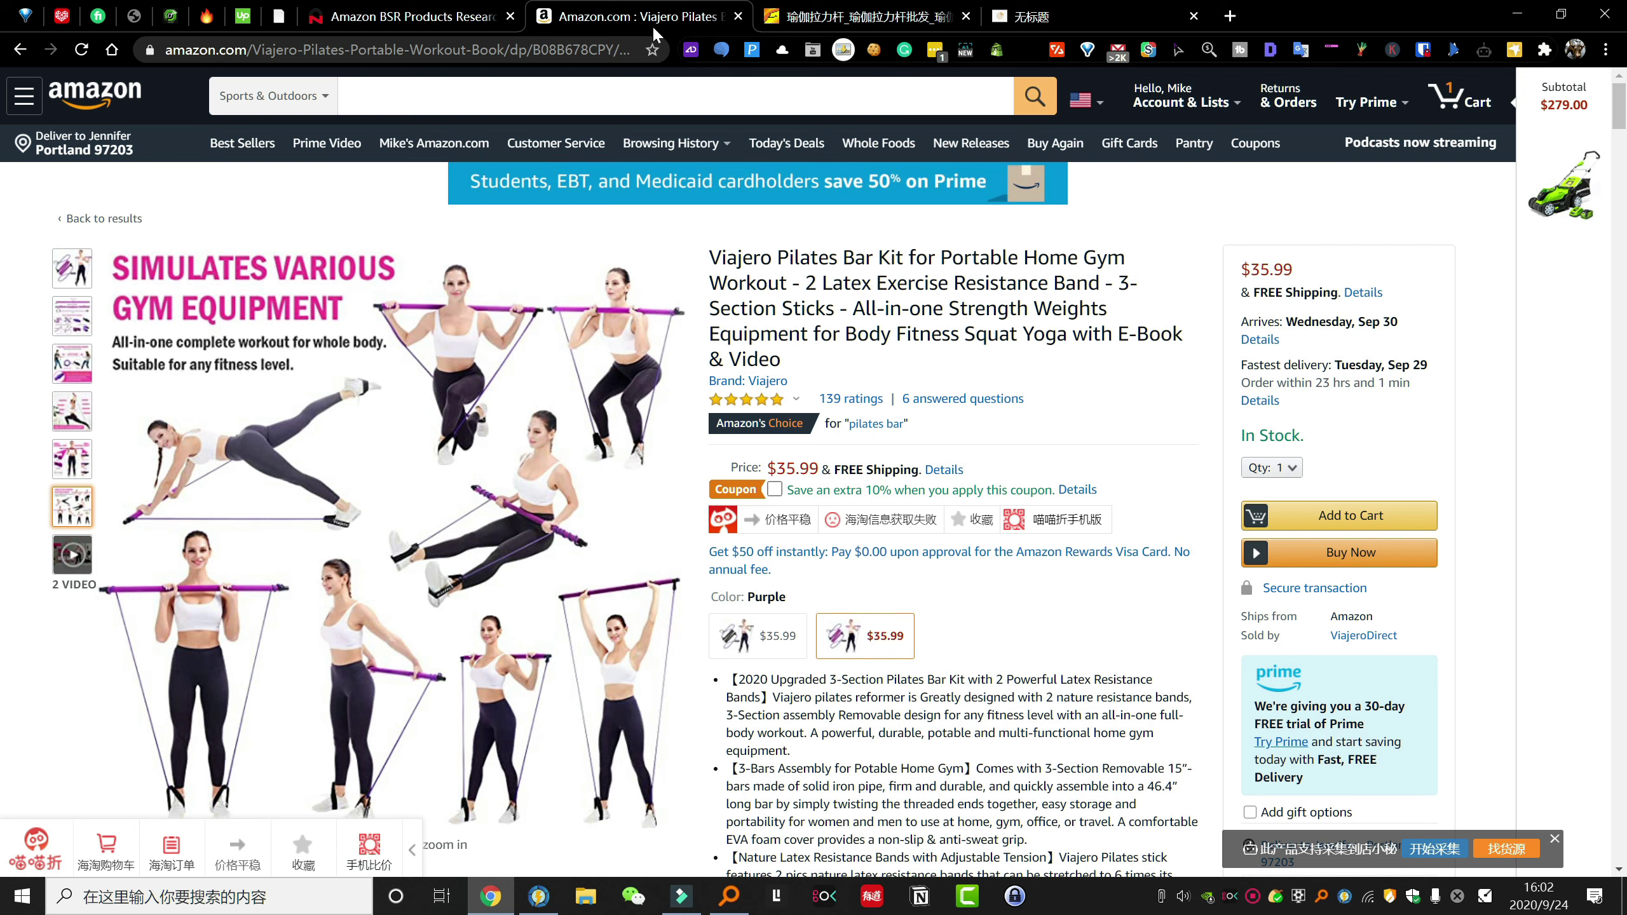
# - Switch to AmzChart's product research and search again with the Home & Kitchen category added to the existing filters
pyautogui.click(410, 16)
pyautogui.scroll(10, 472, 352)
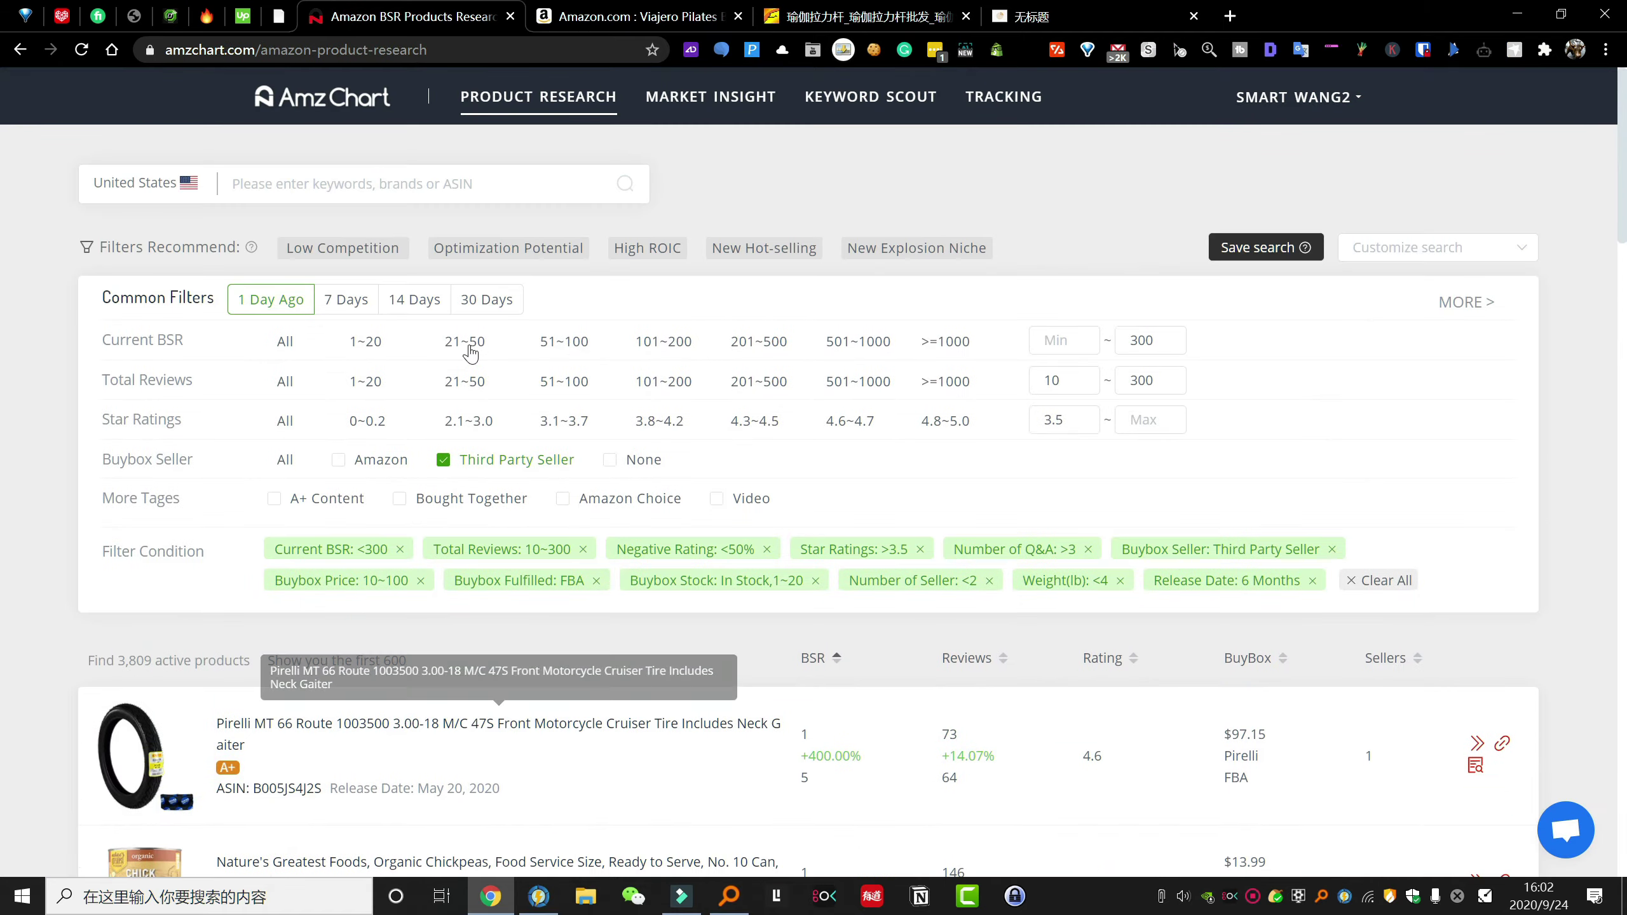
pyautogui.scroll(-20, 472, 352)
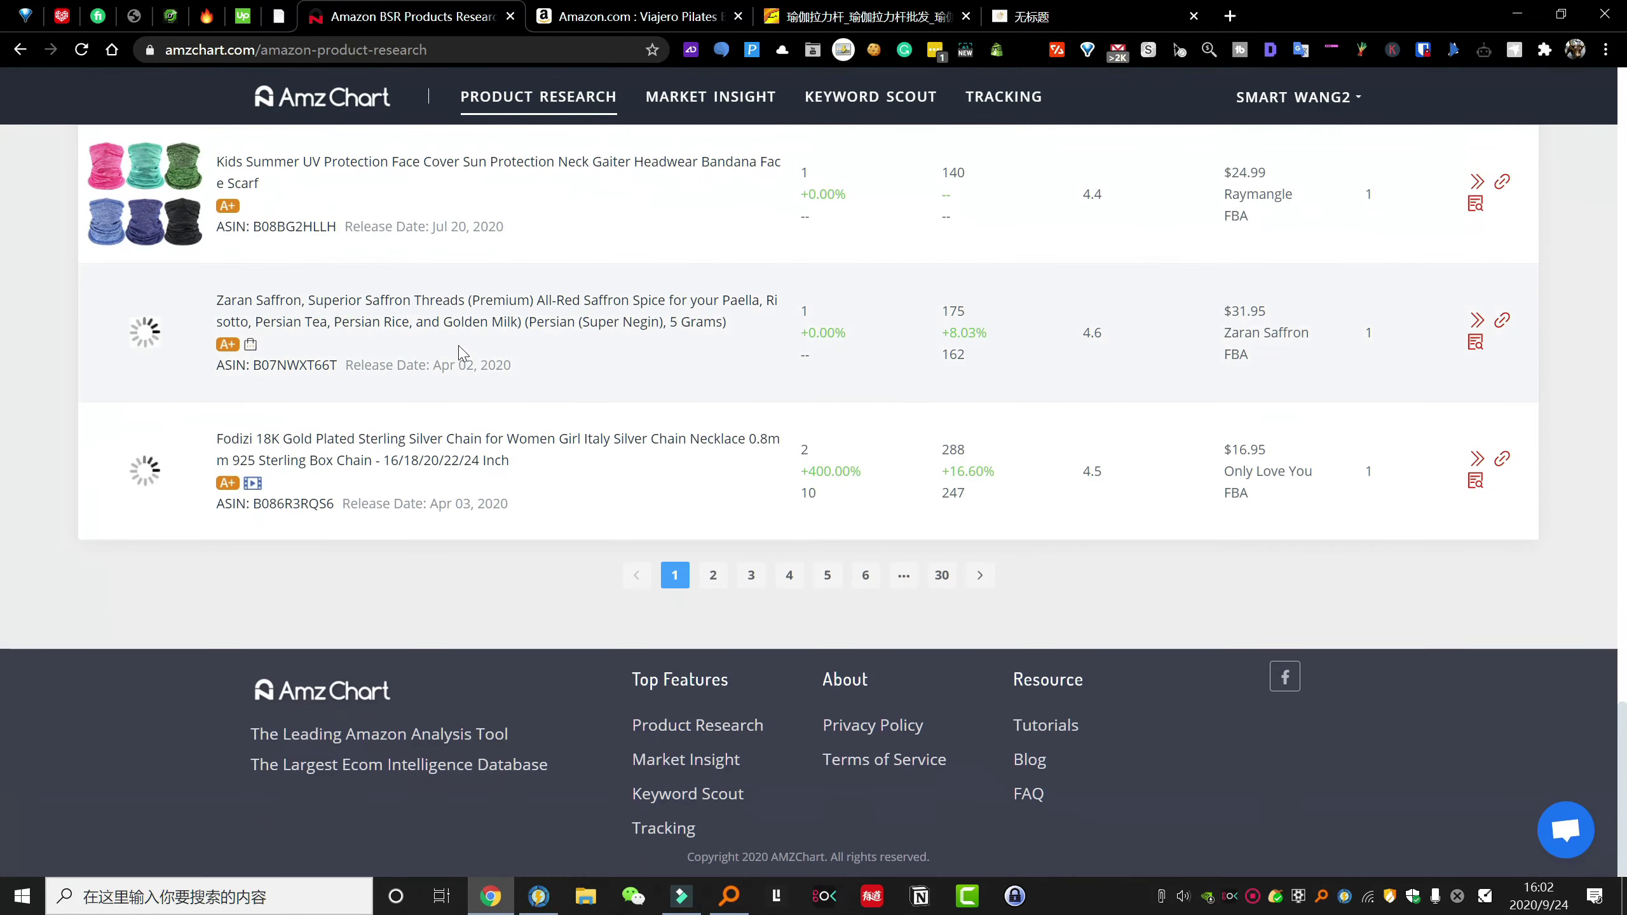
pyautogui.scroll(20, 756, 448)
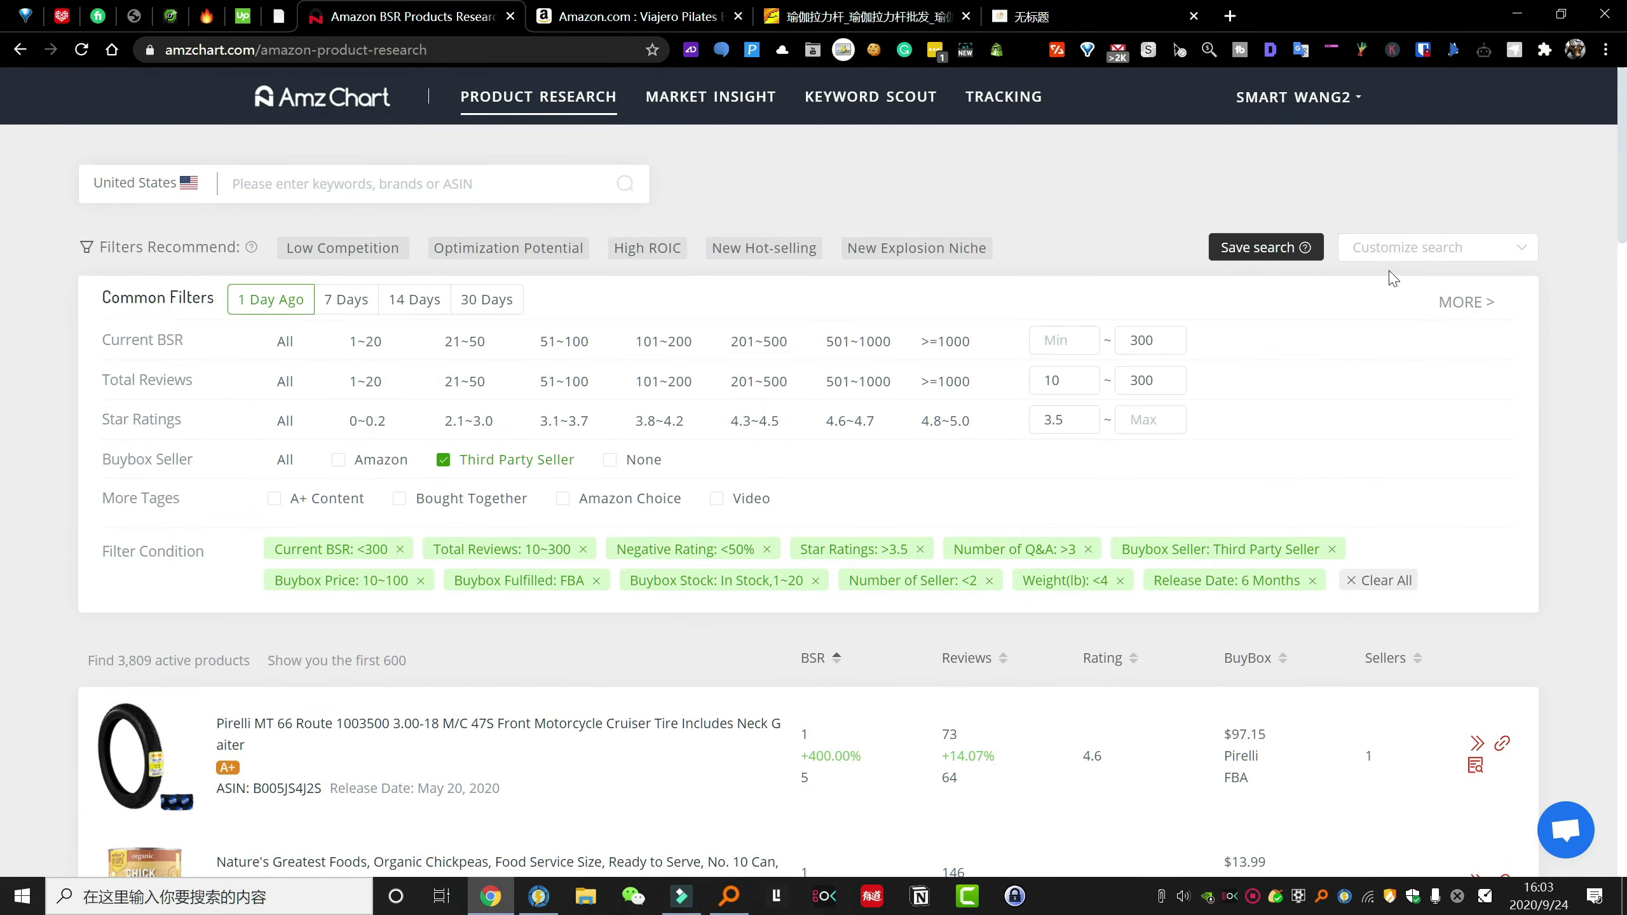
pyautogui.click(1472, 305)
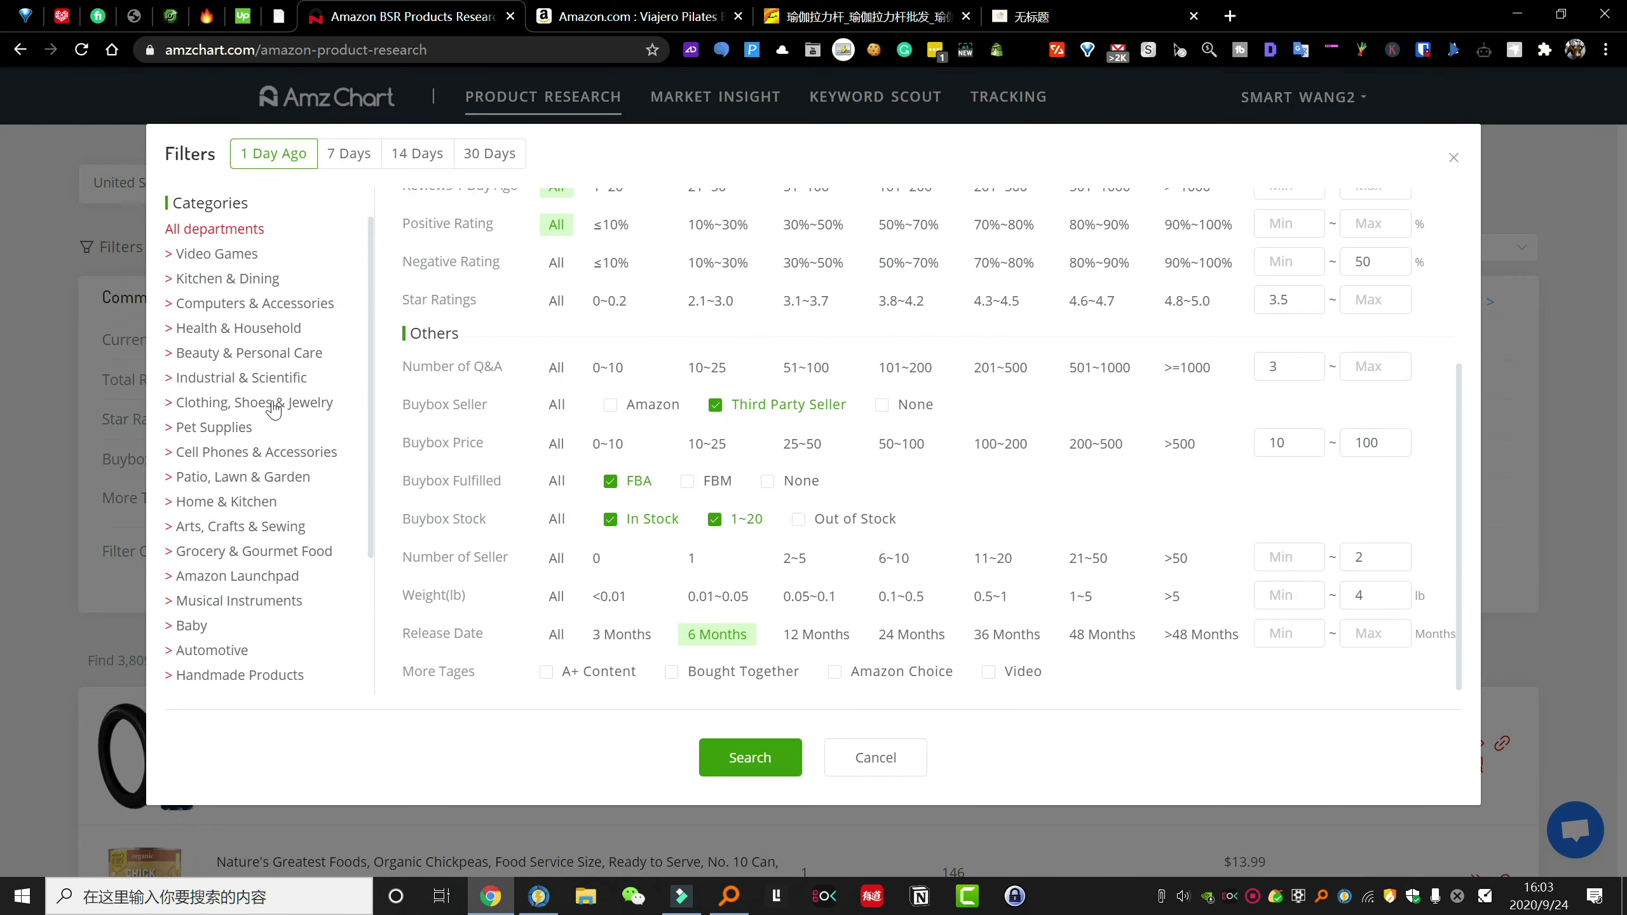
pyautogui.scroll(-3, 275, 436)
pyautogui.scroll(2, 276, 446)
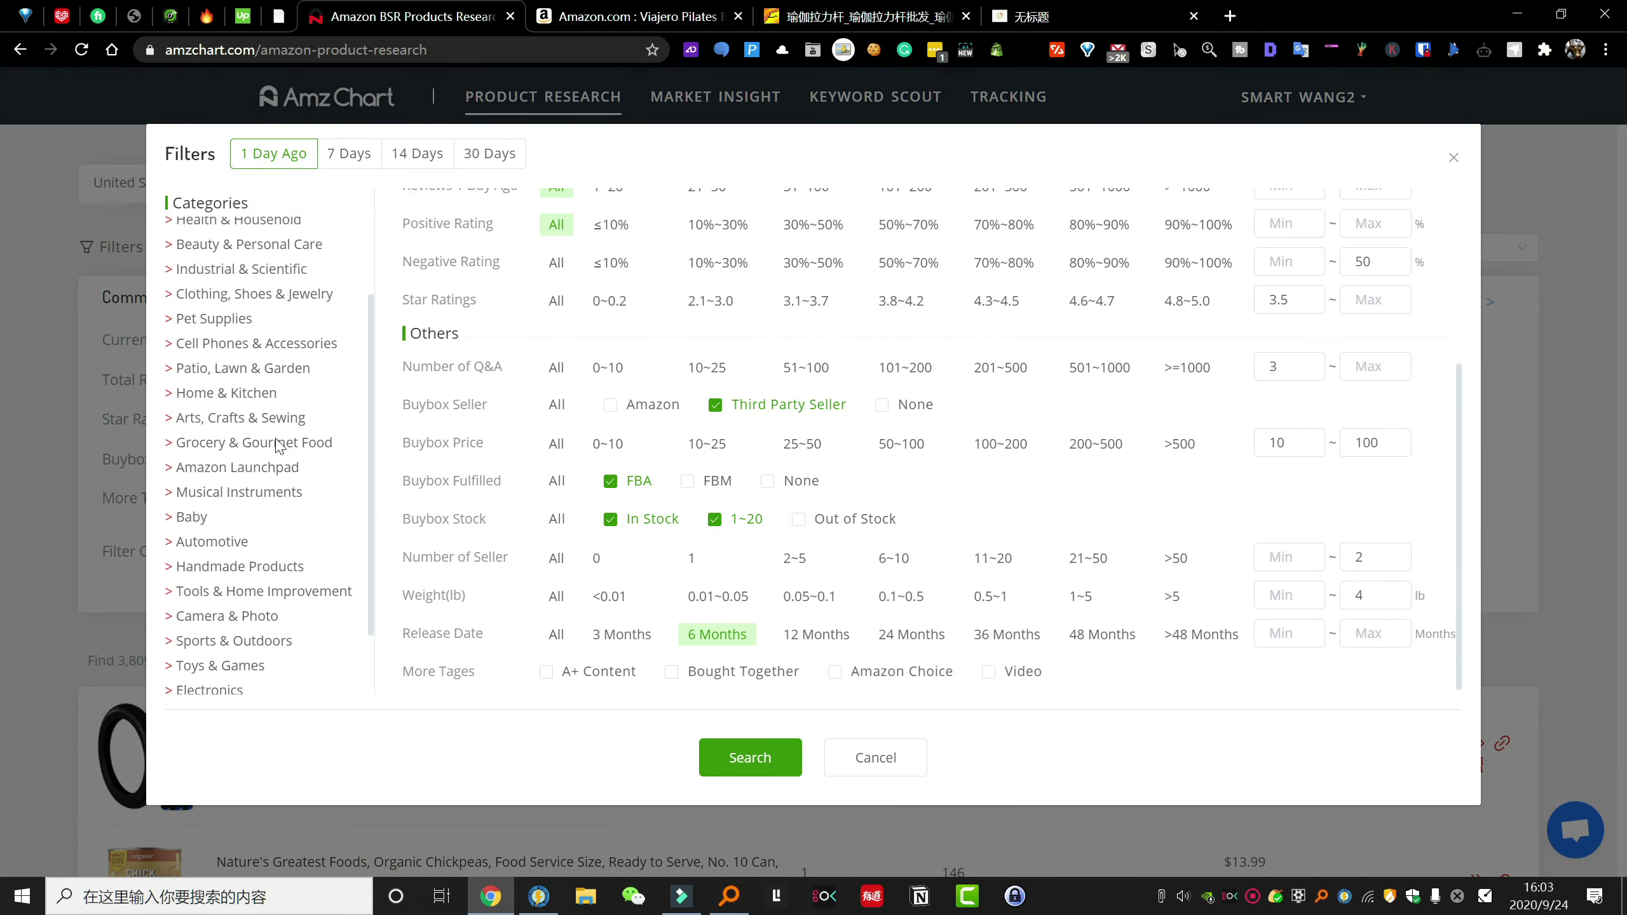
pyautogui.scroll(2, 277, 445)
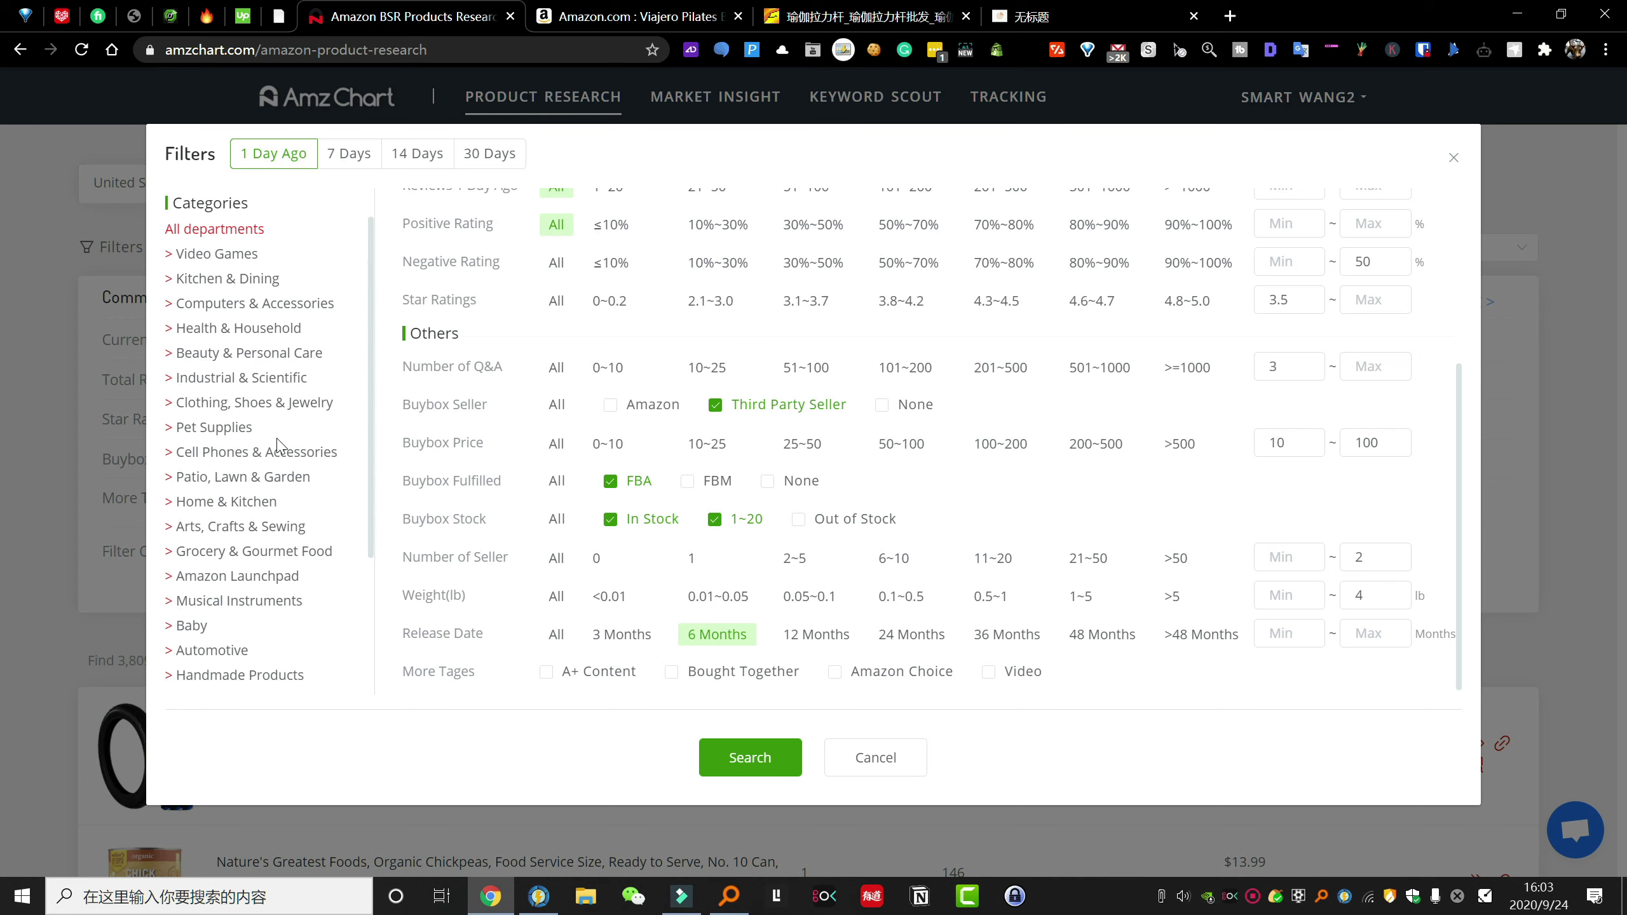
pyautogui.click(225, 500)
pyautogui.click(726, 770)
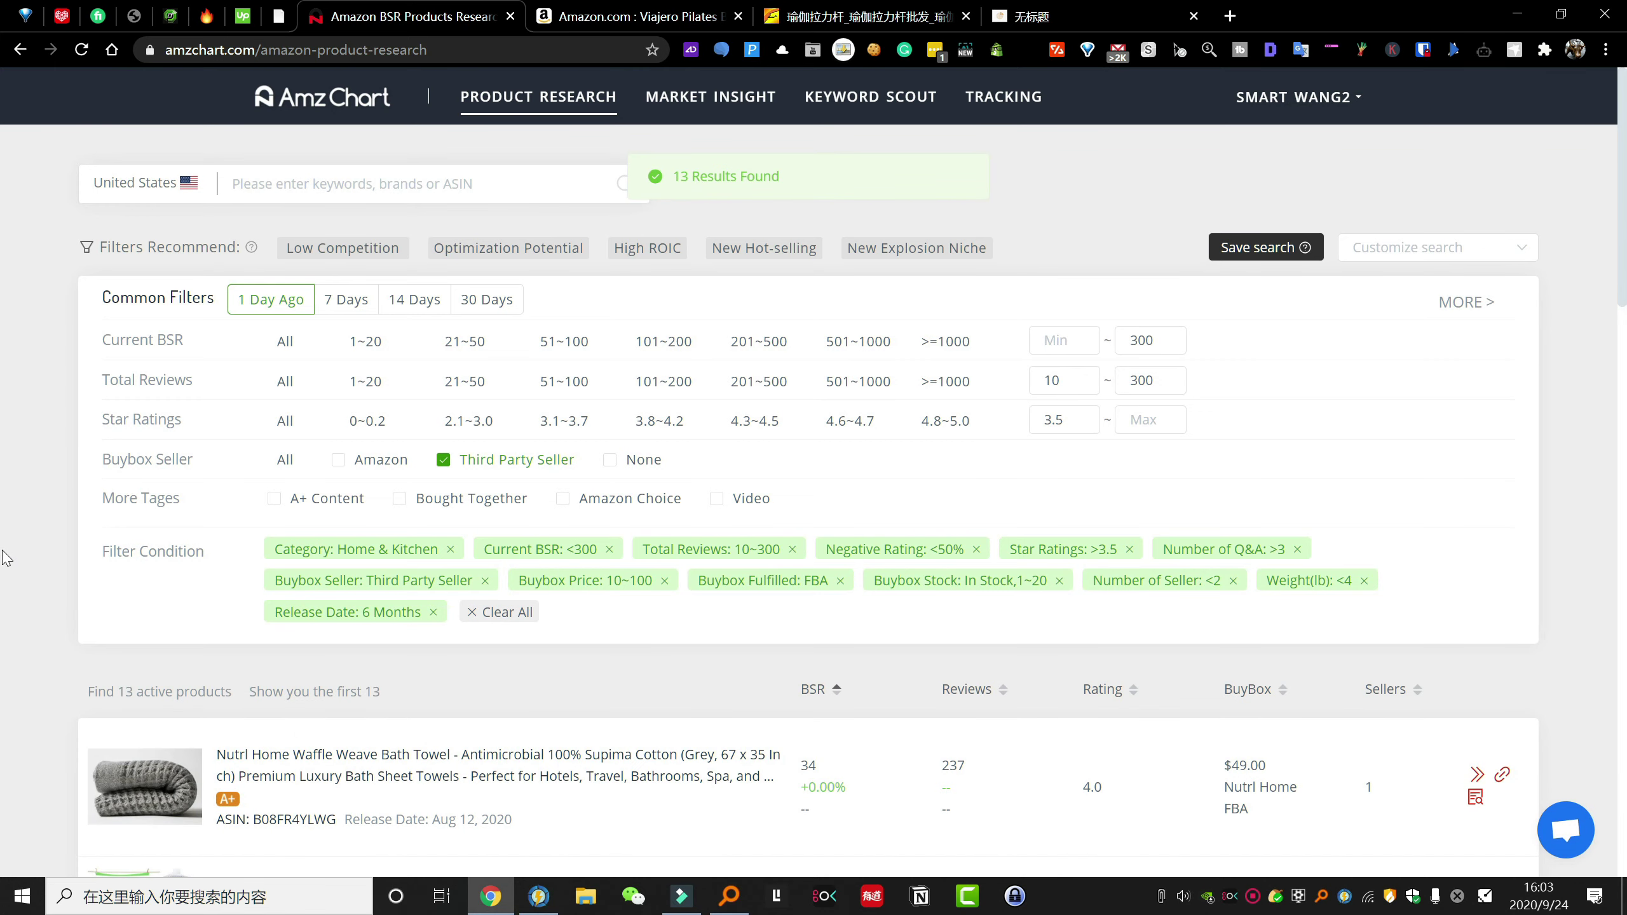
# - Look through the Home & Kitchen results and open the Amazon details page of the Foromans scented wax warmer
pyautogui.scroll(-4, 538, 487)
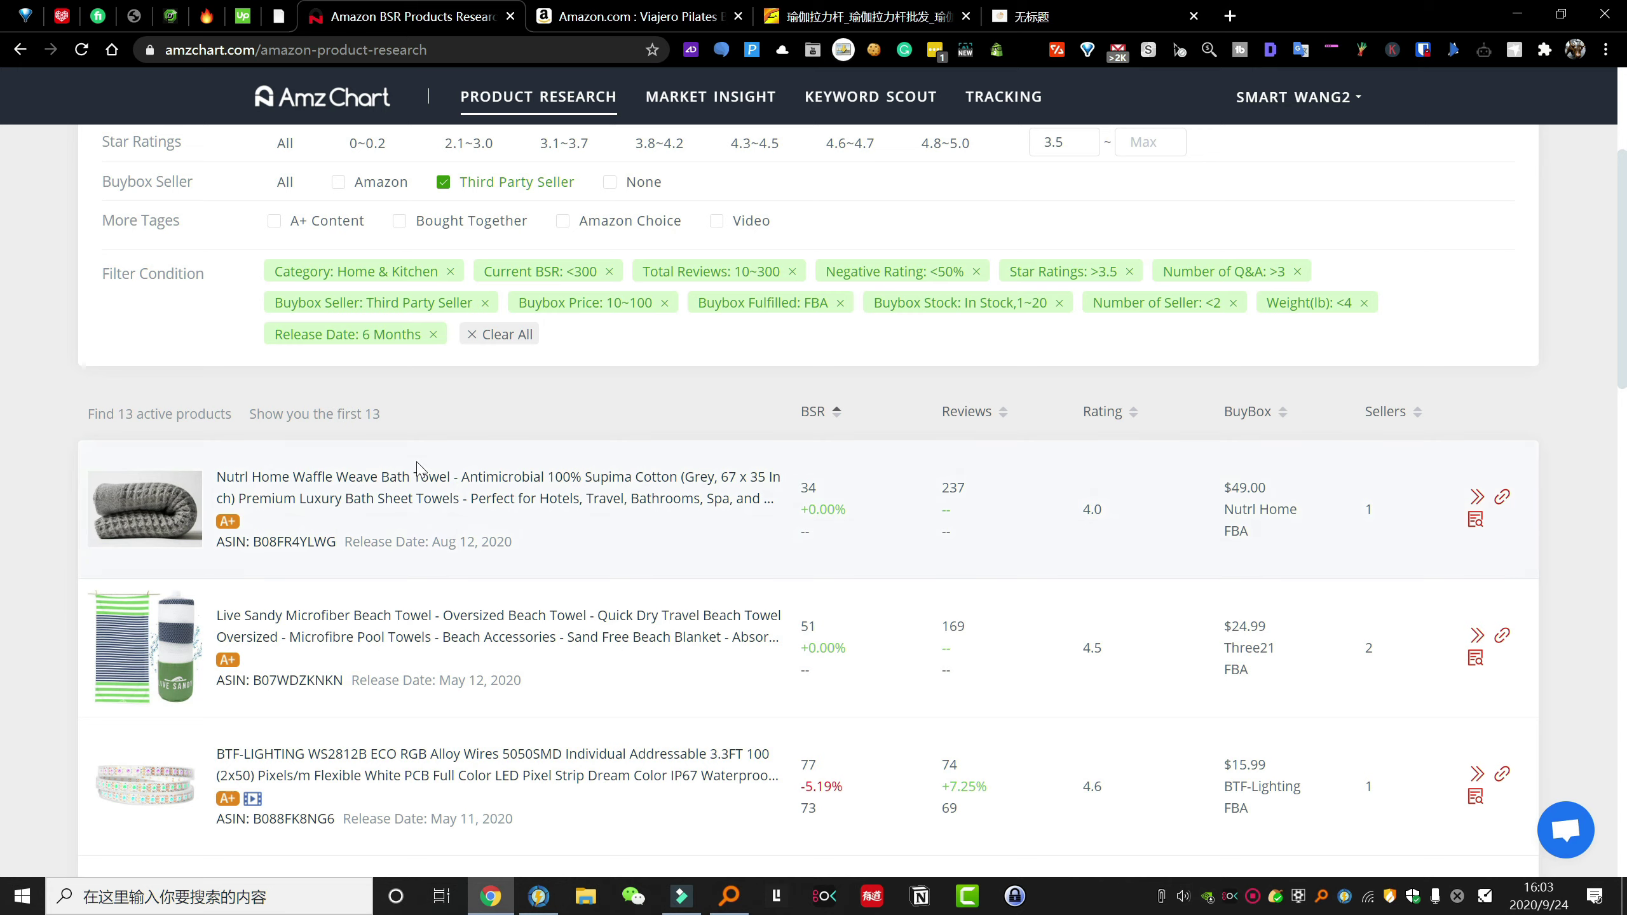
pyautogui.scroll(-10, 420, 476)
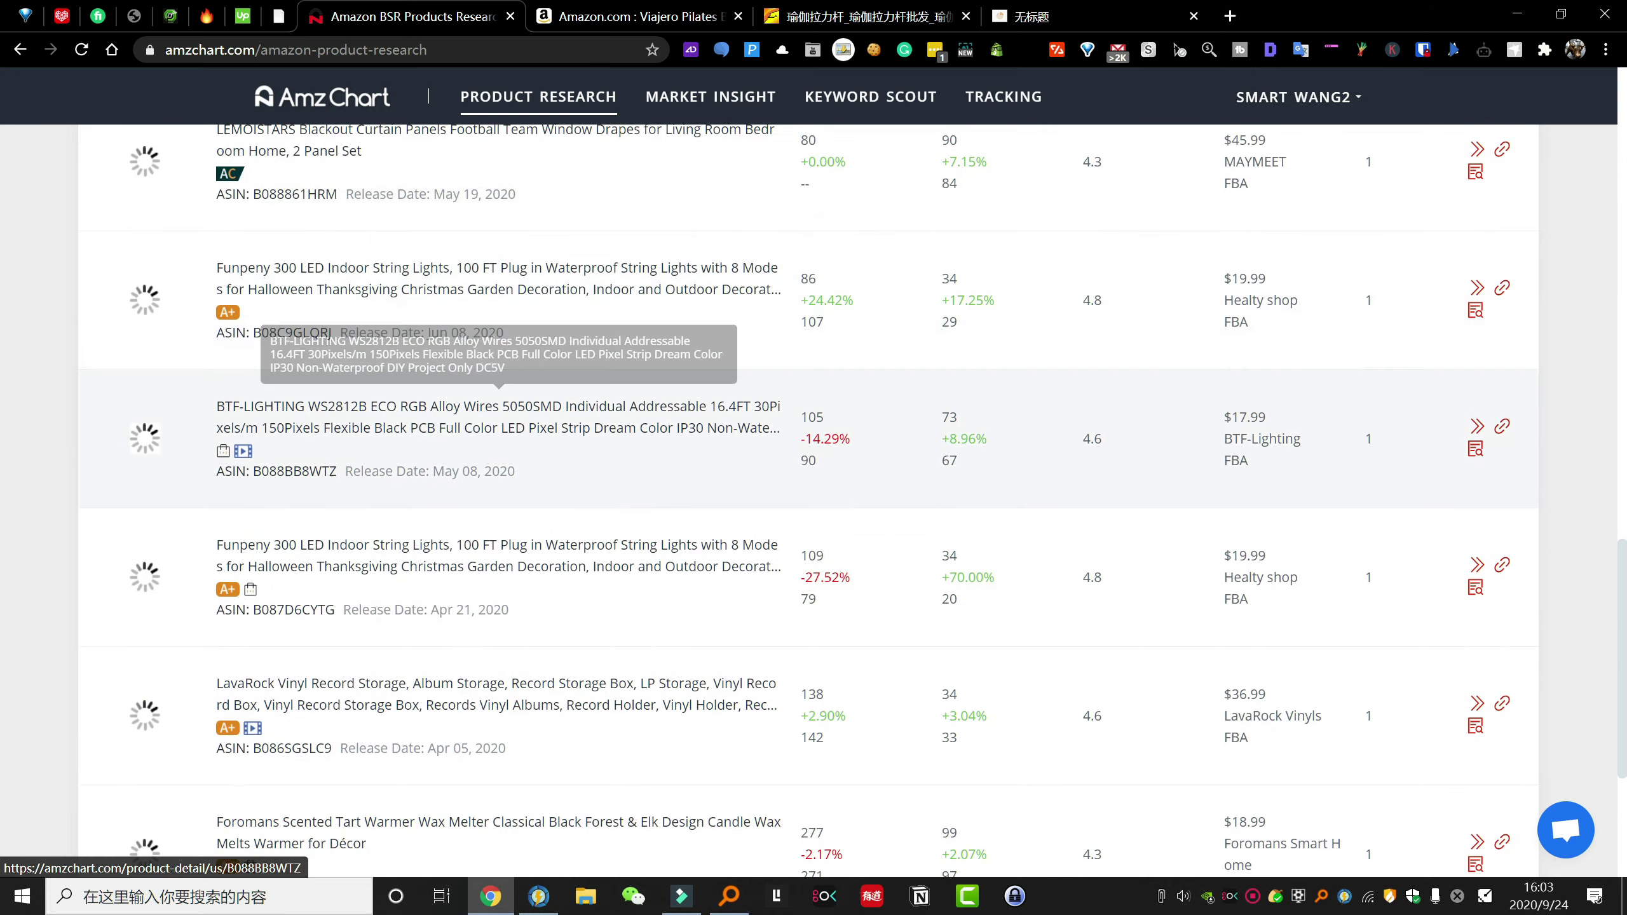
pyautogui.scroll(20, 55, 508)
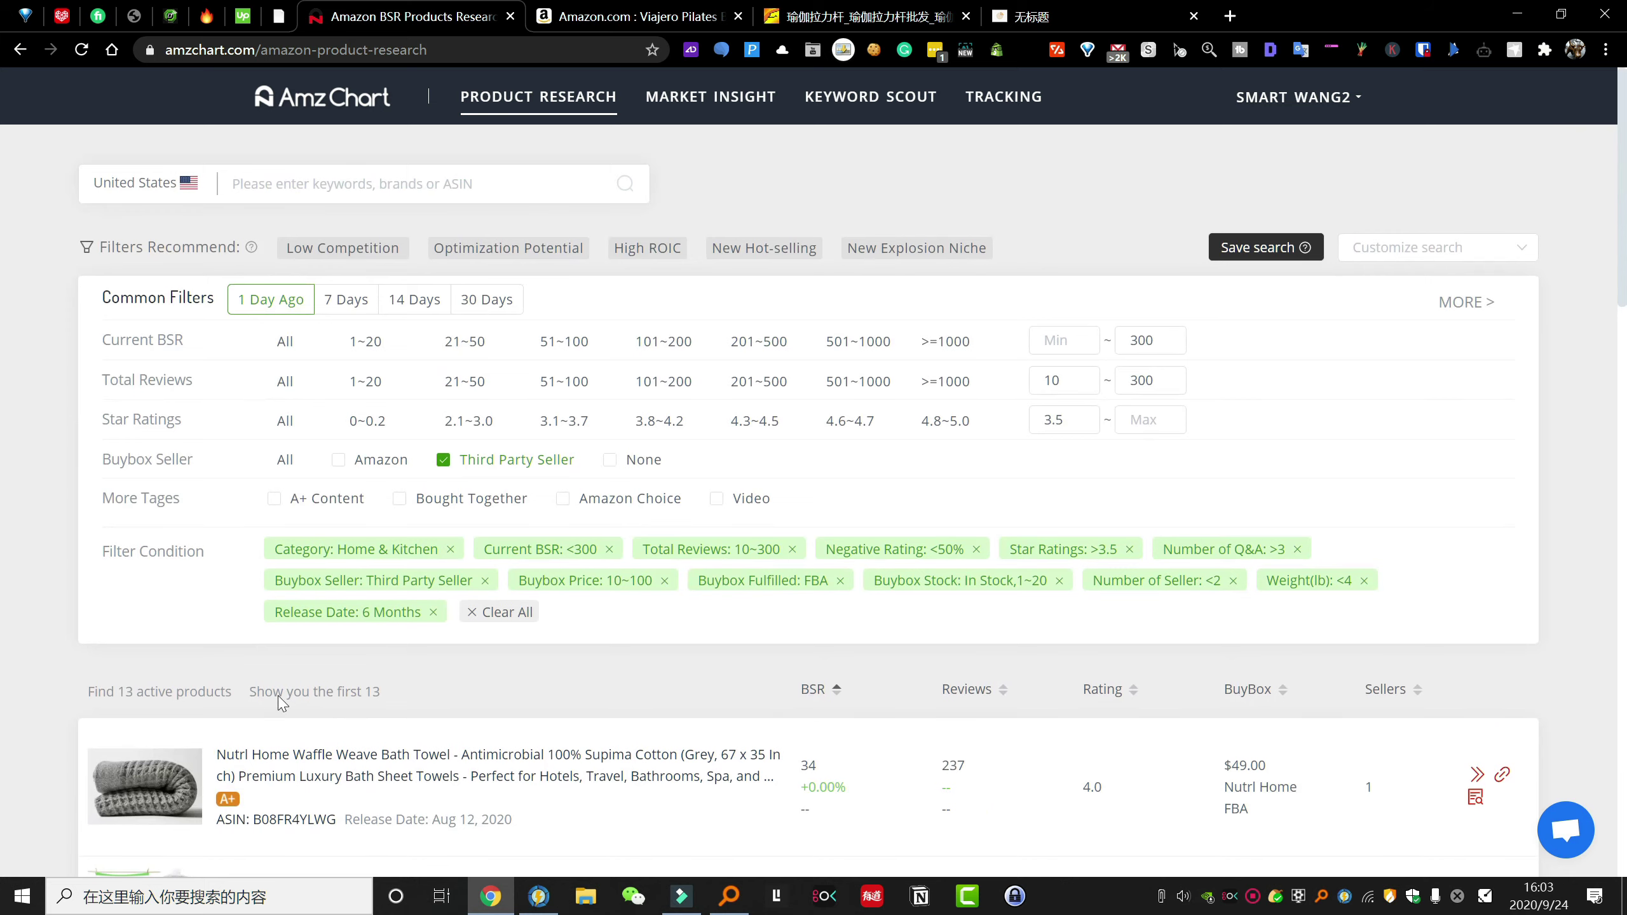
pyautogui.scroll(-15, 55, 644)
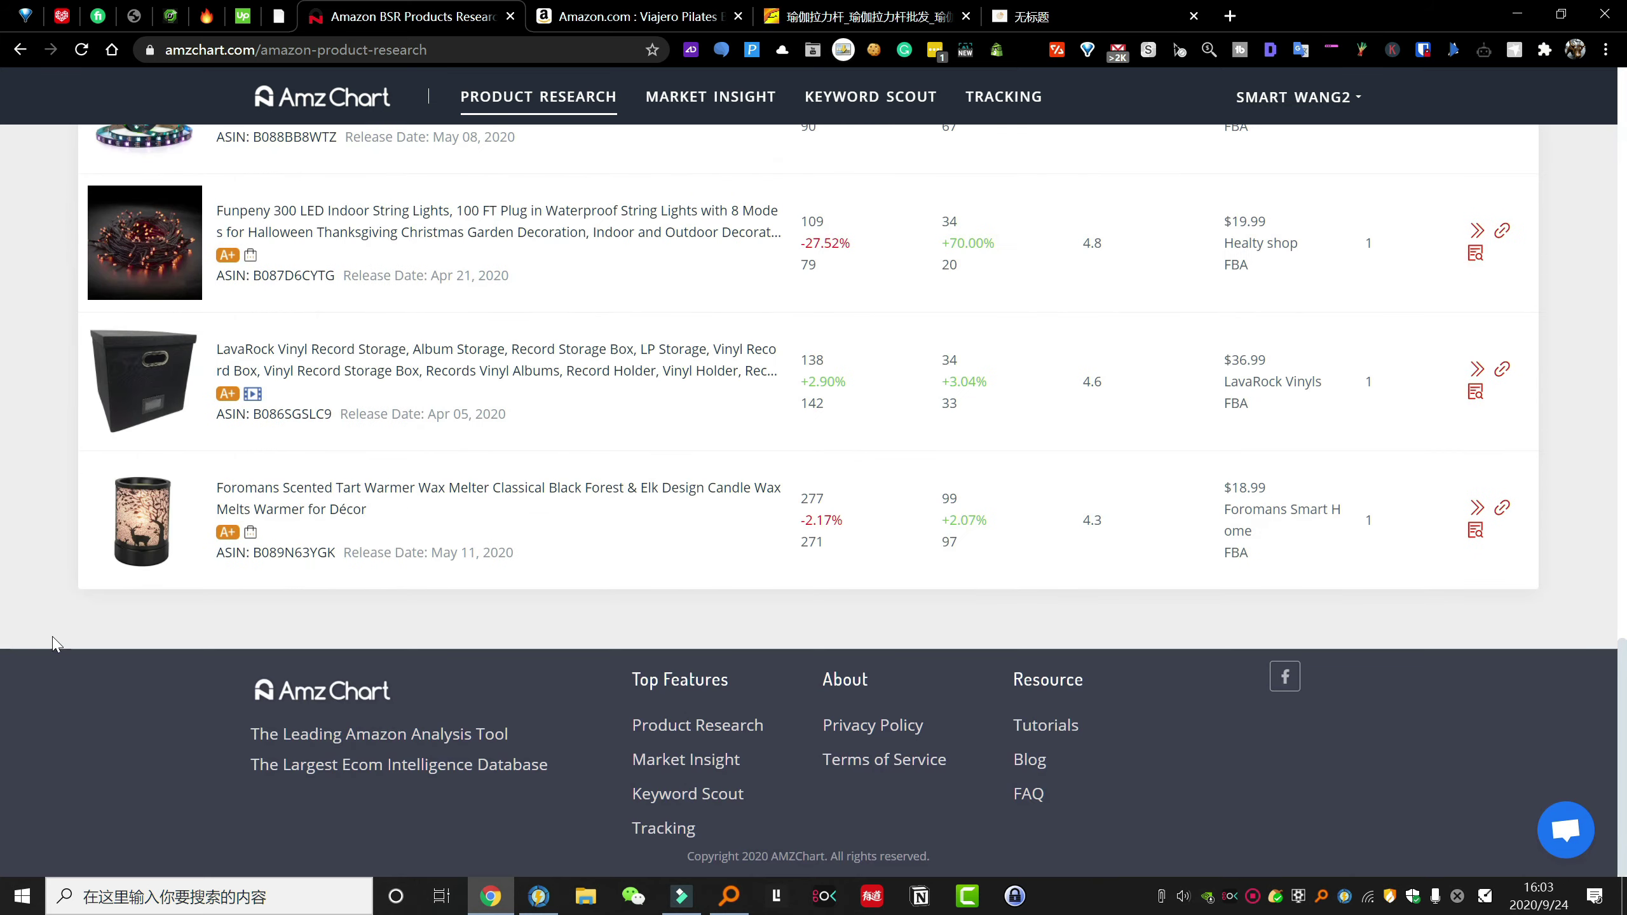
pyautogui.scroll(2, 54, 644)
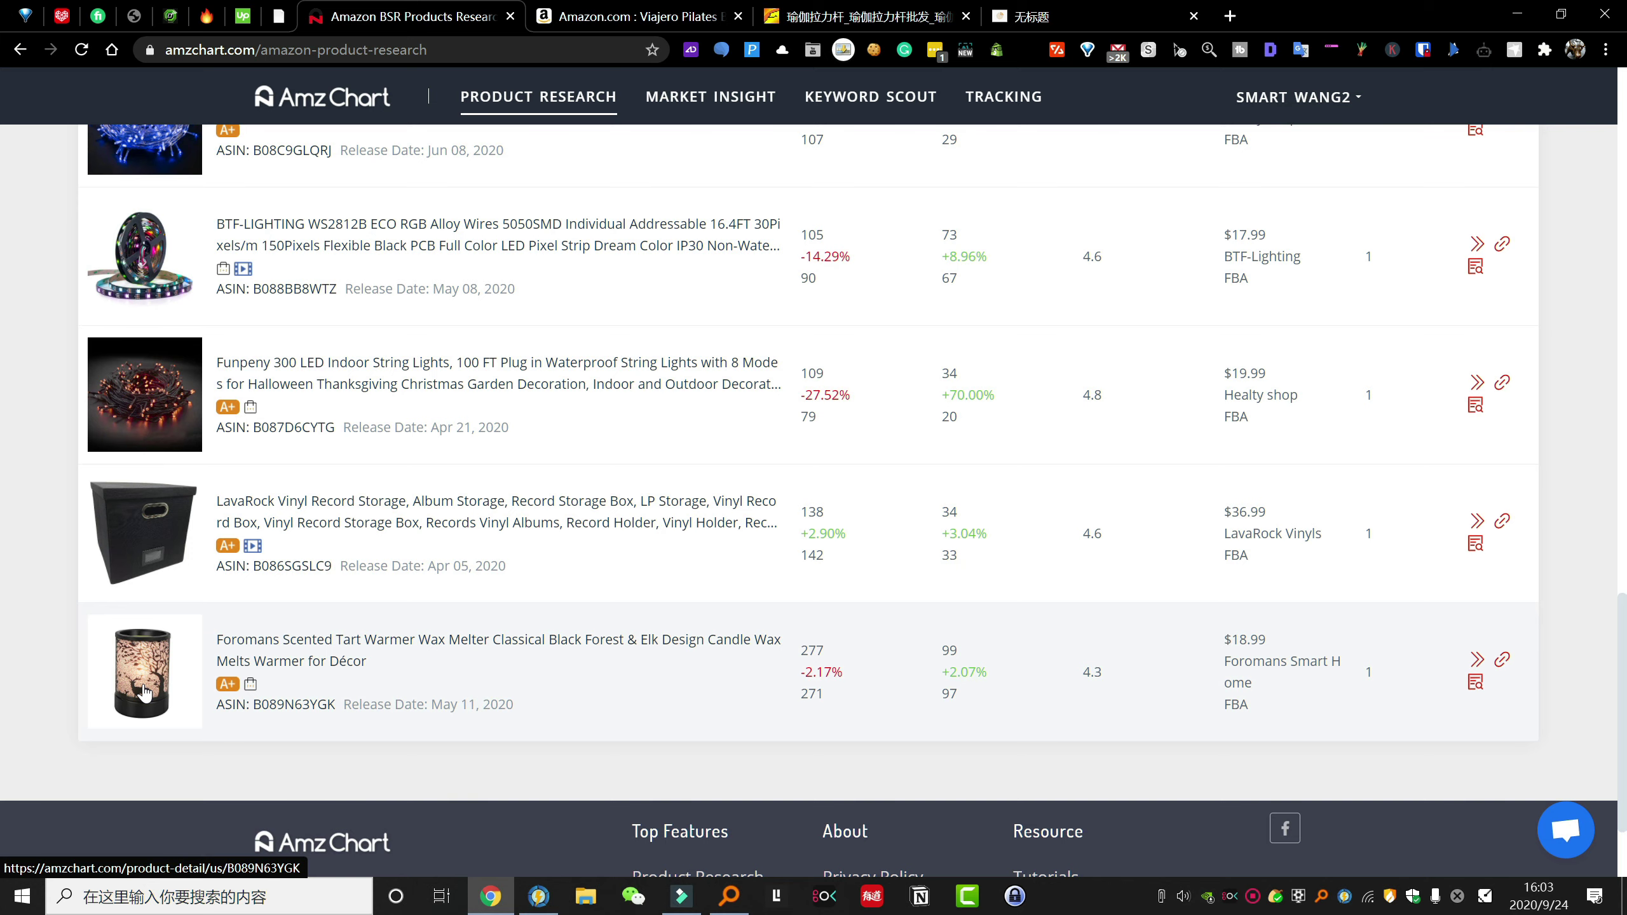
pyautogui.click(1501, 659)
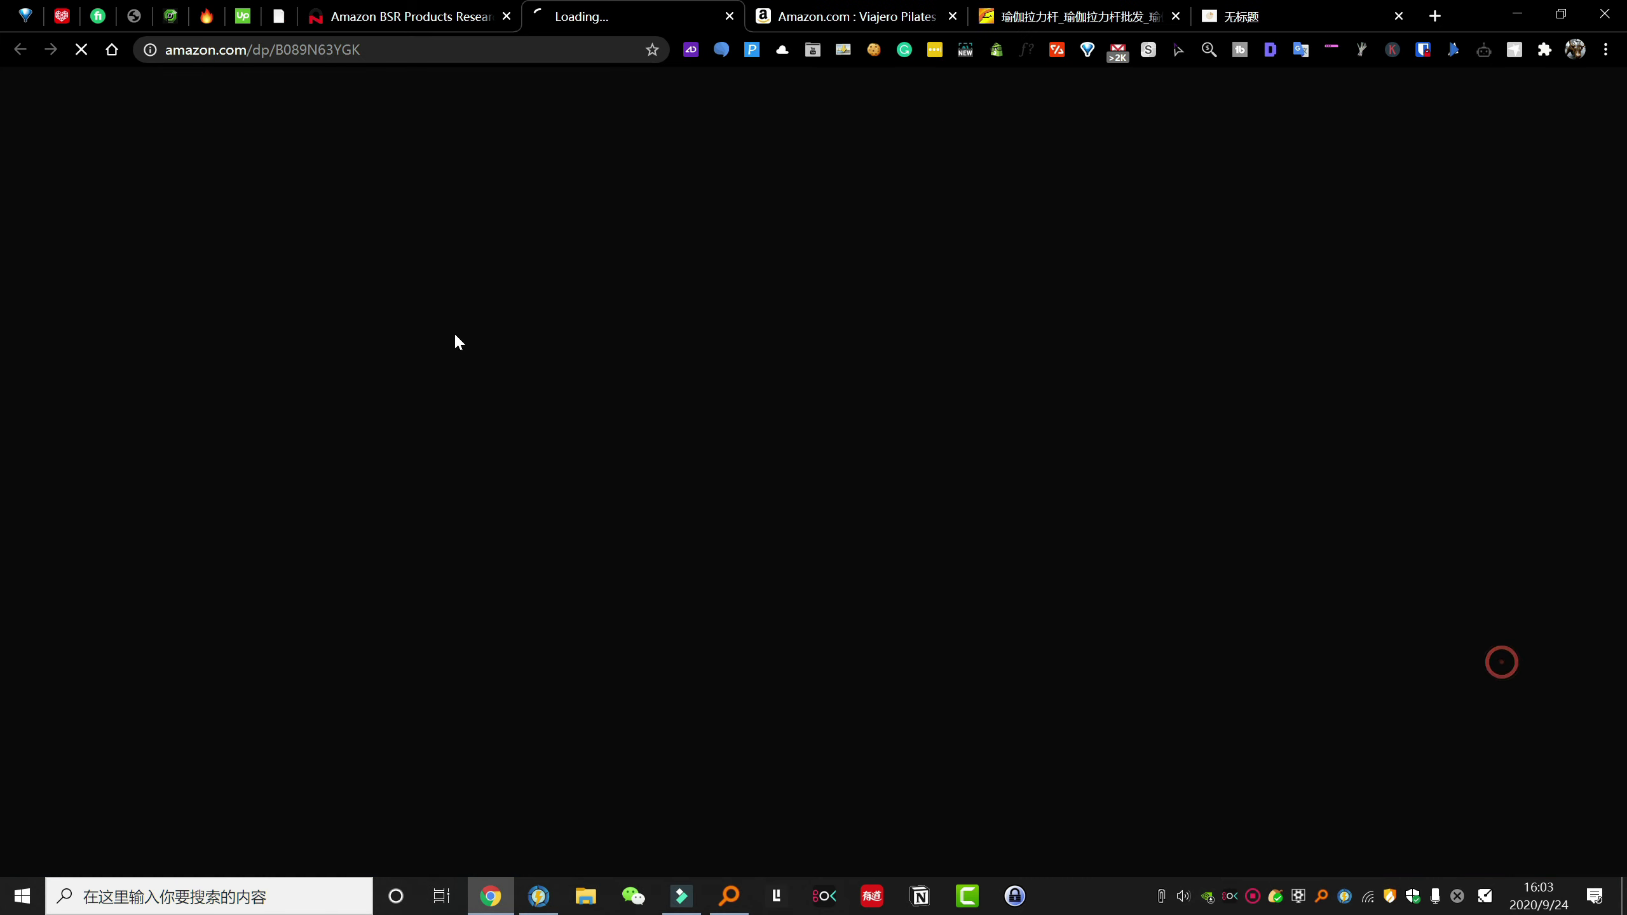
# - Return to the AmzChart results and compare the Home & Kitchen products, from the bath towel to the wax warmer
pyautogui.click(410, 16)
pyautogui.scroll(5, 500, 667)
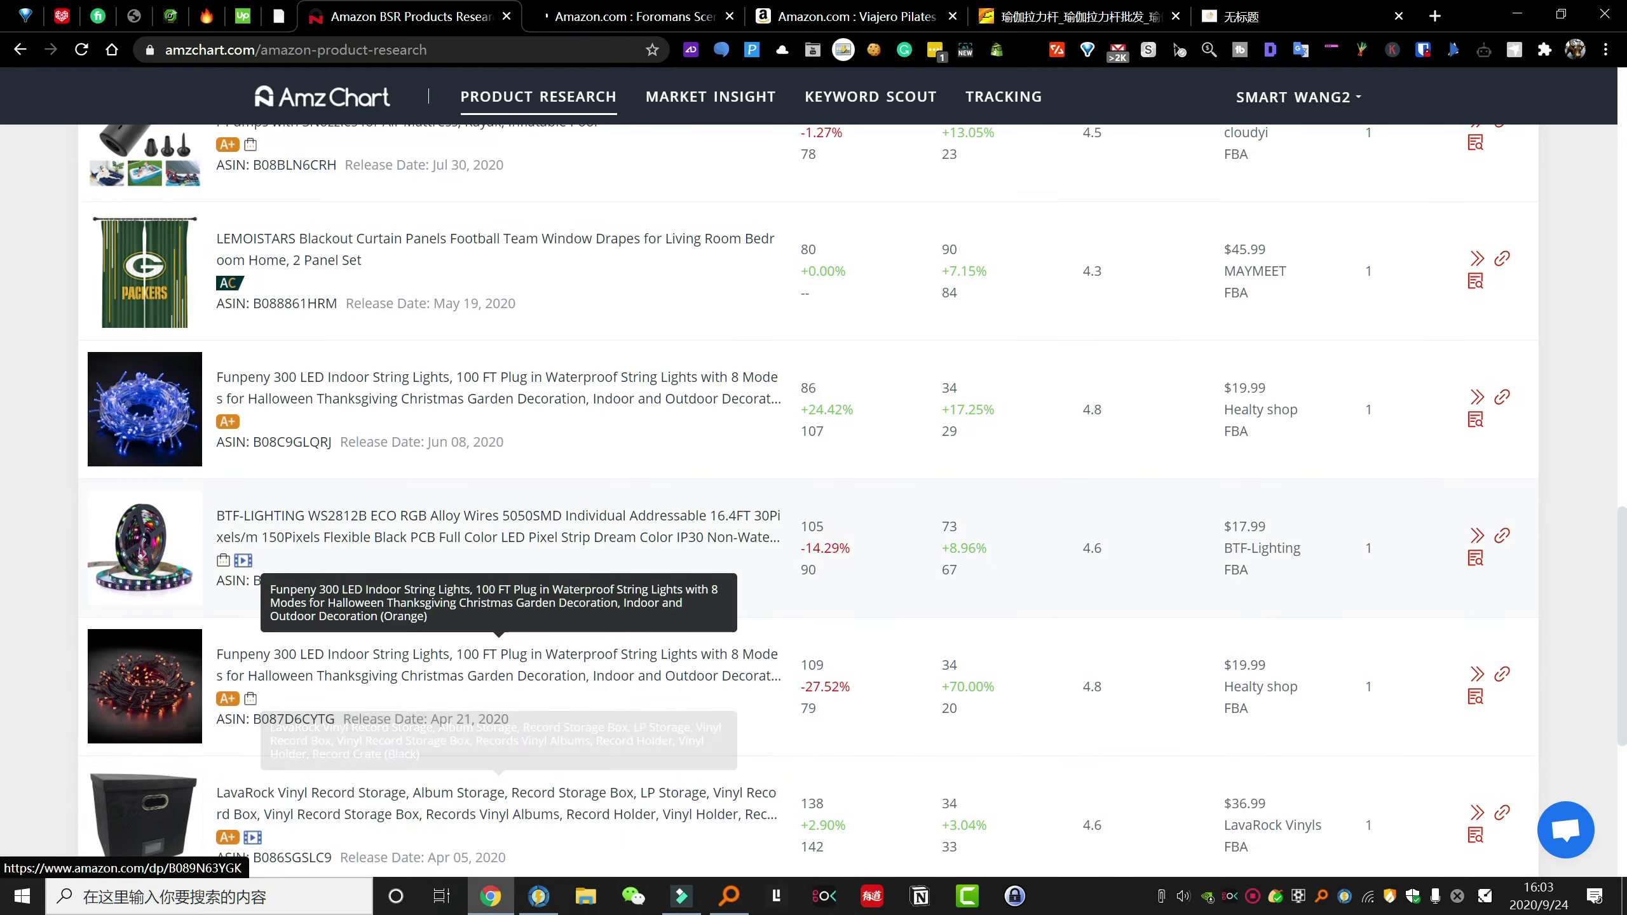
pyautogui.scroll(5, 350, 543)
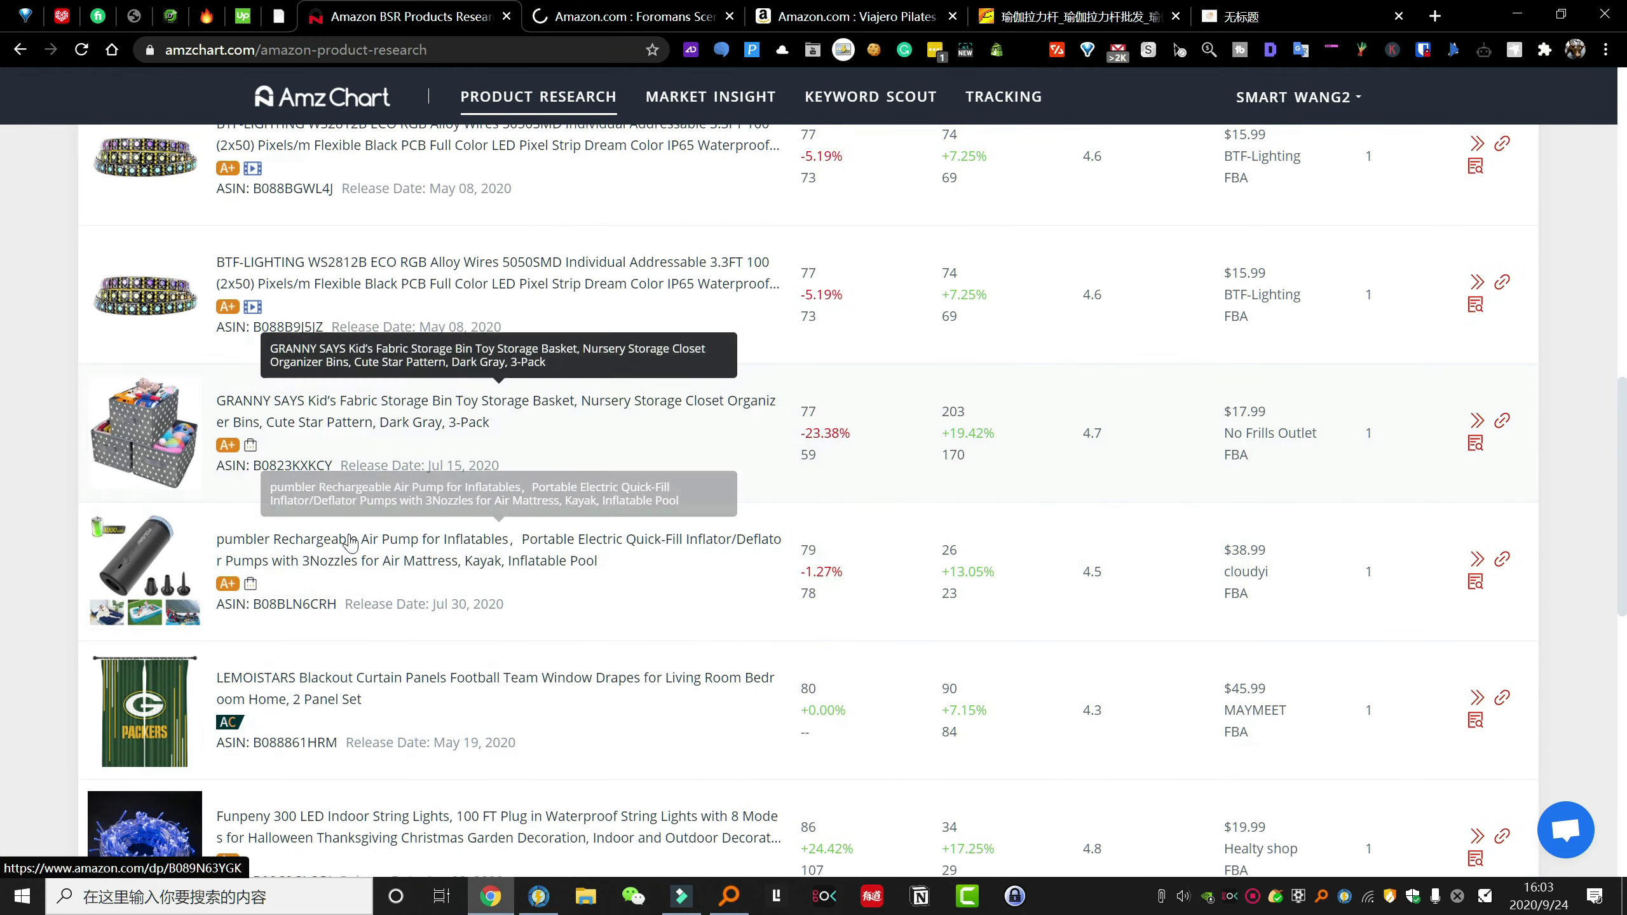
pyautogui.scroll(10, 350, 543)
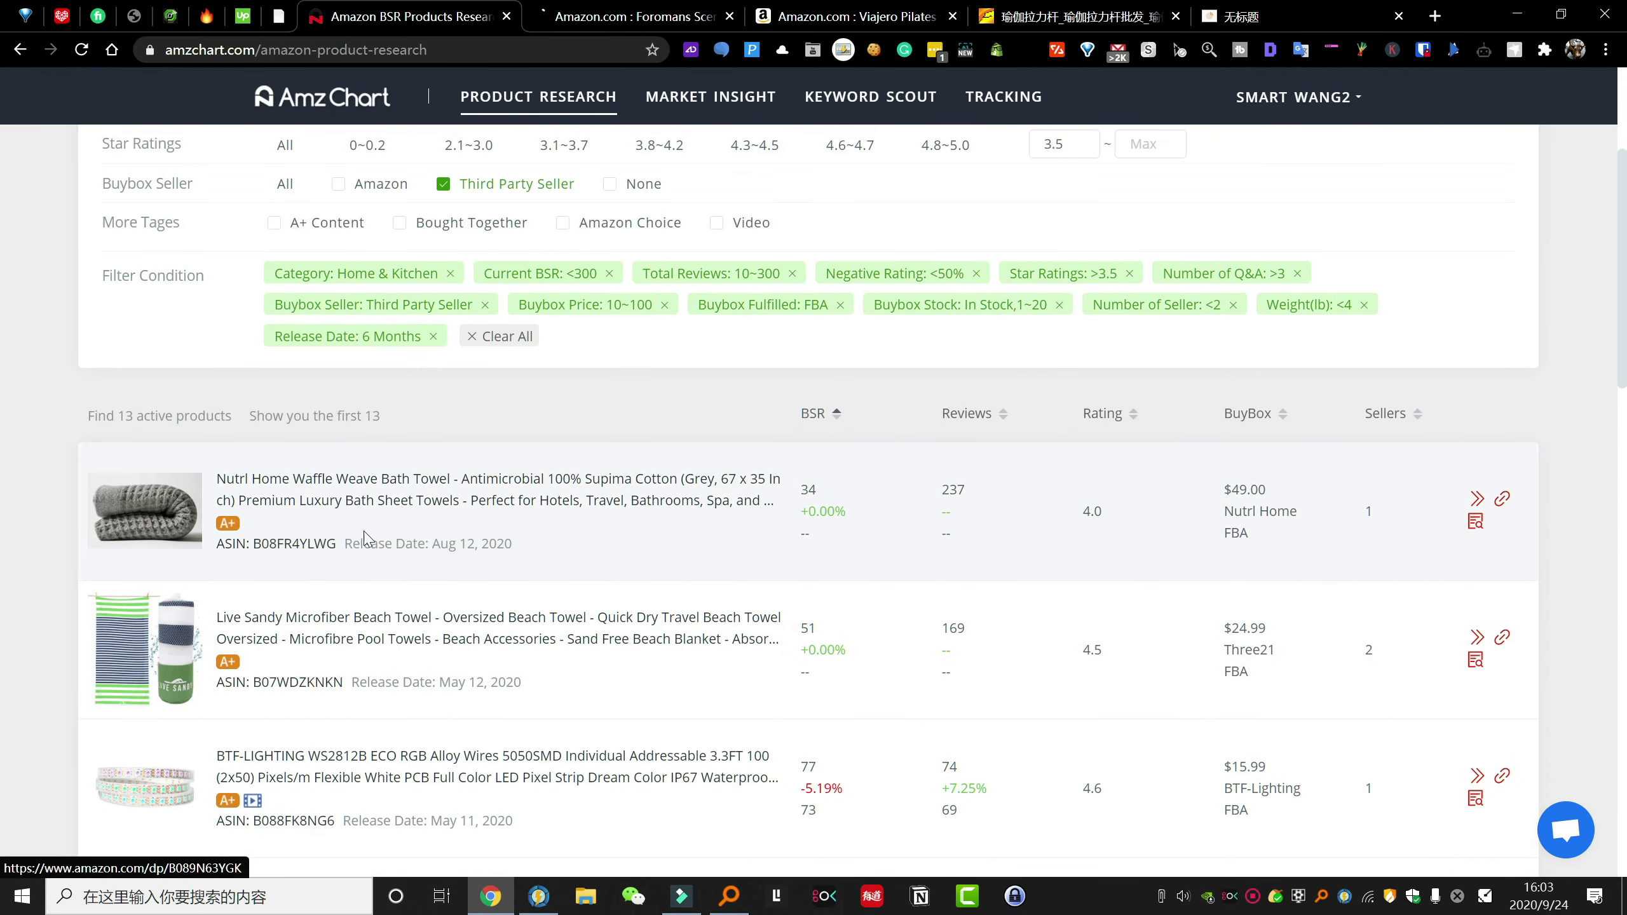
pyautogui.scroll(-15, 363, 539)
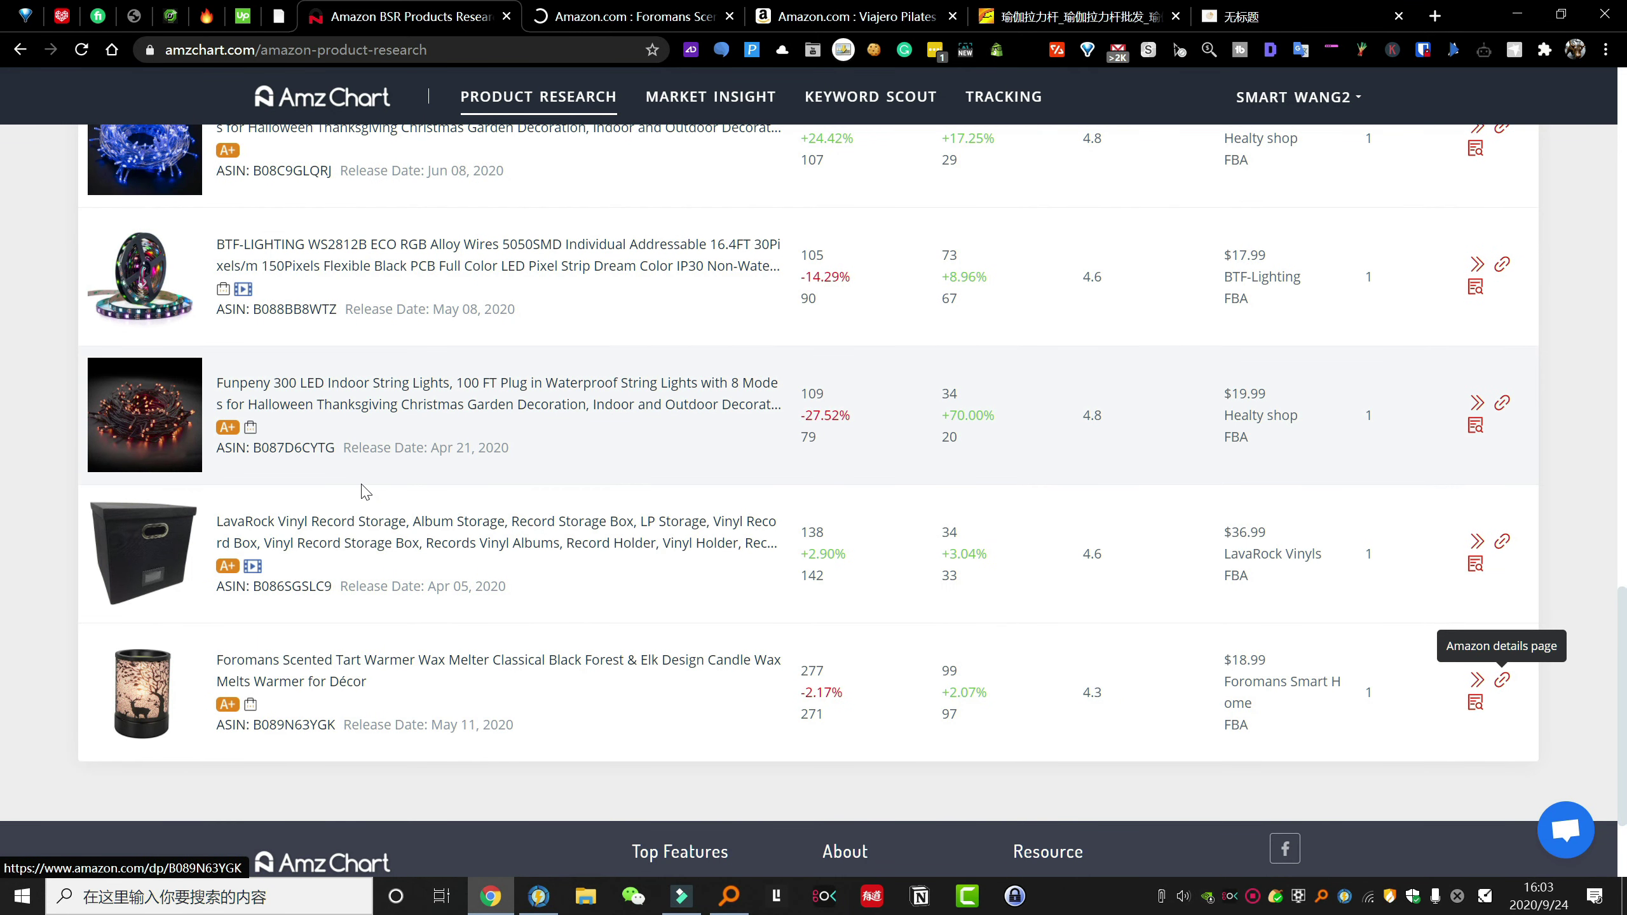
pyautogui.scroll(12, 506, 557)
pyautogui.scroll(-3, 512, 558)
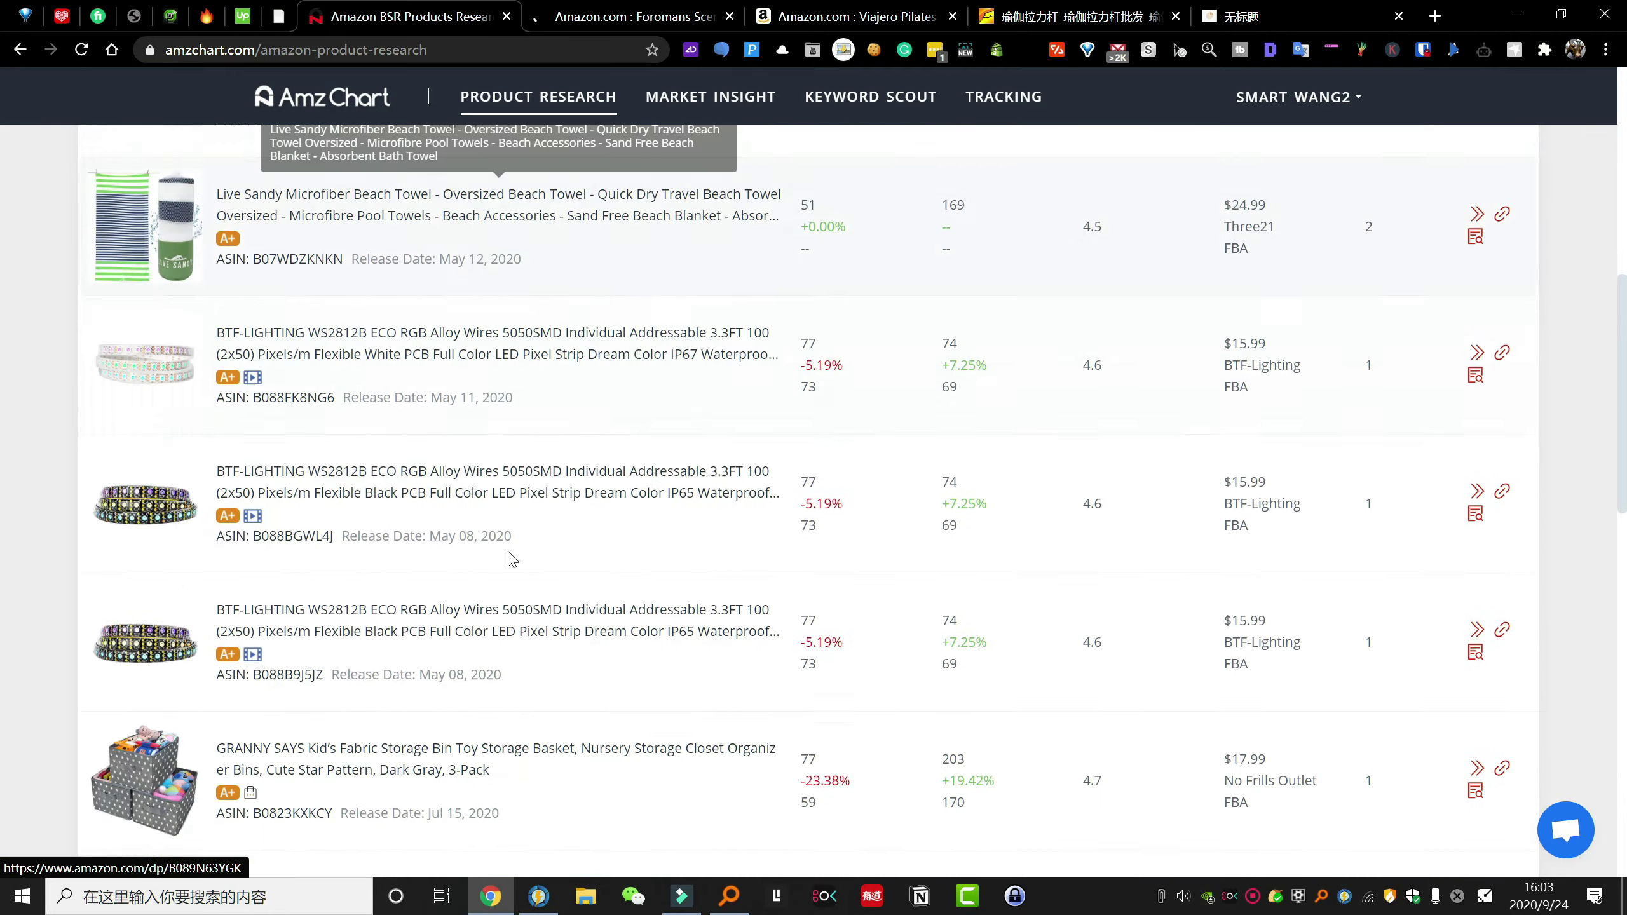
pyautogui.scroll(-5, 511, 557)
# - Examine the Foromans wax warmer listing on Amazon, including its room-scene product images, design options and feature bullets
pyautogui.click(638, 16)
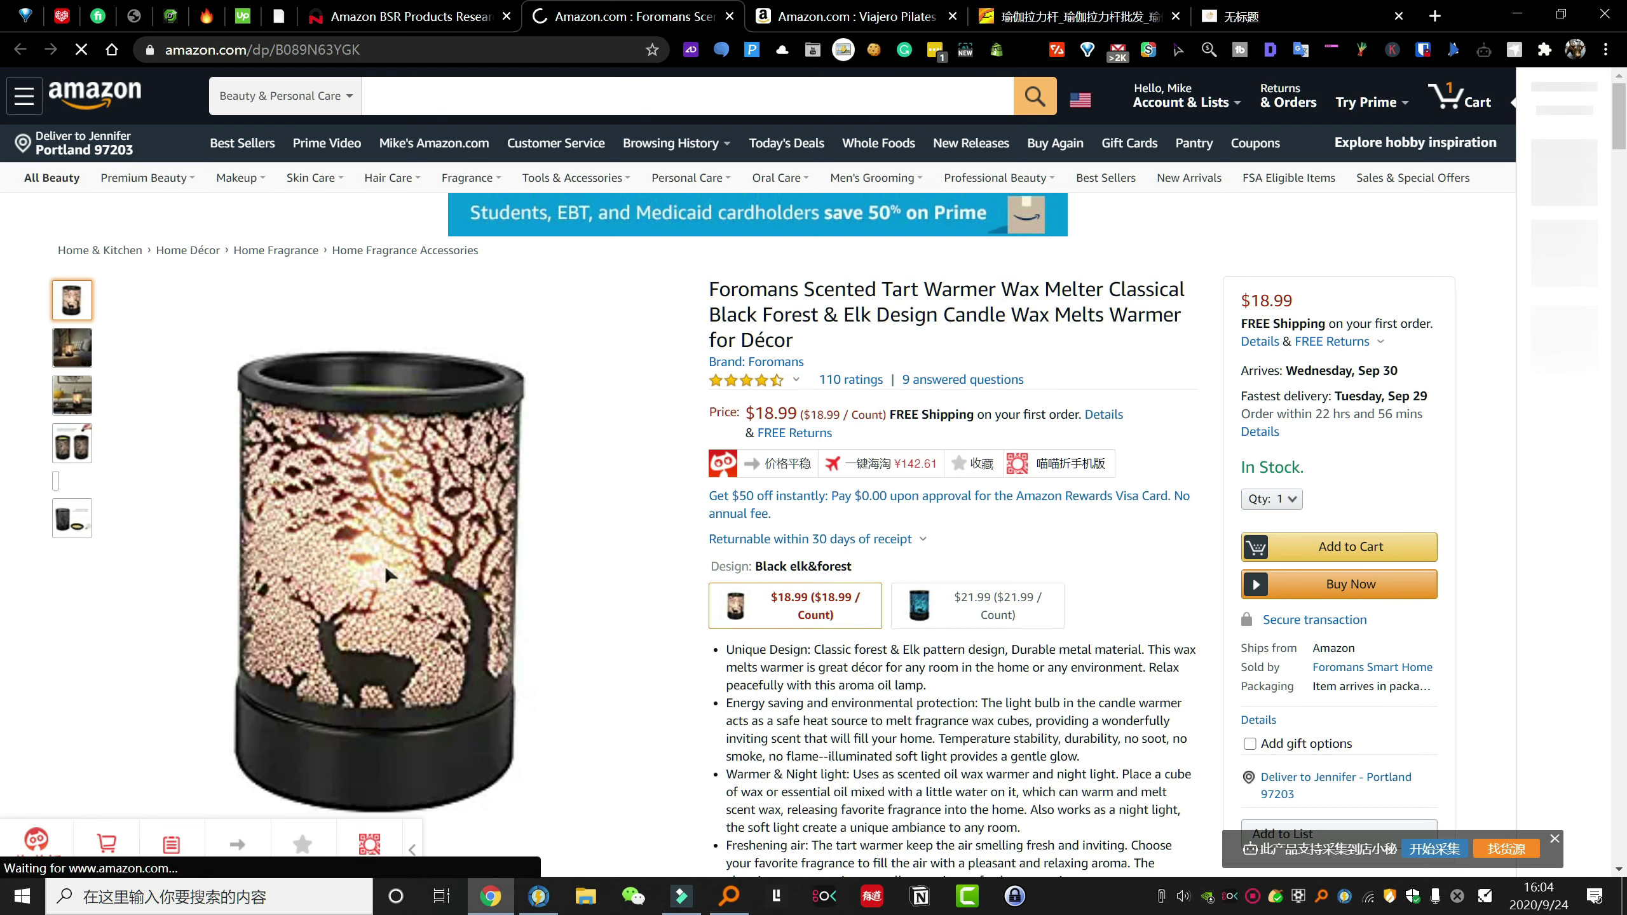
pyautogui.moveTo(418, 487)
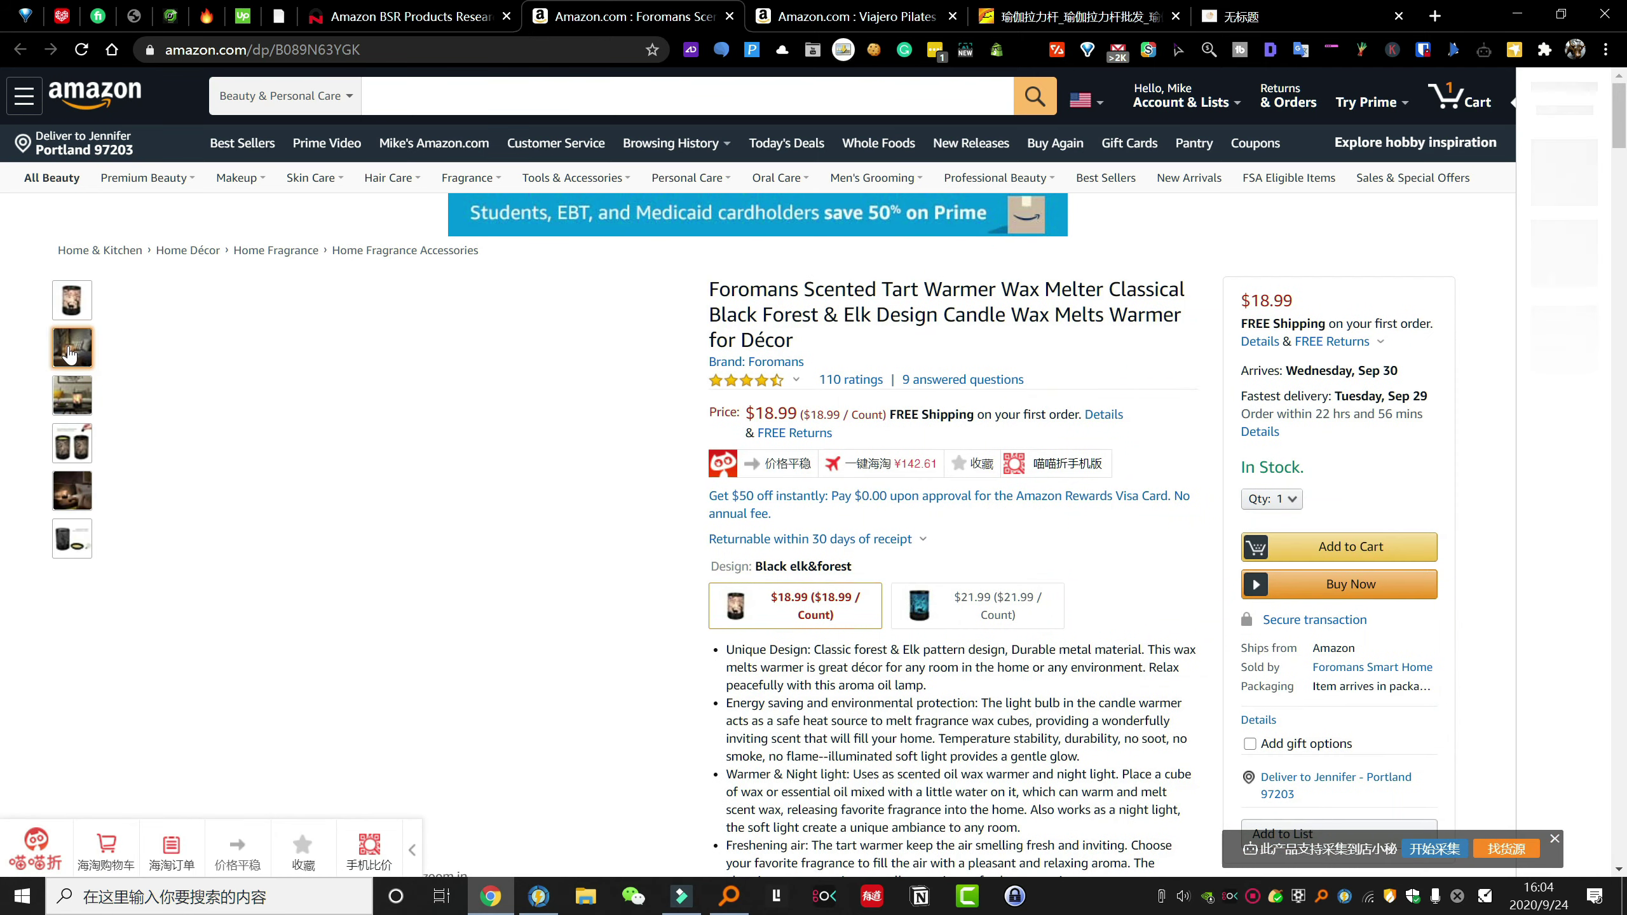
pyautogui.click(71, 351)
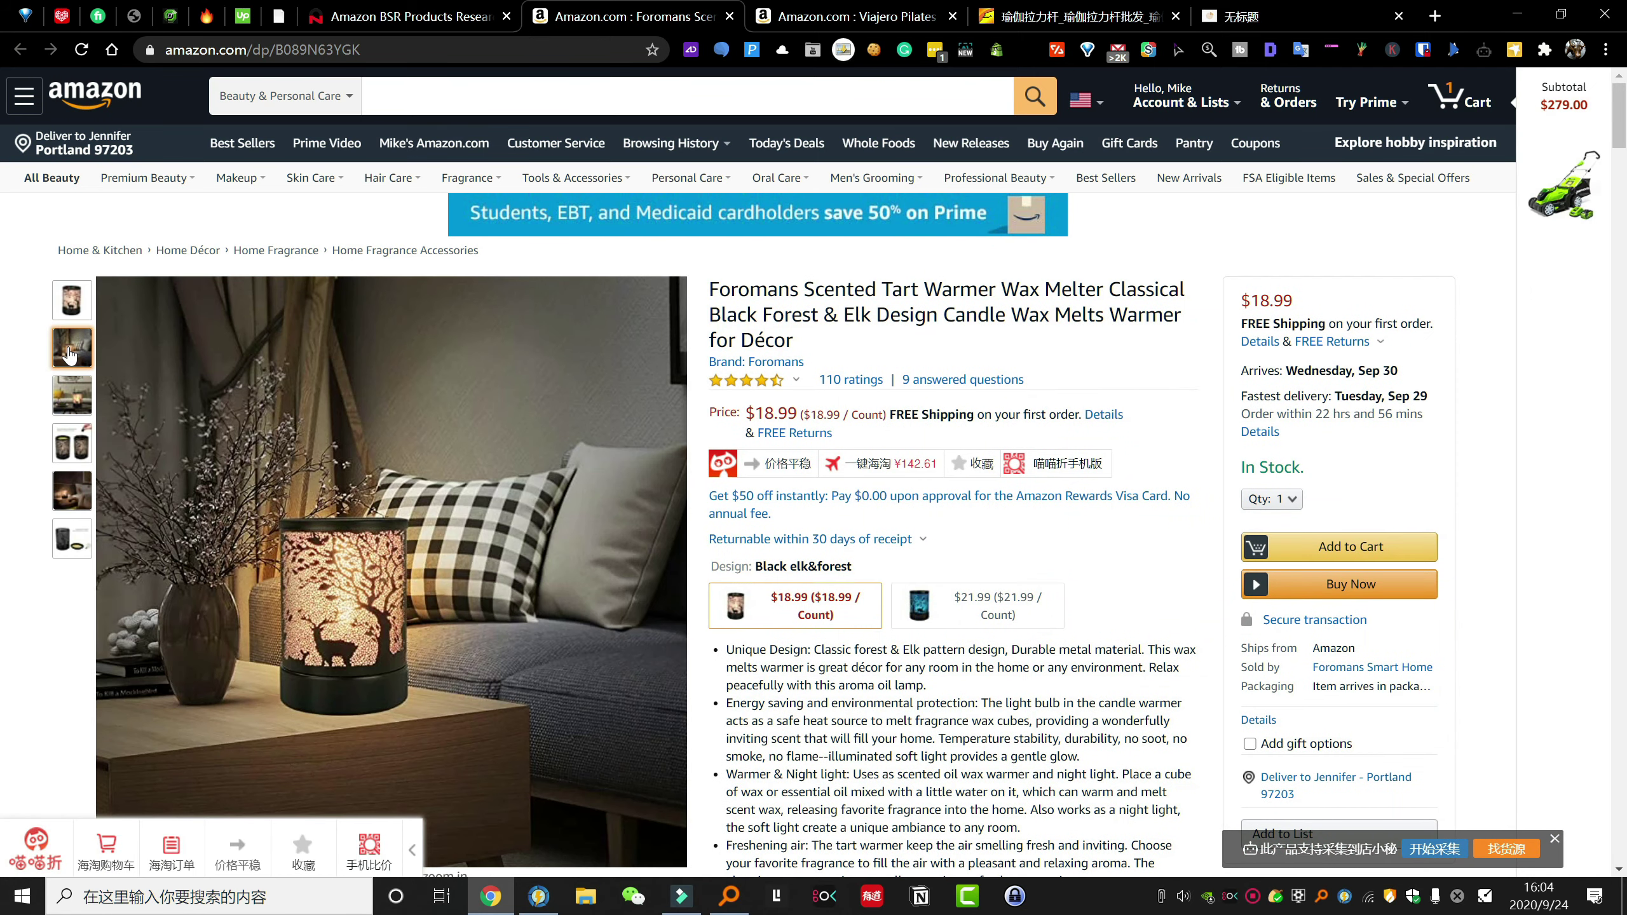
pyautogui.click(72, 394)
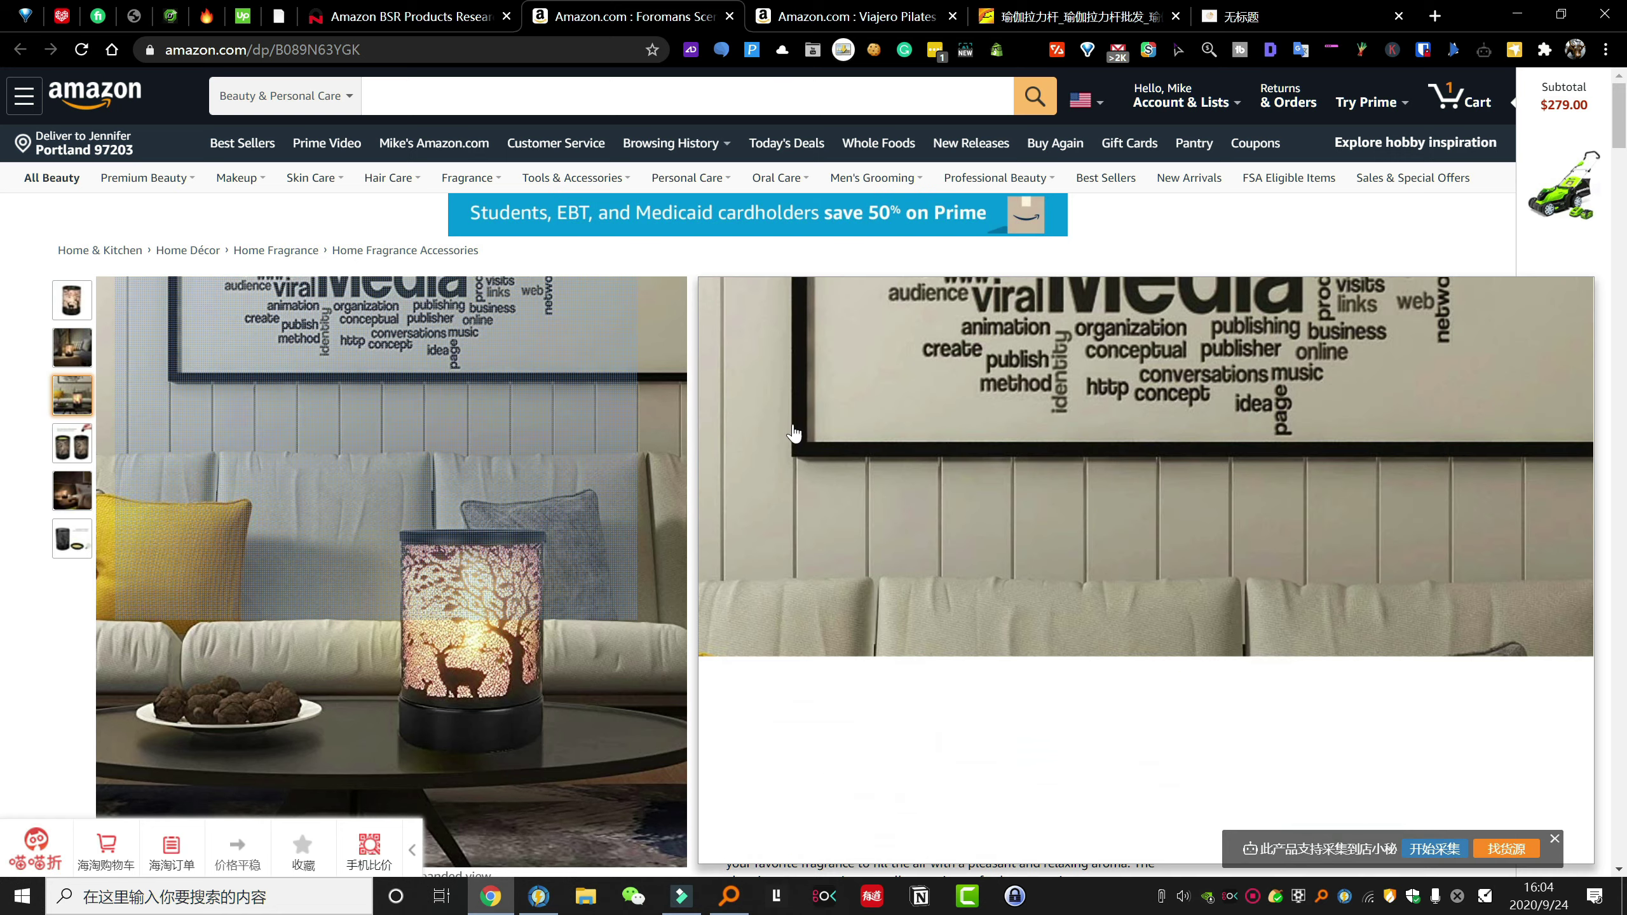
pyautogui.scroll(-3, 823, 435)
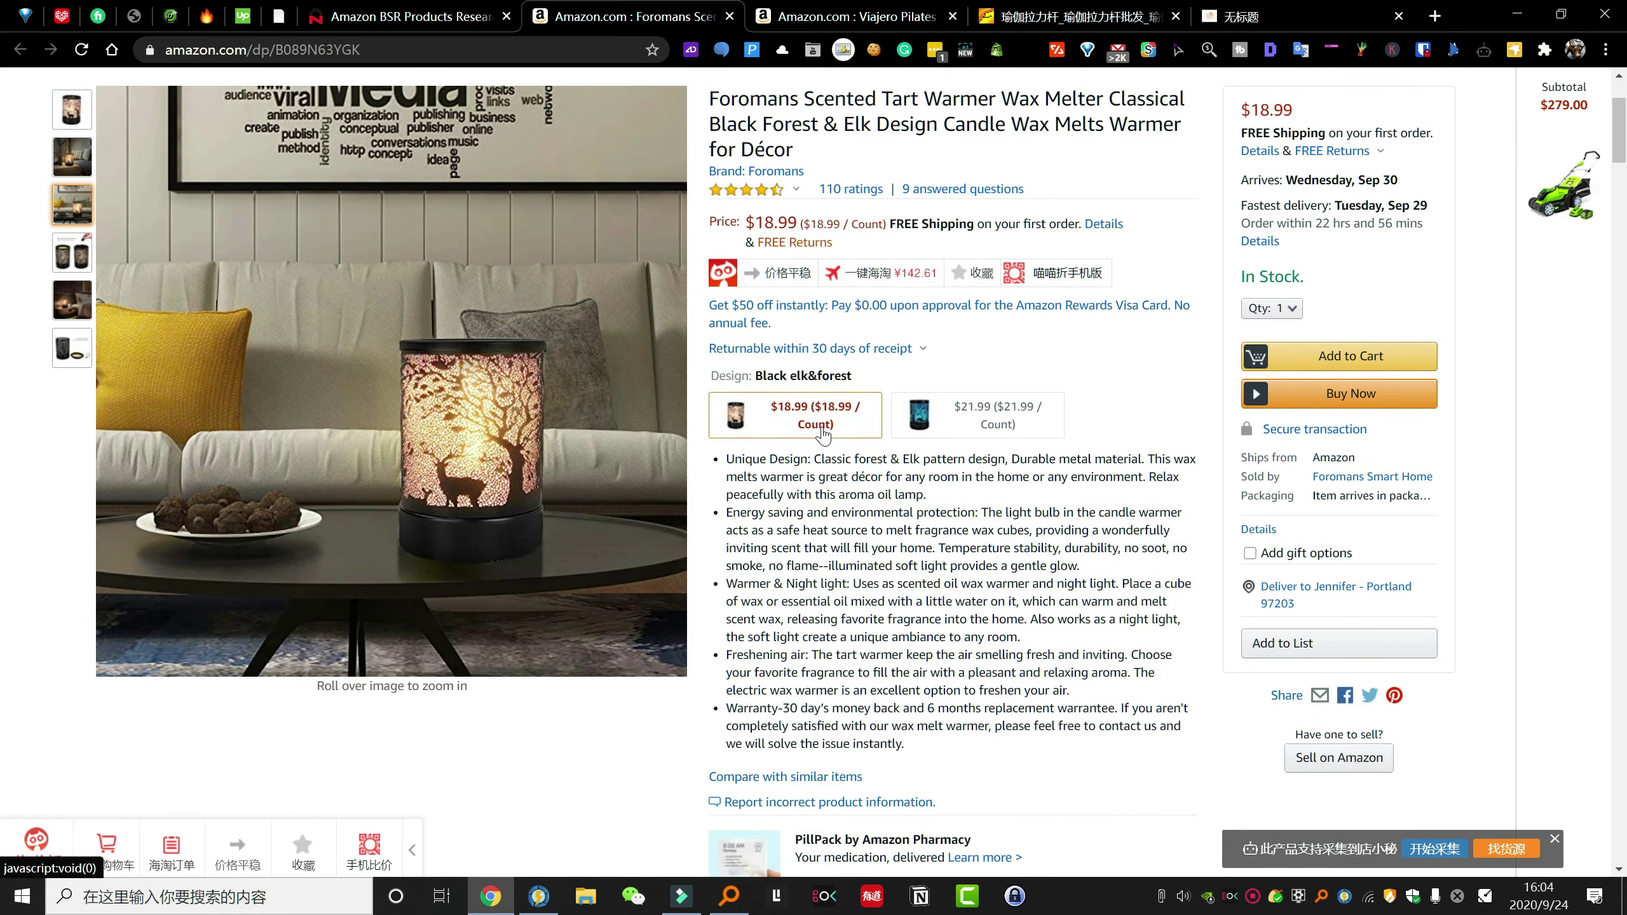
# - Revisit the Foromans and Viajero listings to compare their product images, and return to the filtered AmzChart results
pyautogui.hotkey('ctrl', 'shift', 'Tab')
pyautogui.scroll(10, 383, 529)
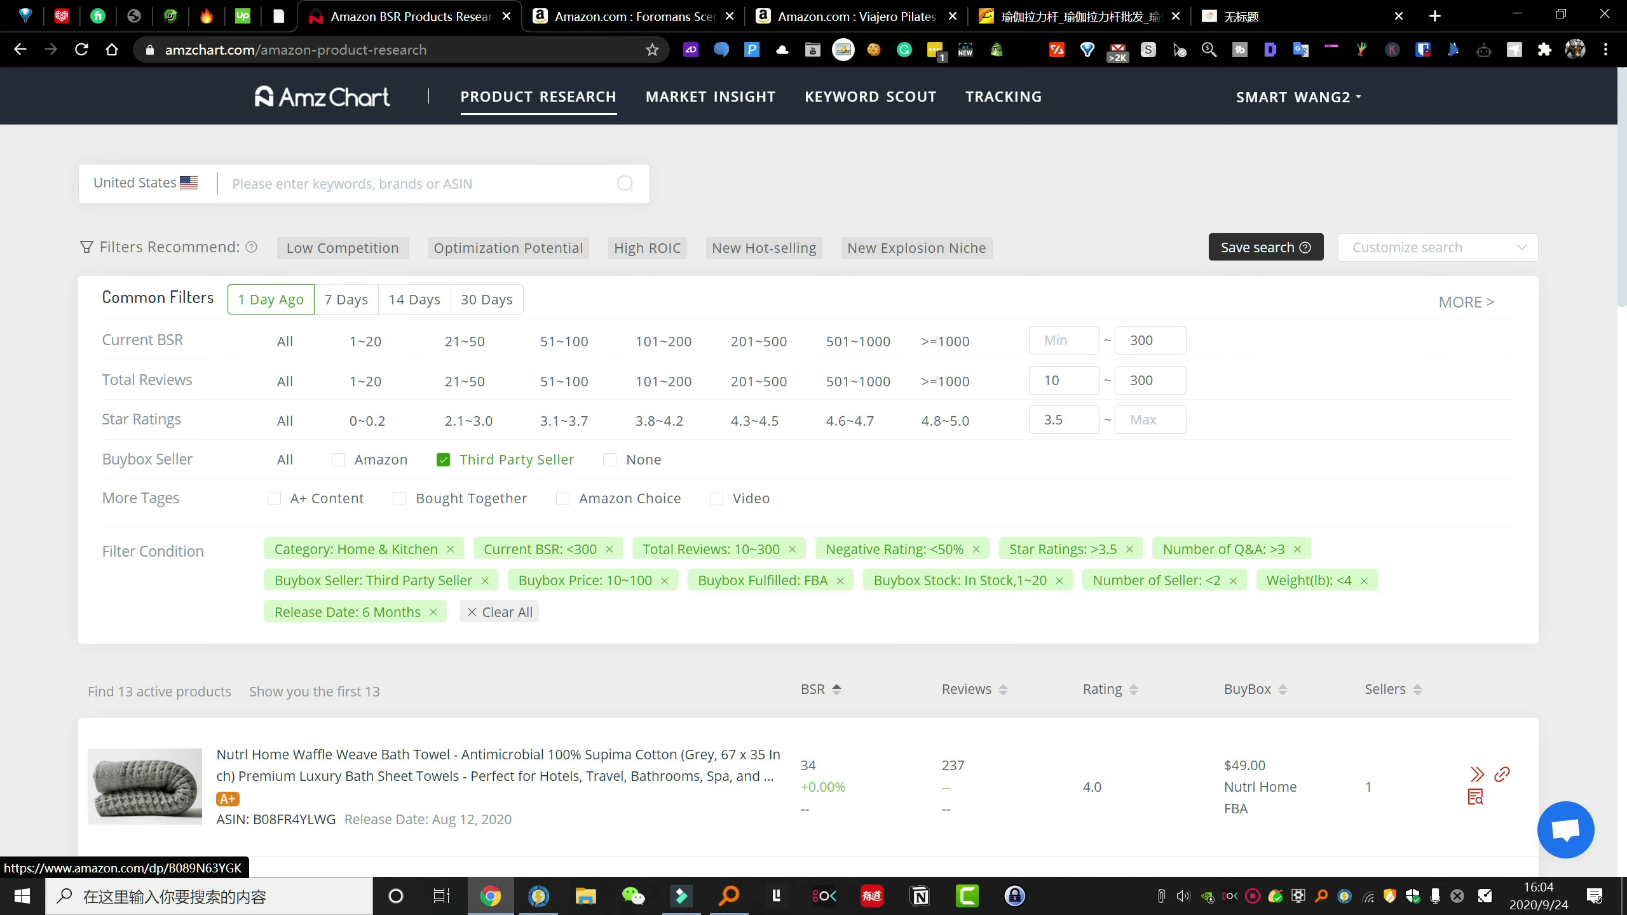
pyautogui.click(633, 19)
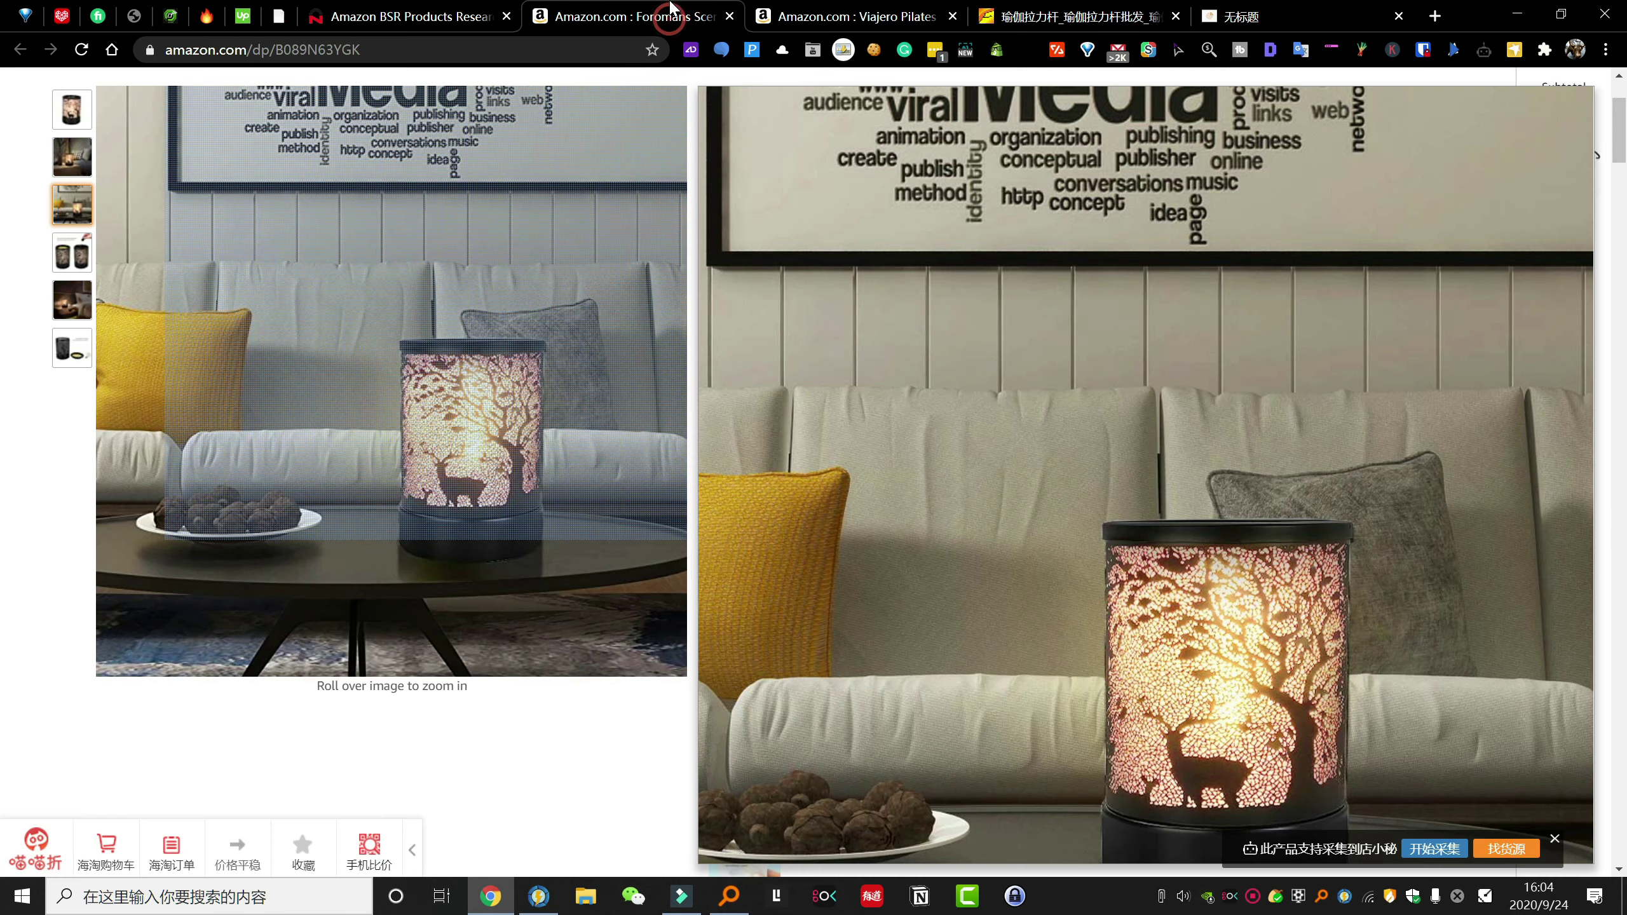
pyautogui.click(875, 9)
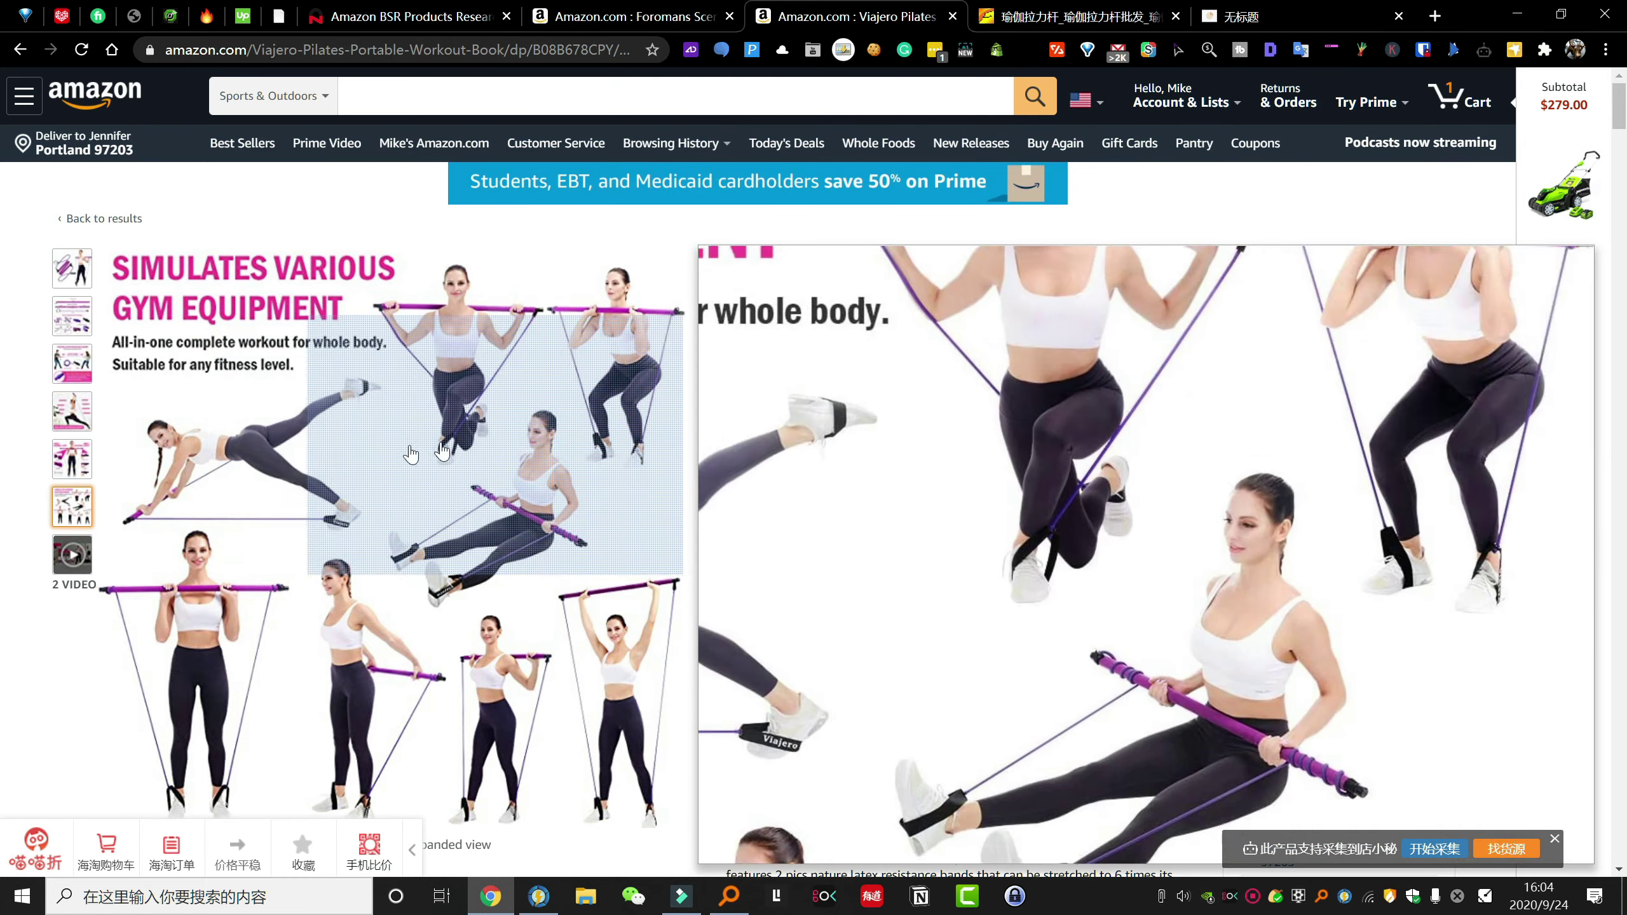
pyautogui.scroll(-2, 288, 510)
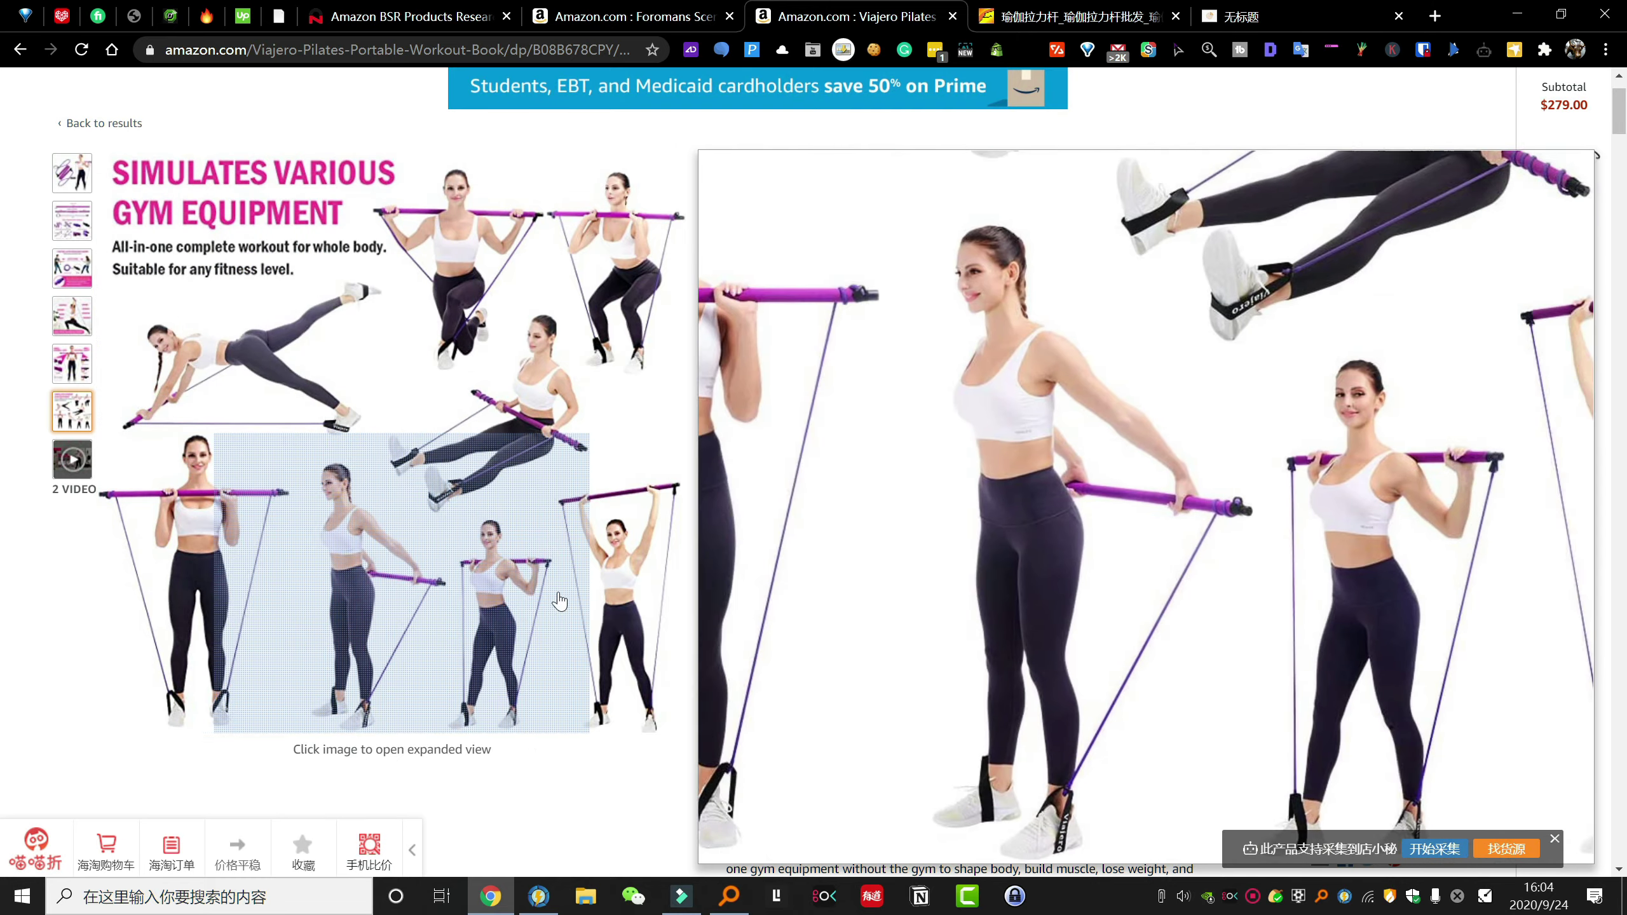
pyautogui.scroll(3, 728, 390)
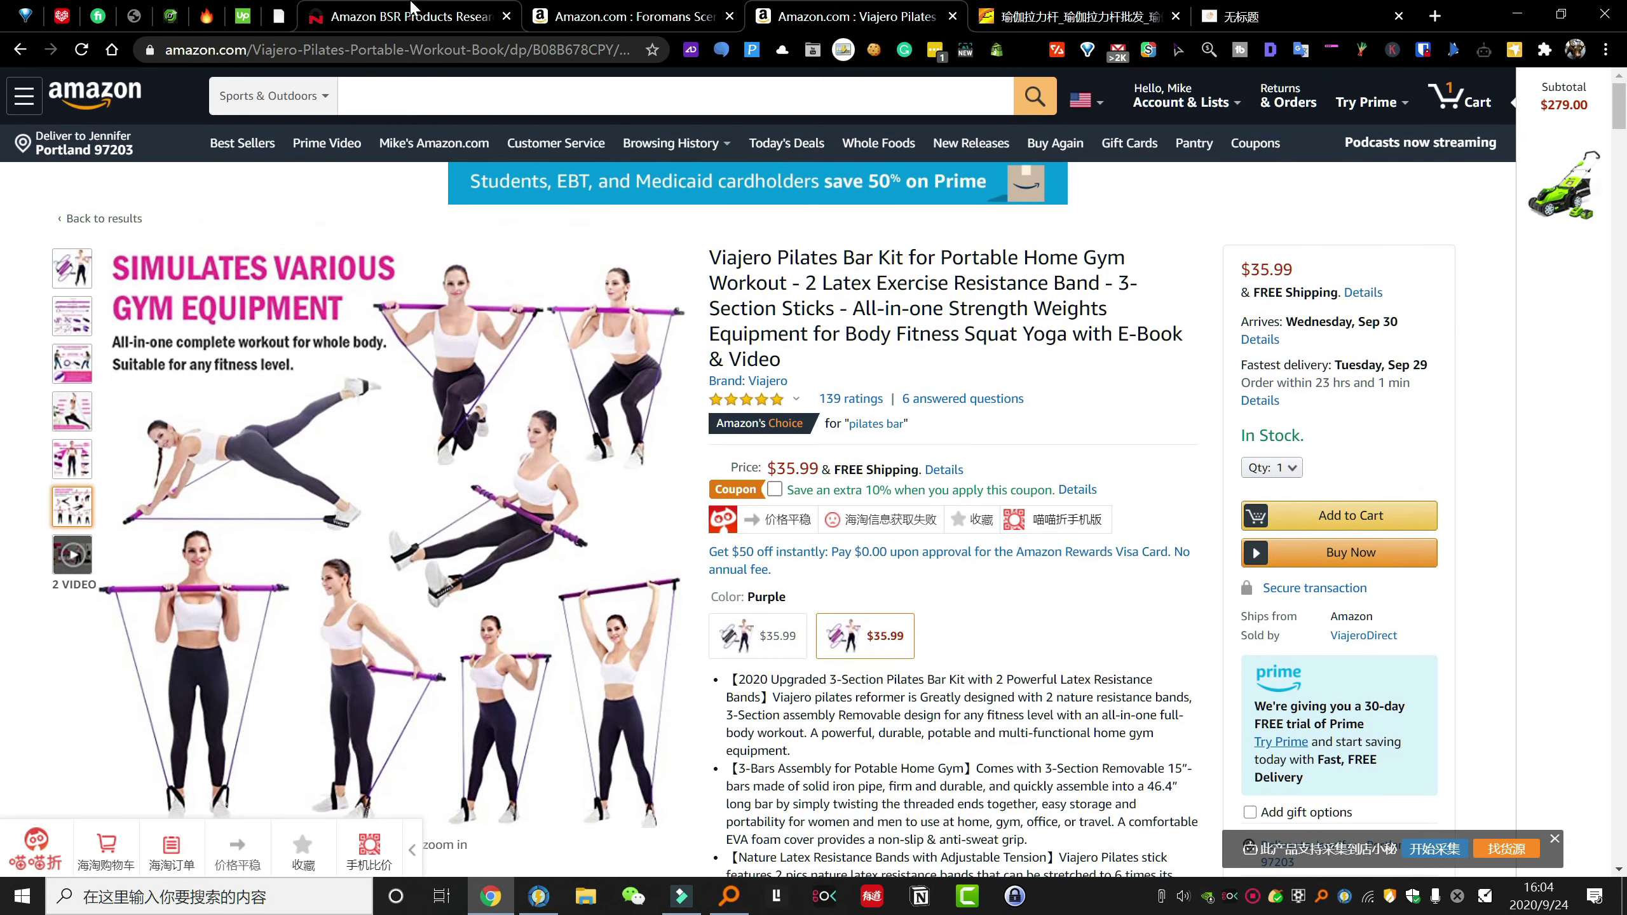
pyautogui.click(410, 16)
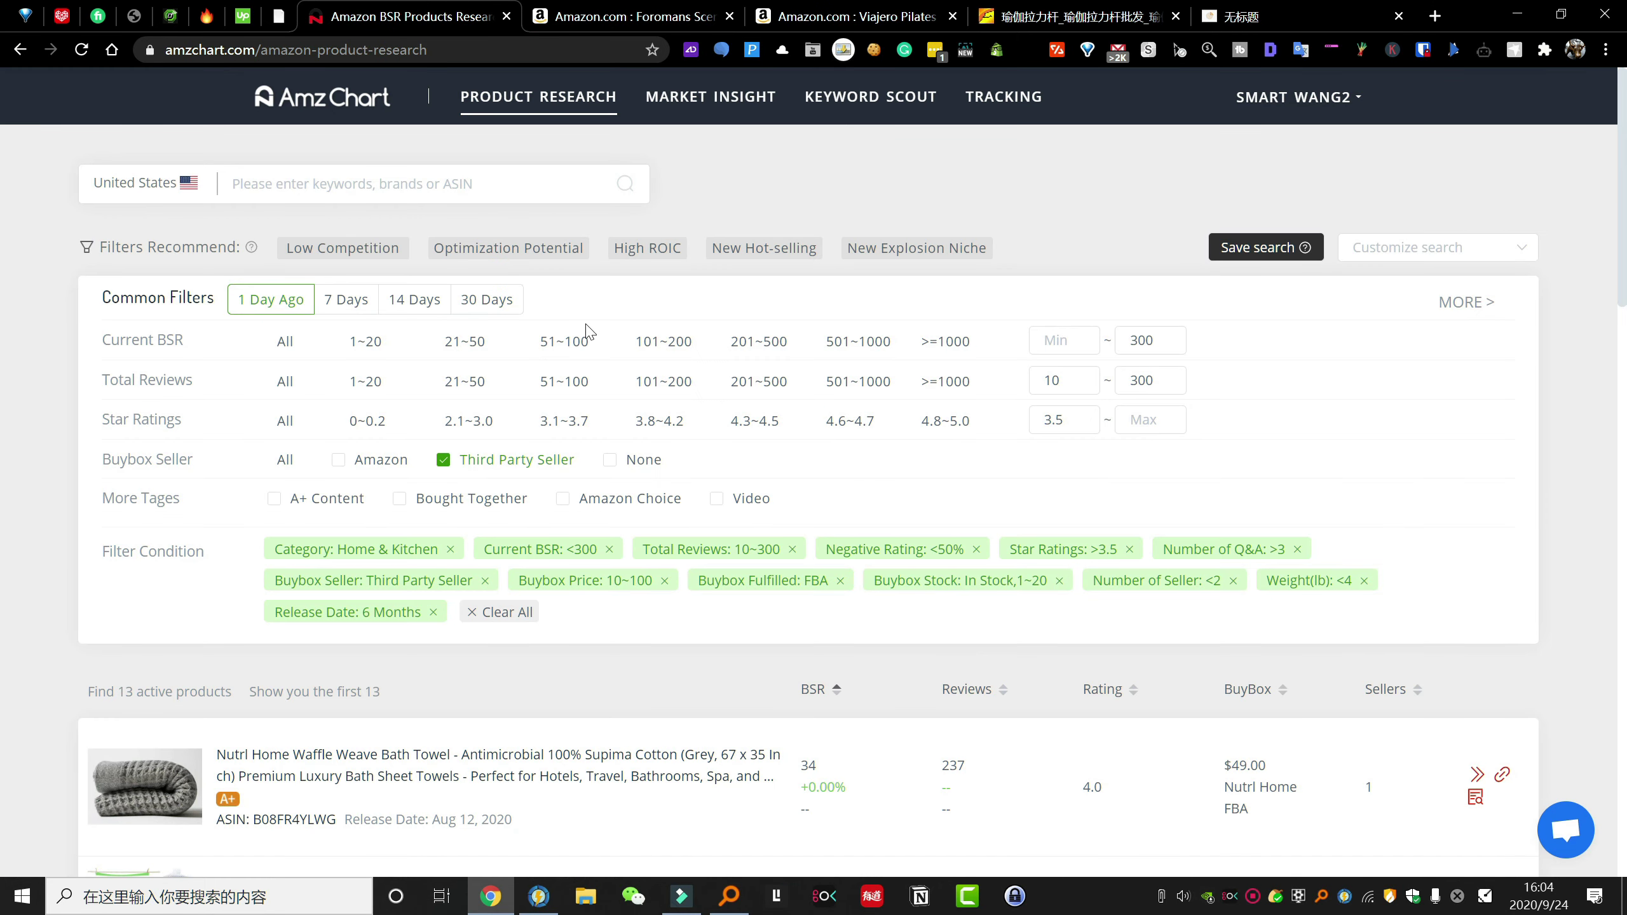